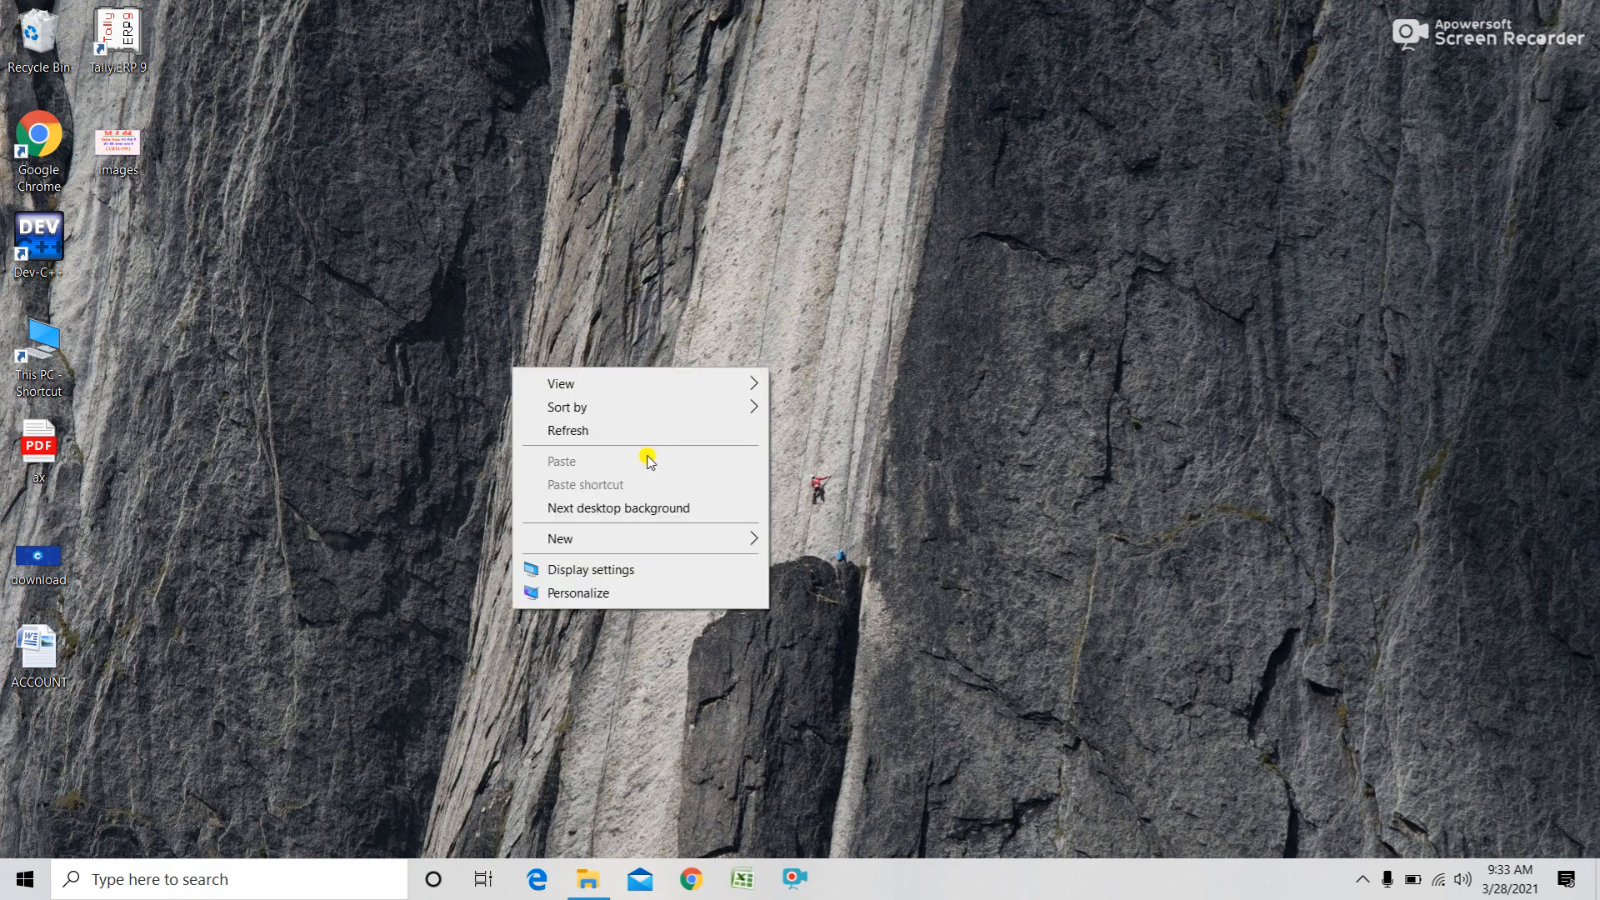
- Refresh the desktop, then launch Word with the winword run command
{"action": "left_click", "coordinate": [626, 431]}
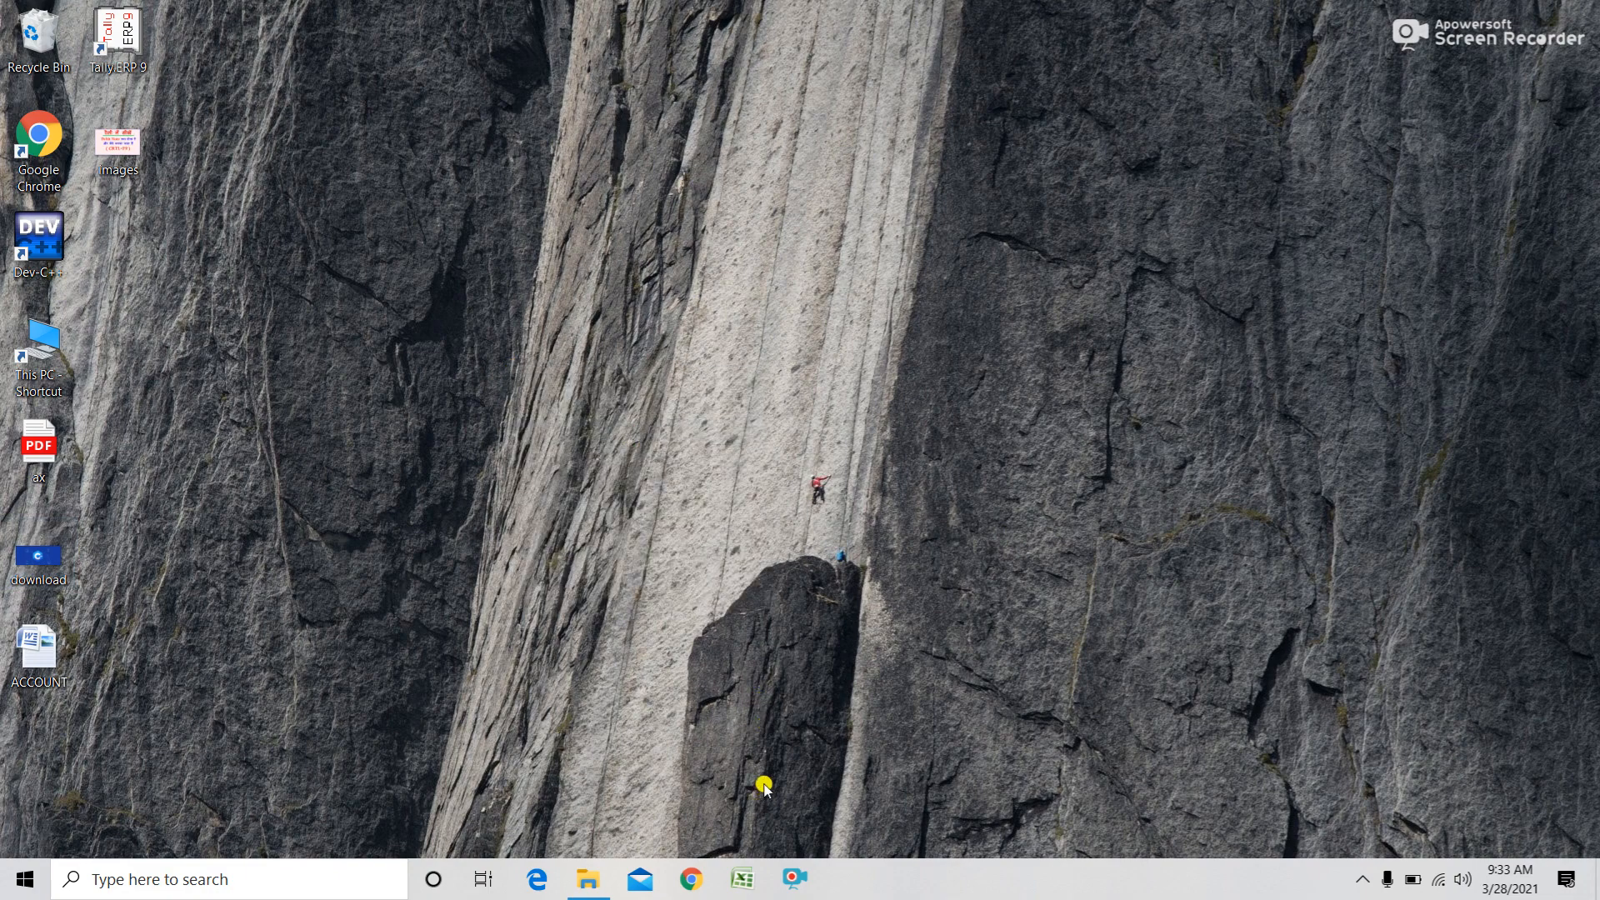
{"action": "key", "text": "super"}
{"action": "key", "text": "super+r"}
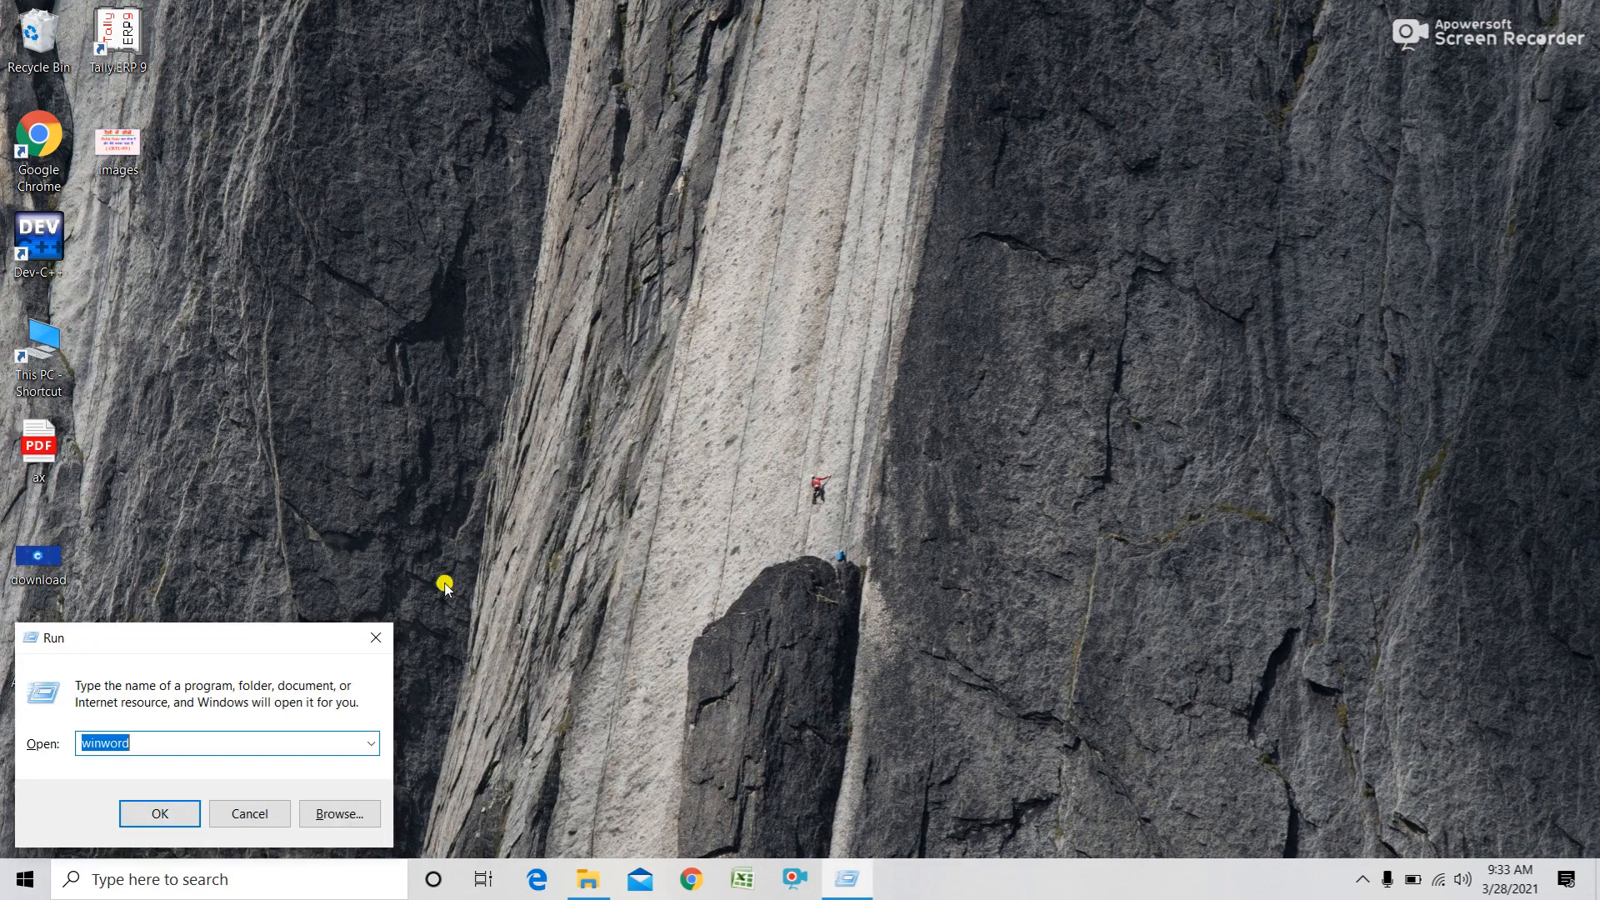
{"action": "key", "text": "Return"}
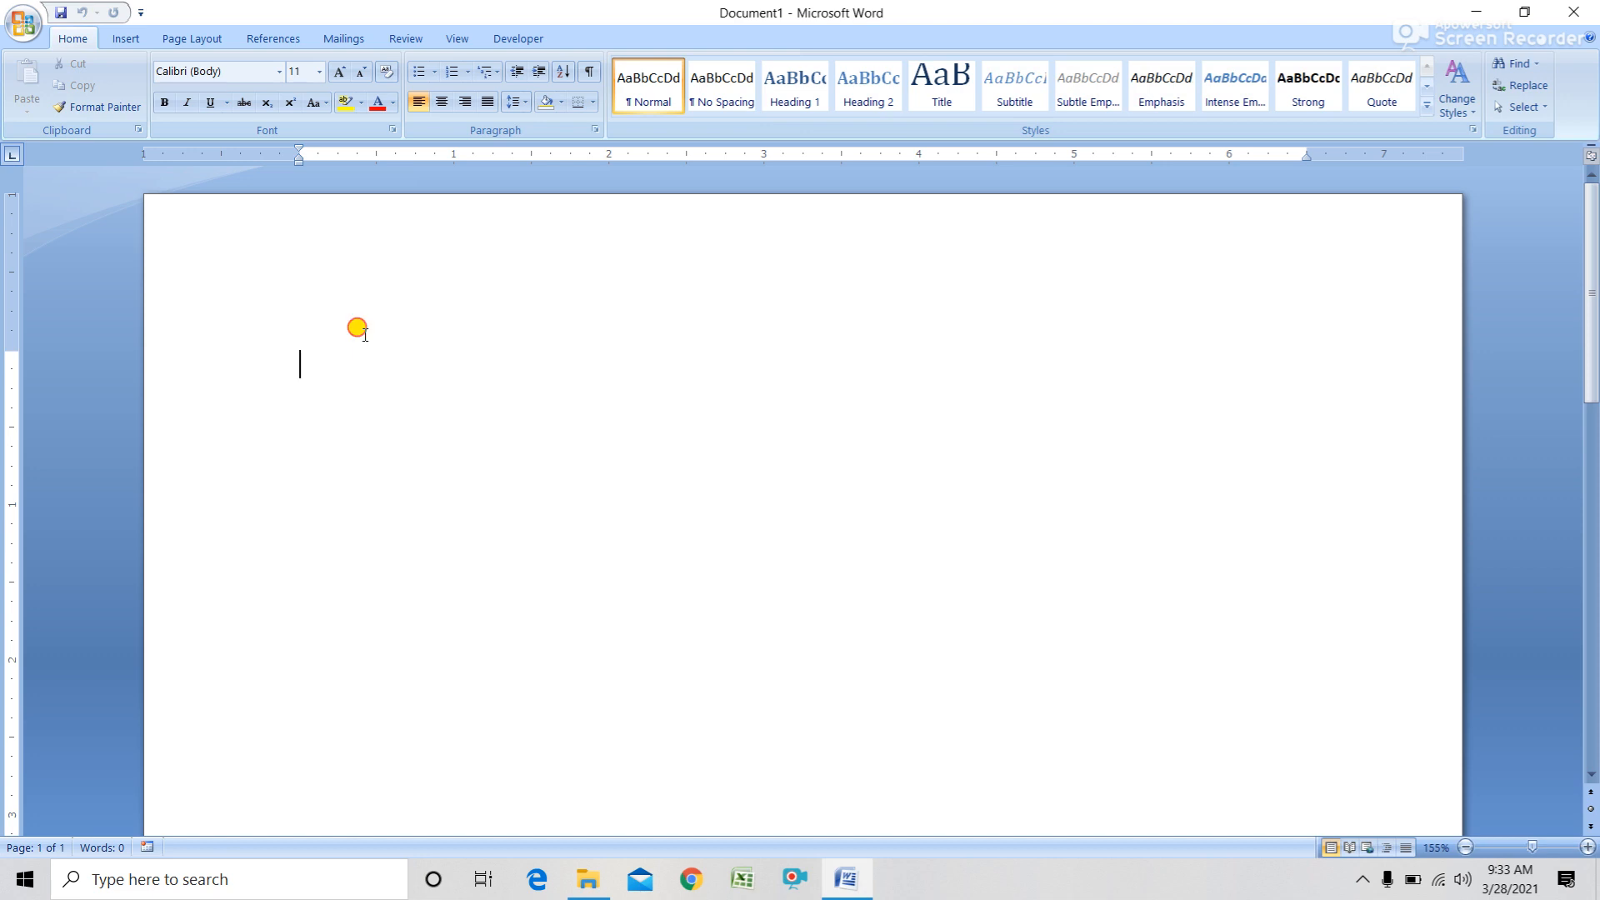
{"action": "double_click", "coordinate": [365, 333]}
{"action": "type", "text": "pu"}
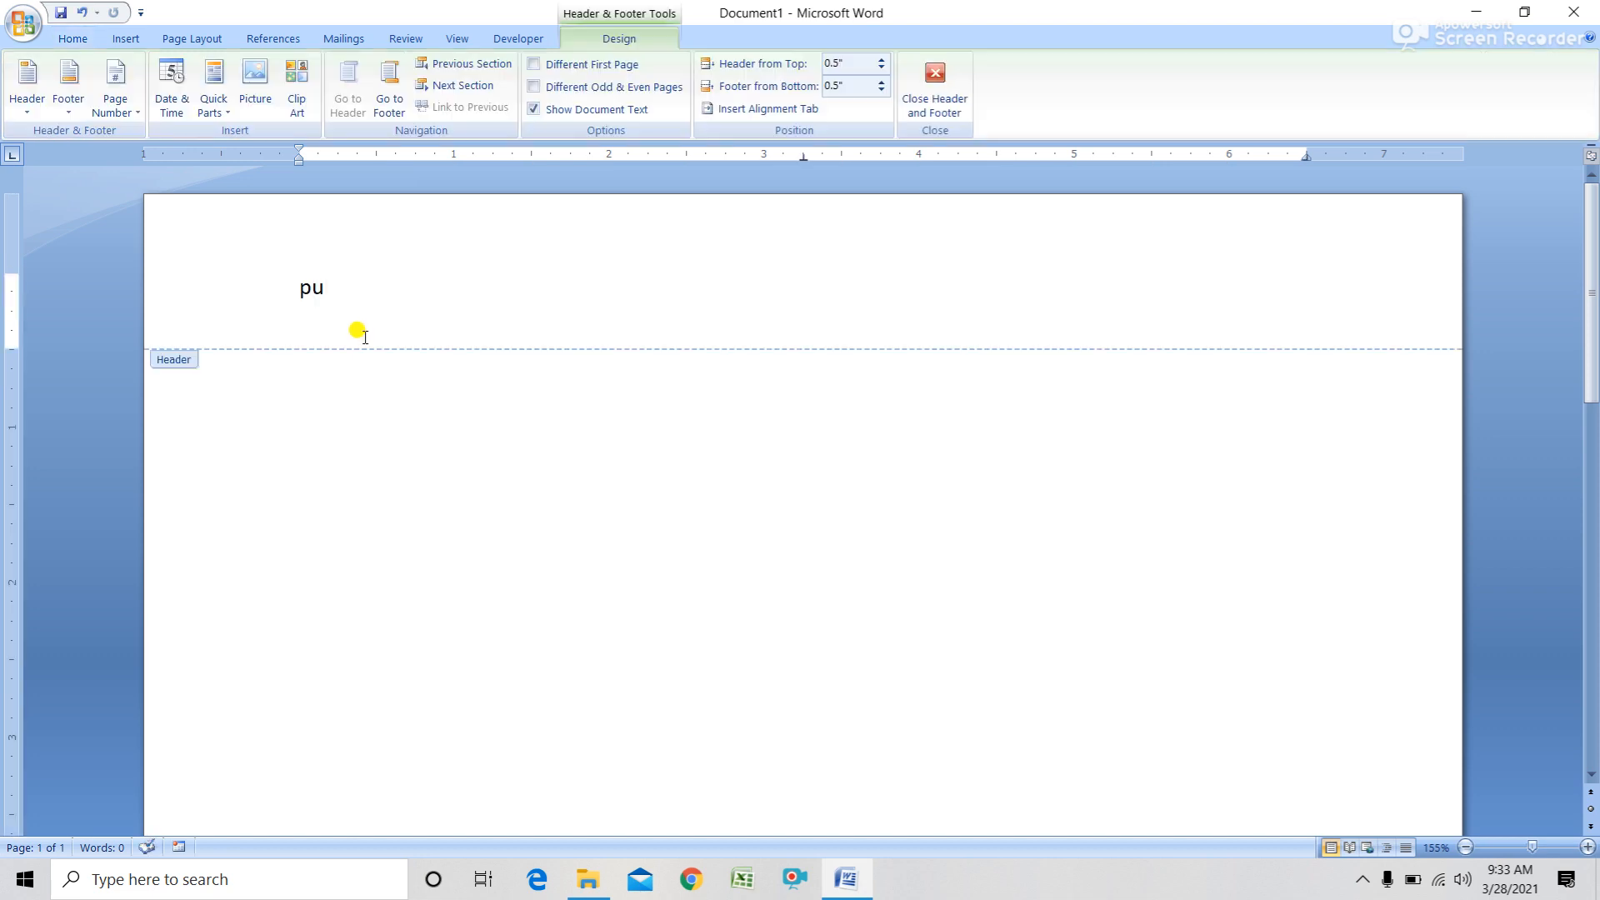
{"action": "type", "text": "r"}
{"action": "left_click", "coordinate": [956, 103]}
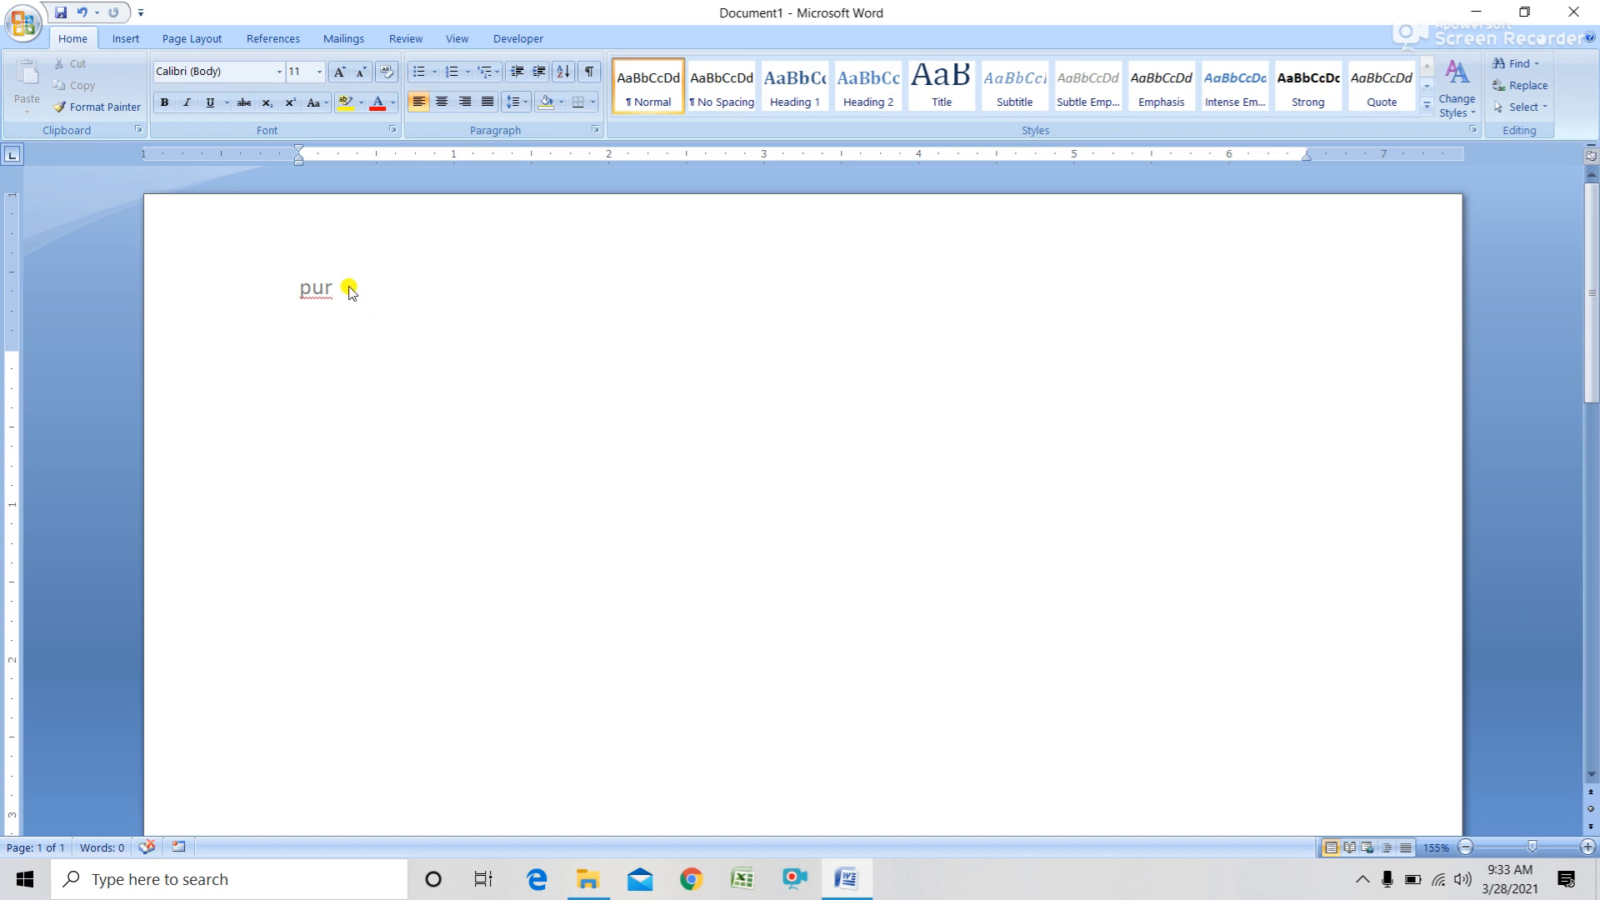
{"action": "double_click", "coordinate": [317, 308]}
{"action": "left_click", "coordinate": [267, 290]}
{"action": "key", "text": "Delete"}
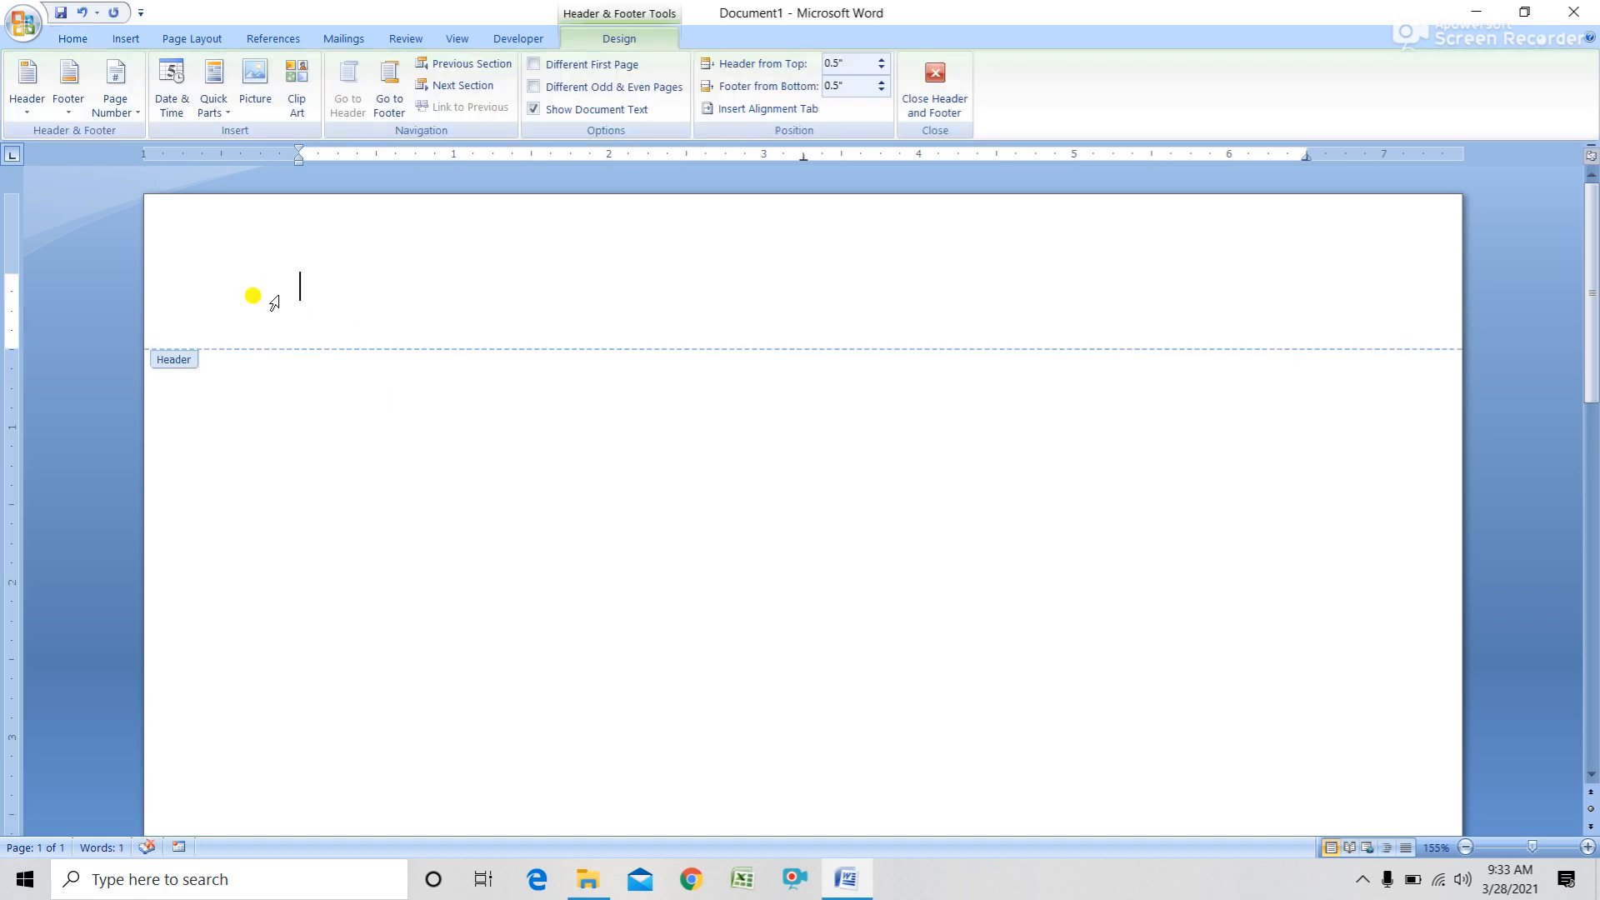
{"action": "double_click", "coordinate": [327, 505]}
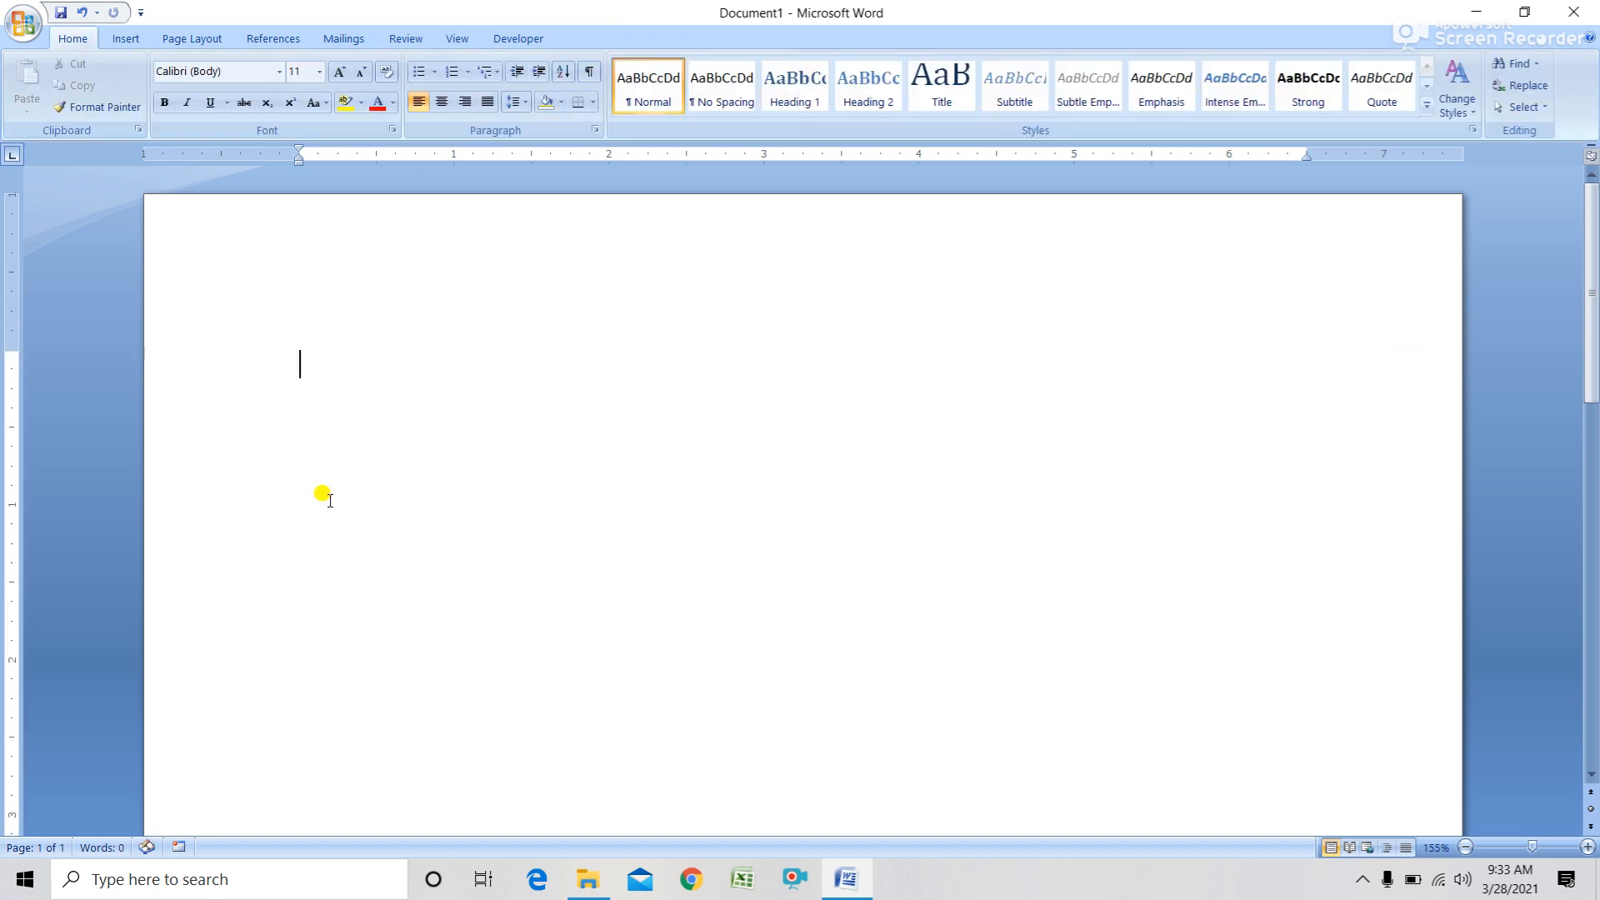
- Write the opening line "Purchase goods from ram electronics –" in the document body
{"action": "type", "text": "Purchass"}
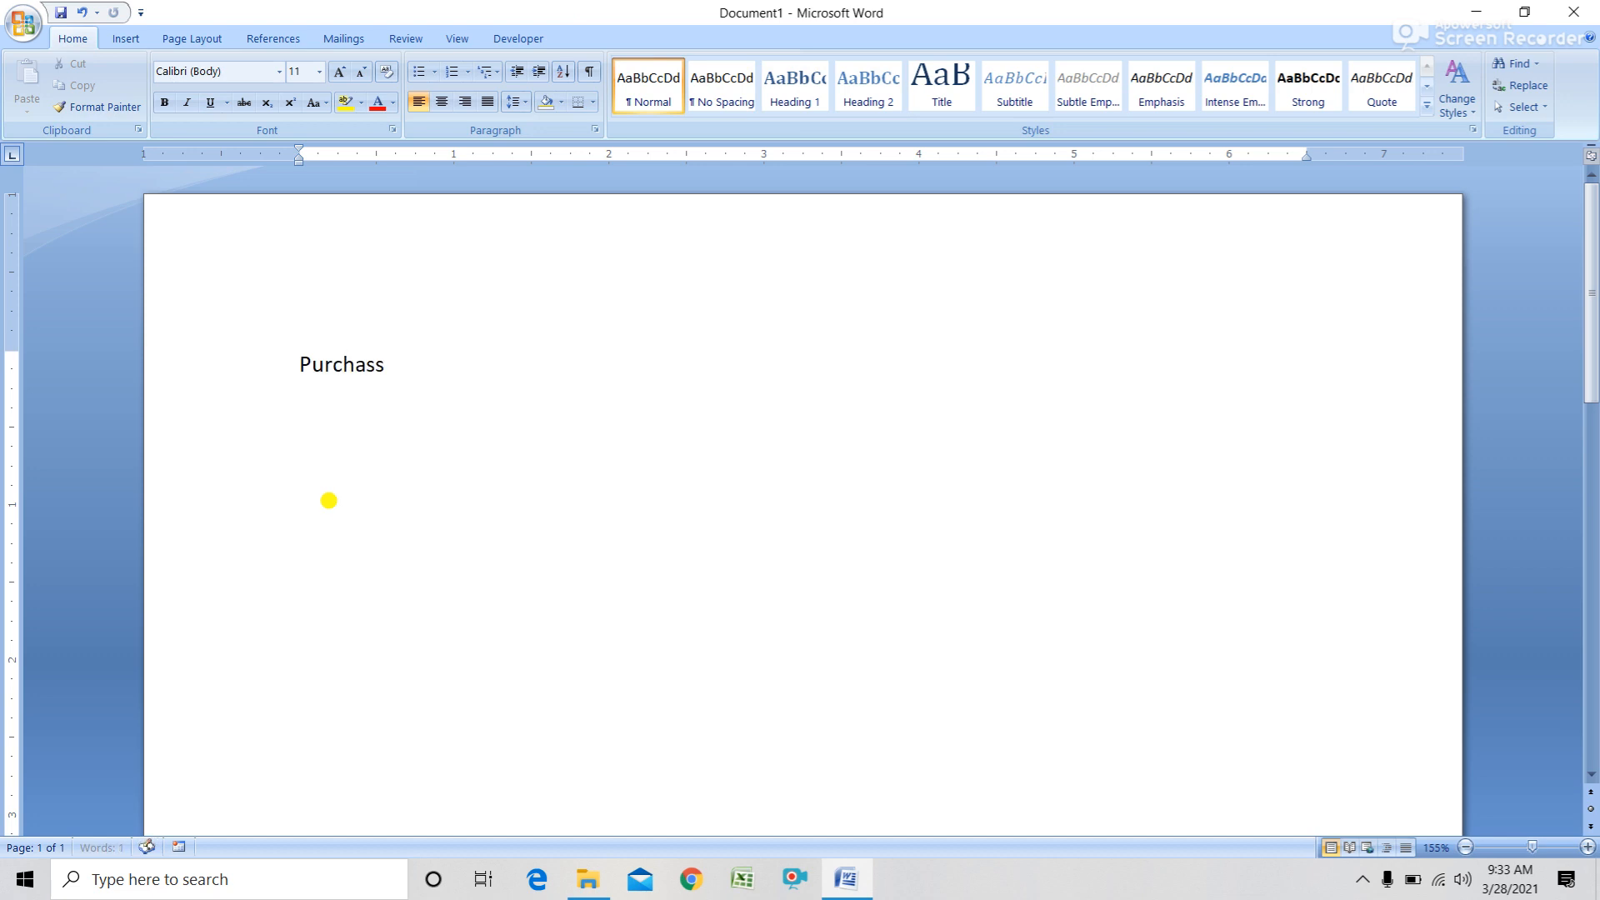
{"action": "type", "text": "e"}
{"action": "key", "text": "BackSpace"}
{"action": "key", "text": "BackSpace"}
{"action": "type", "text": "e gods"}
{"action": "key", "text": "BackSpace"}
{"action": "left_click", "coordinate": [323, 501]}
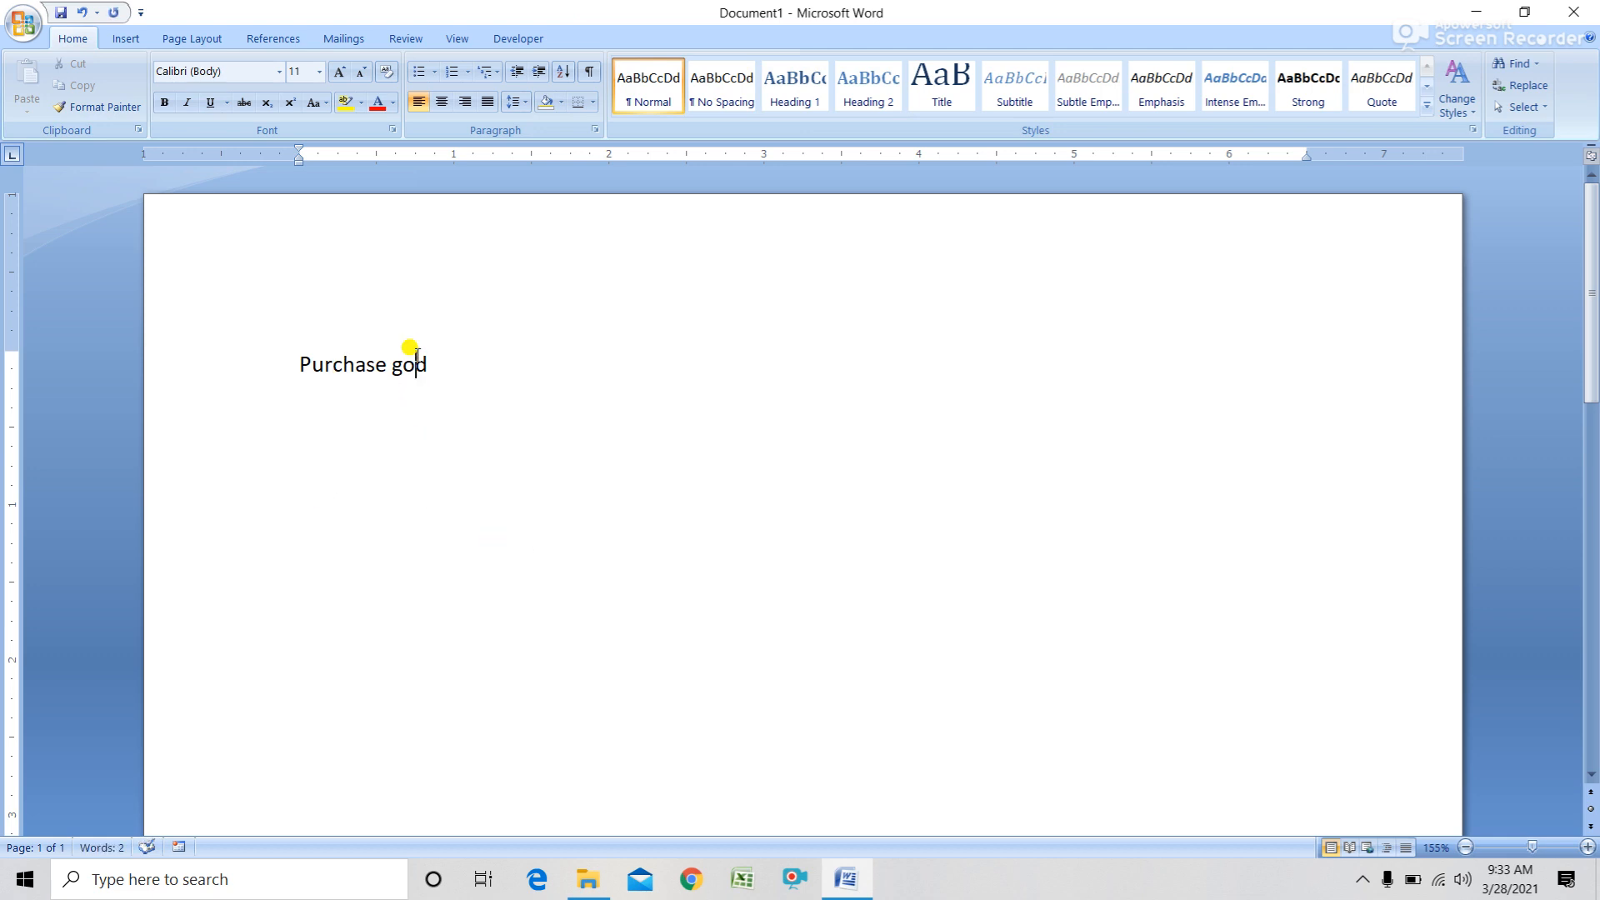
{"action": "type", "text": "o"}
{"action": "key", "text": "BackSpace"}
{"action": "type", "text": "s"}
{"action": "key", "text": "BackSpace"}
{"action": "key", "text": "Right"}
{"action": "type", "text": "s from r"}
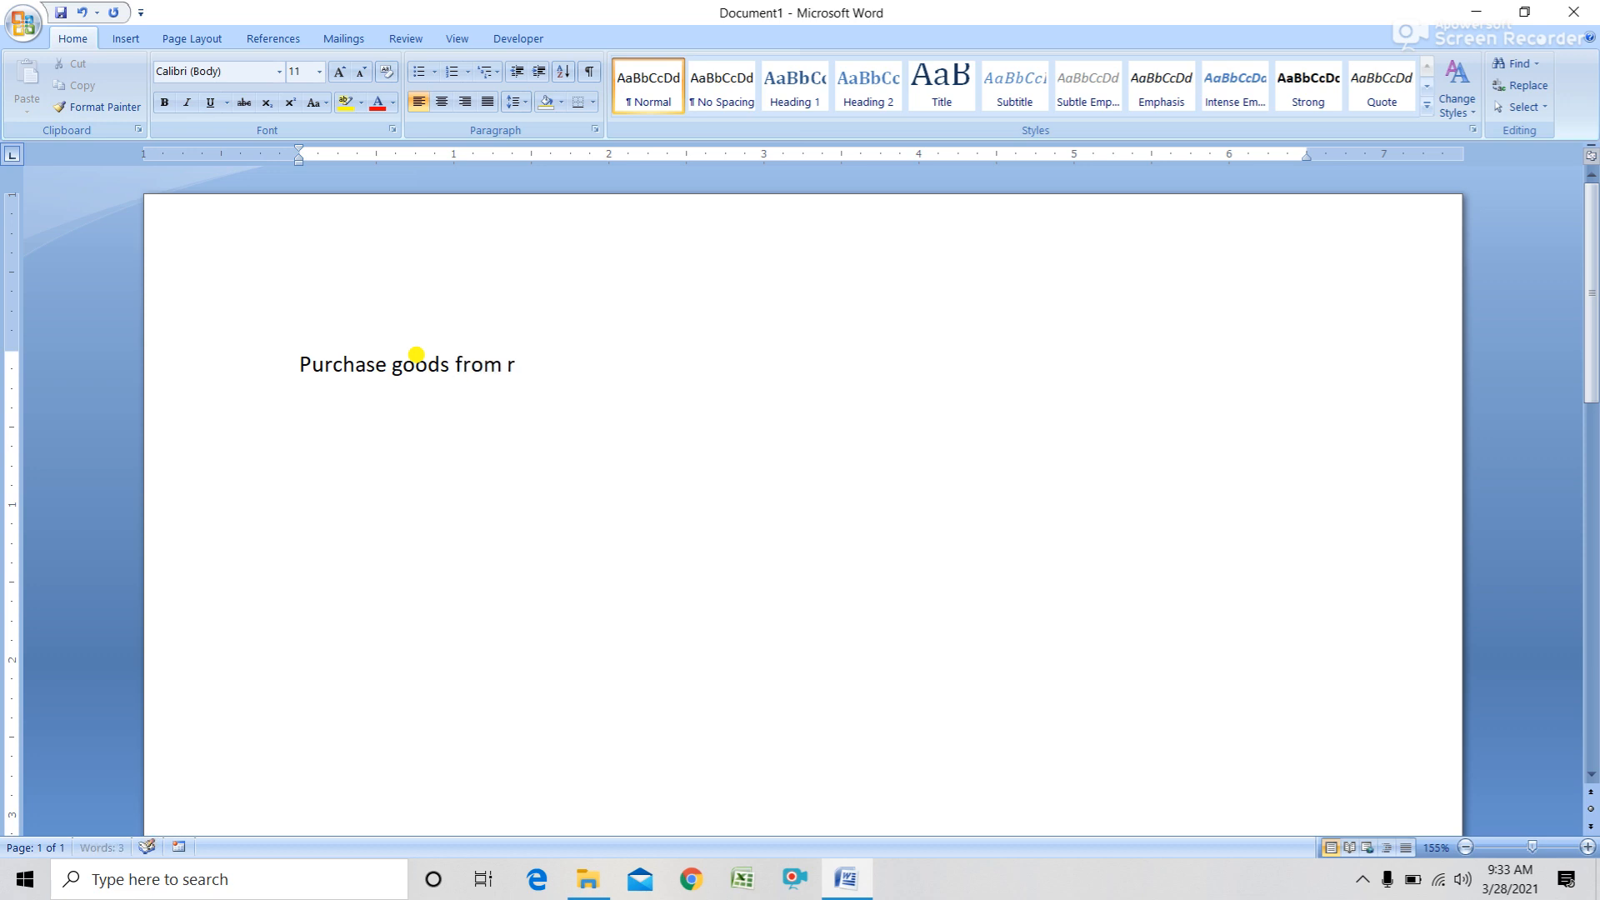
{"action": "type", "text": "am electronics"}
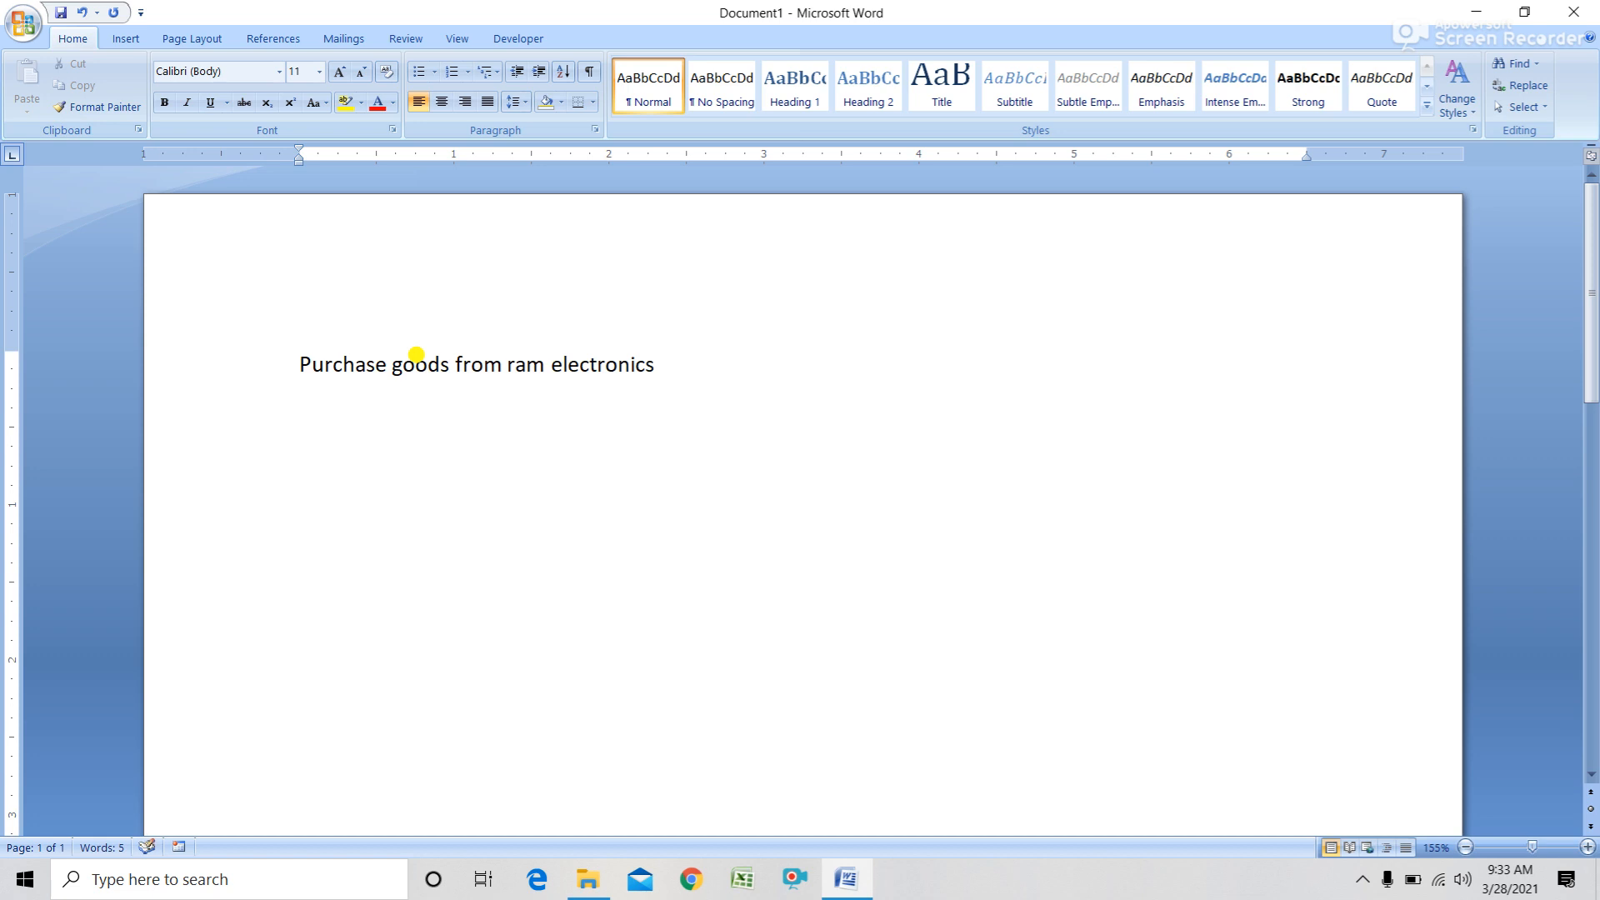
{"action": "type", "text": " -"}
- Add a second line reading "Goods description" and start an empty line below it
{"action": "key", "text": "Return"}
{"action": "type", "text": "goodd"}
{"action": "key", "text": "BackSpace"}
{"action": "type", "text": "s descripit"}
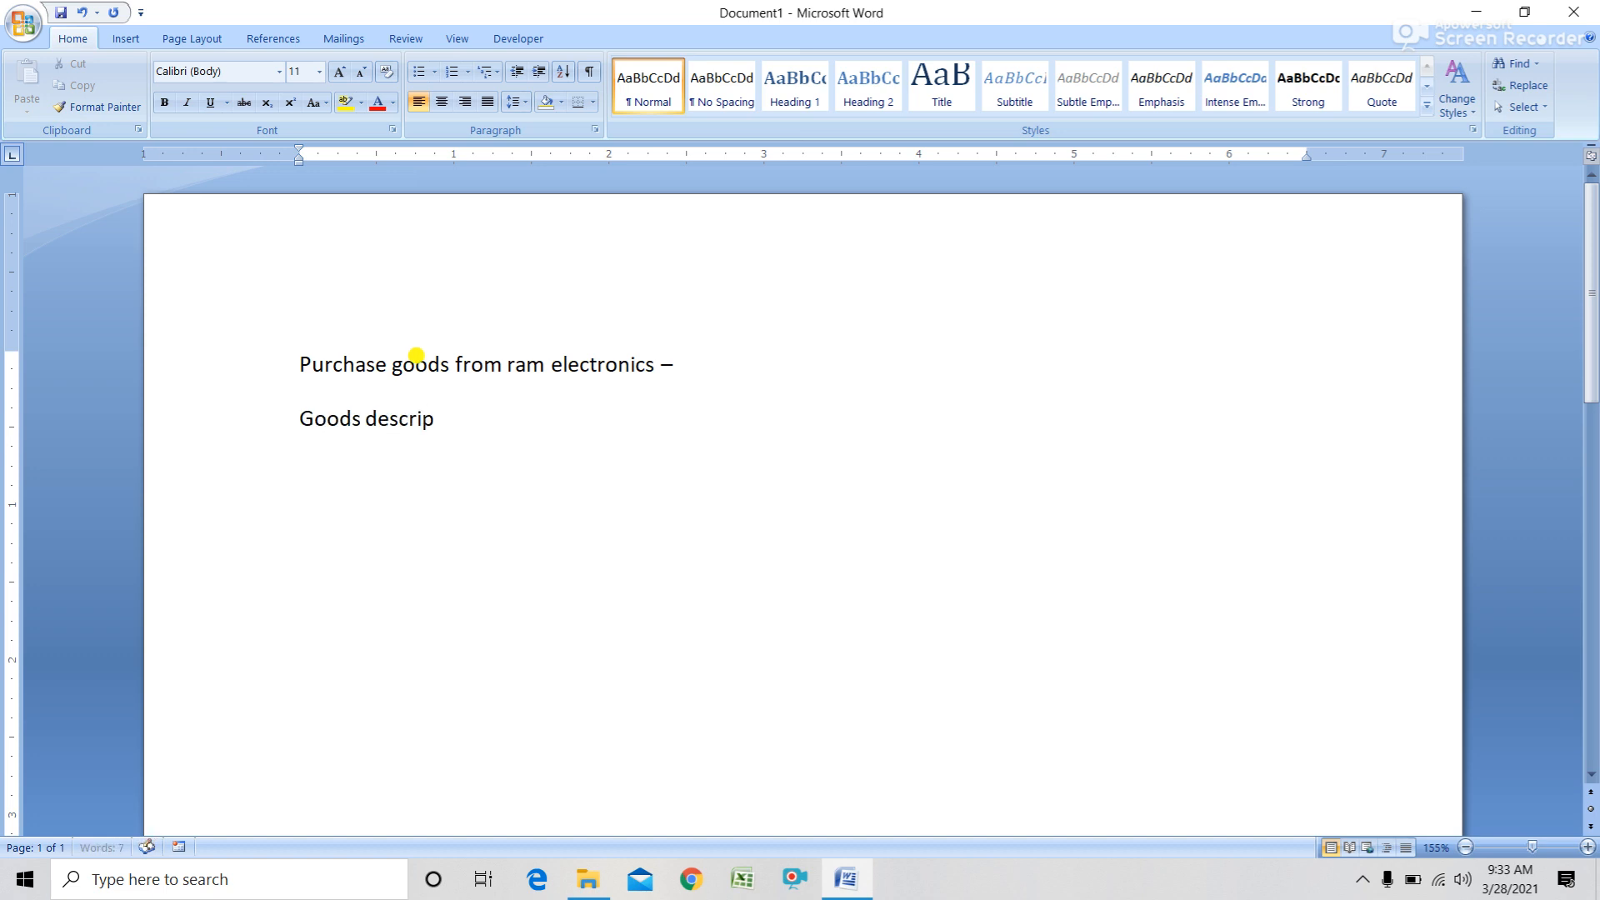
{"action": "key", "text": "BackSpace"}
{"action": "key", "text": "BackSpace"}
{"action": "type", "text": "tion"}
{"action": "key", "text": "Return"}
{"action": "left_click", "coordinate": [414, 355], "text": "shift"}
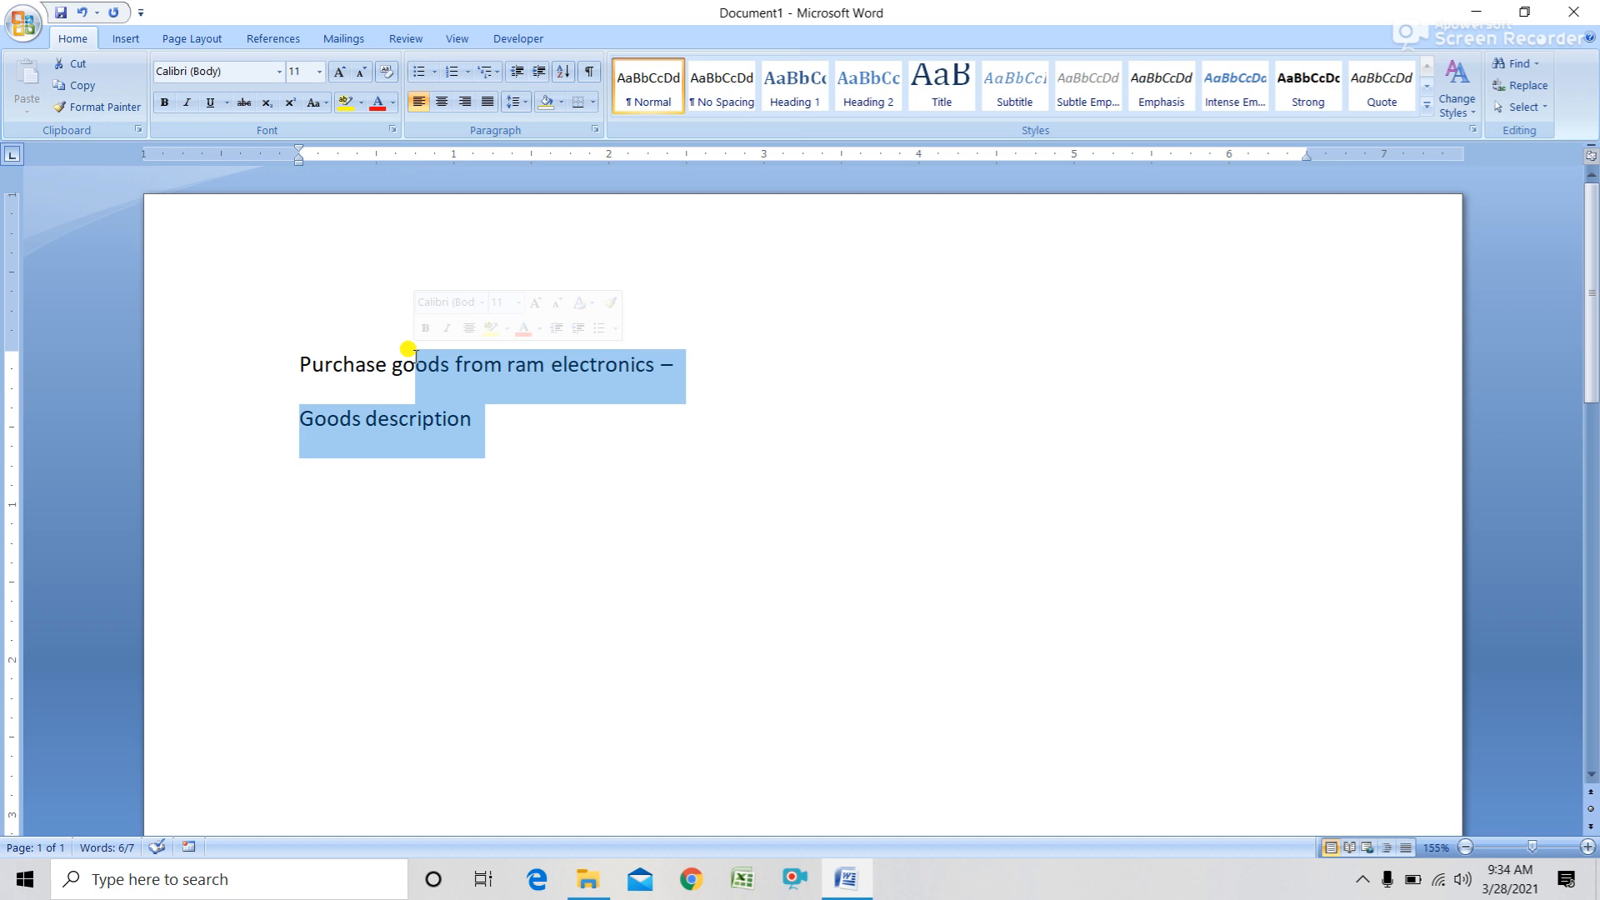
{"action": "left_click", "coordinate": [517, 462]}
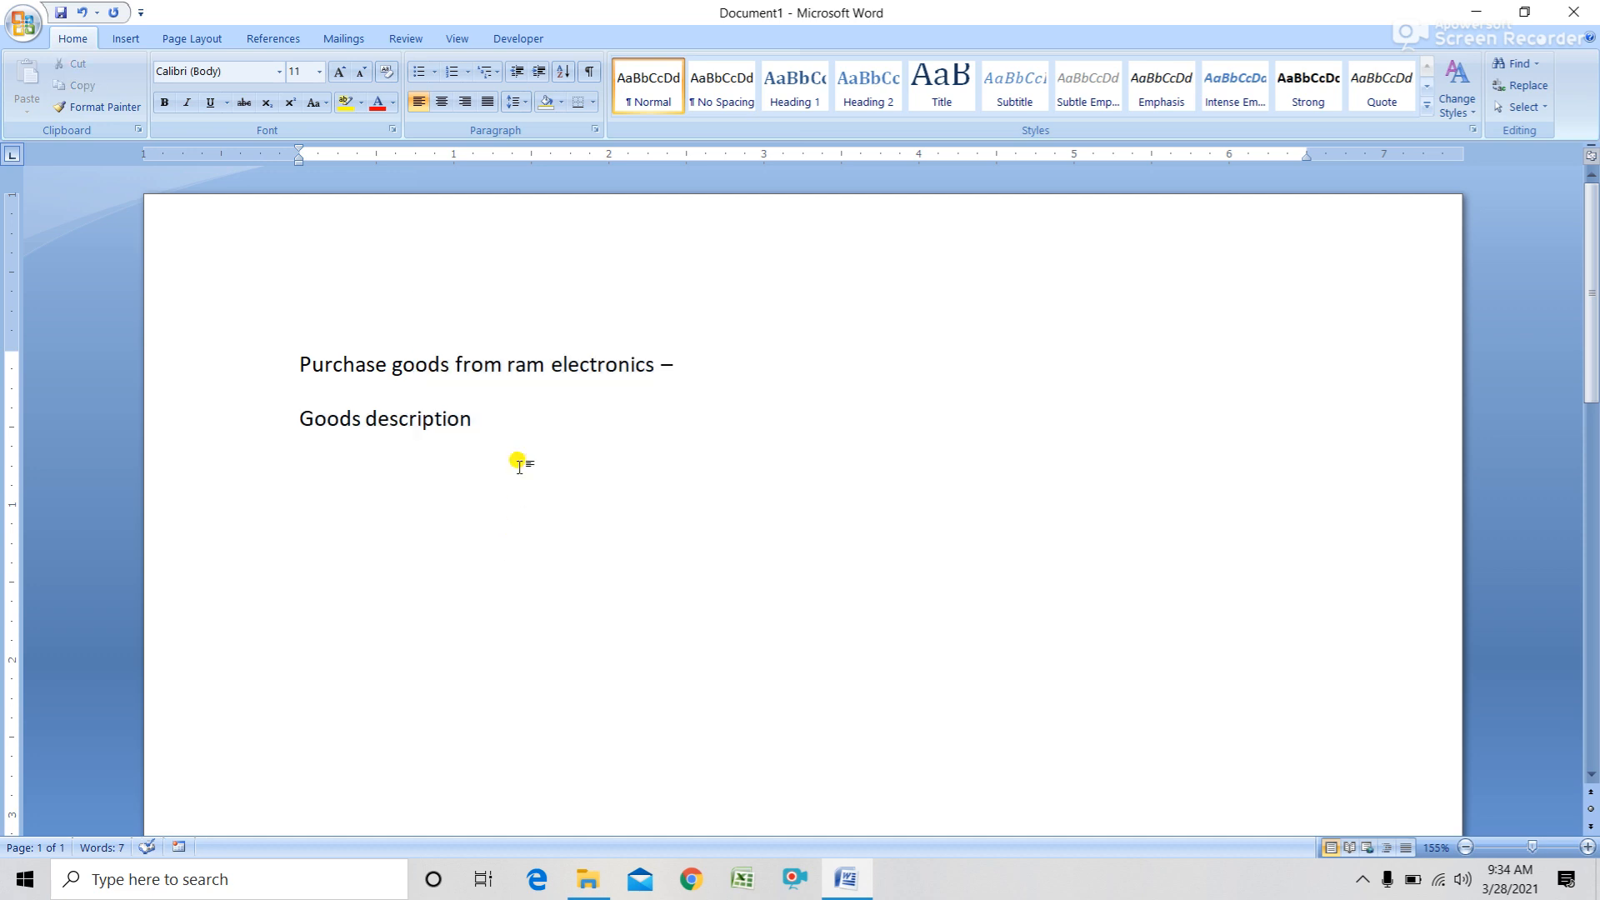
- Add the item line "Lg mouse 4 pcs 4000" and put the amount 4000 at the end of the purchase line
{"action": "type", "text": "Lg mouse 4 pcs"}
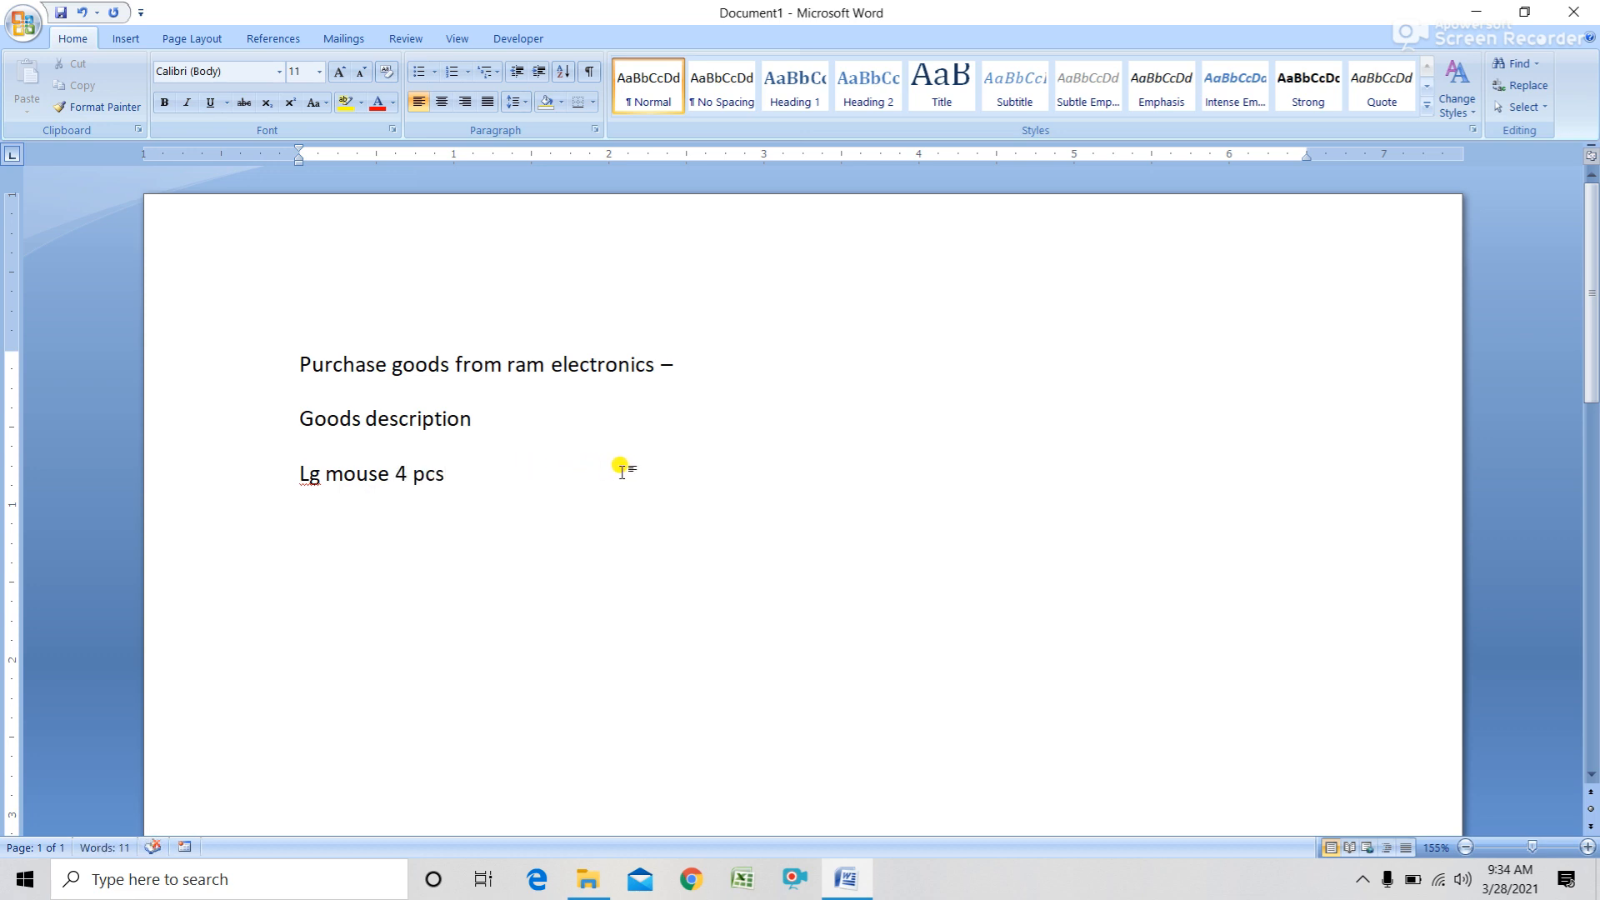
{"action": "type", "text": " 4000"}
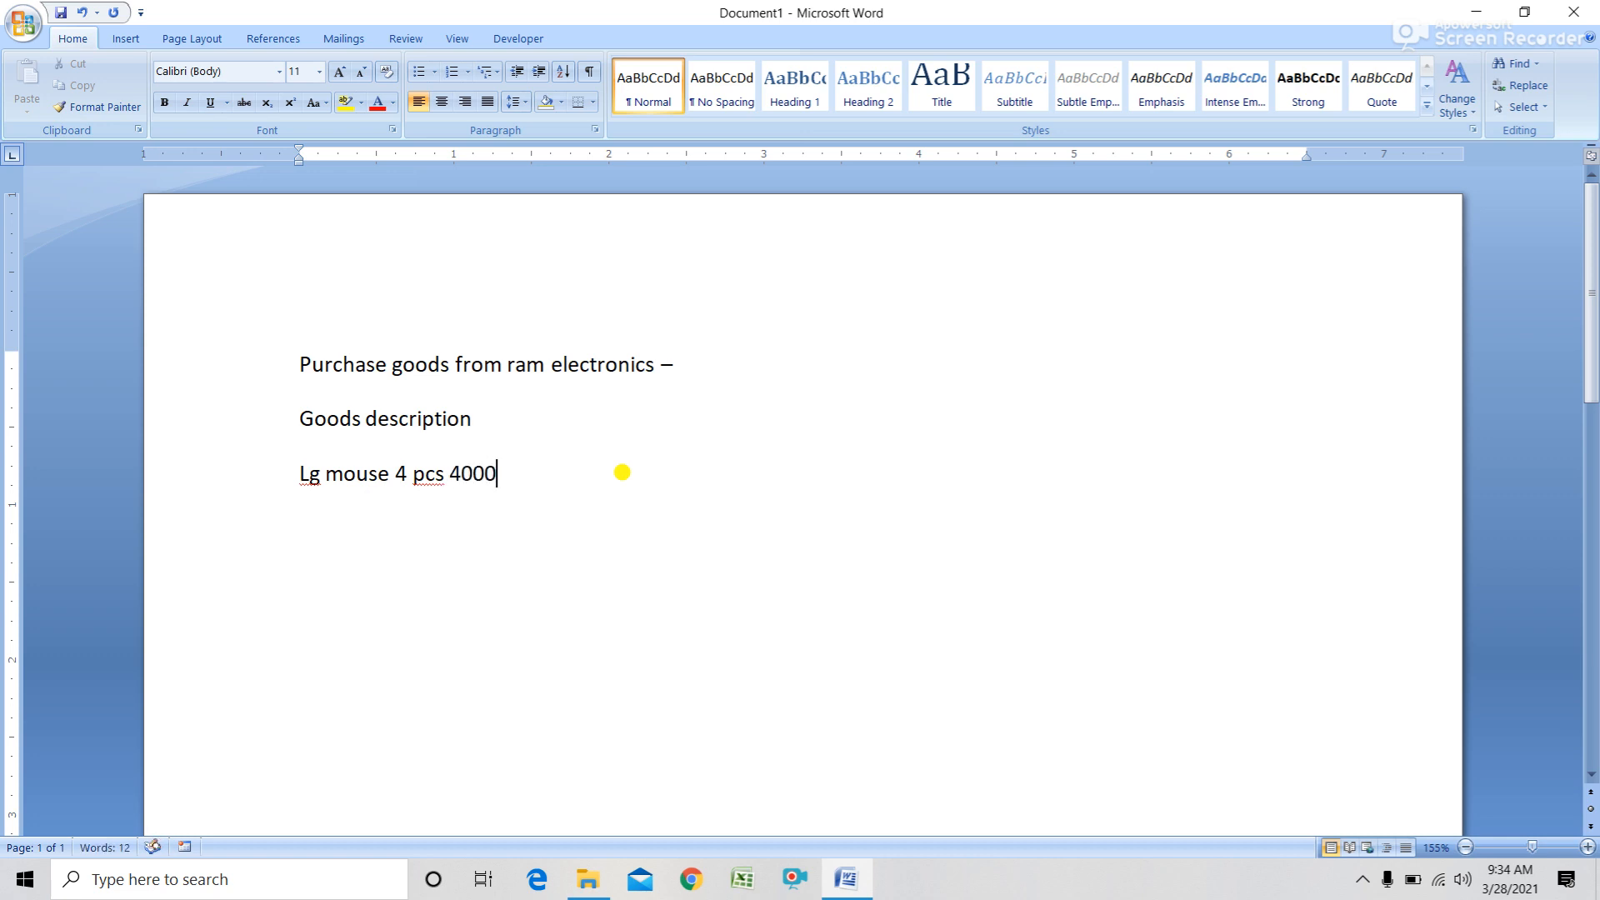
{"action": "left_click", "coordinate": [715, 361]}
{"action": "type", "text": "4000"}
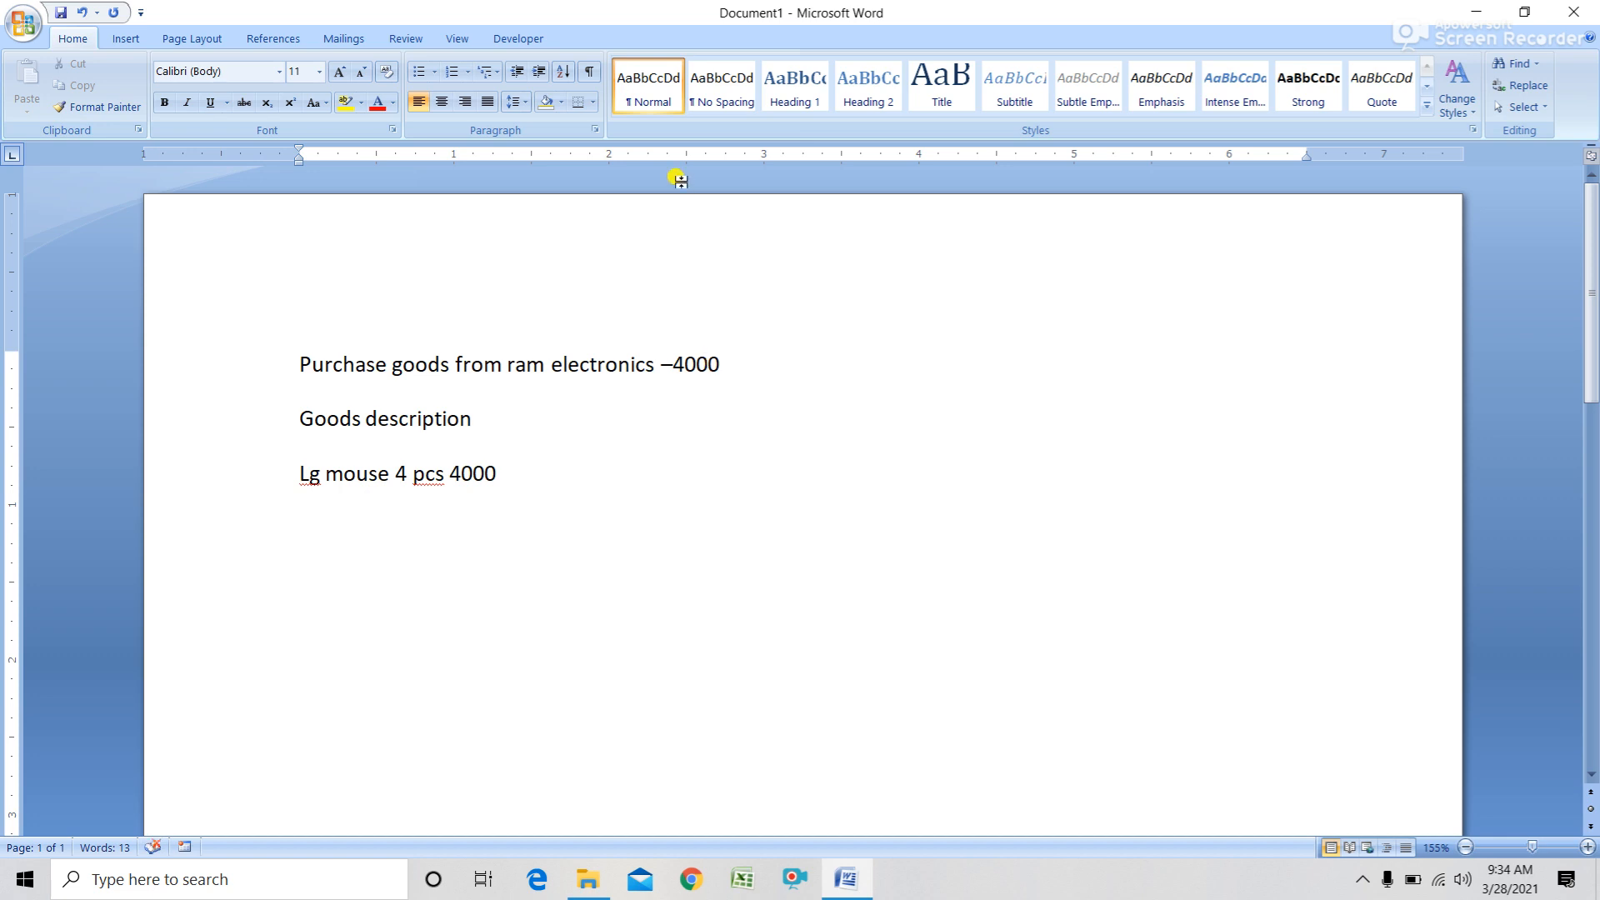
- Add a second item line reading "Lg mobile 2pcs 15000" below the mouse entry
{"action": "left_click", "coordinate": [509, 471]}
{"action": "type", "text": "Lg mobile"}
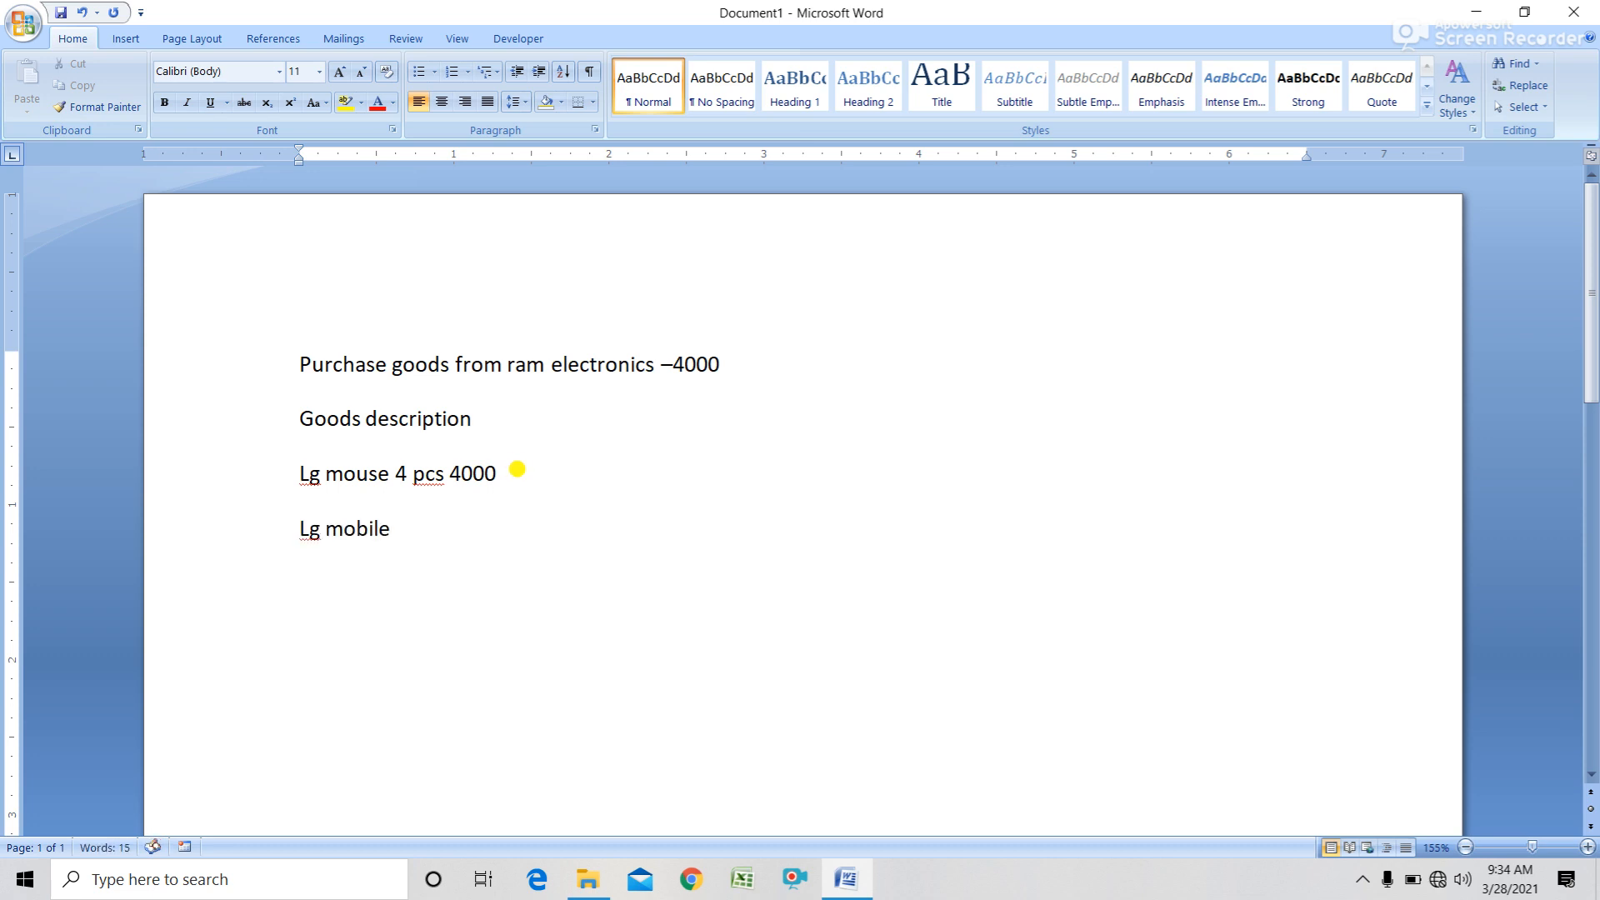
{"action": "left_click", "coordinate": [516, 469]}
{"action": "type", "text": "2"}
{"action": "key", "text": "BackSpace"}
{"action": "type", "text": "21"}
{"action": "key", "text": "BackSpace"}
{"action": "type", "text": "pcs 15000"}
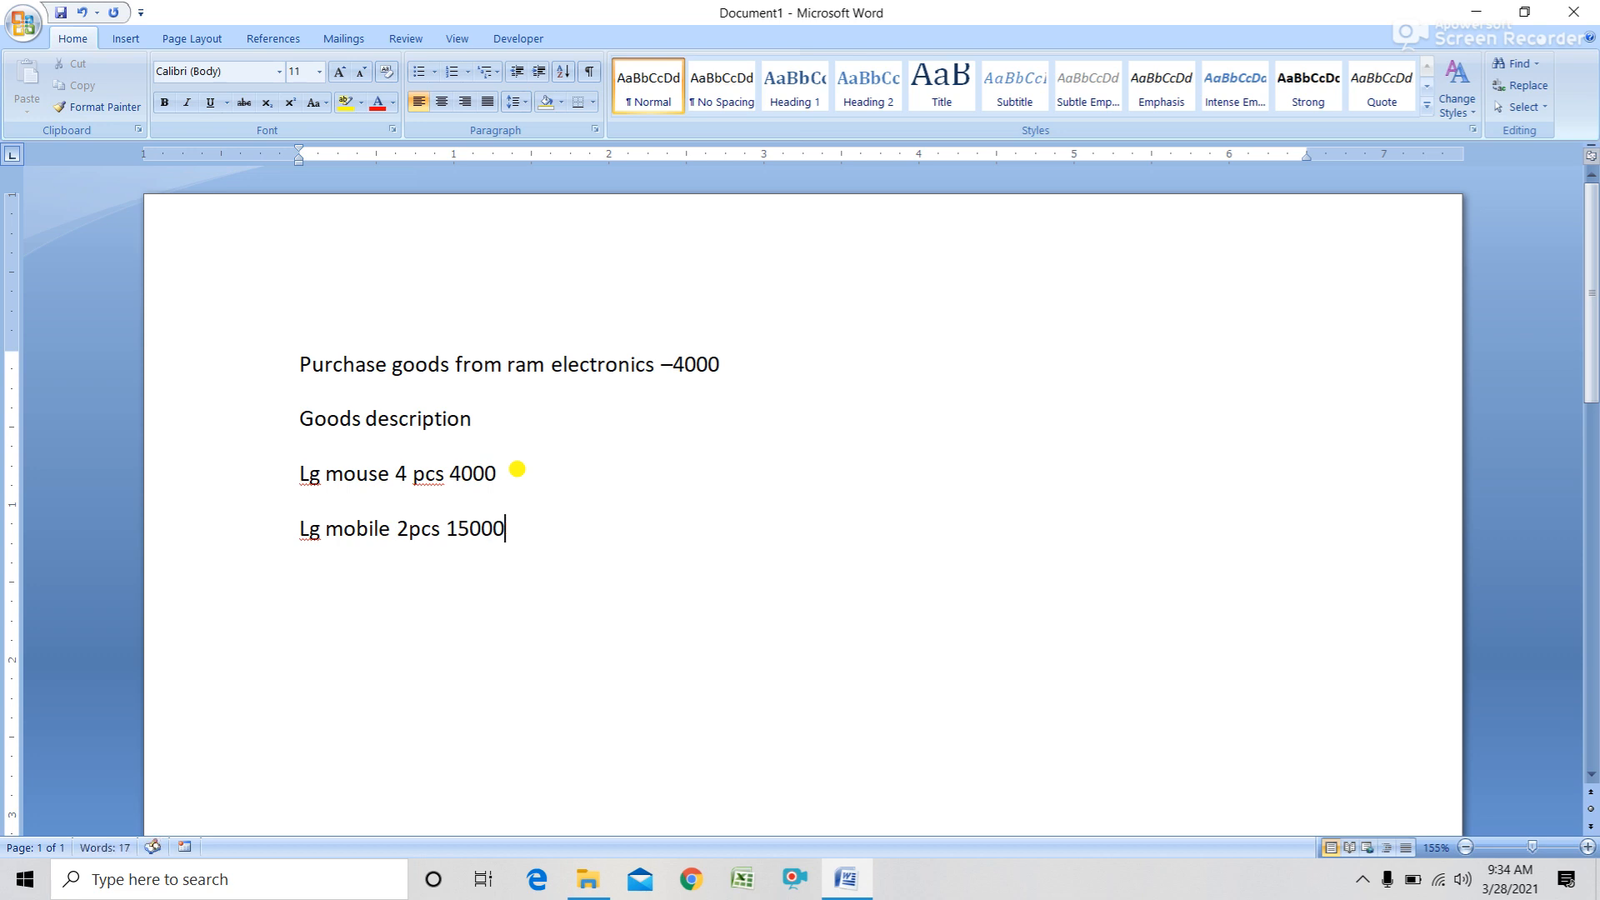
- Set the total amount in the purchase line to 19000
{"action": "left_click", "coordinate": [681, 382]}
{"action": "key", "text": "BackSpace"}
{"action": "type", "text": "19"}
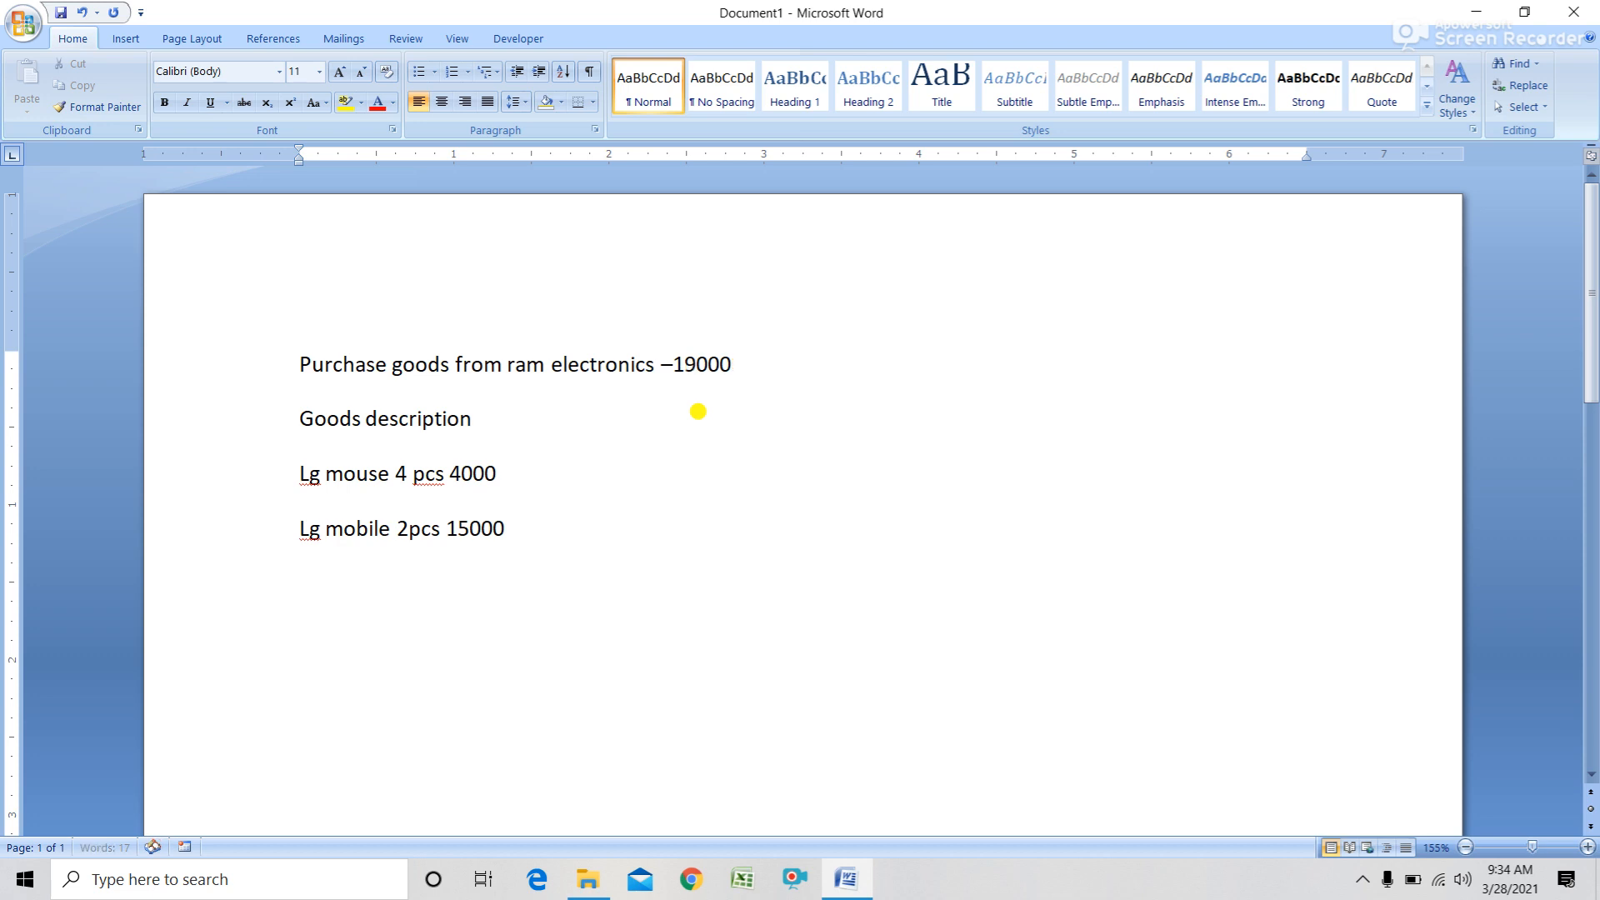
- Append "/-" to the purchase total and to the mouse and mobile amounts
{"action": "left_click", "coordinate": [748, 354]}
{"action": "type", "text": "/-"}
{"action": "left_click", "coordinate": [497, 473]}
{"action": "type", "text": "/-"}
{"action": "left_click", "coordinate": [513, 532]}
{"action": "type", "text": "/-"}
- Apply a double underline to the "Goods description" line
{"action": "left_click_drag", "start_coordinate": [299, 418], "coordinate": [441, 419]}
{"action": "key", "text": "ctrl+shift+d"}
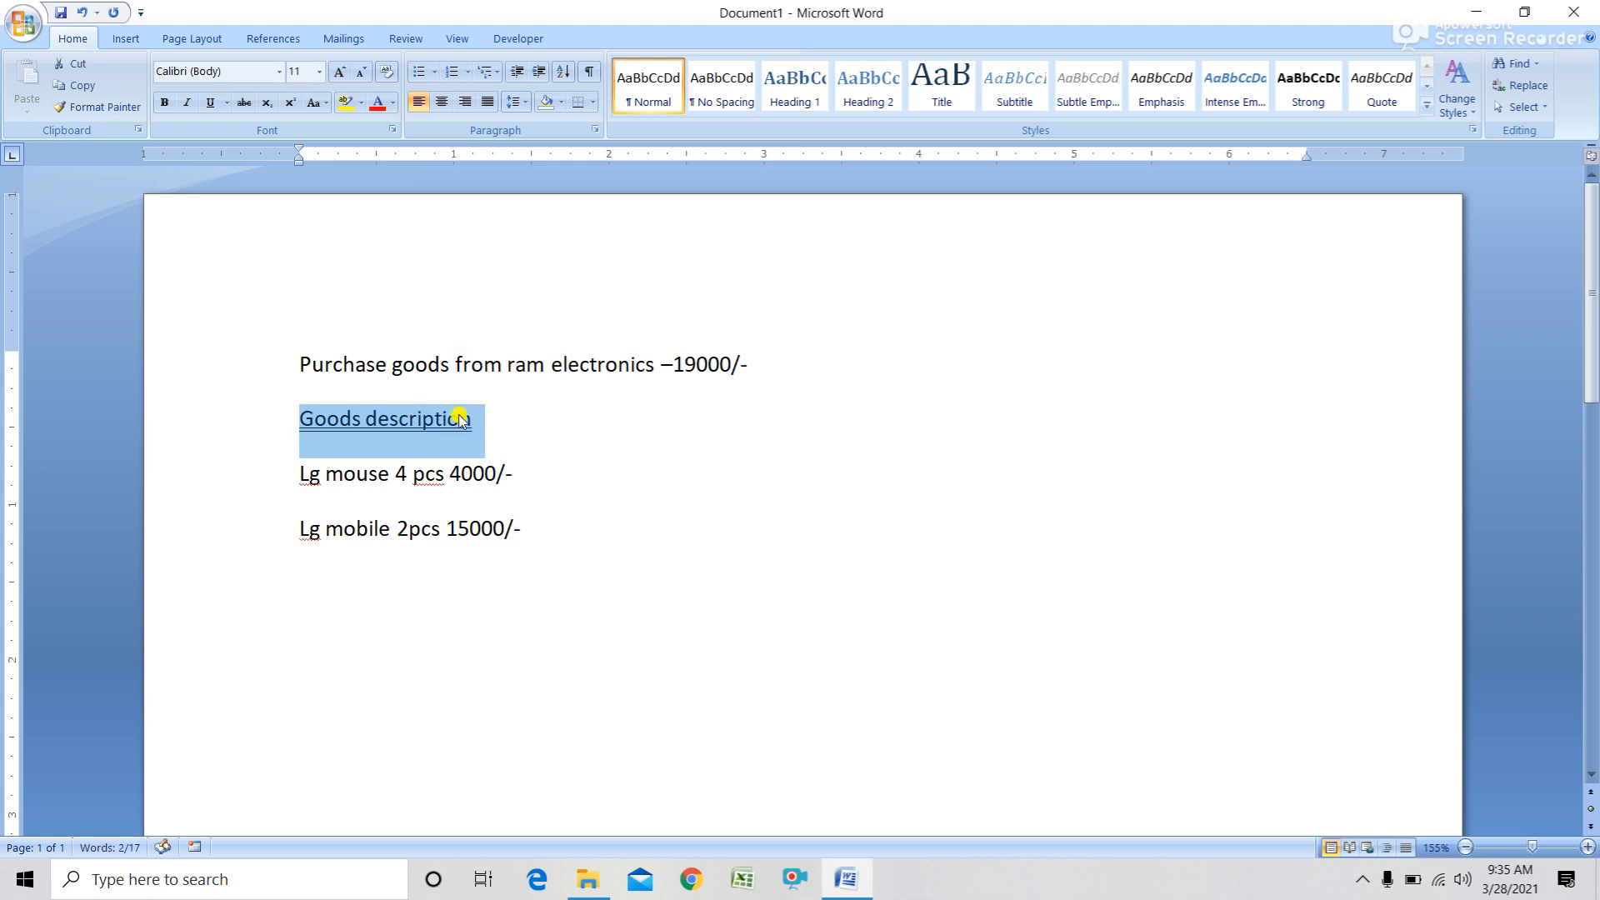
{"action": "left_click", "coordinate": [542, 540]}
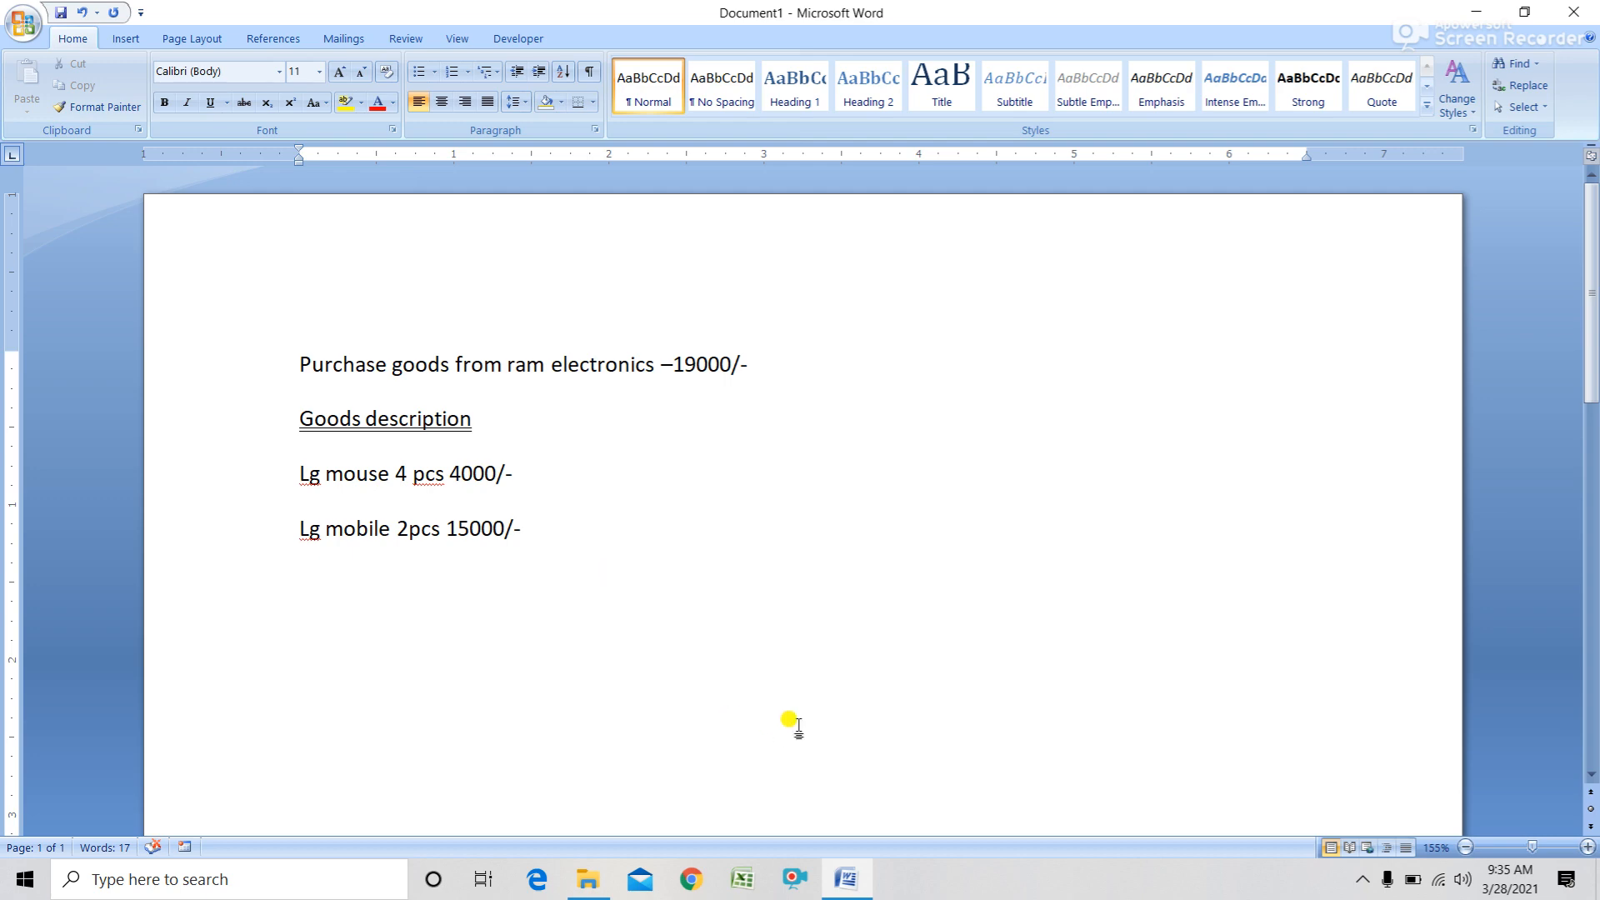
- Minimize the document and open Tally.ERP 9 in Educational Mode in a maximized window
{"action": "left_click", "coordinate": [1480, 13]}
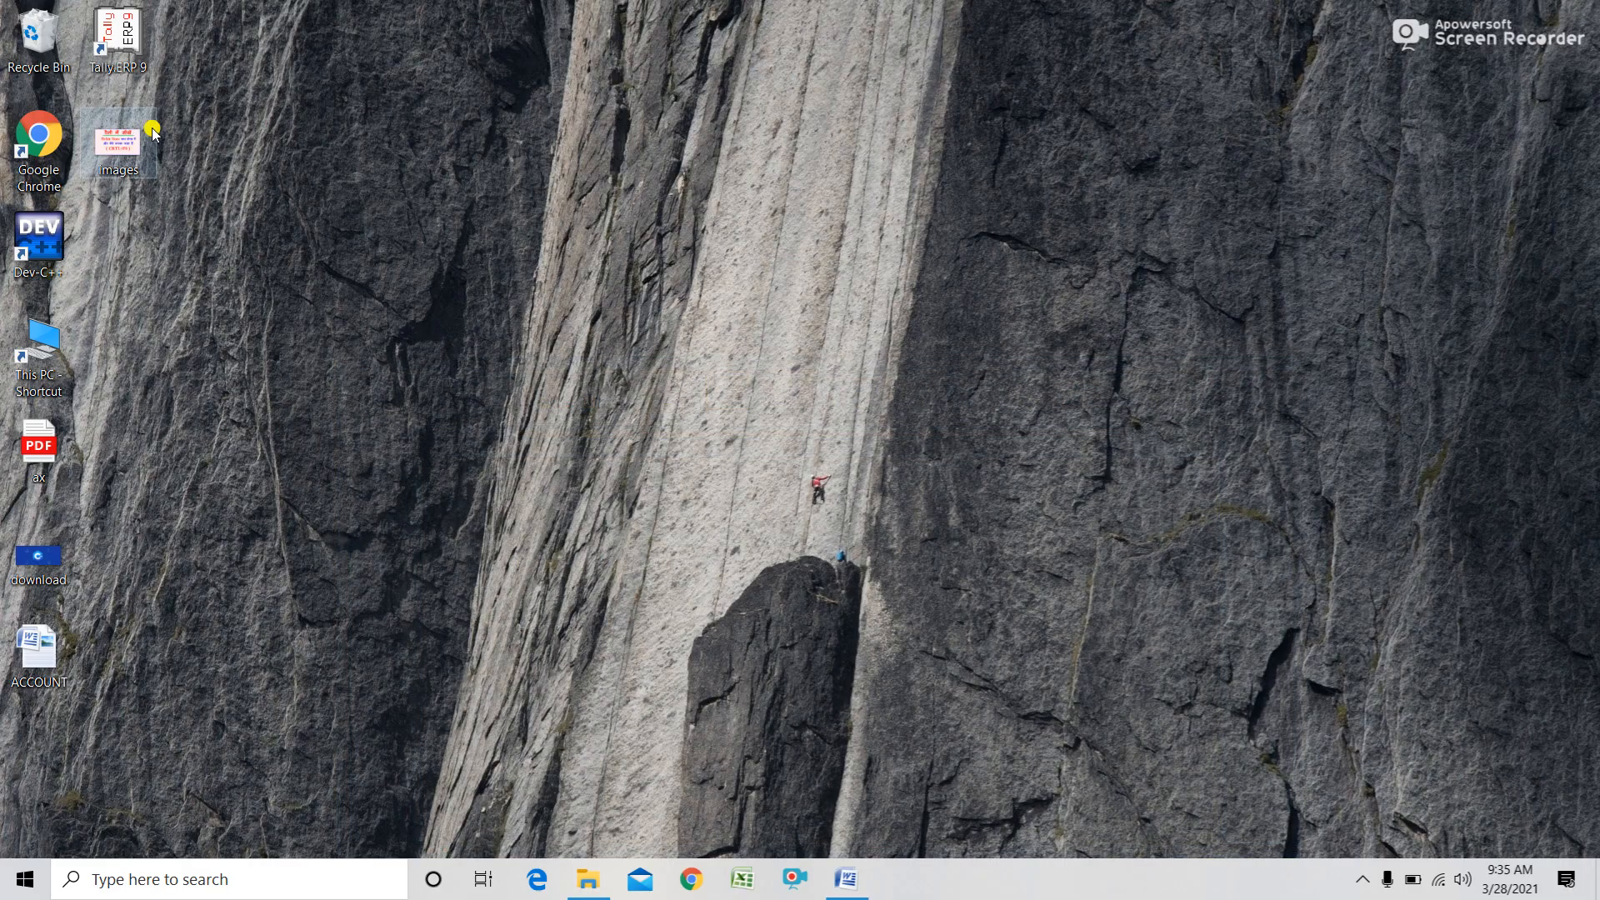
{"action": "double_click", "coordinate": [125, 50]}
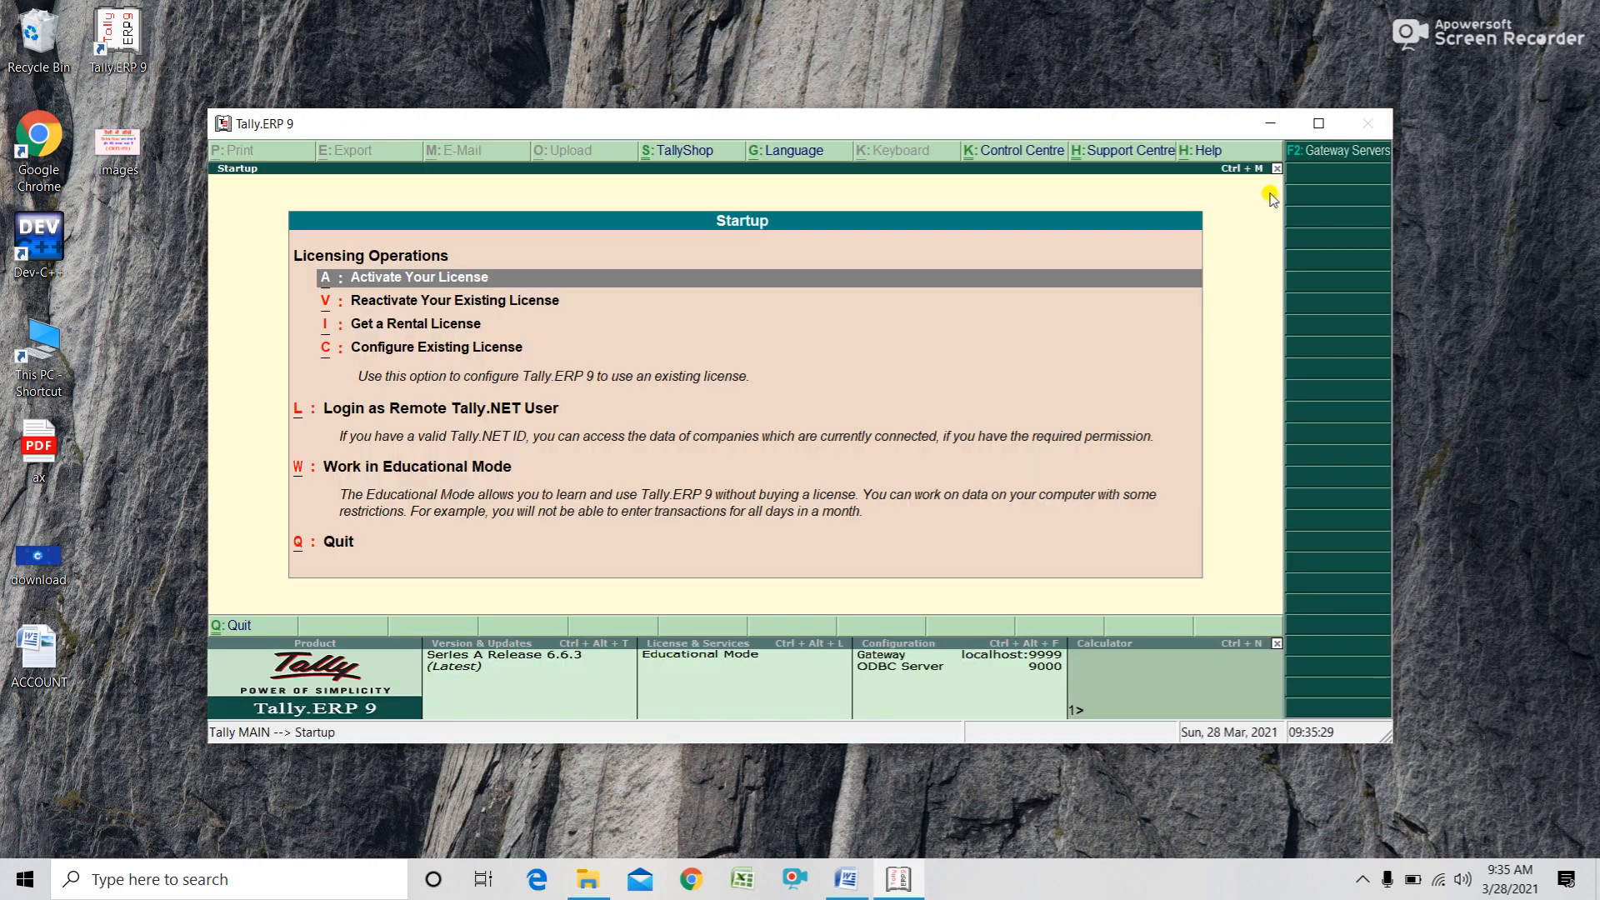
{"action": "key", "text": "w"}
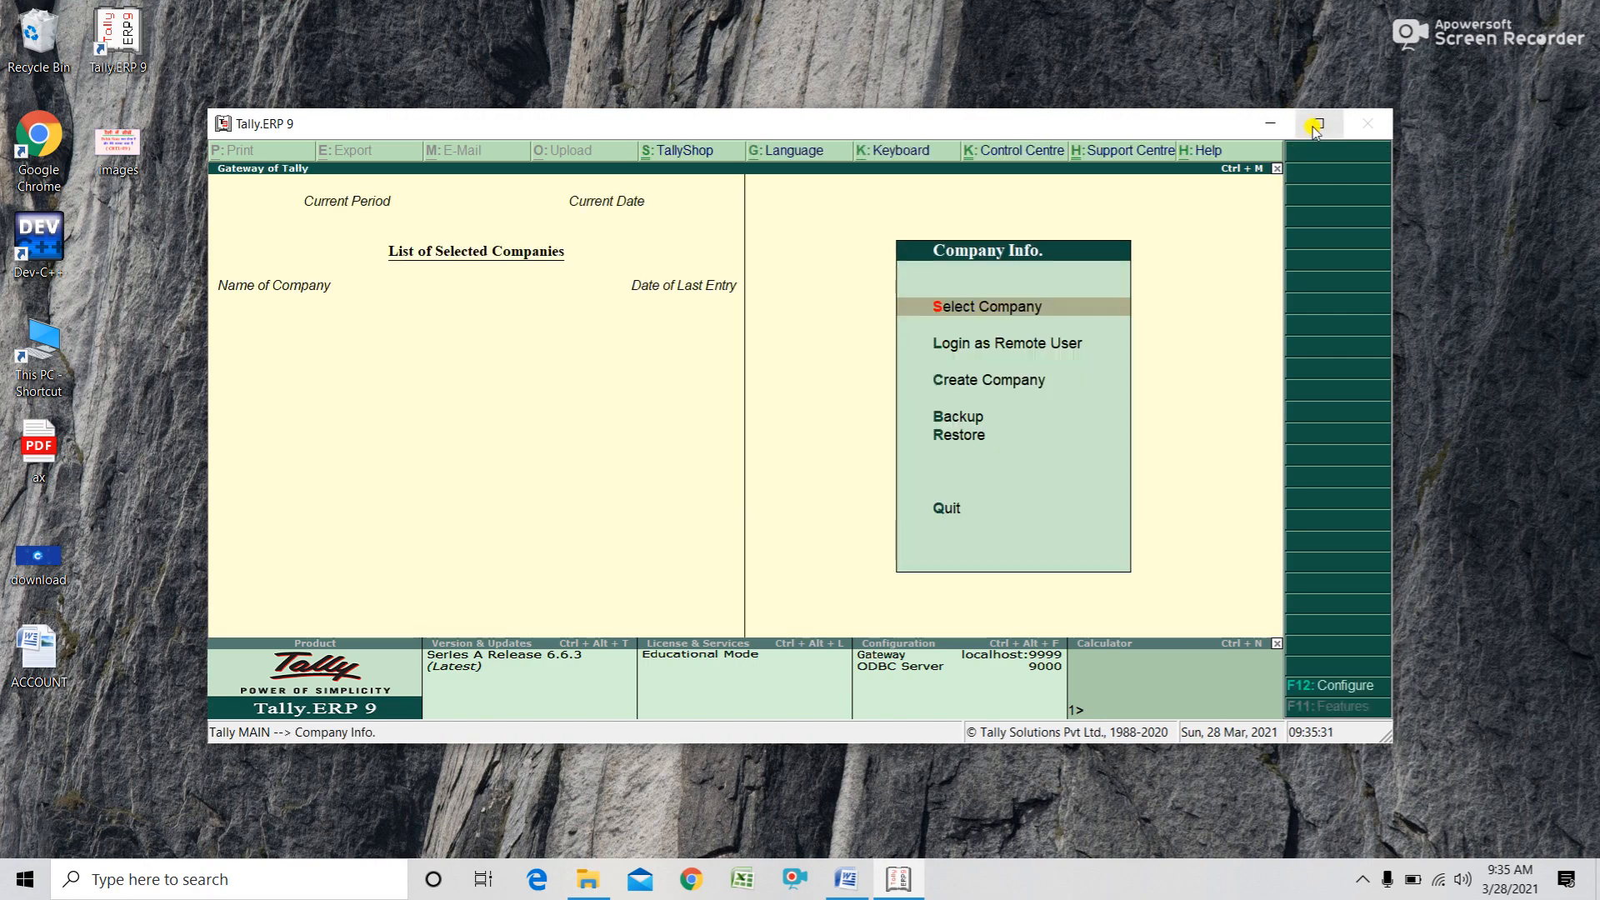
{"action": "left_click", "coordinate": [1317, 123]}
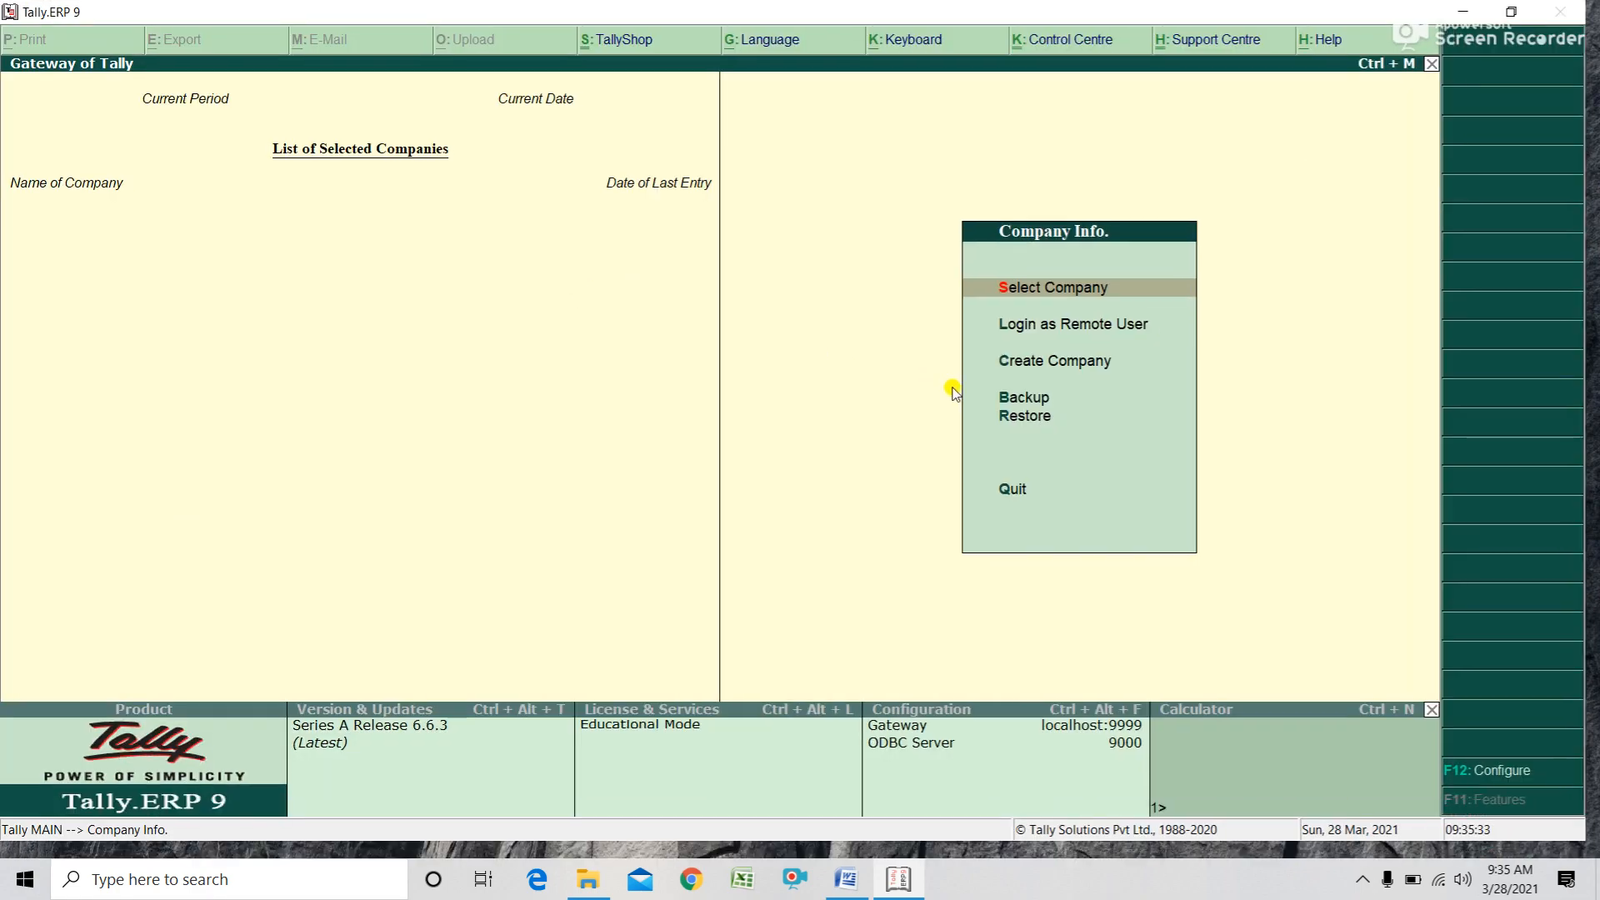
- Begin creating a new company with Ambition as both its name and mailing name
{"action": "key", "text": "Down"}
{"action": "key", "text": "Down"}
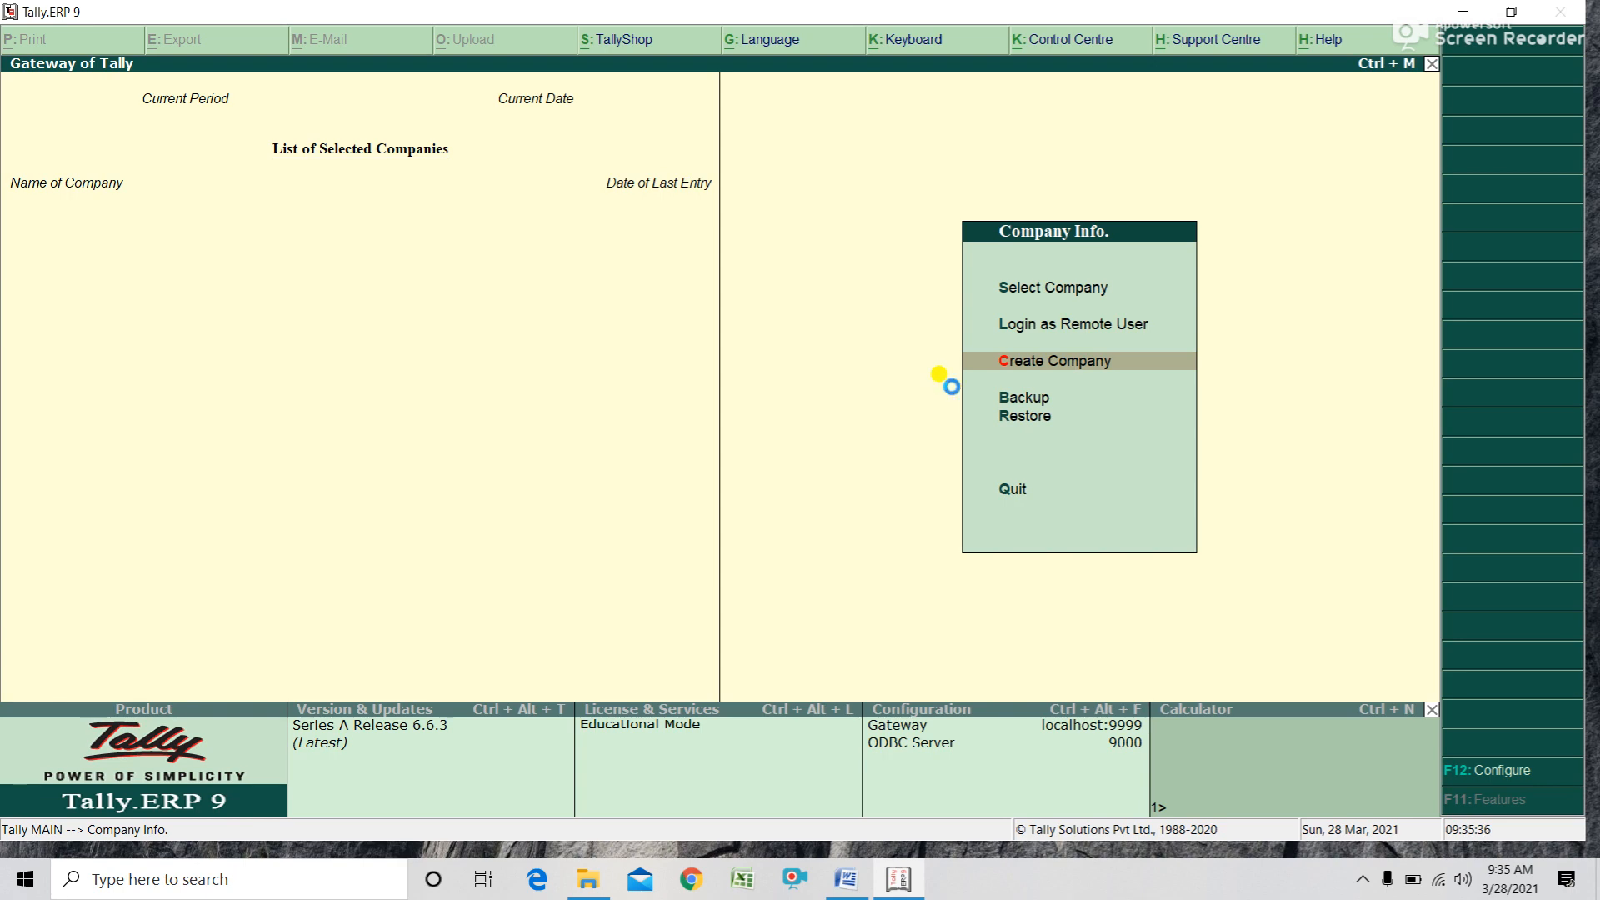
{"action": "key", "text": "Return"}
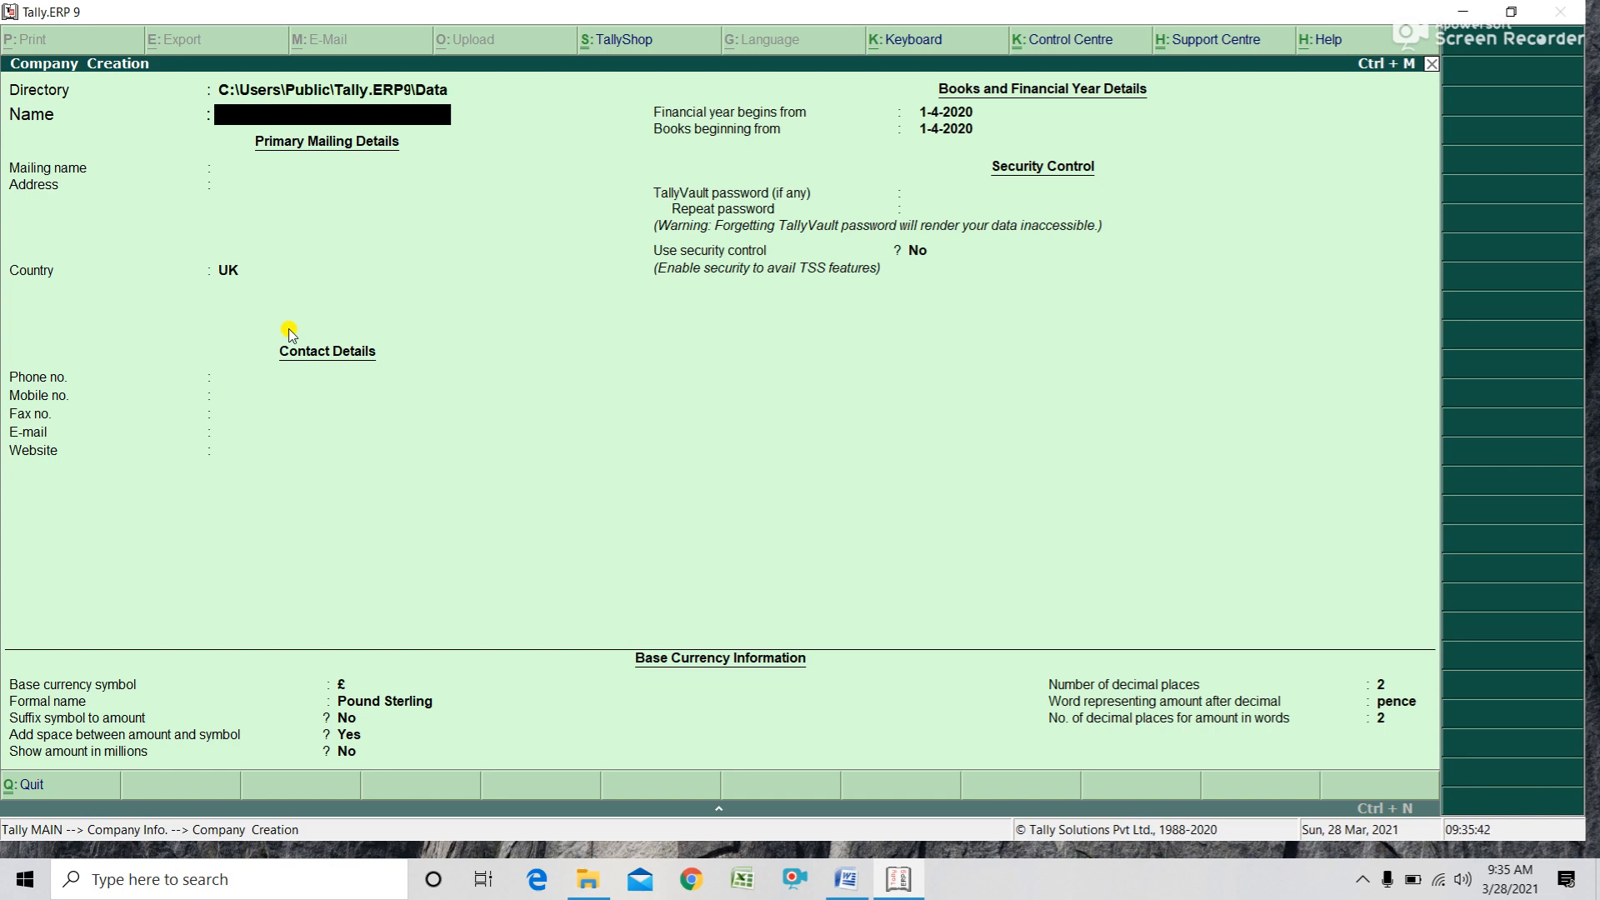
{"action": "type", "text": "Ambition"}
{"action": "key", "text": "Return"}
{"action": "key", "text": "Return"}
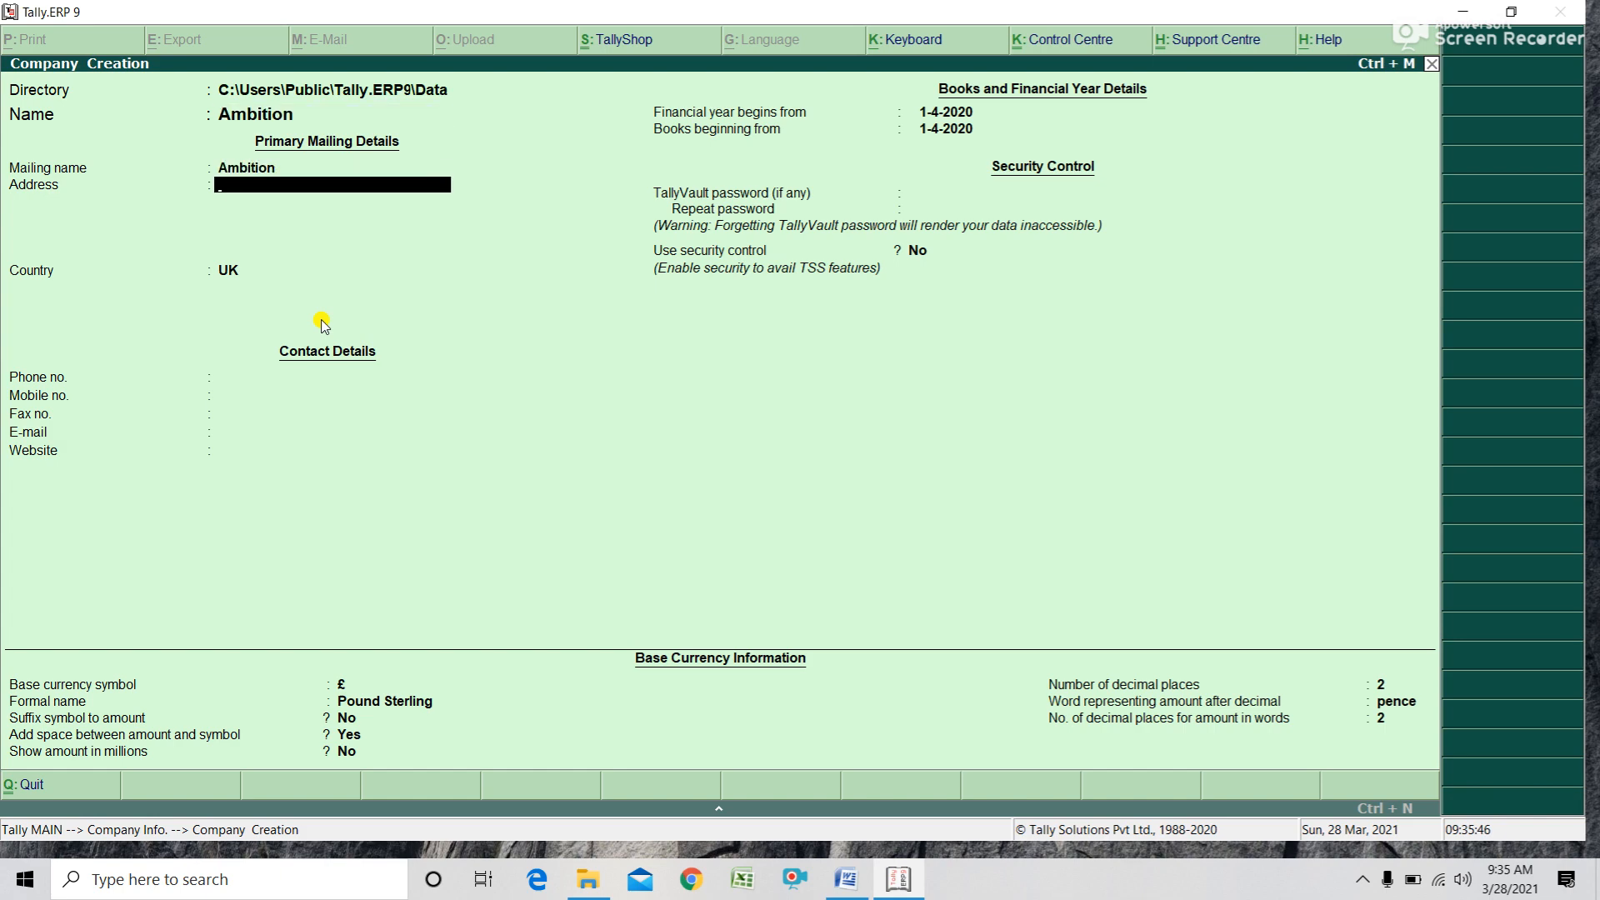
- Leave the company address blank and set the country to India and the state to Jharkhand
{"action": "key", "text": "Return"}
{"action": "key", "text": "Return"}
{"action": "key", "text": "BackSpace"}
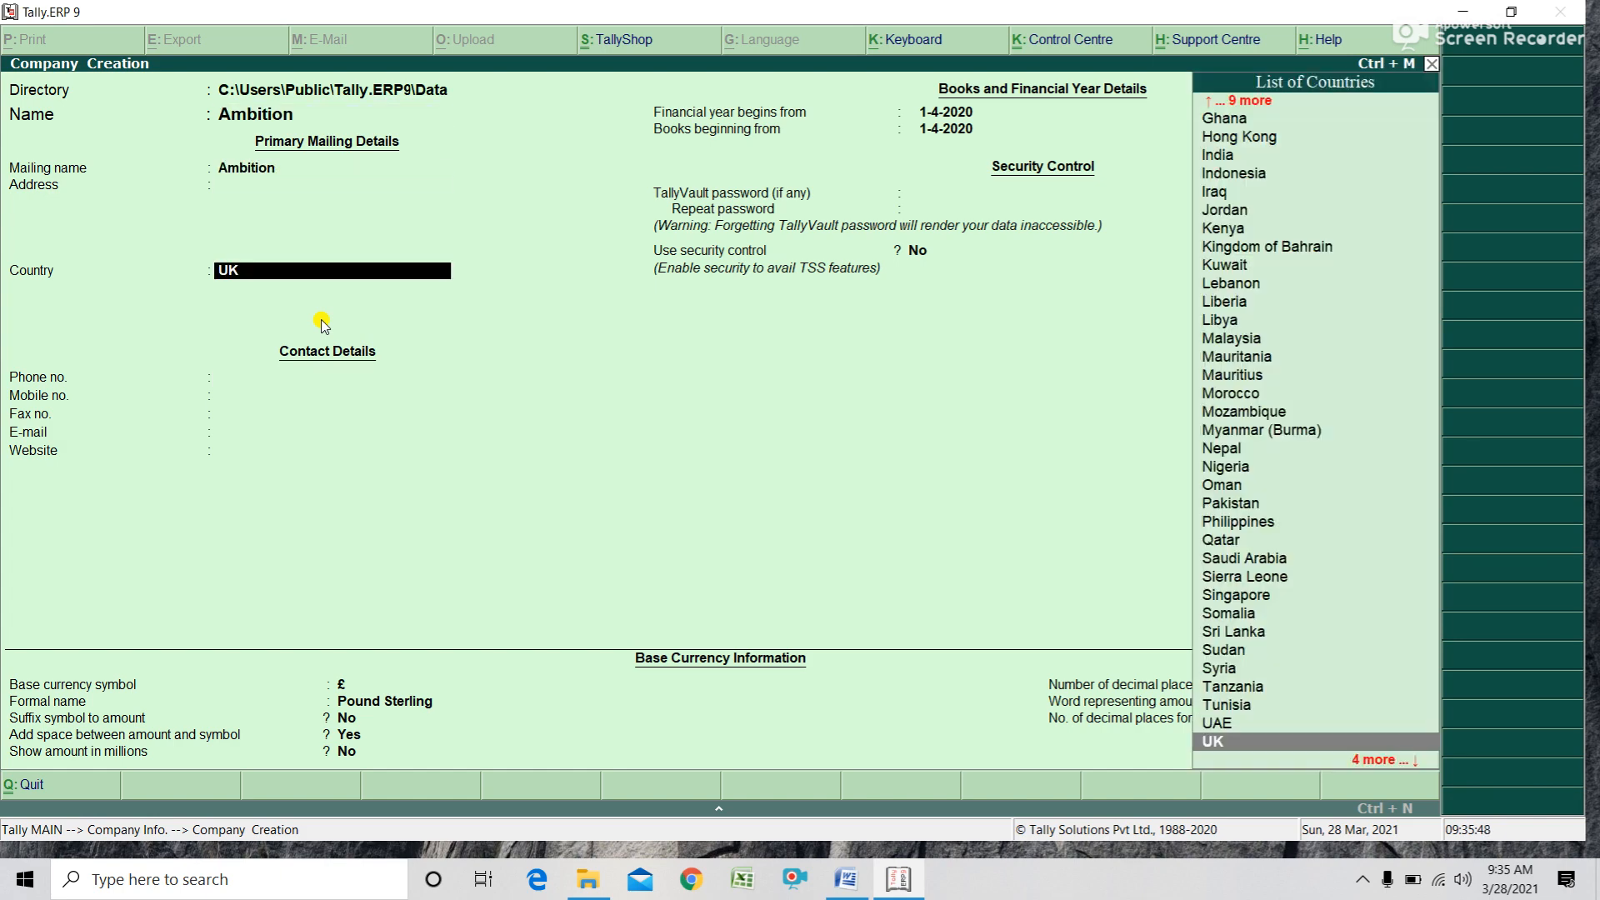
{"action": "type", "text": "In"}
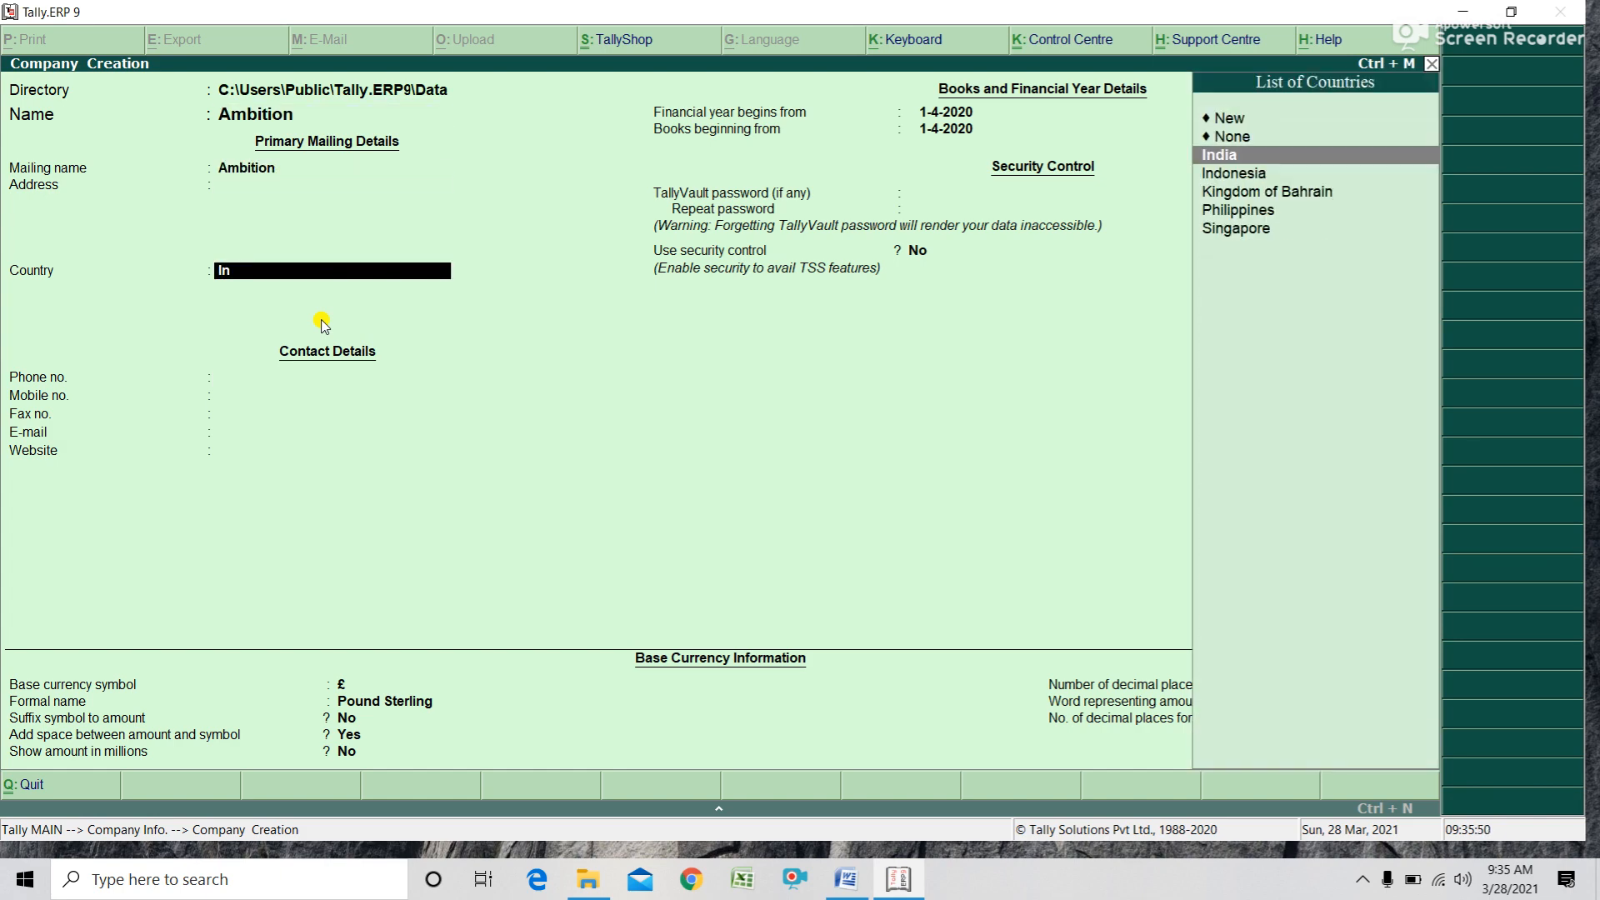
{"action": "key", "text": "Return"}
{"action": "type", "text": "Jha"}
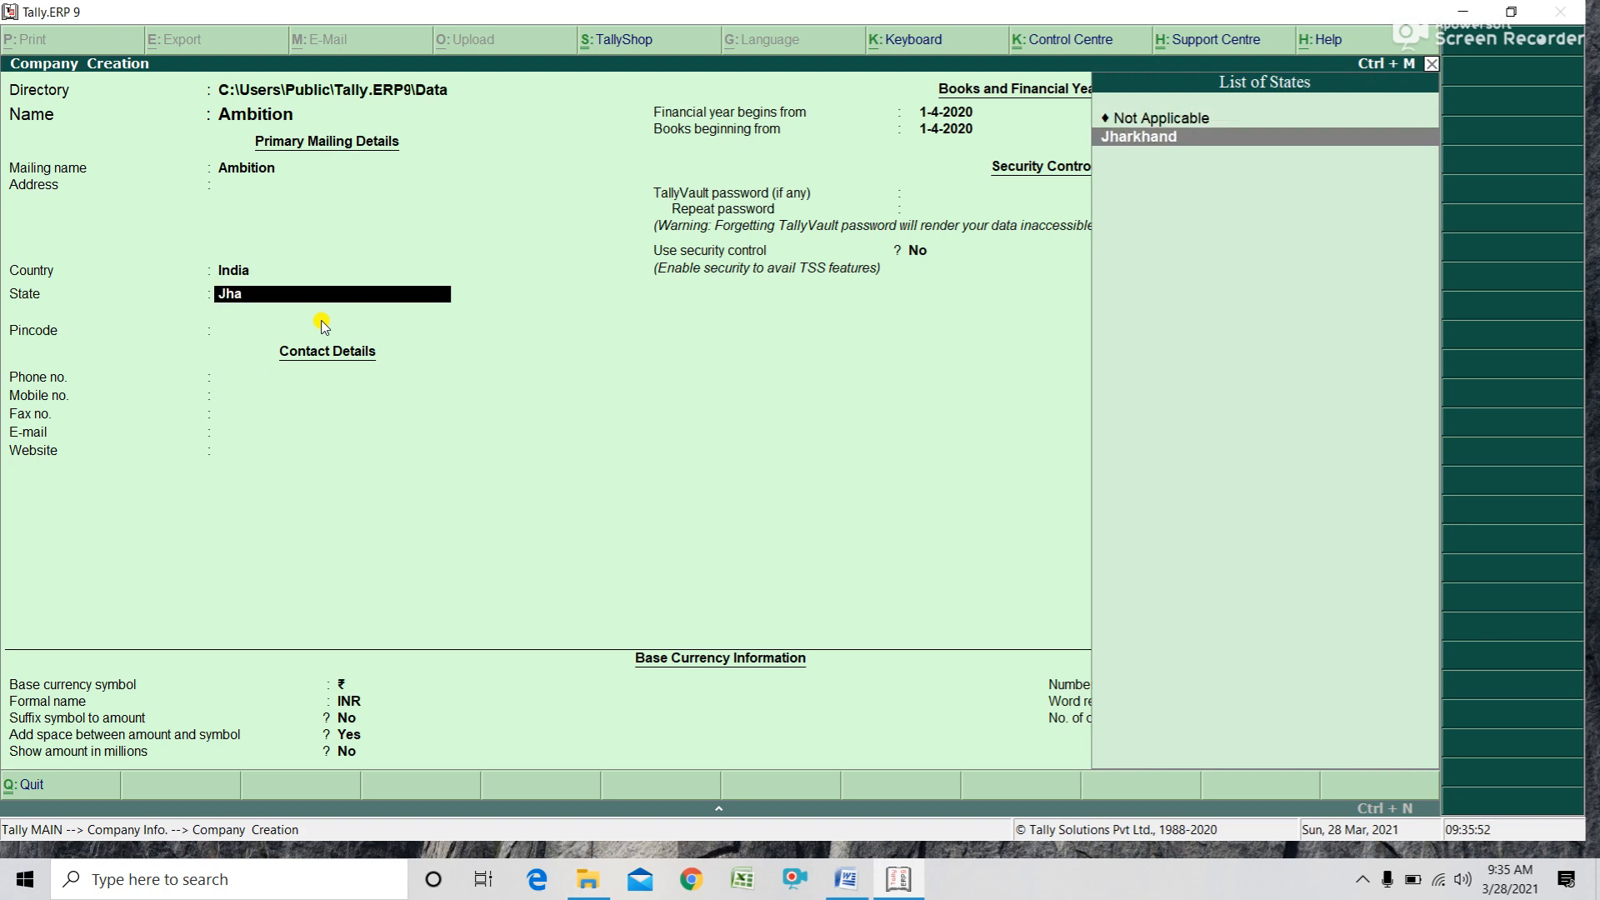
{"action": "key", "text": "Return"}
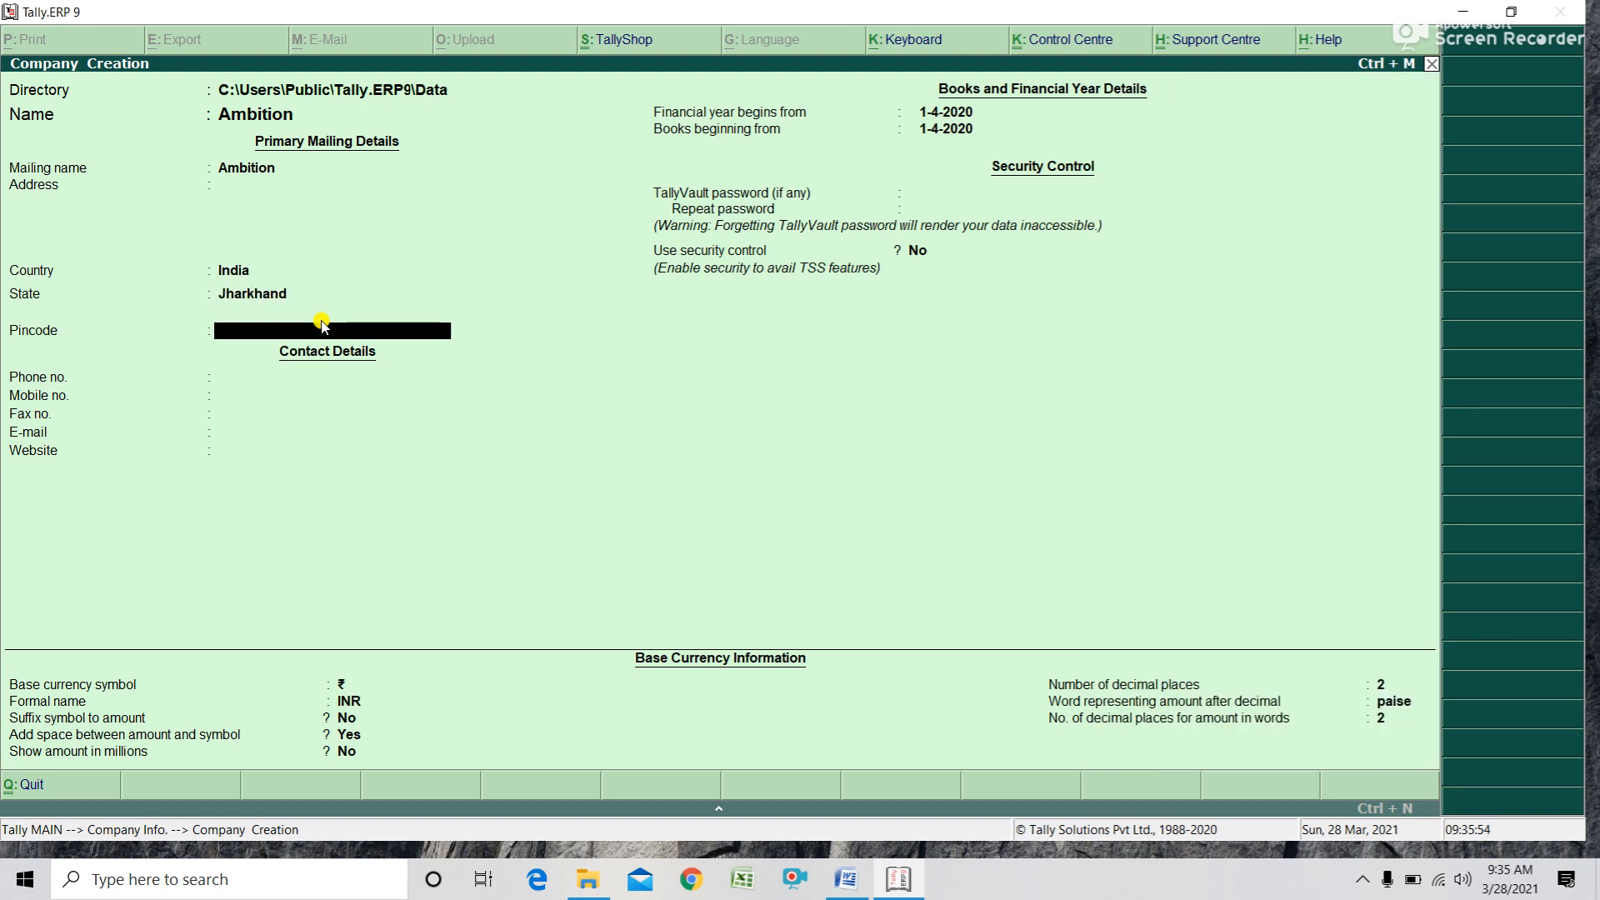
- Leave the pincode and all contact details blank and keep 1-4-2020 as the start of the financial year
{"action": "key", "text": "Return"}
{"action": "key", "text": "Return"}
{"action": "key", "text": "Return"}
{"action": "key", "text": "Return"}
{"action": "key", "text": "Return"}
{"action": "key", "text": "Return"}
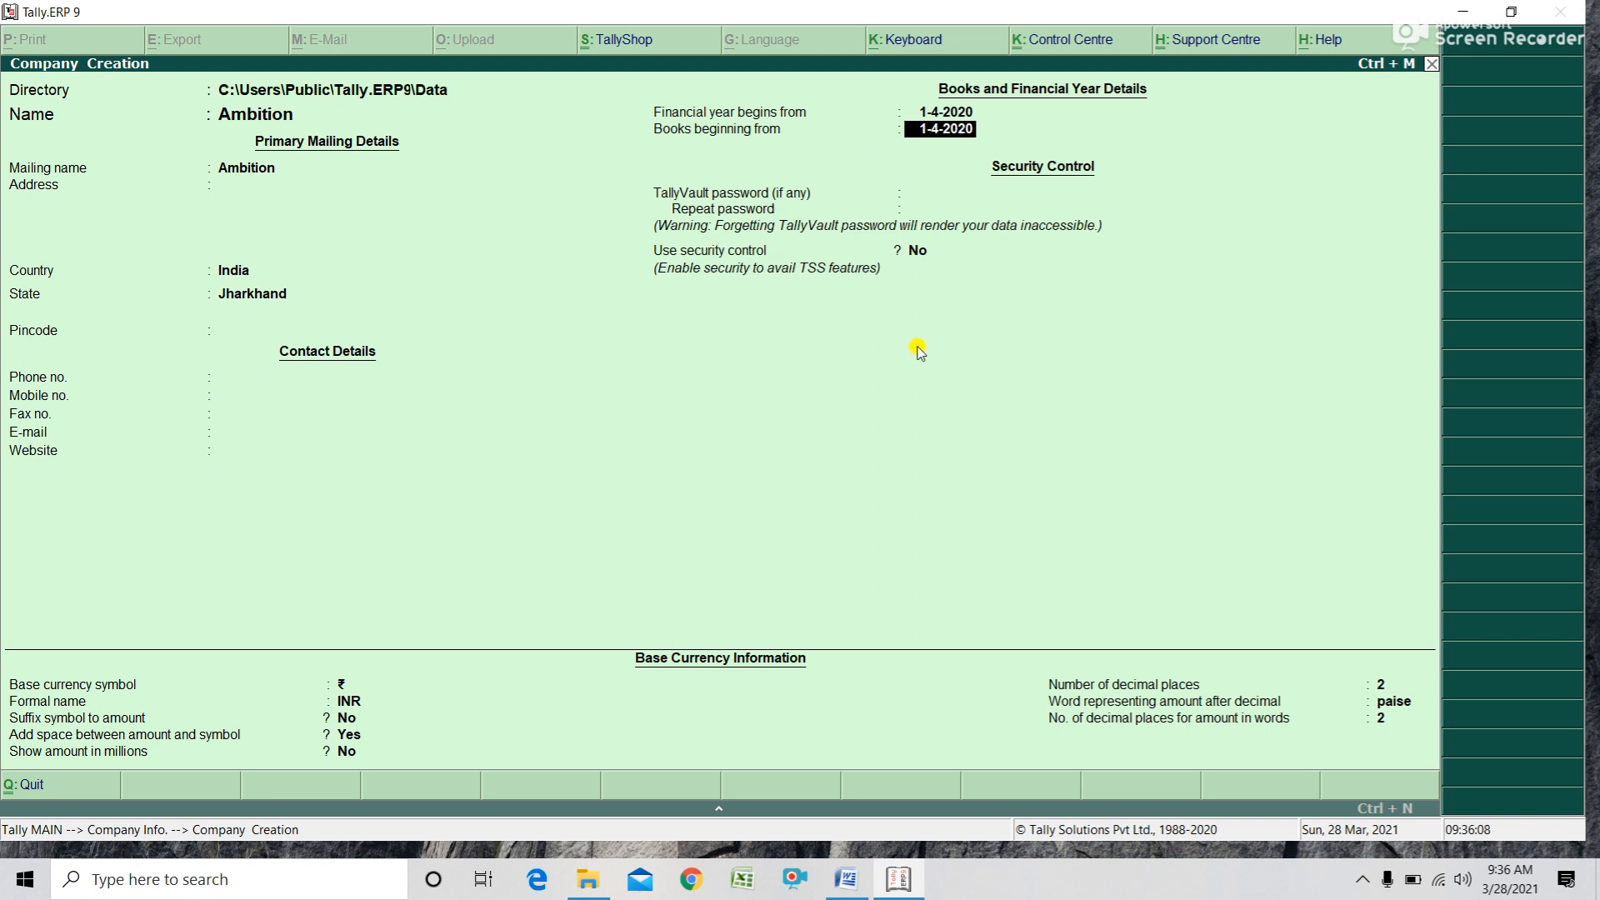
- Keep 1-4-2020 as the books' beginning date, no TallyVault password, no security control and the default INR currency settings, and create the company
{"action": "key", "text": "Return"}
{"action": "key", "text": "Return"}
{"action": "key", "text": "Return"}
{"action": "key", "text": "Return"}
{"action": "key", "text": "Return"}
{"action": "key", "text": "Return"}
{"action": "key", "text": "Return"}
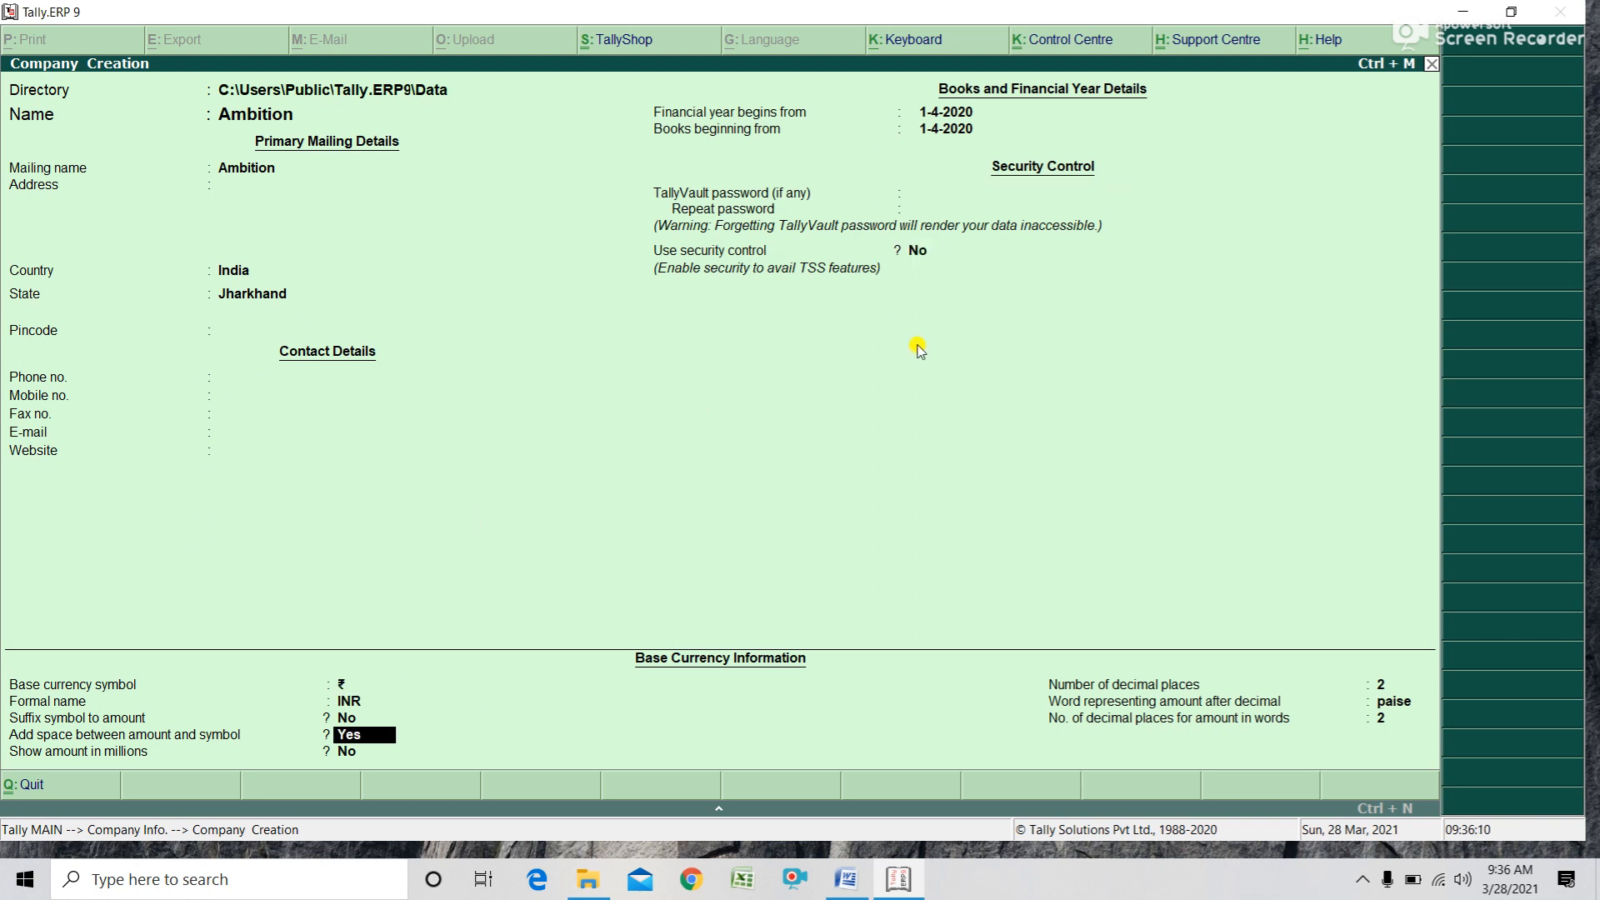
{"action": "key", "text": "Return"}
{"action": "key", "text": "Return"}
{"action": "key", "text": "Return"}
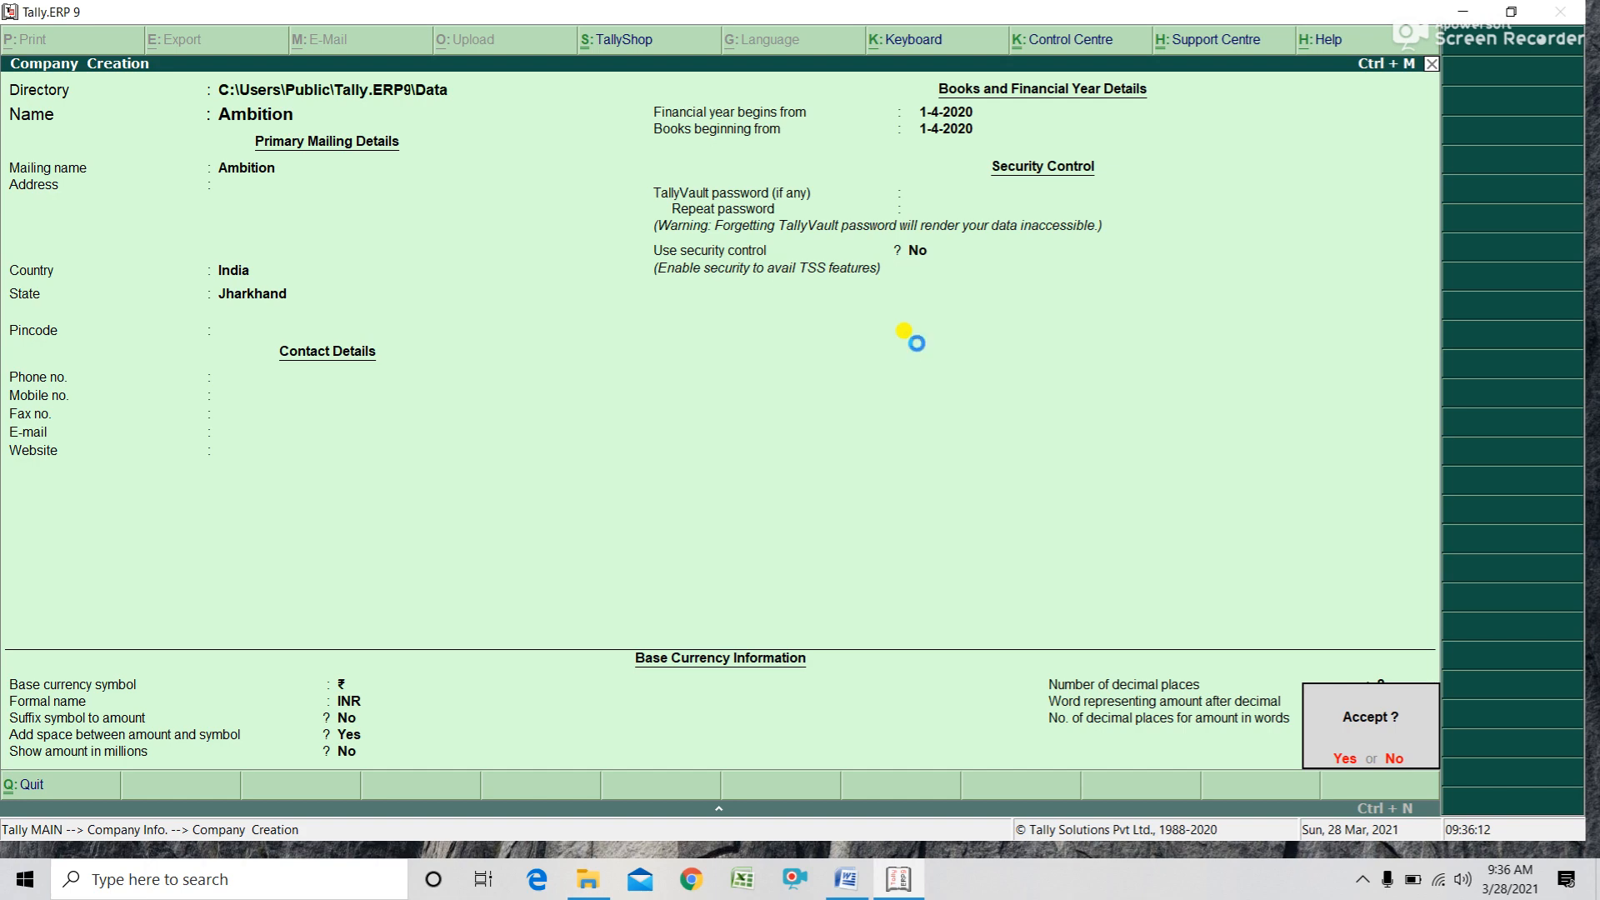
{"action": "key", "text": "Return"}
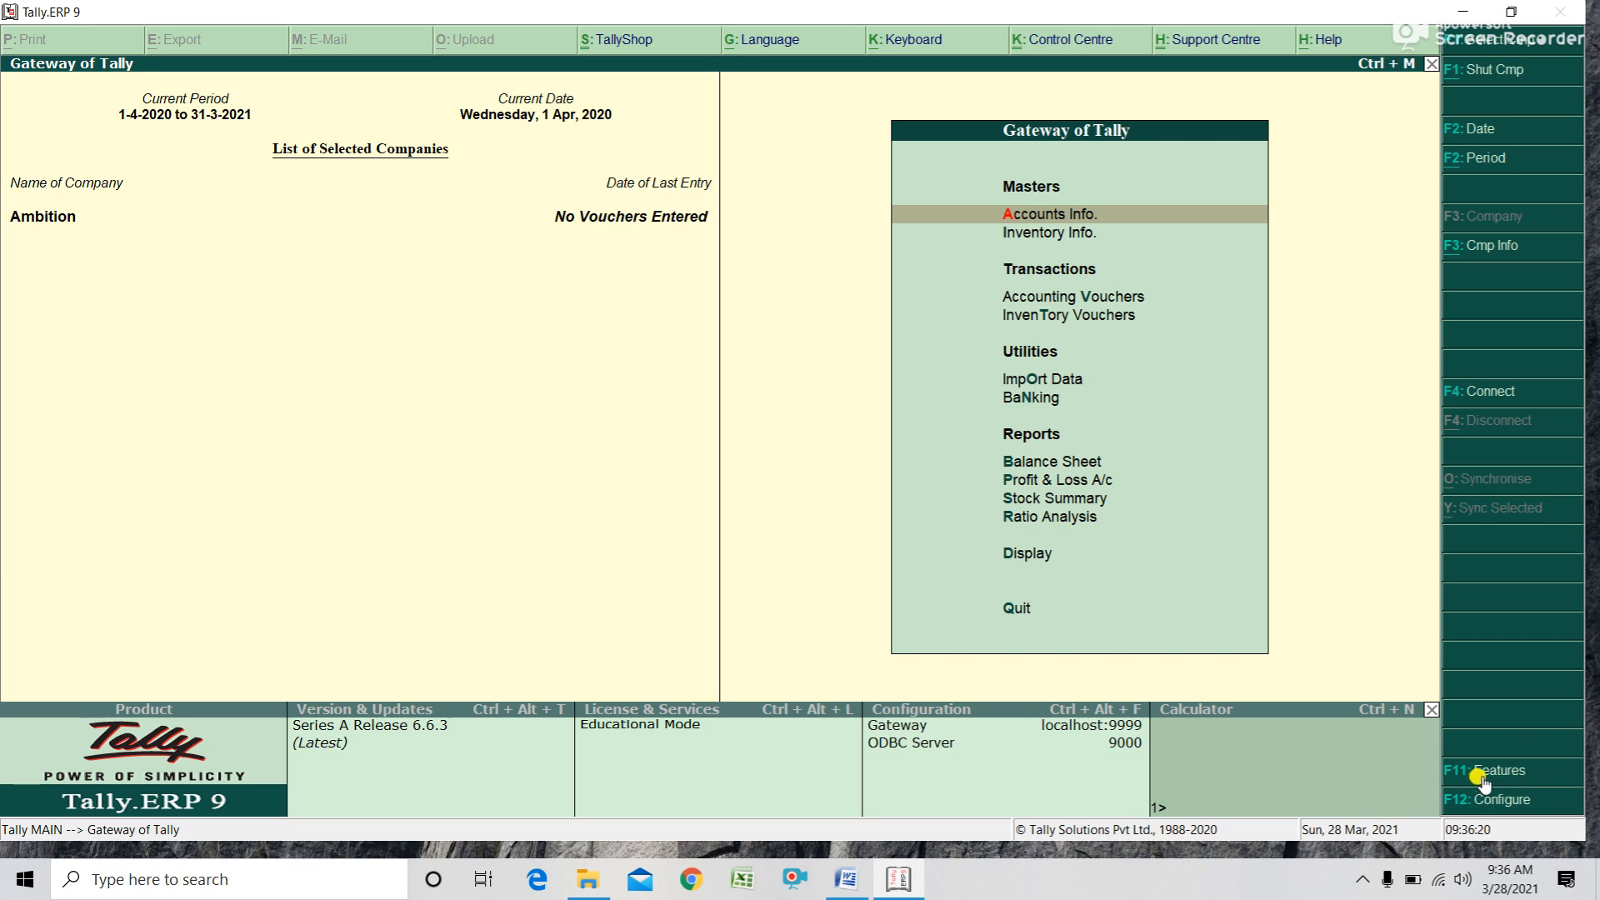
- In Ambition's statutory and taxation features, enable Goods and Services Tax (GST) and choose to set its GST details
{"action": "left_click", "coordinate": [1481, 773]}
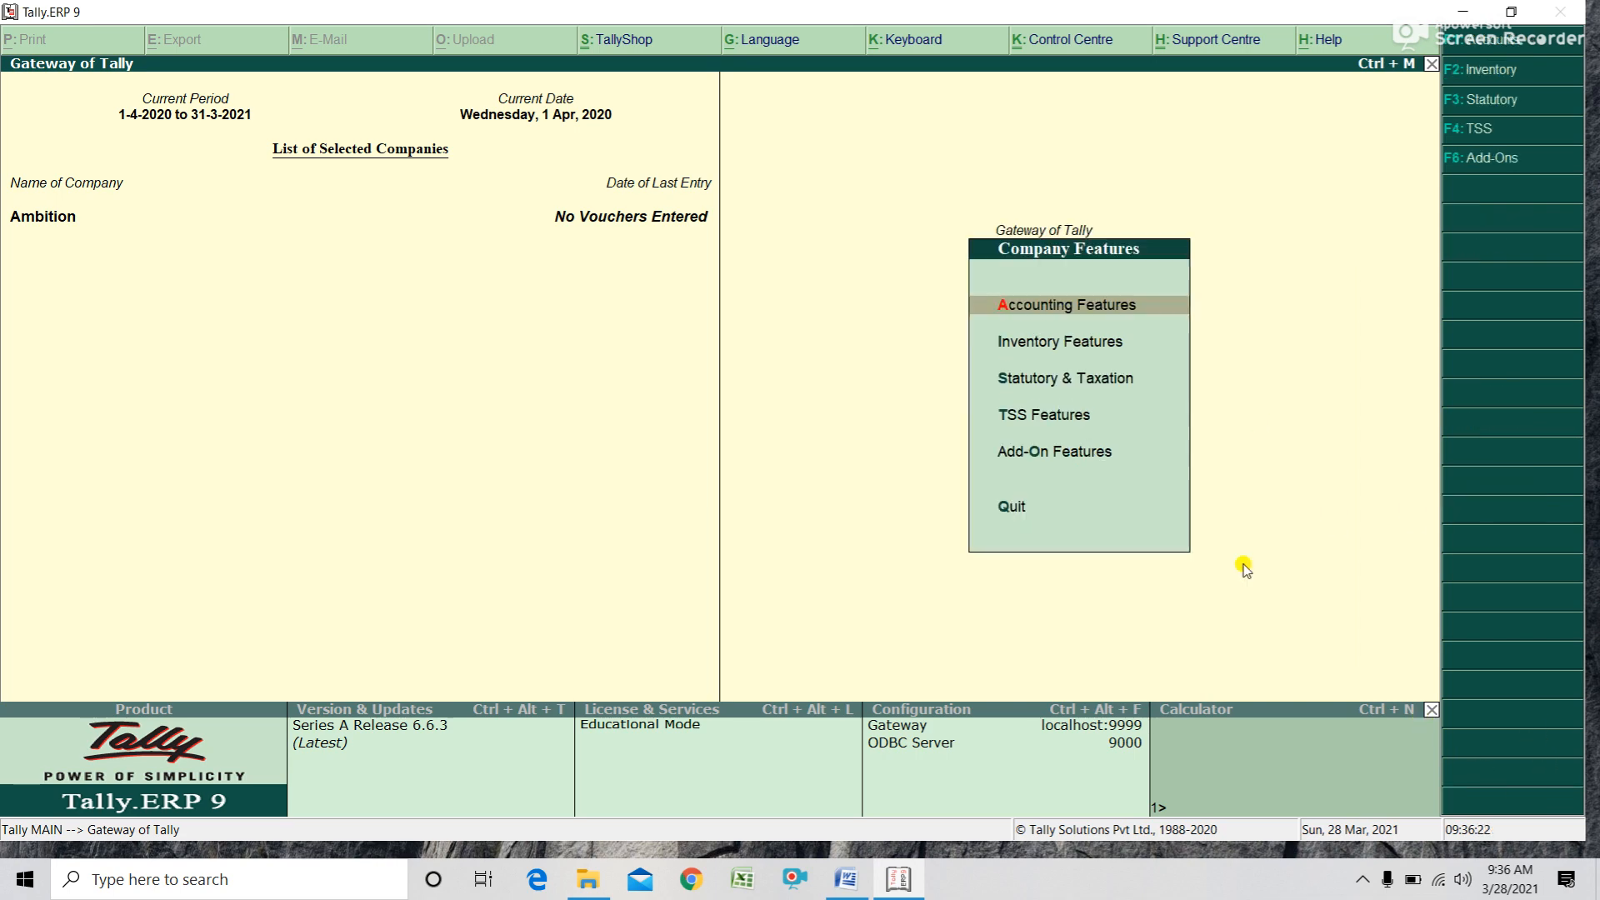
{"action": "key", "text": "Down"}
{"action": "key", "text": "Down"}
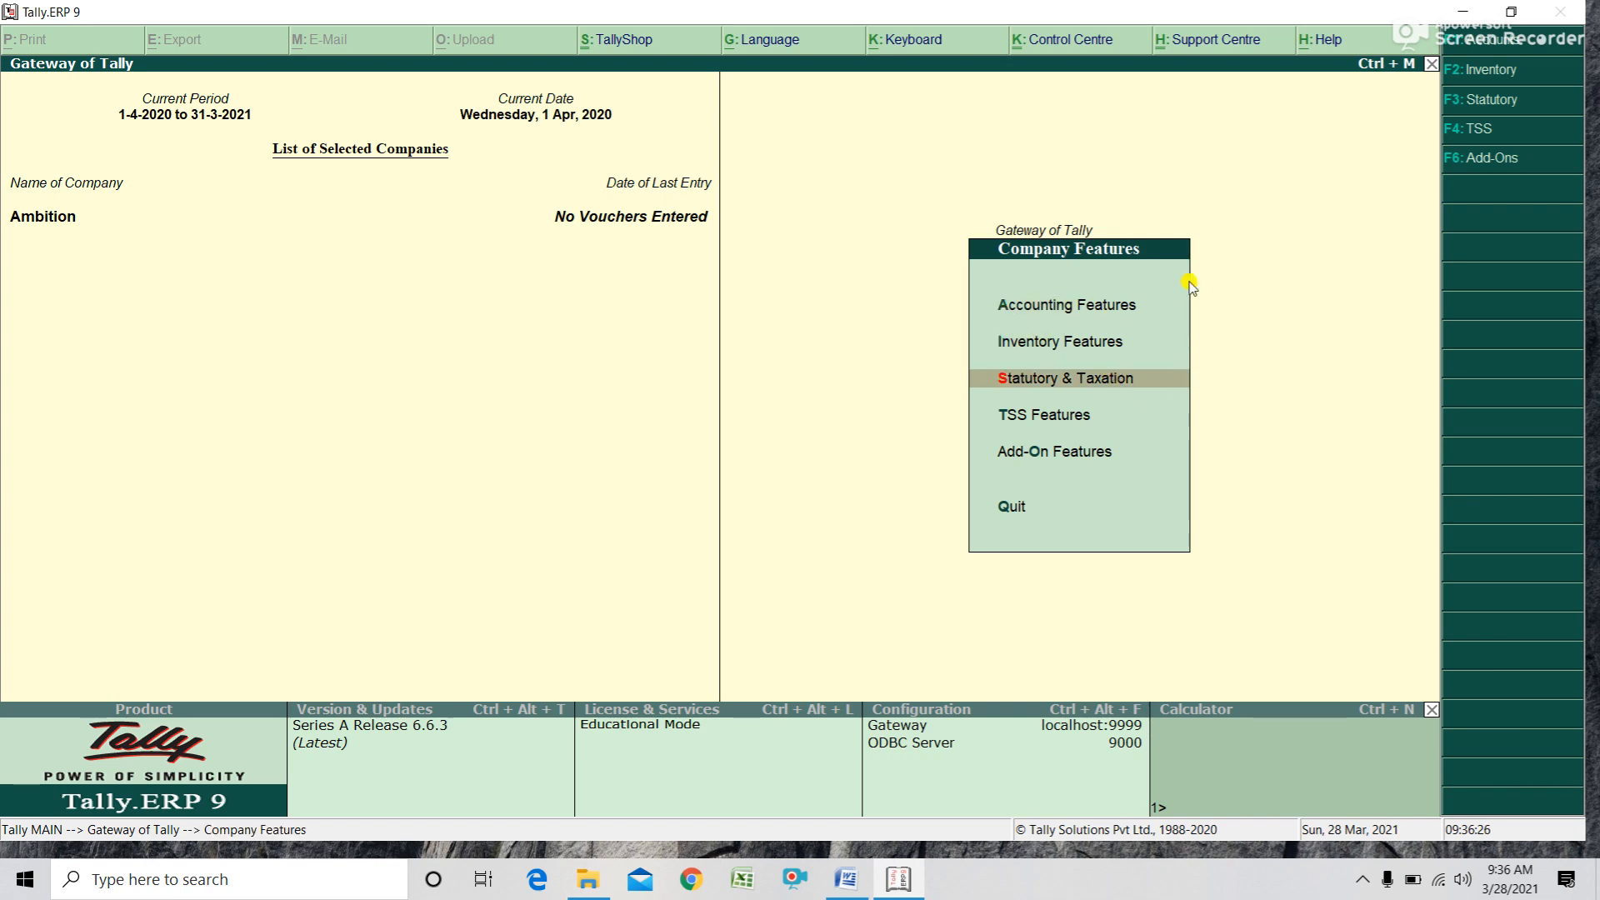
{"action": "key", "text": "Return"}
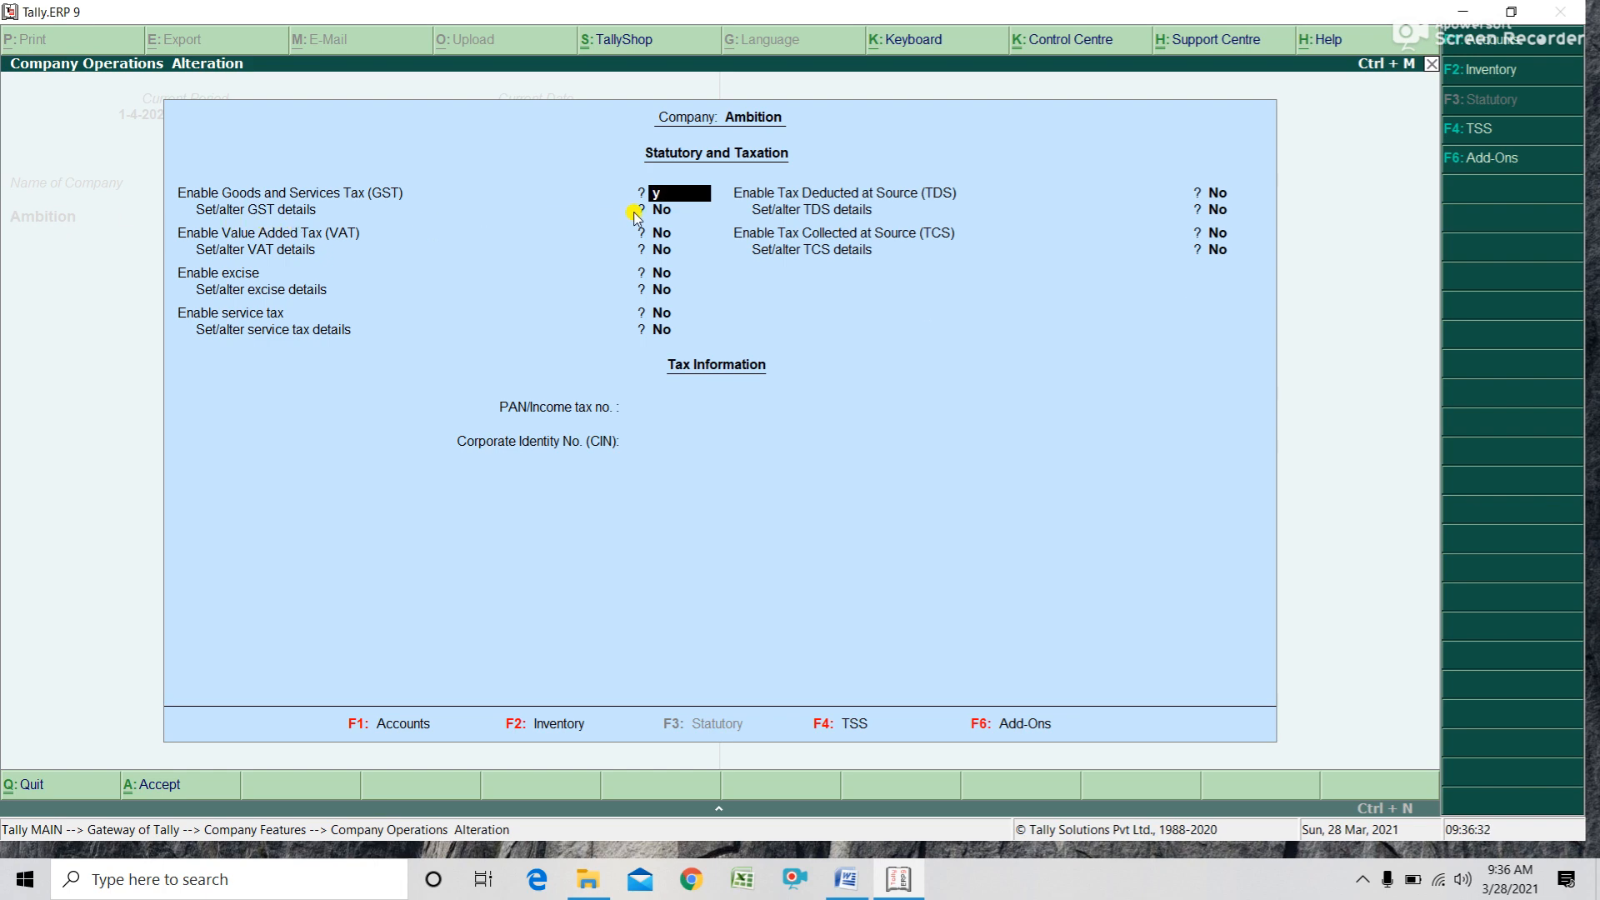
{"action": "type", "text": "y"}
{"action": "key", "text": "Return"}
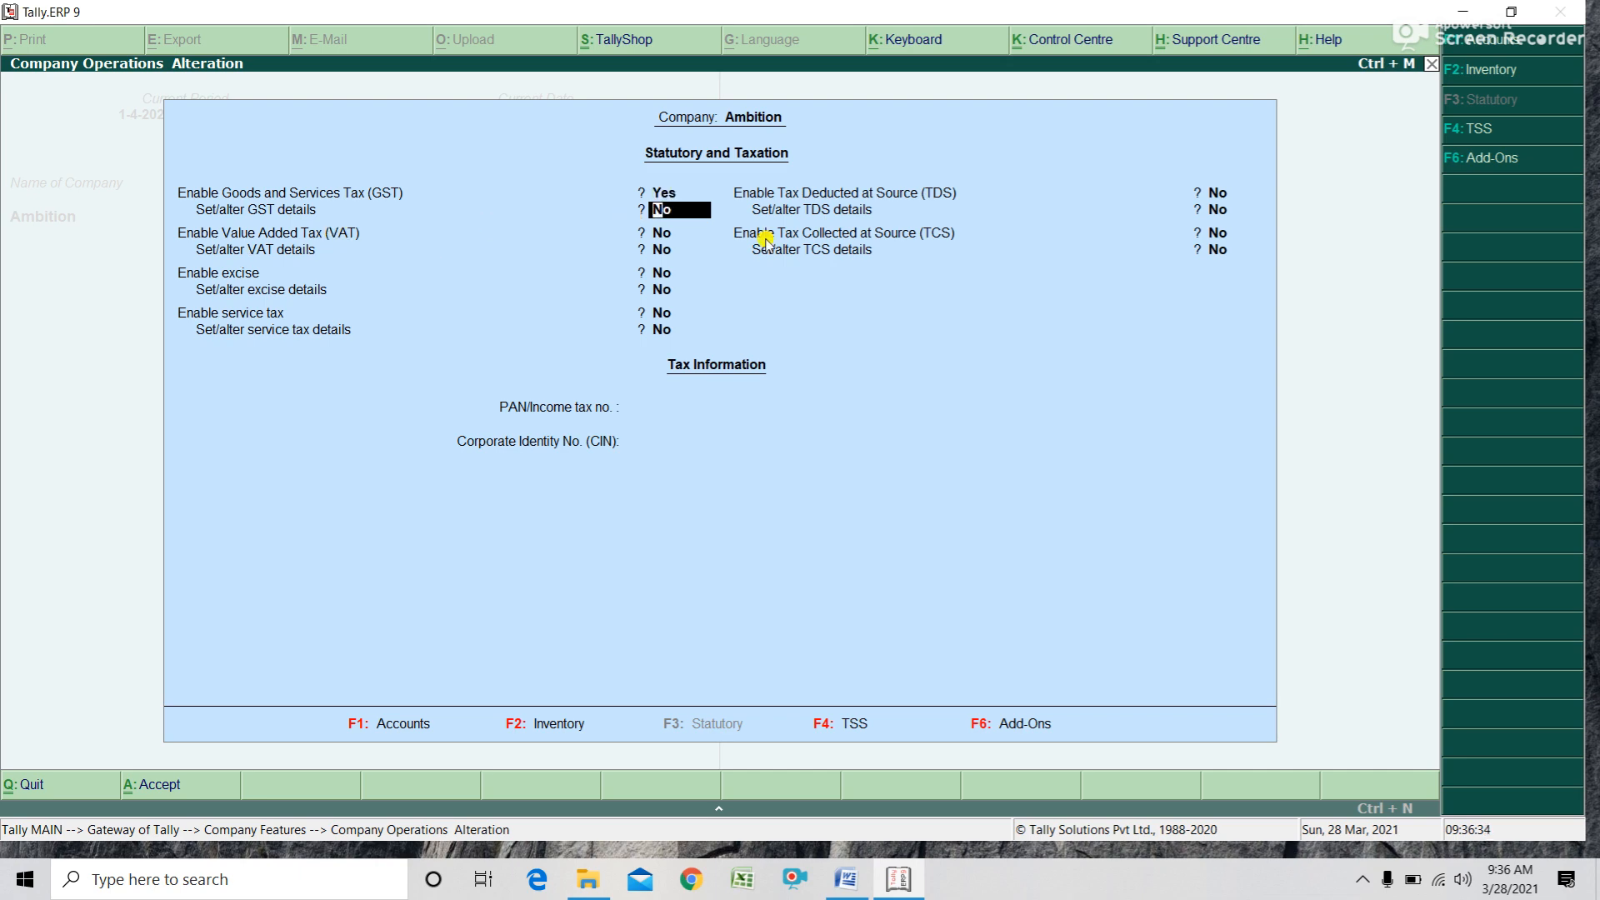
{"action": "type", "text": "y"}
{"action": "key", "text": "Return"}
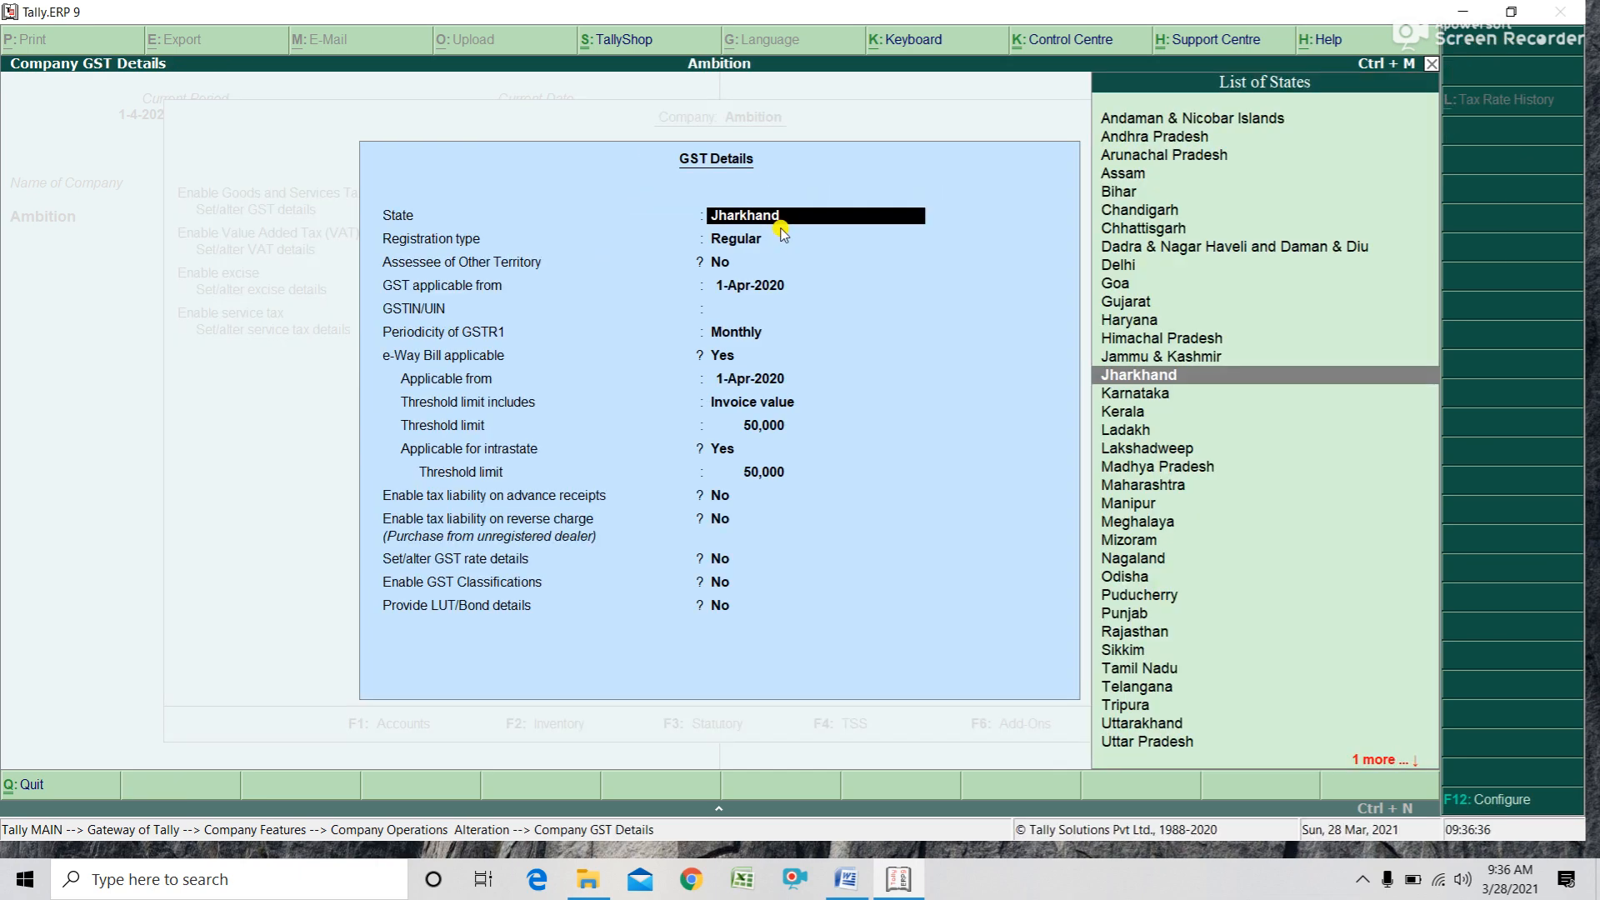
- Keep Jharkhand and Regular registration in the GST details, set GST applicable from 1-Jul-2020, and leave the GSTIN/UIN blank
{"action": "key", "text": "Return"}
{"action": "key", "text": "Return"}
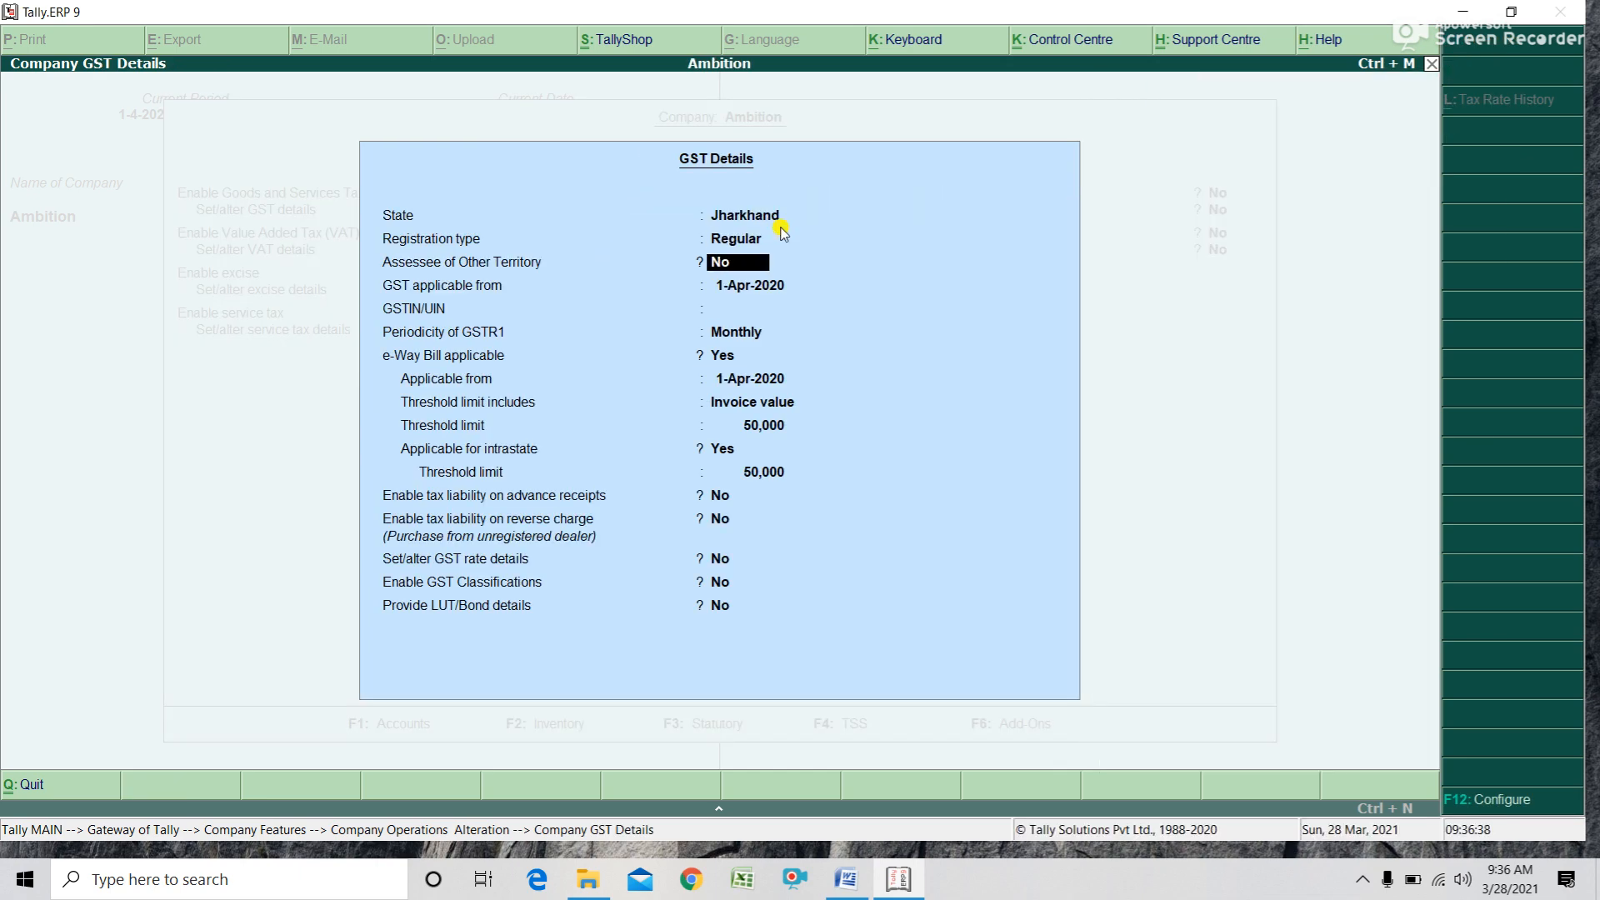
{"action": "key", "text": "Return"}
{"action": "type", "text": "1"}
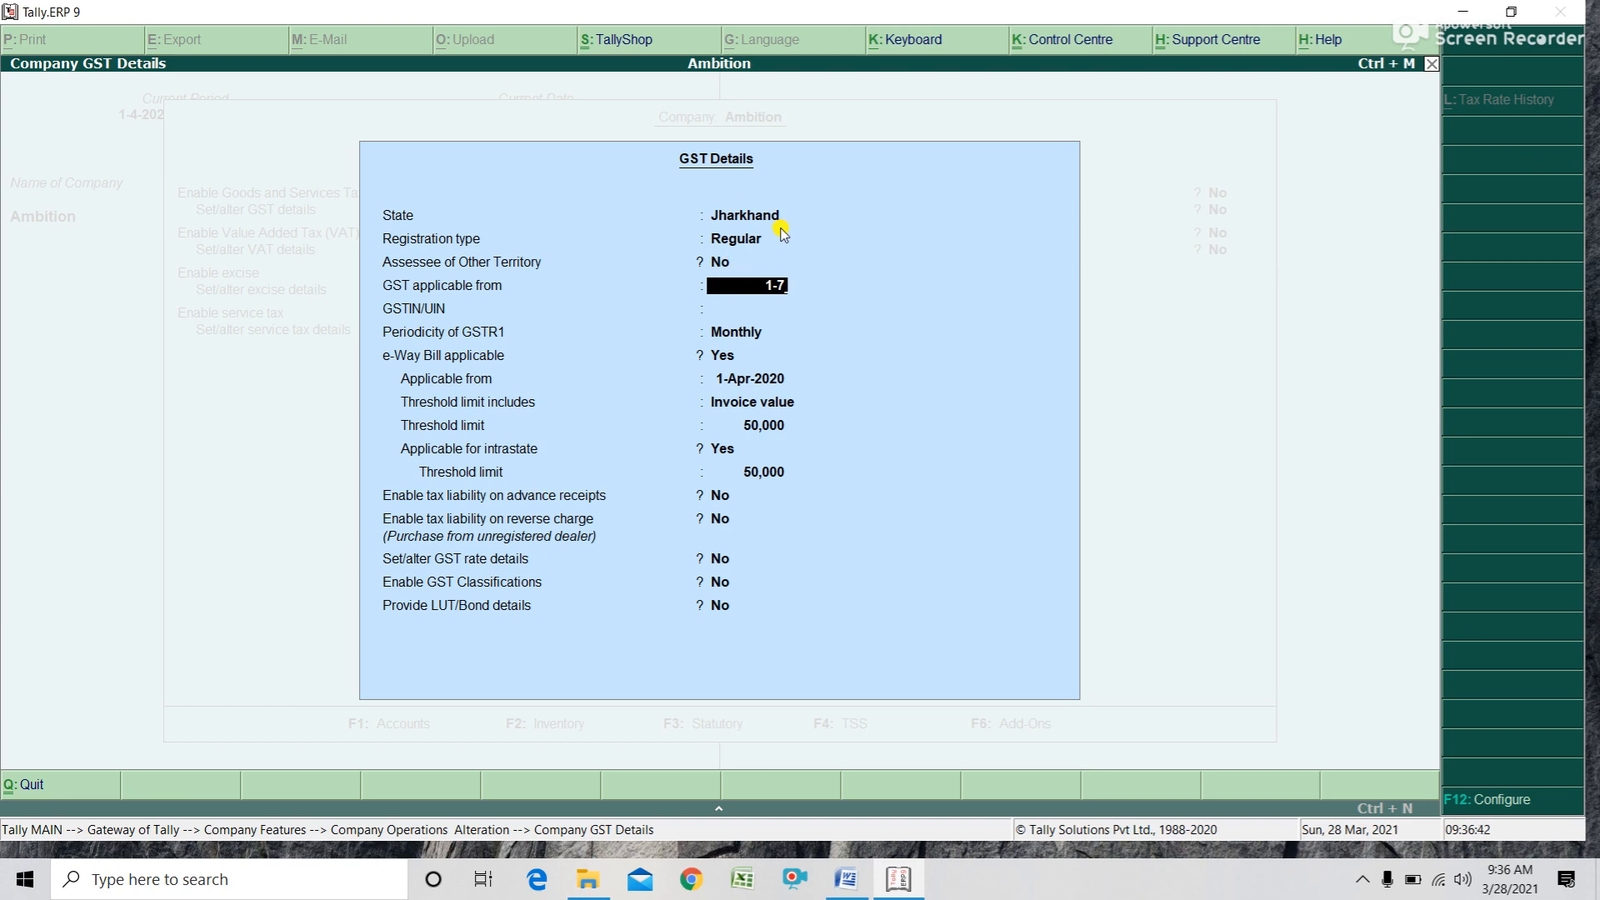
{"action": "type", "text": "-7"}
{"action": "key", "text": "Return"}
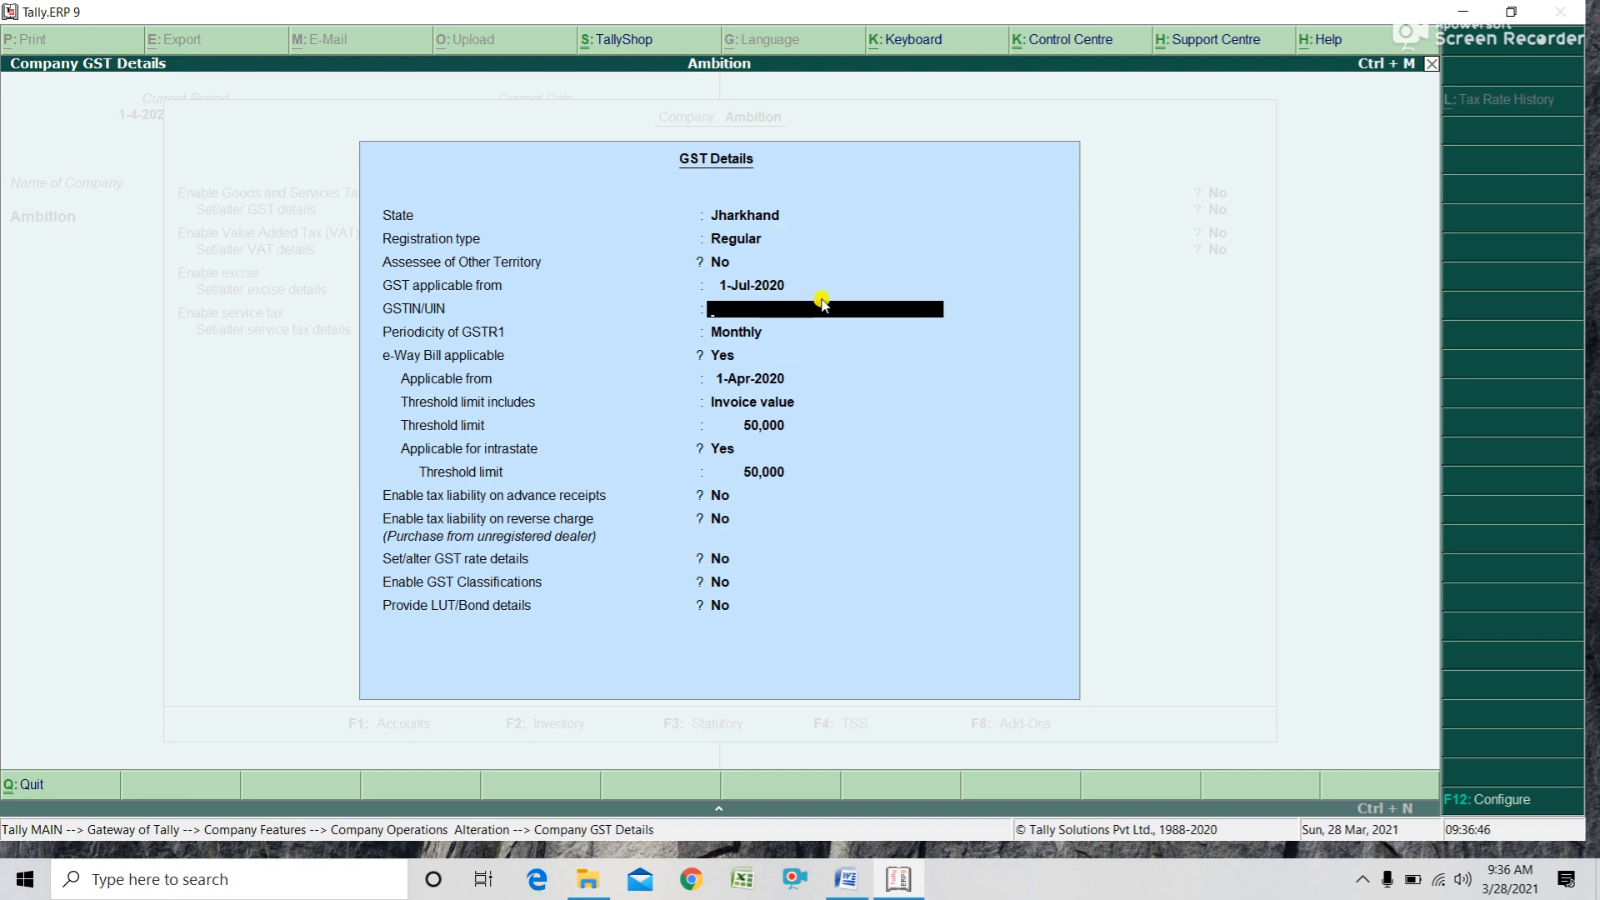
{"action": "key", "text": "Return"}
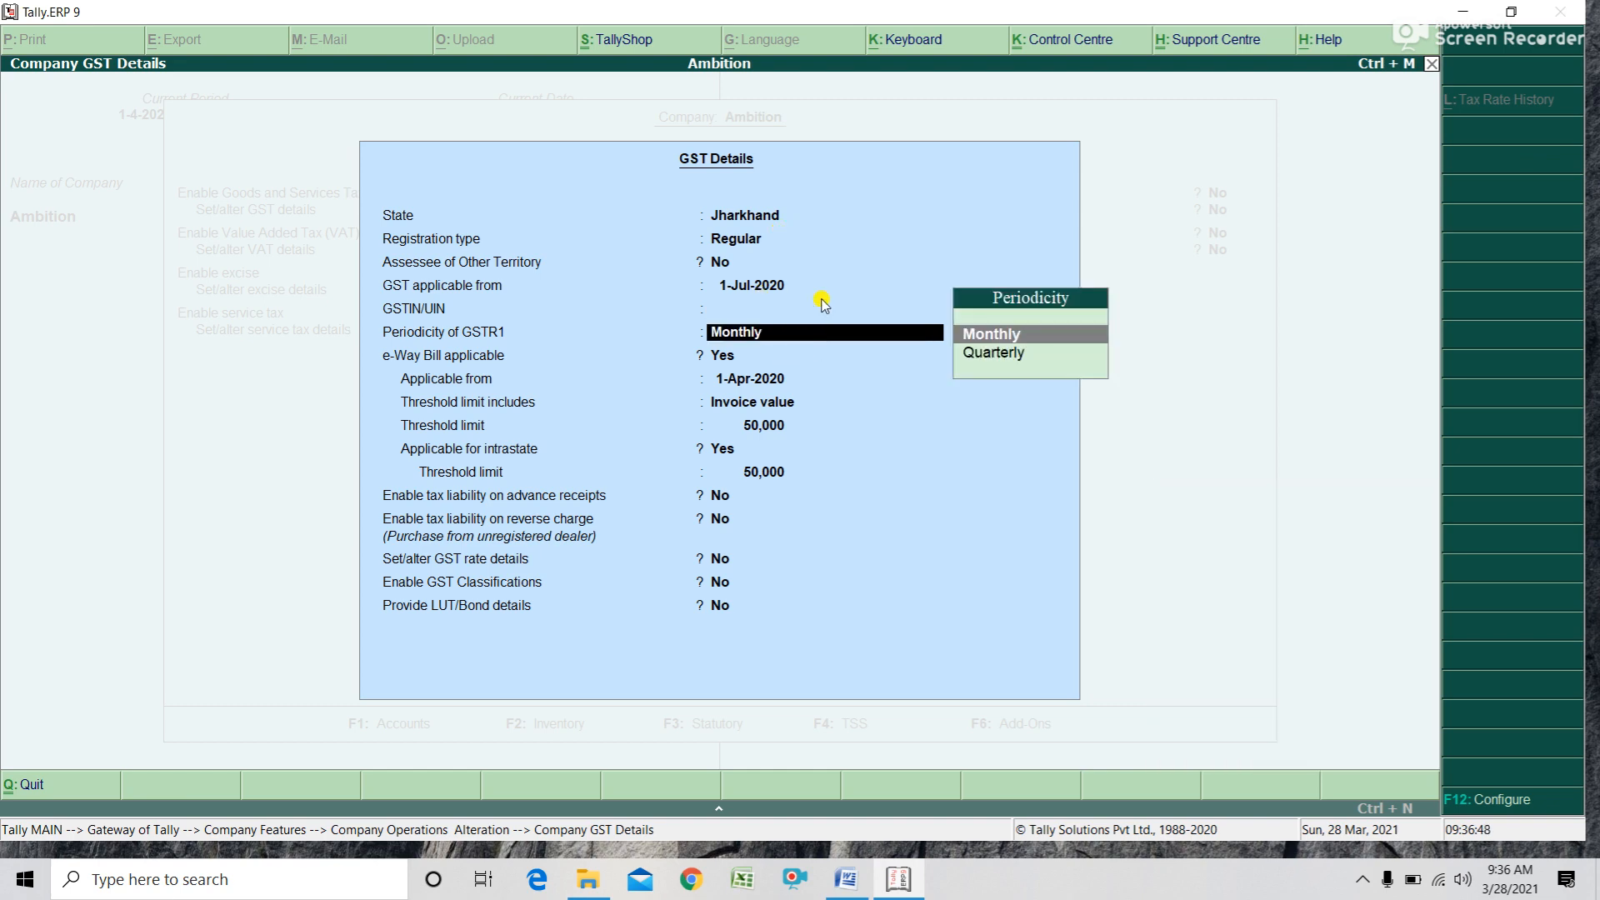
- Keep monthly GSTR1 and e-Way Bill enabled, and set the e-Way Bill applicable from 1-Jul-2020 with a 50,000 invoice value threshold
{"action": "key", "text": "Return"}
{"action": "key", "text": "Return"}
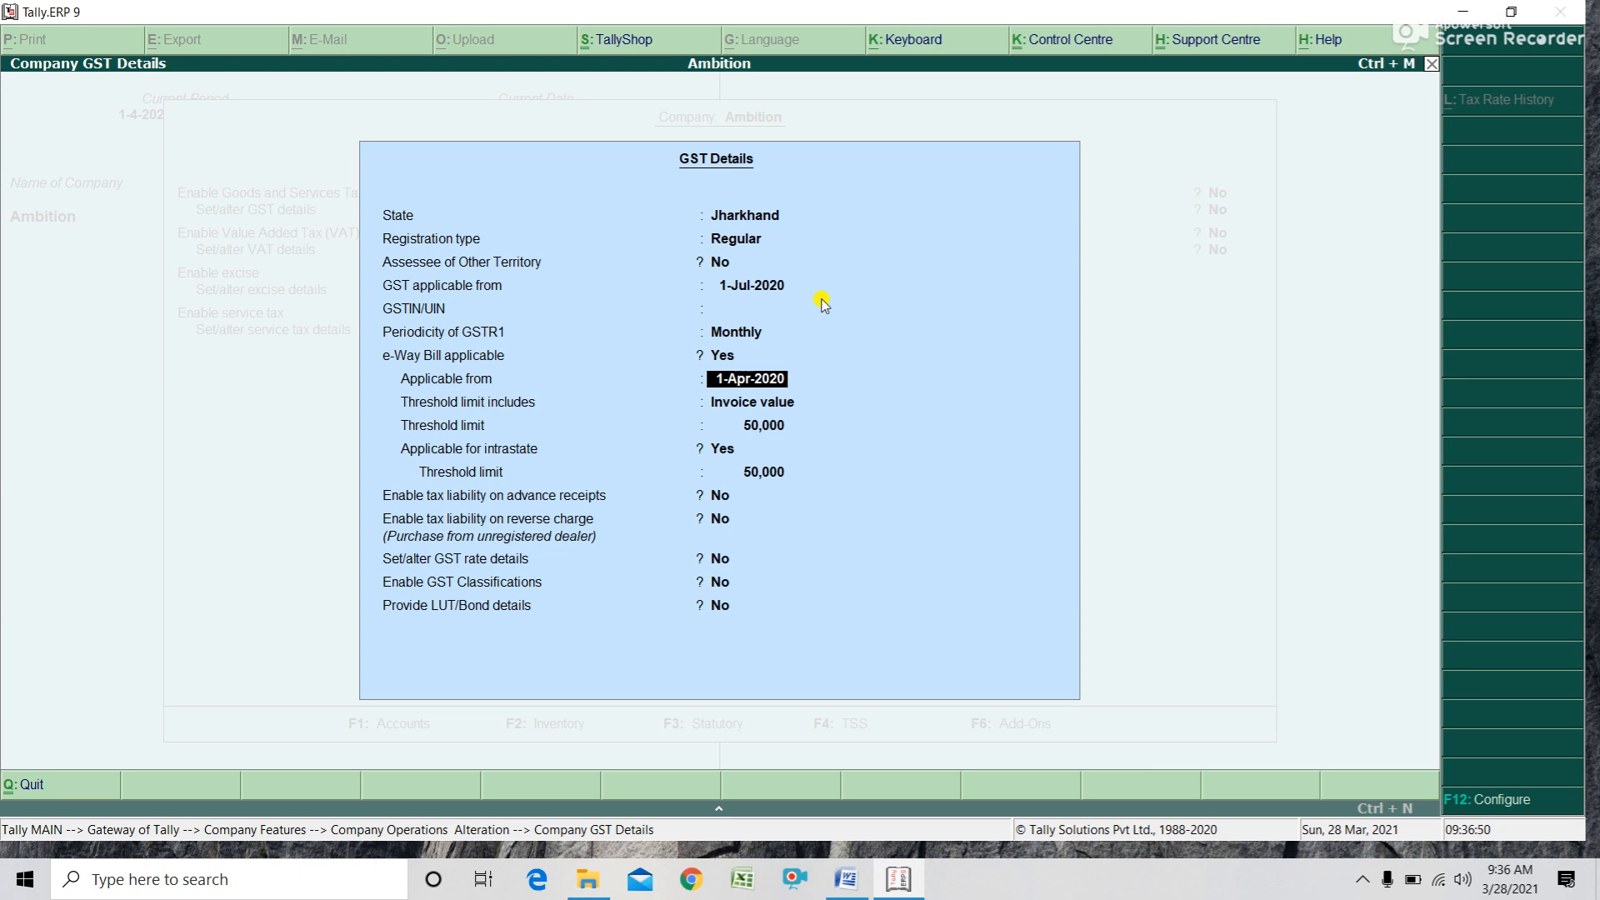
{"action": "type", "text": "1-7"}
{"action": "key", "text": "Return"}
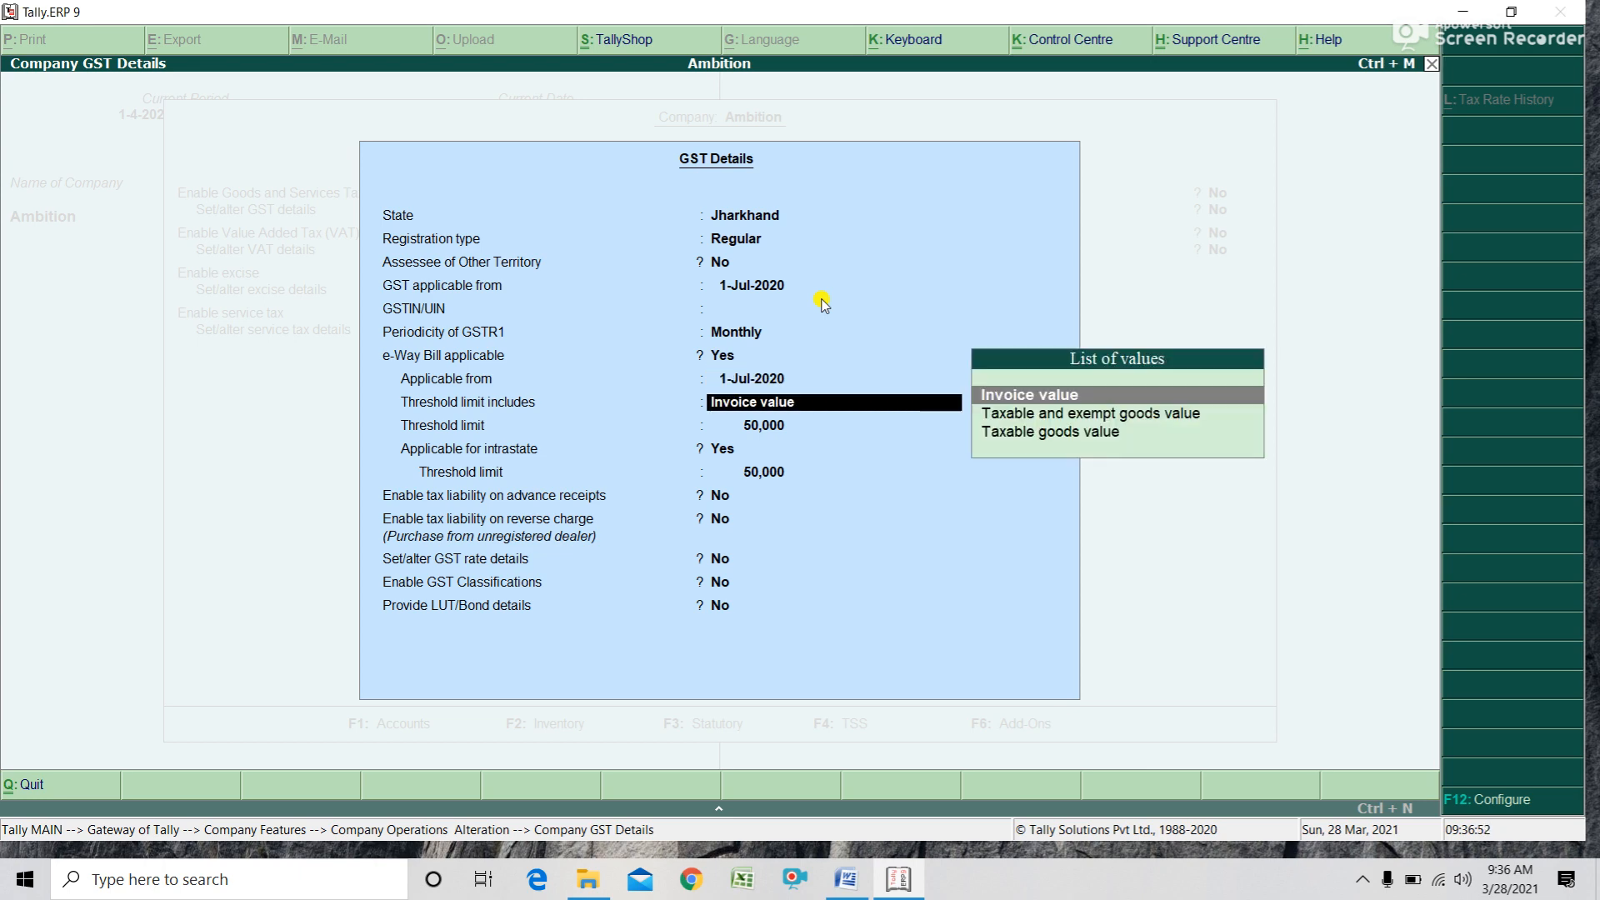
{"action": "key", "text": "Return"}
{"action": "key", "text": "Return"}
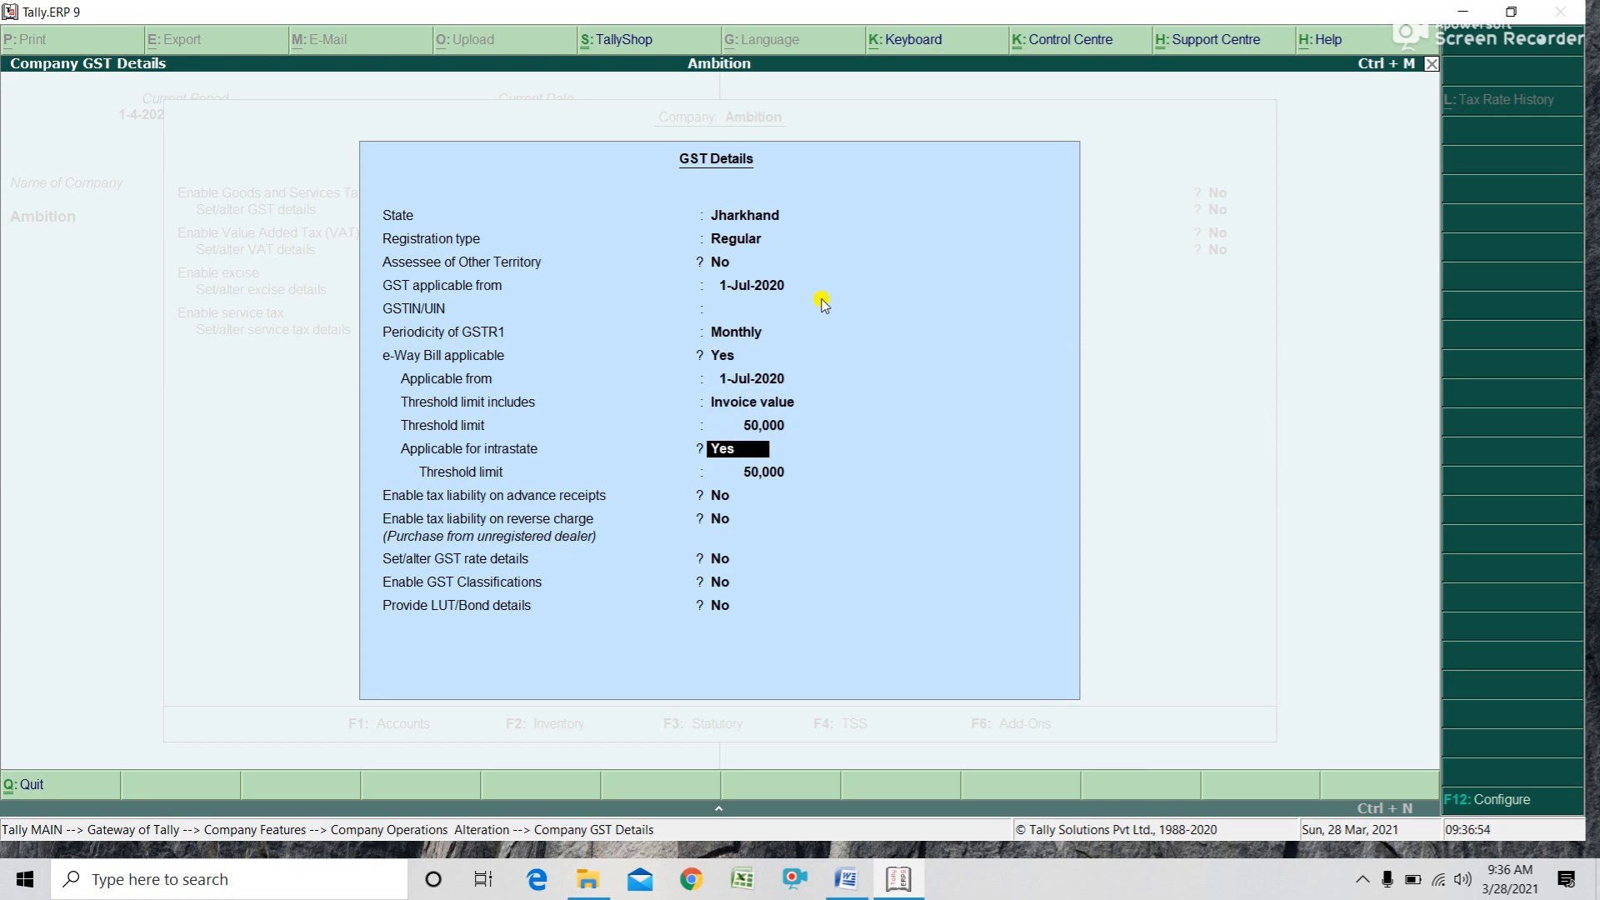
- Keep the remaining GST options at their defaults, save the GST details and statutory features, and return to the Gateway of Tally
{"action": "key", "text": "Return"}
{"action": "key", "text": "Return"}
{"action": "key", "text": "Return"}
{"action": "key", "text": "Return"}
{"action": "key", "text": "Return"}
{"action": "key", "text": "Return"}
{"action": "key", "text": "Return"}
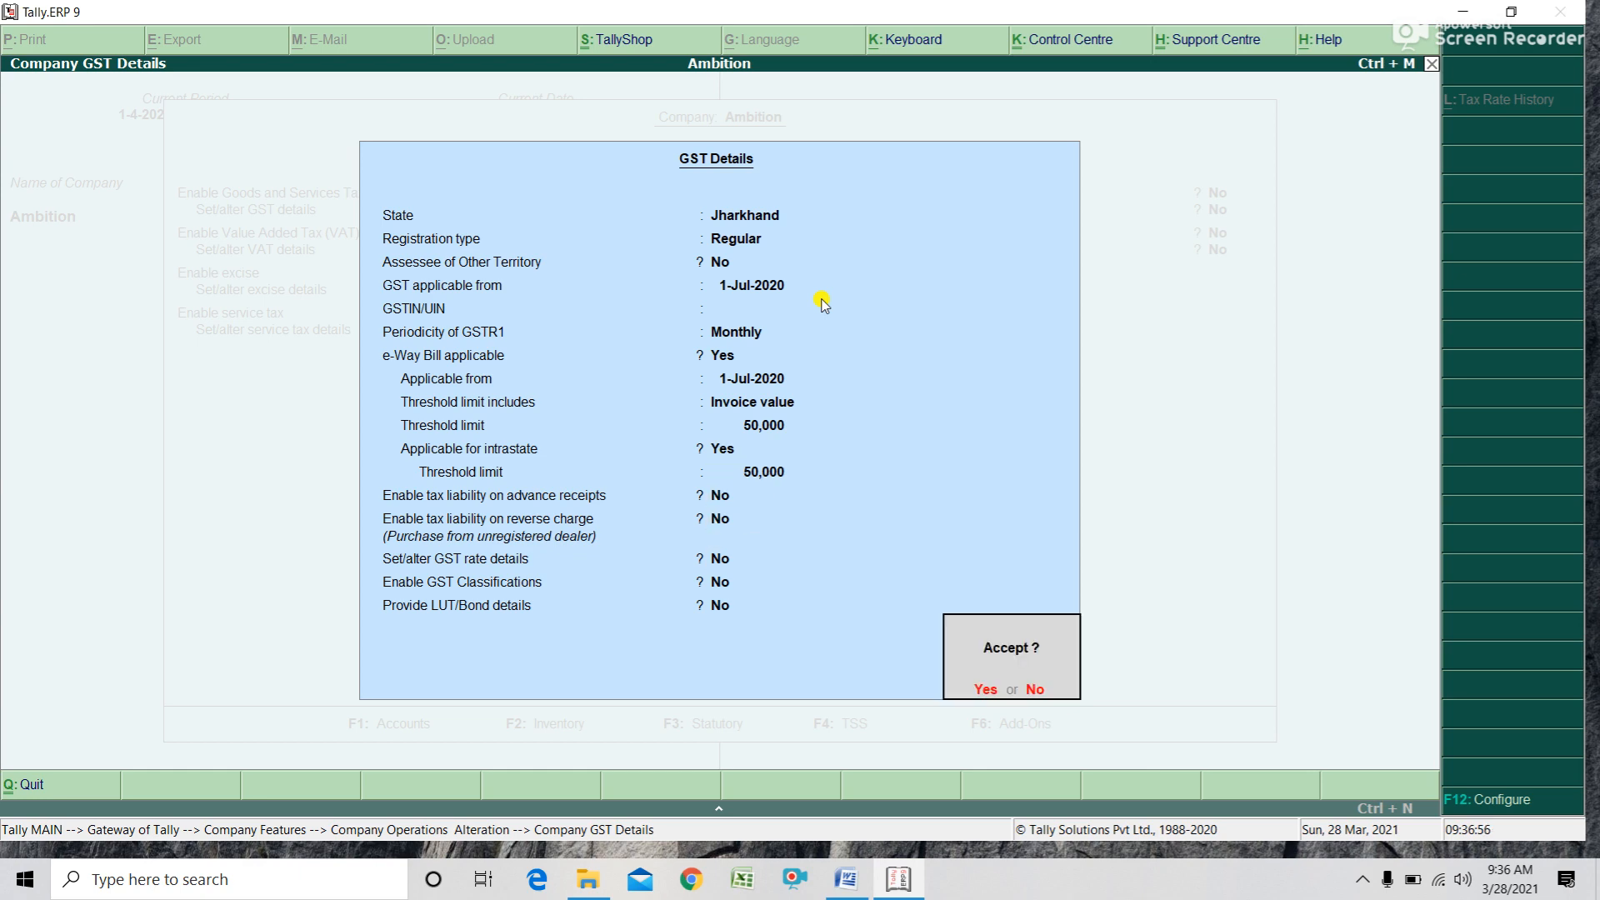
{"action": "key", "text": "Return"}
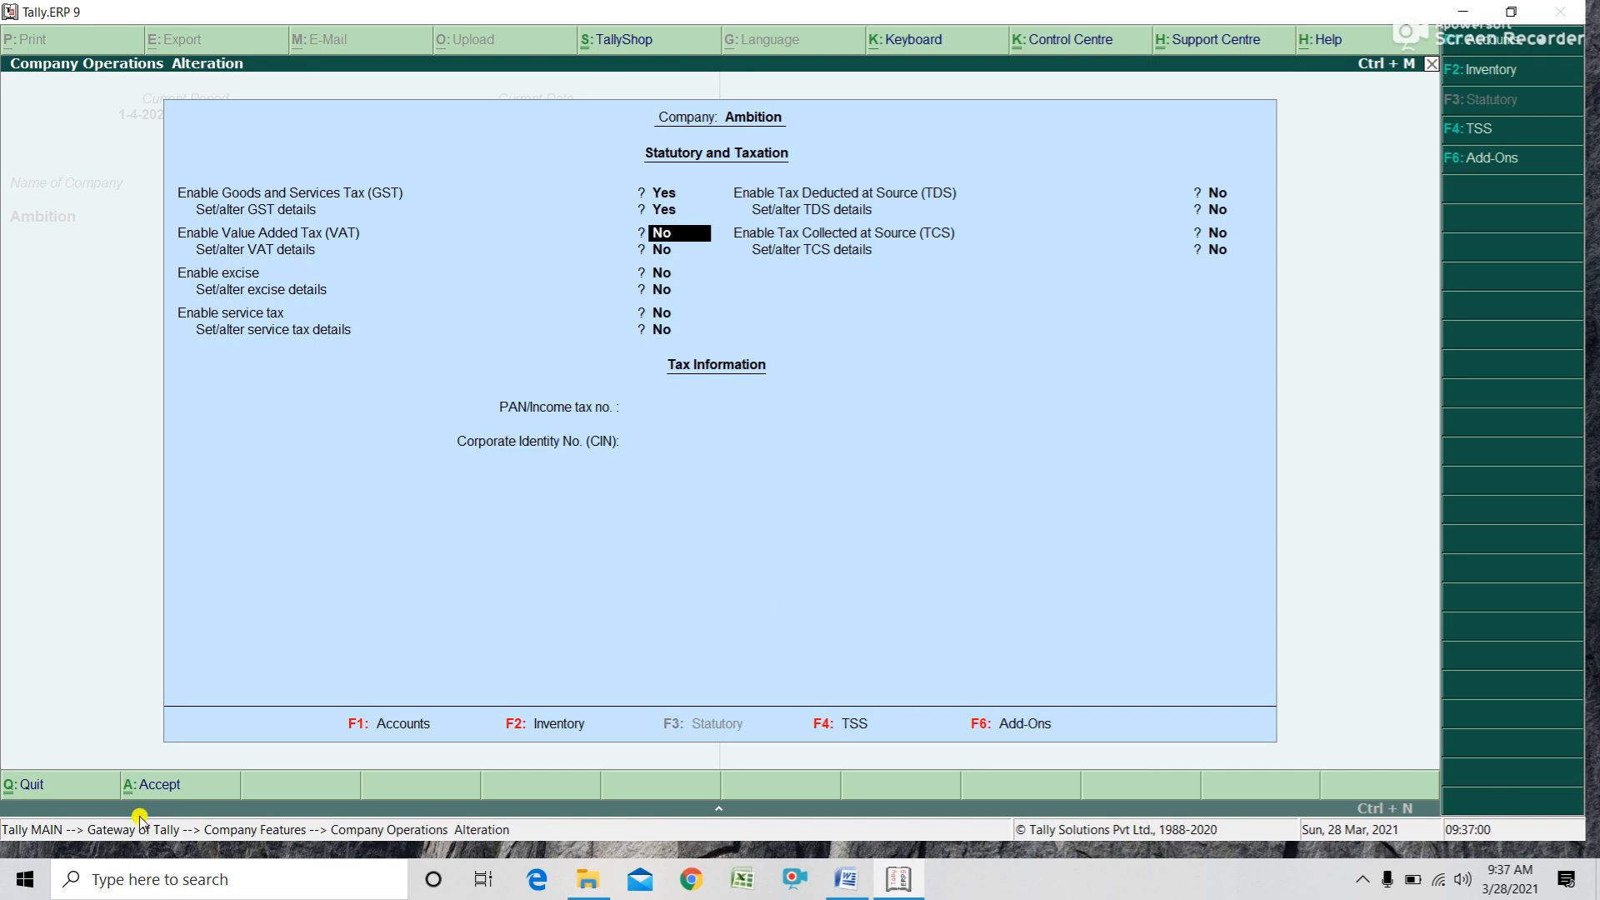
{"action": "left_click", "coordinate": [159, 783]}
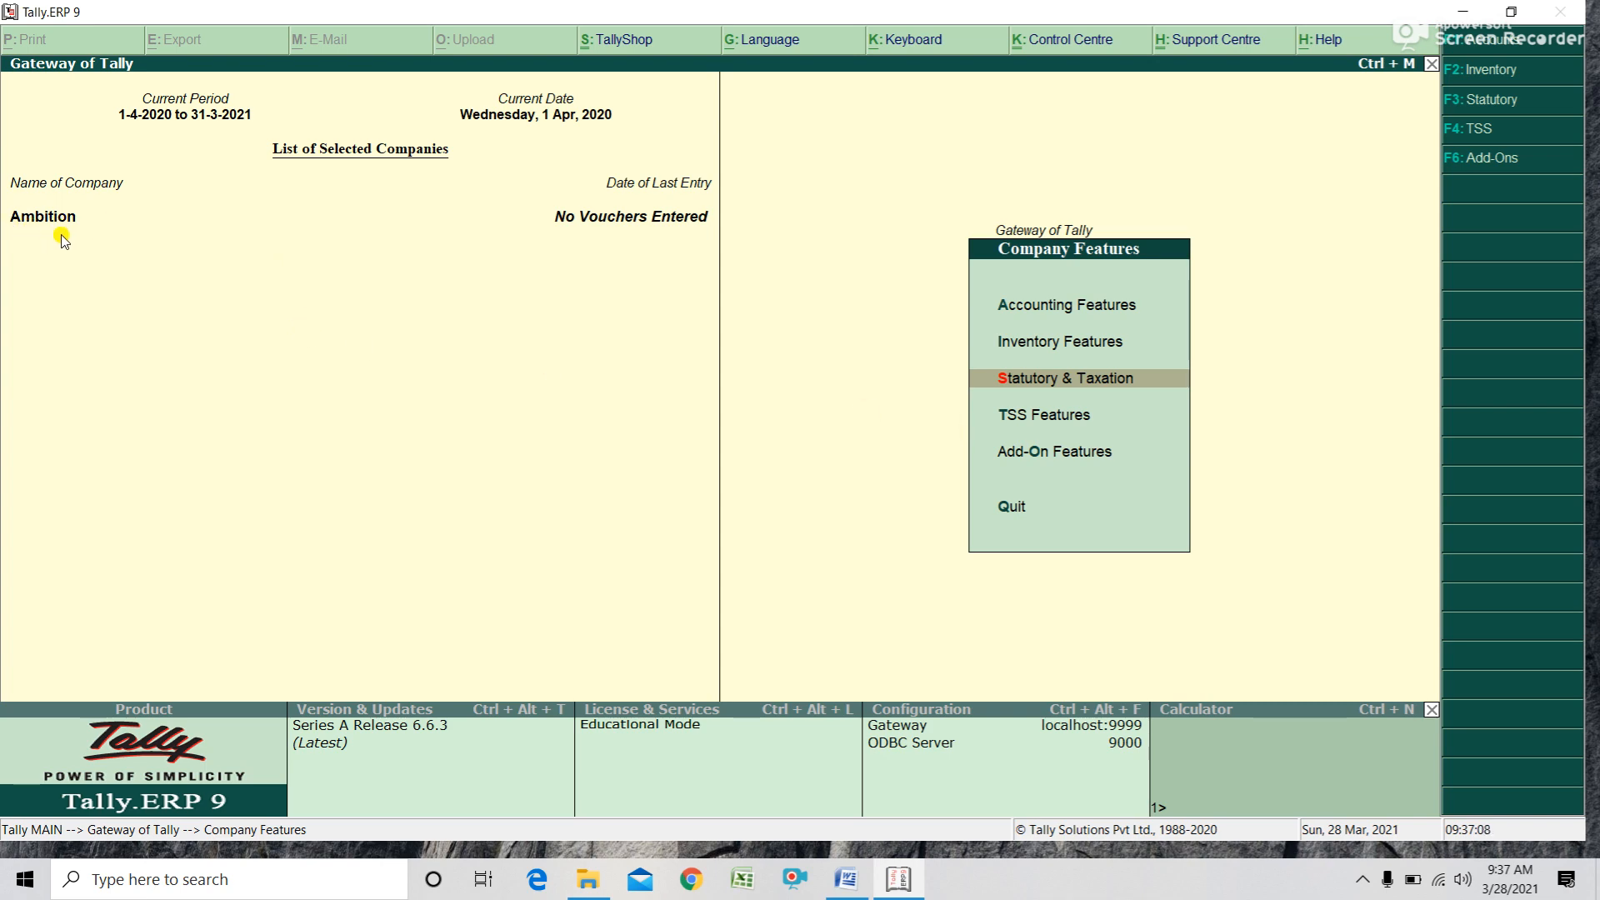
{"action": "key", "text": "Escape"}
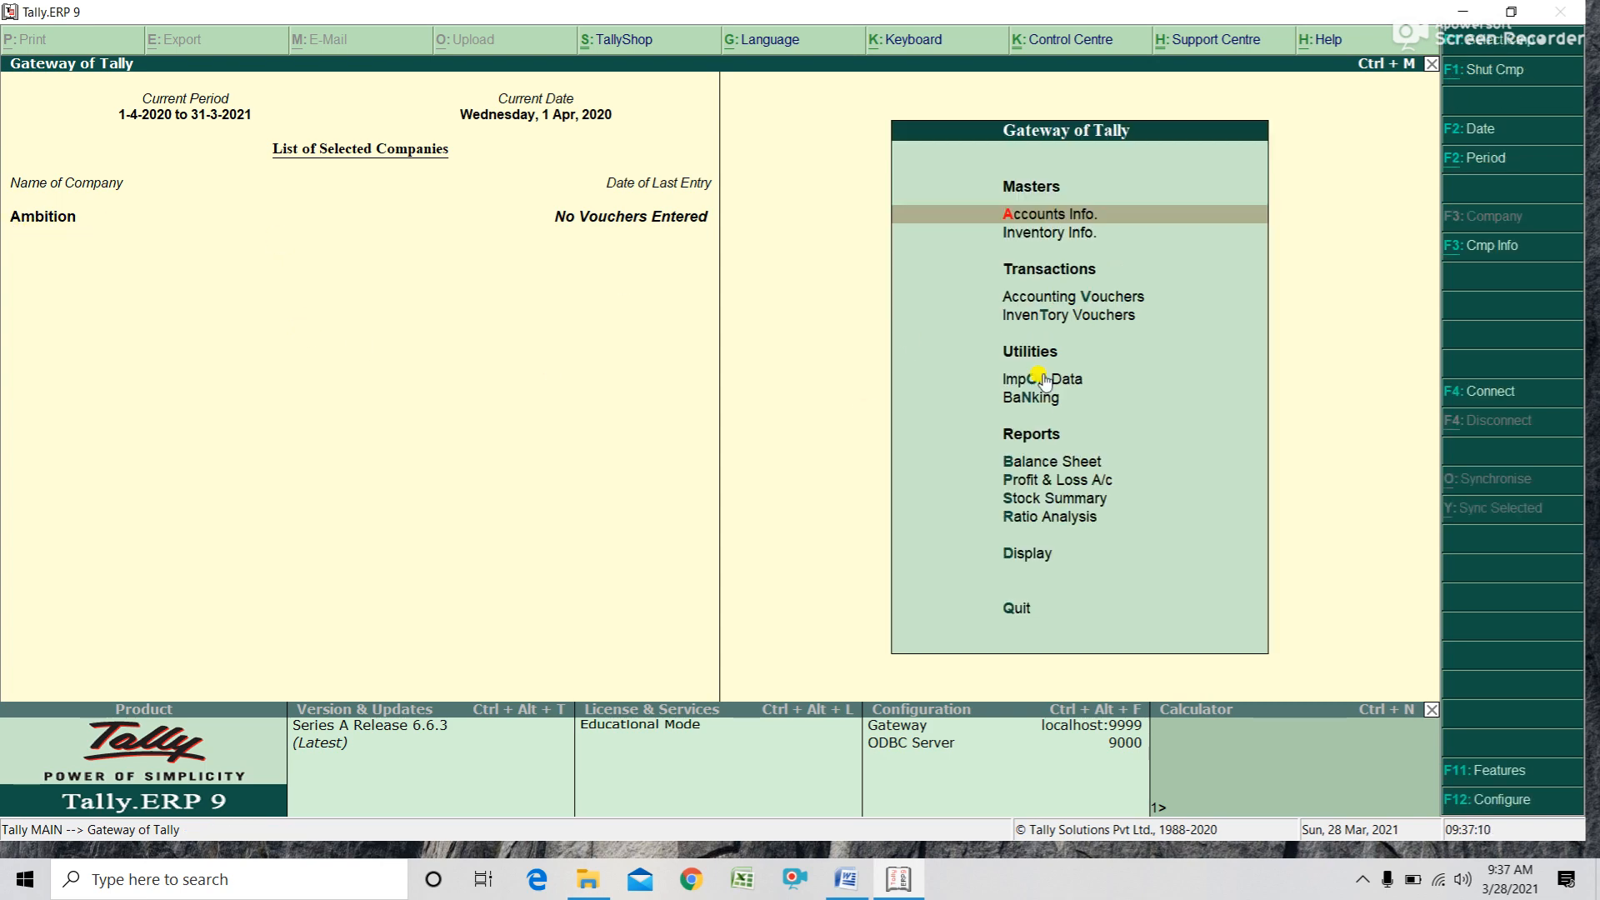
- Switch to the Word document and highlight the word Purchase in the first line of the sample transaction
{"action": "left_click", "coordinate": [845, 879]}
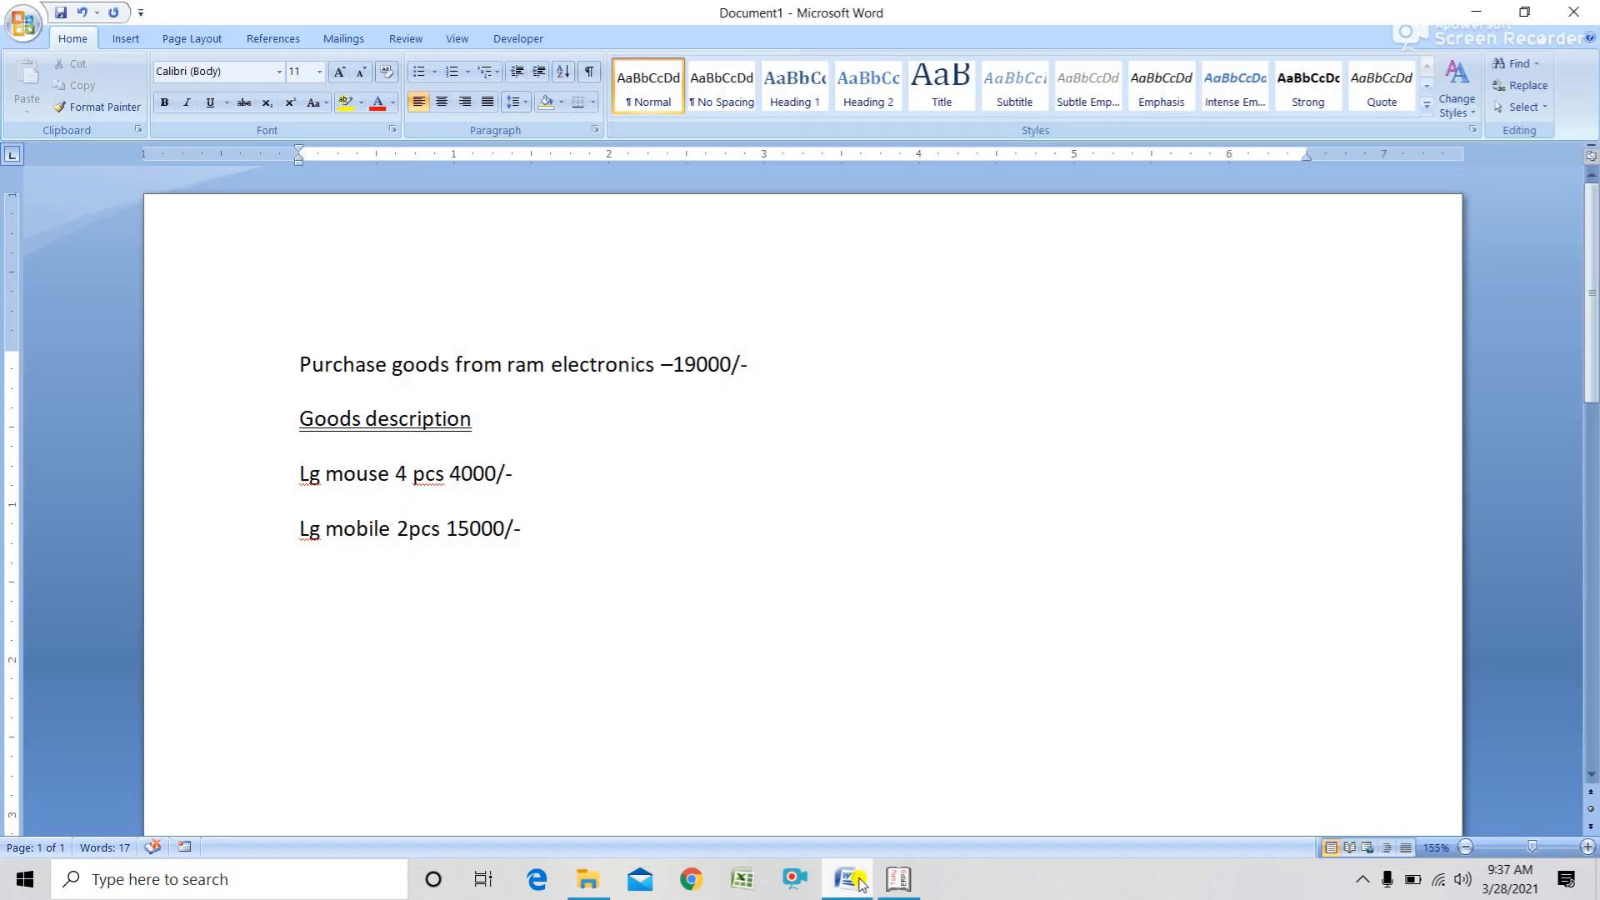
{"action": "left_click", "coordinate": [749, 364]}
{"action": "left_click_drag", "start_coordinate": [300, 360], "coordinate": [400, 367]}
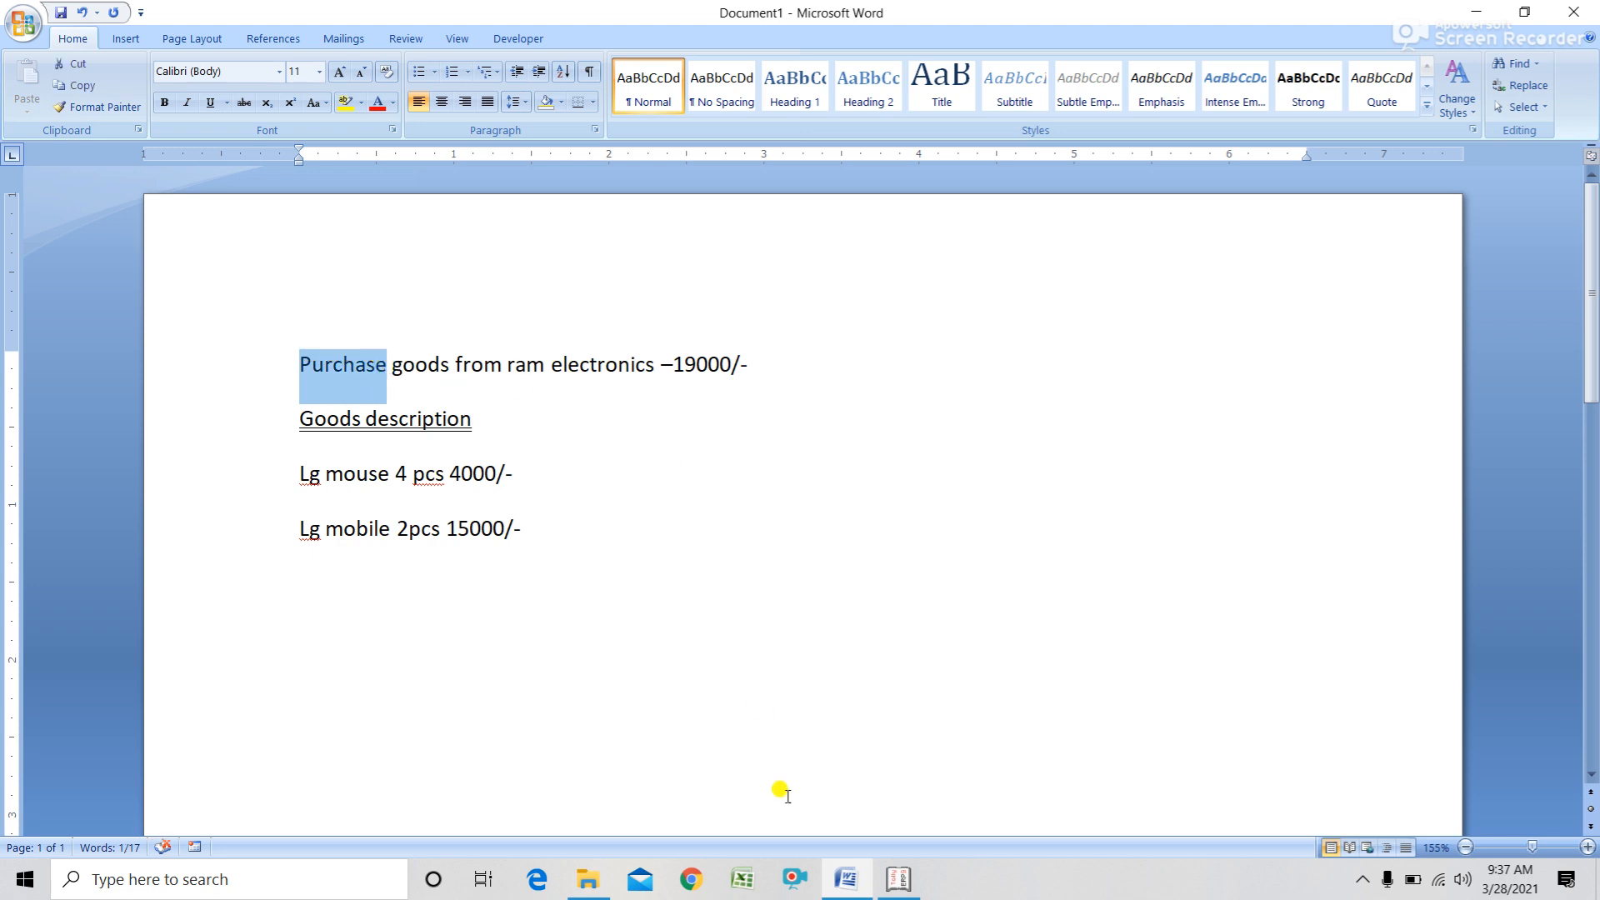
- Switch back to Tally.ERP 9 and begin creating a single ledger named PURCHASE A/C under Purchase Accounts
{"action": "left_click", "coordinate": [898, 879]}
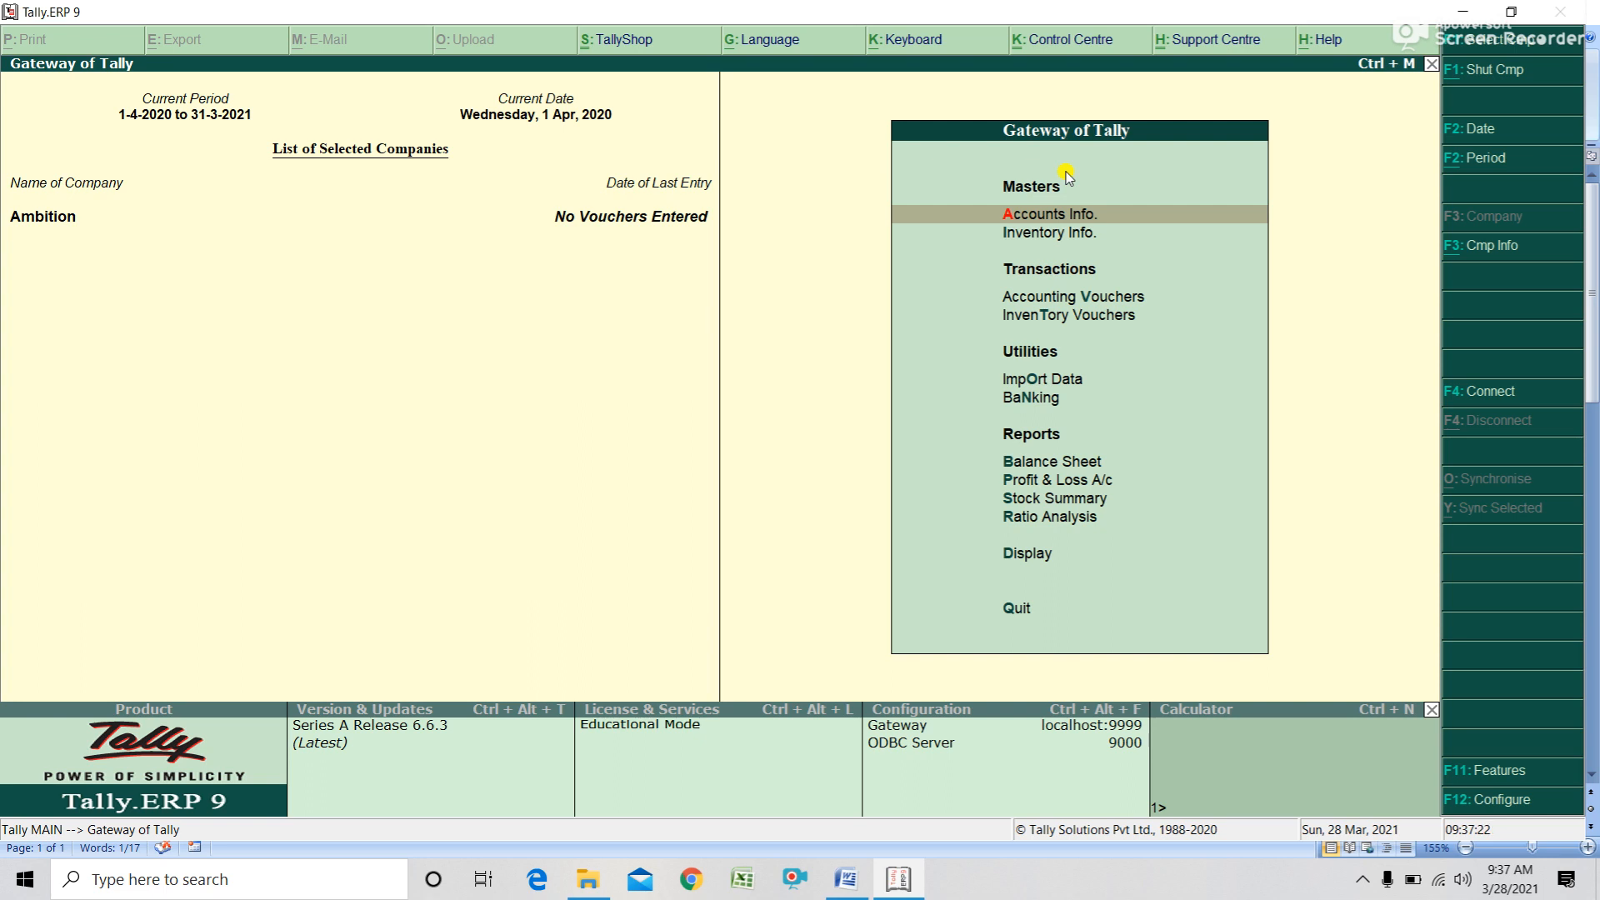
{"action": "key", "text": "Return"}
{"action": "key", "text": "Down"}
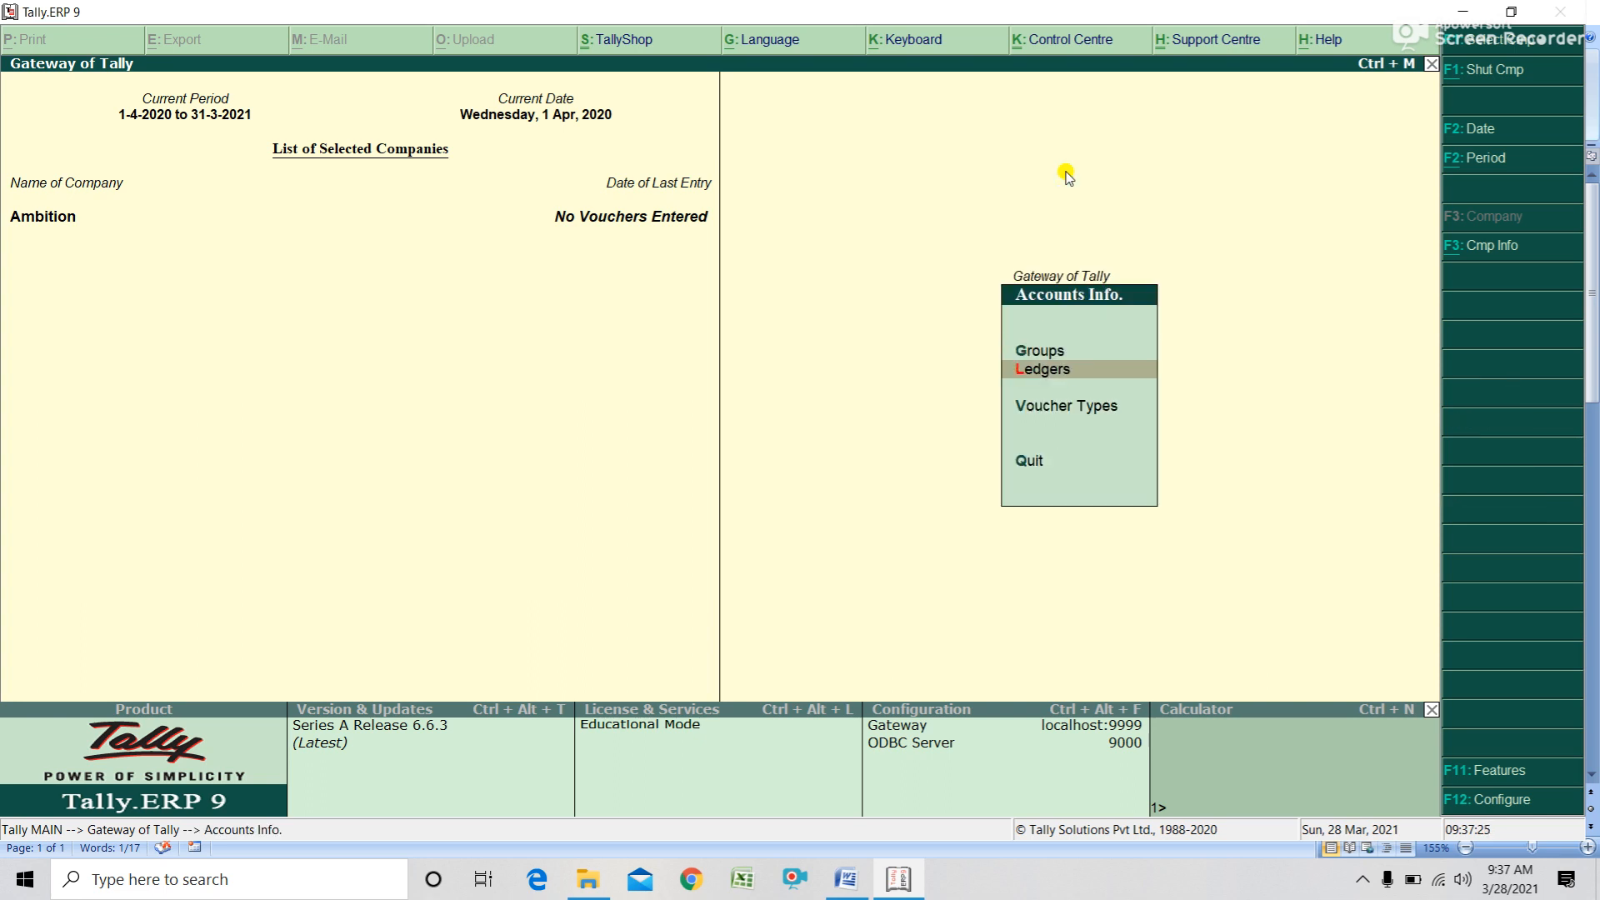
{"action": "key", "text": "Return"}
{"action": "key", "text": "Return"}
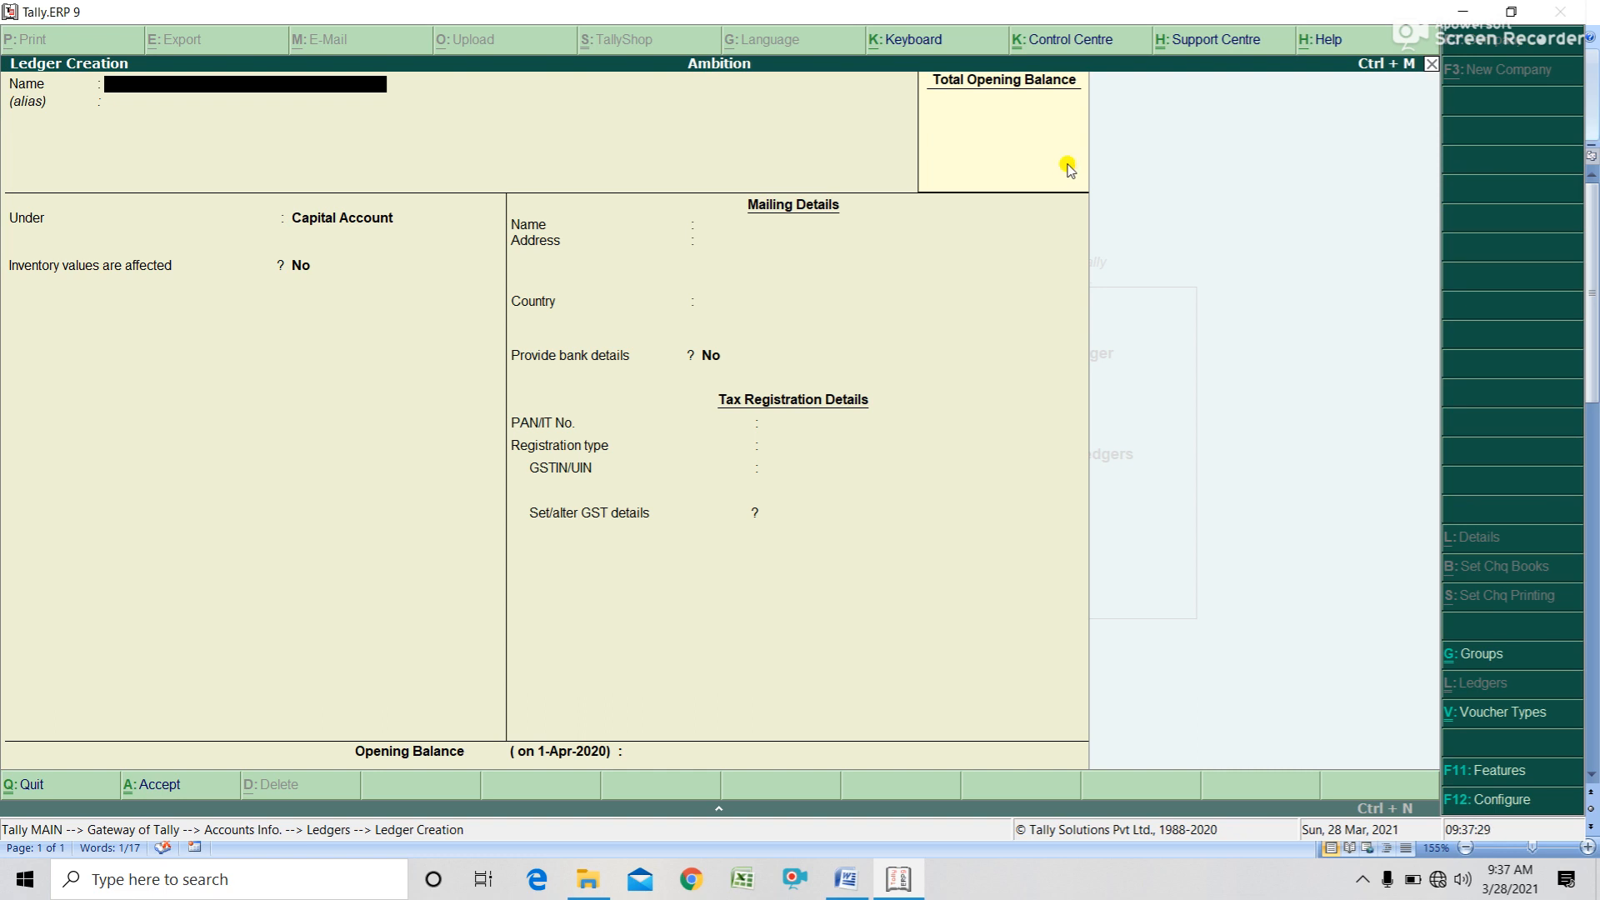
{"action": "type", "text": "PURCHASE A/C"}
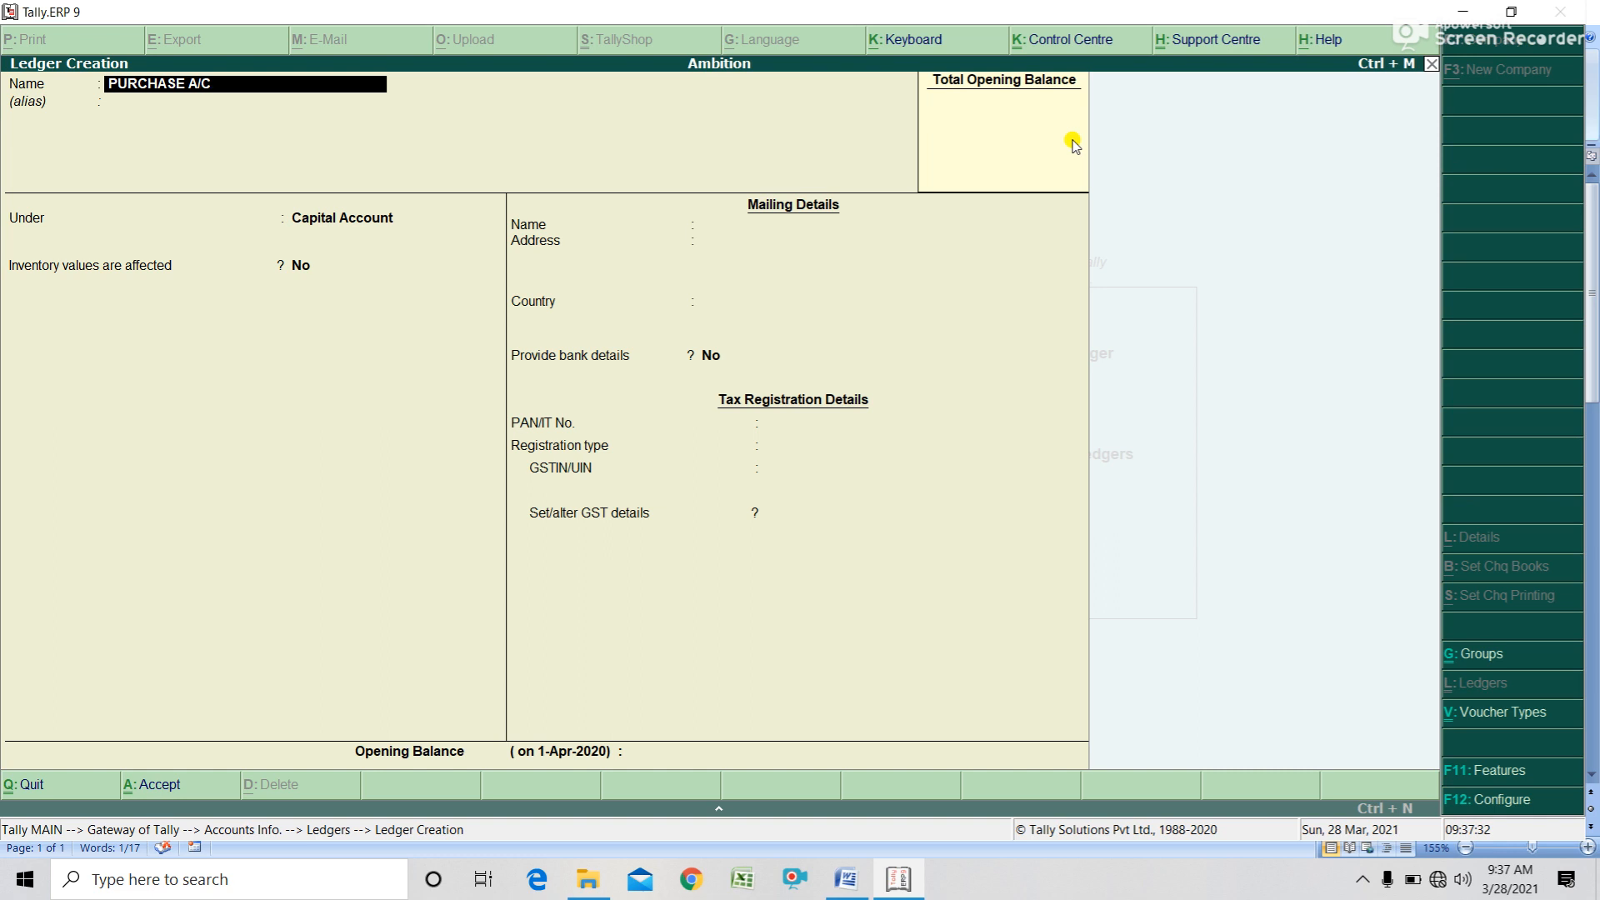
{"action": "key", "text": "Return"}
{"action": "type", "text": "PU"}
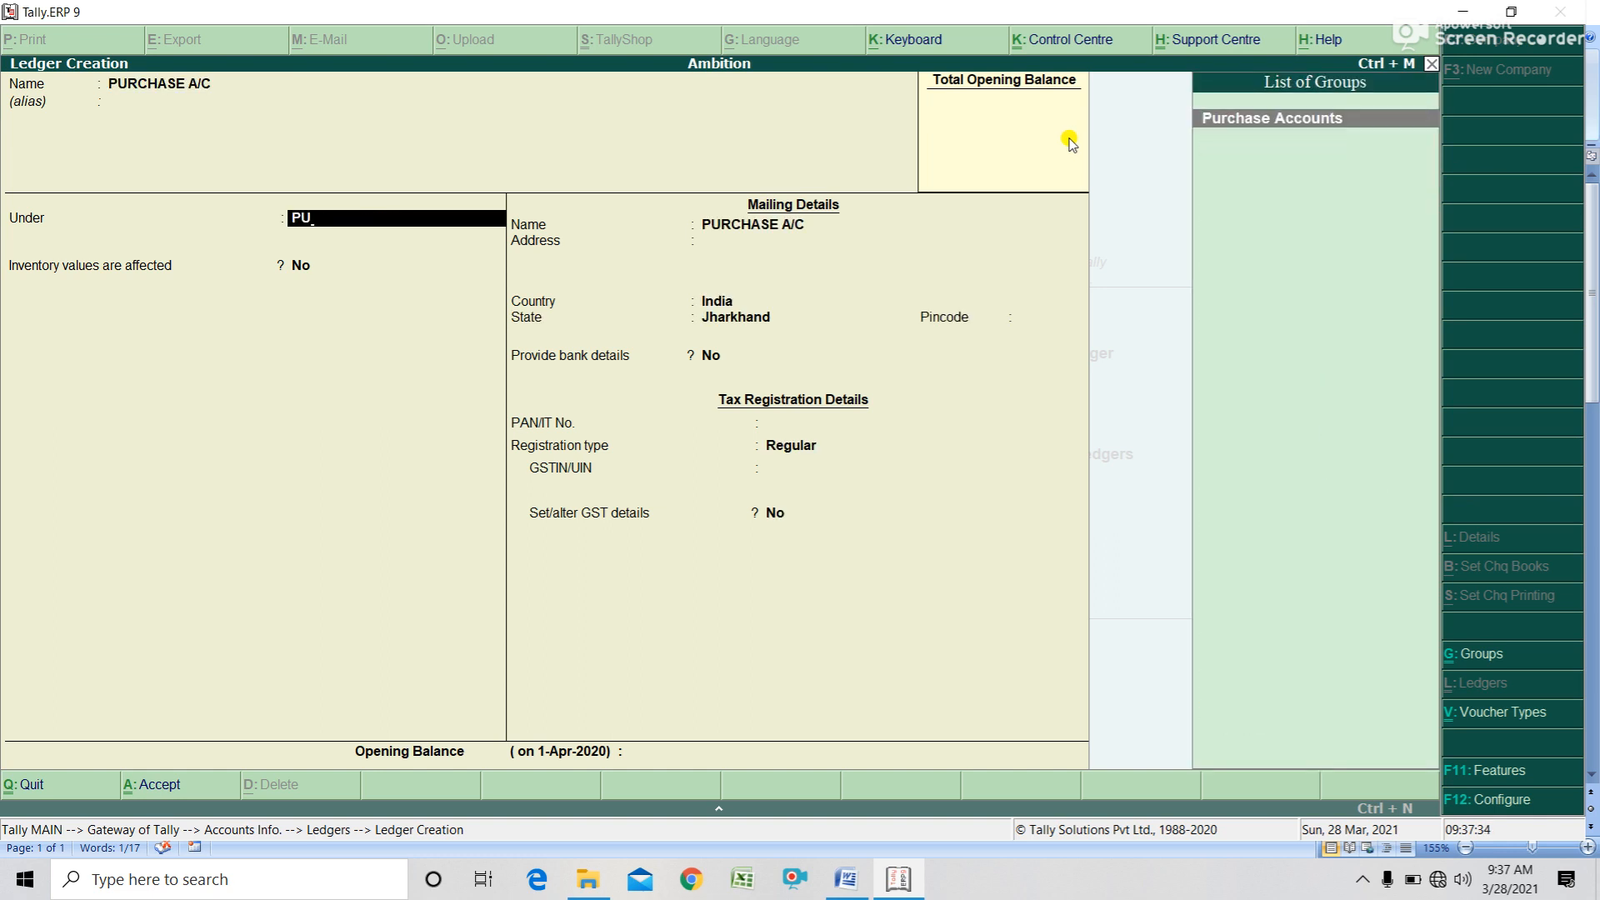
{"action": "key", "text": "Return"}
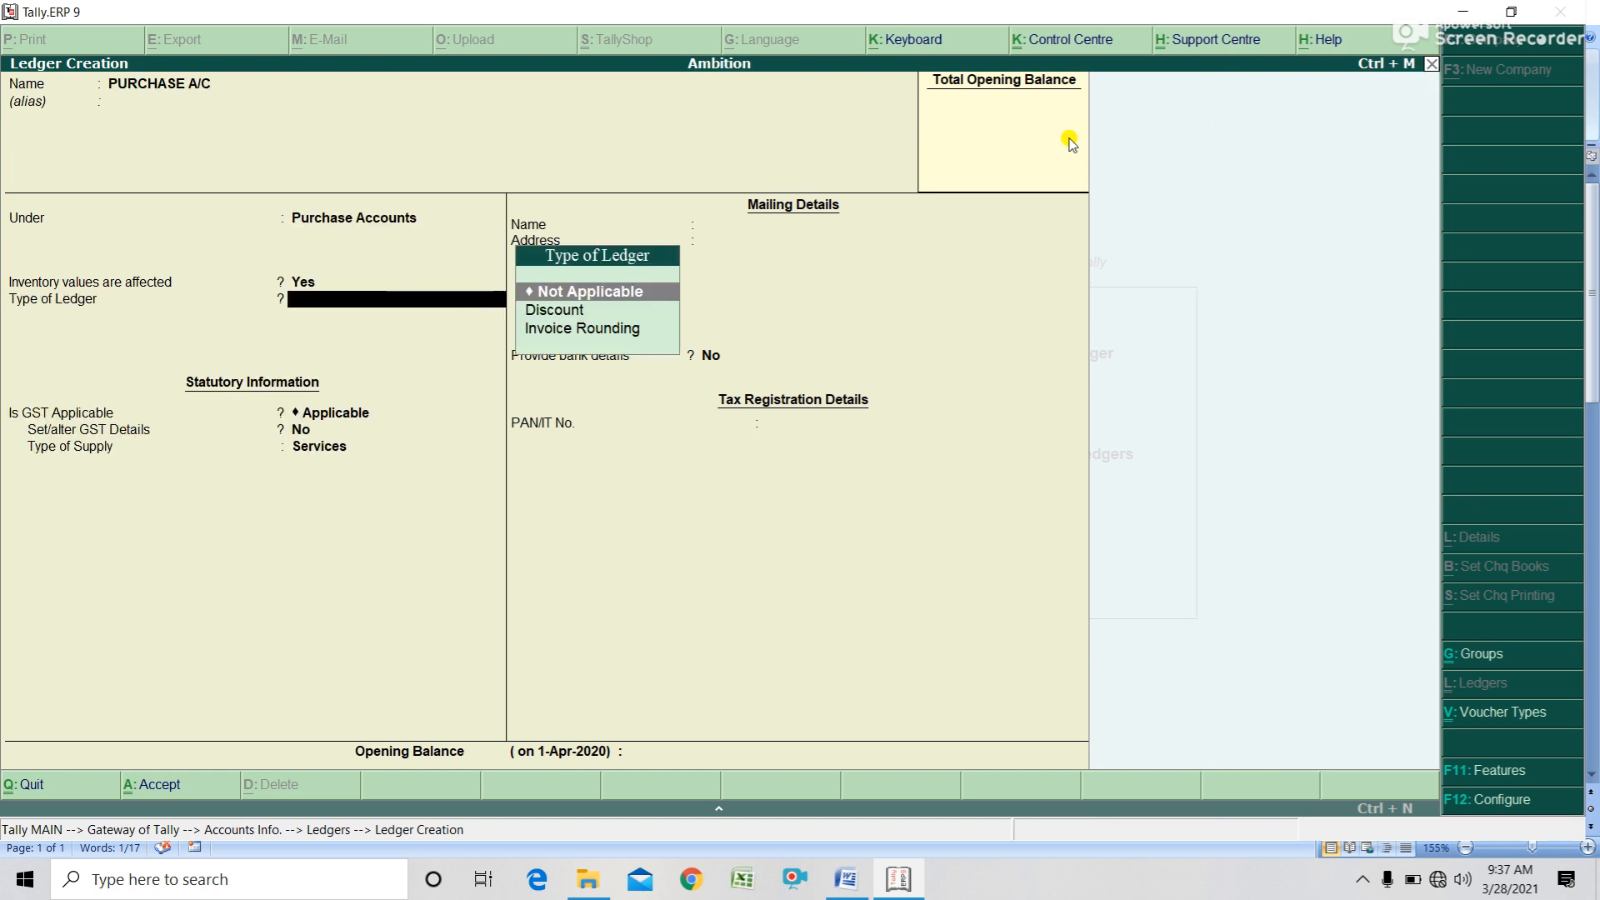
- Set the ledger type to Not Applicable, GST to Applicable and supply type to Goods, leave the opening balance blank, and save the ledger
{"action": "key", "text": "Return"}
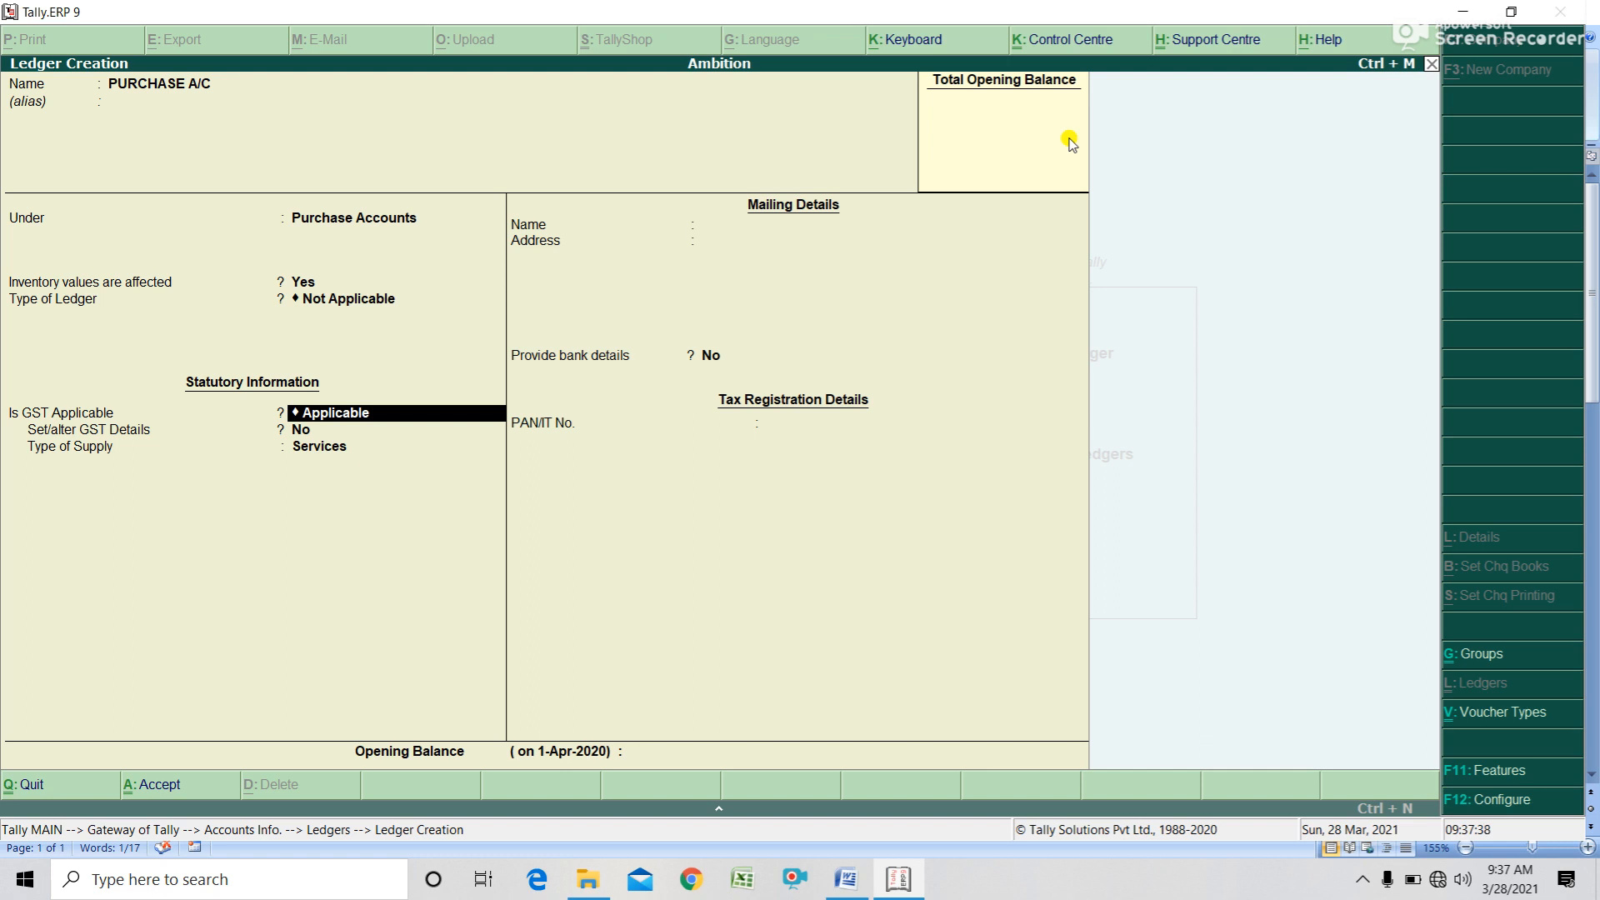
{"action": "key", "text": "Return"}
{"action": "key", "text": "Return"}
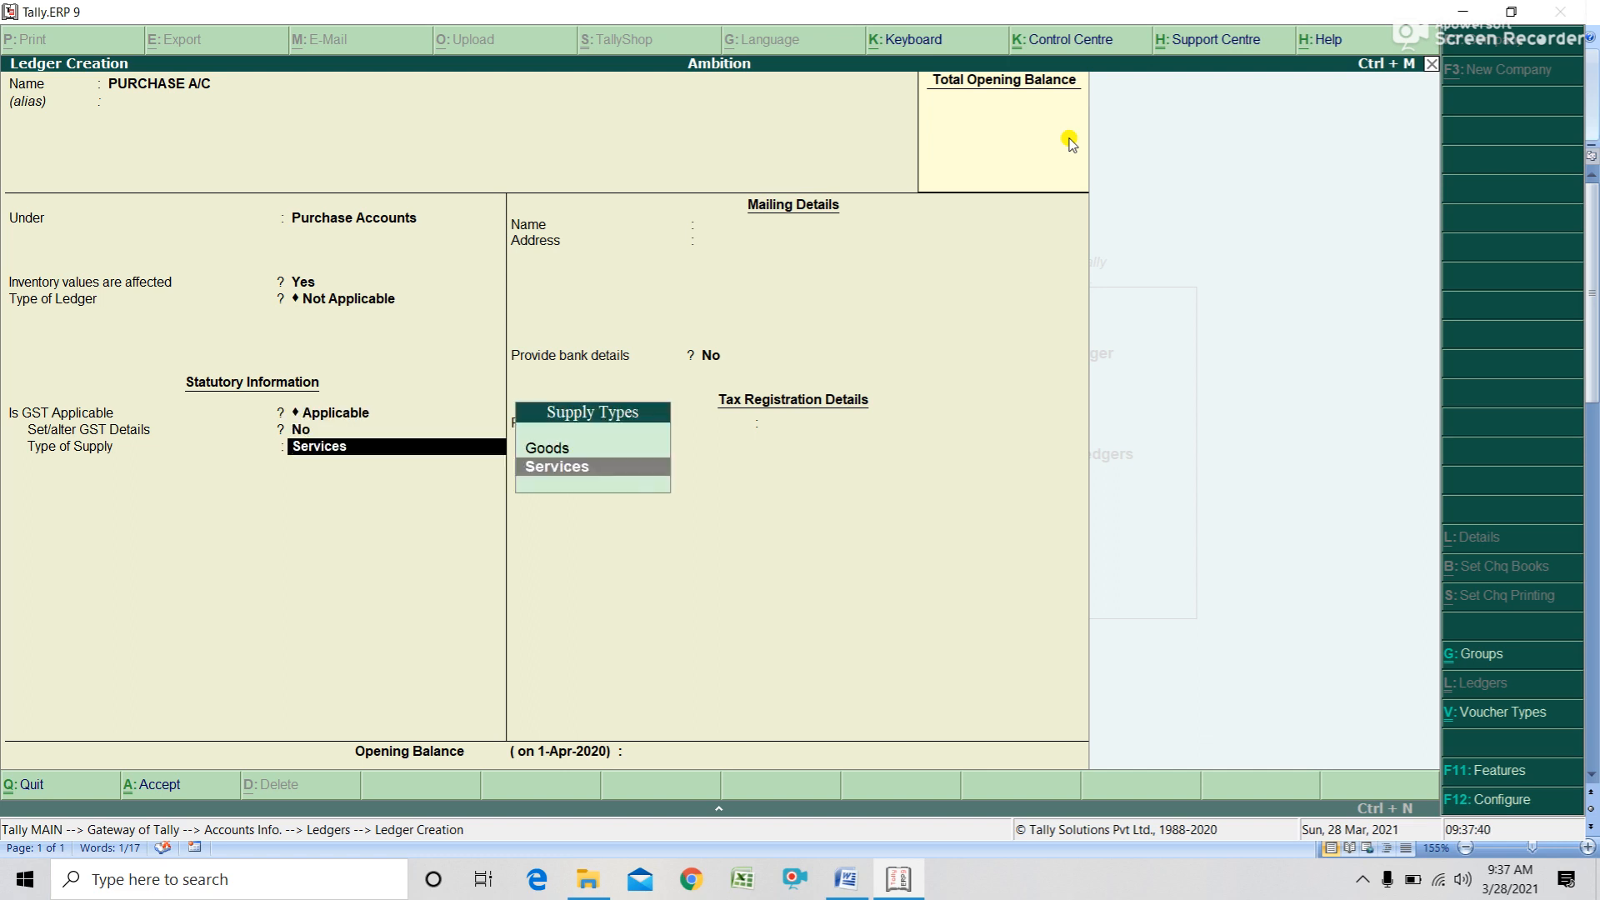
{"action": "key", "text": "Up"}
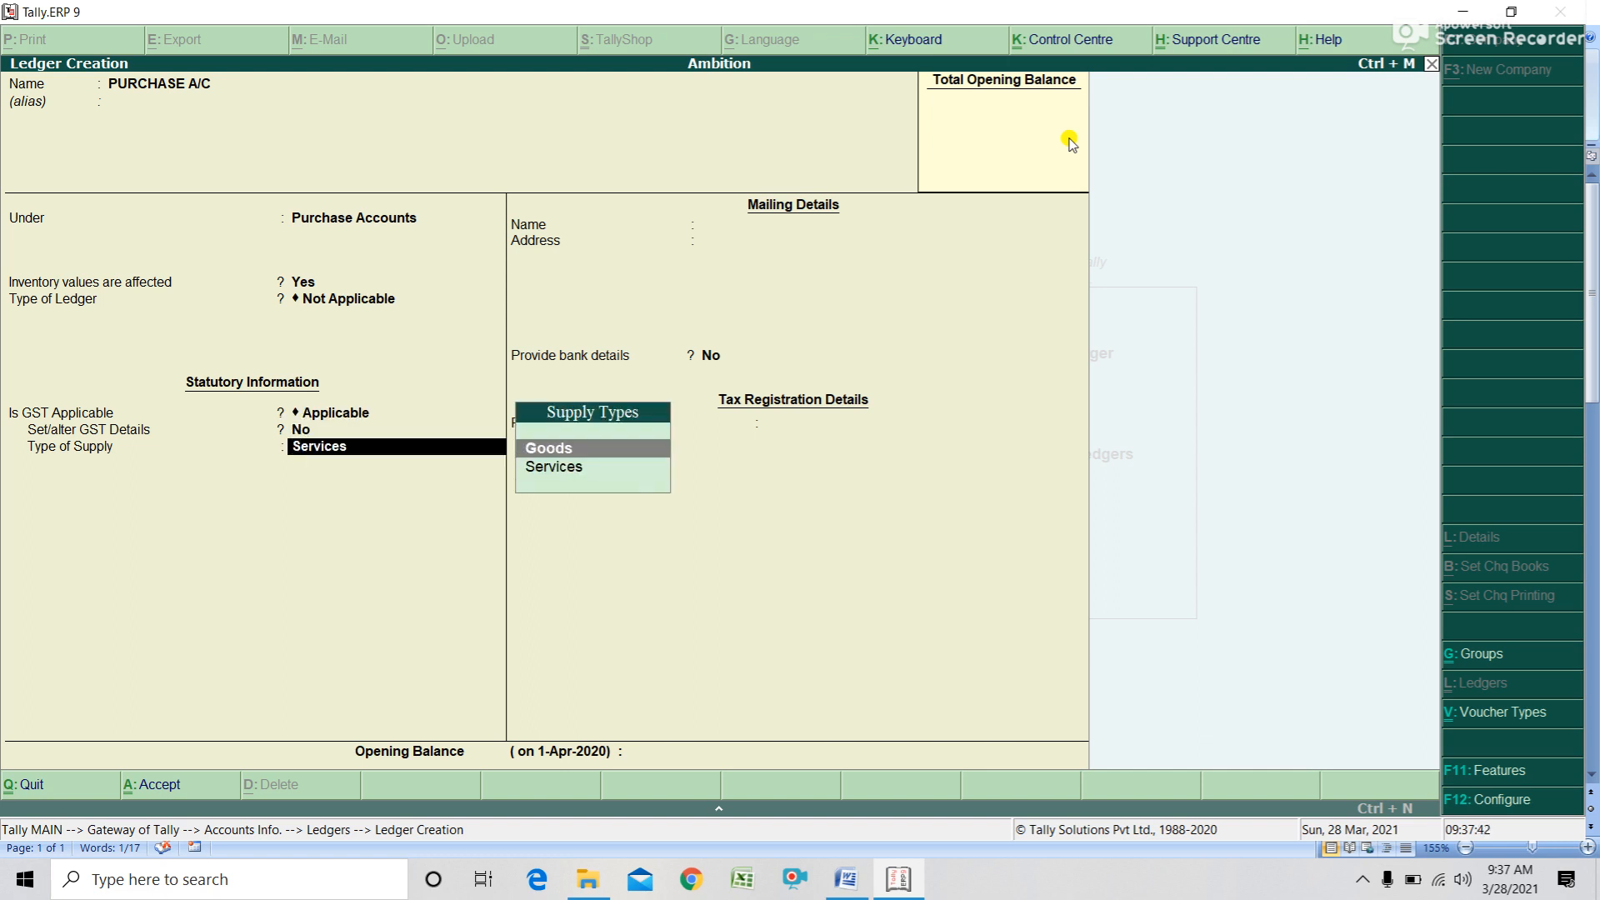
{"action": "key", "text": "Return"}
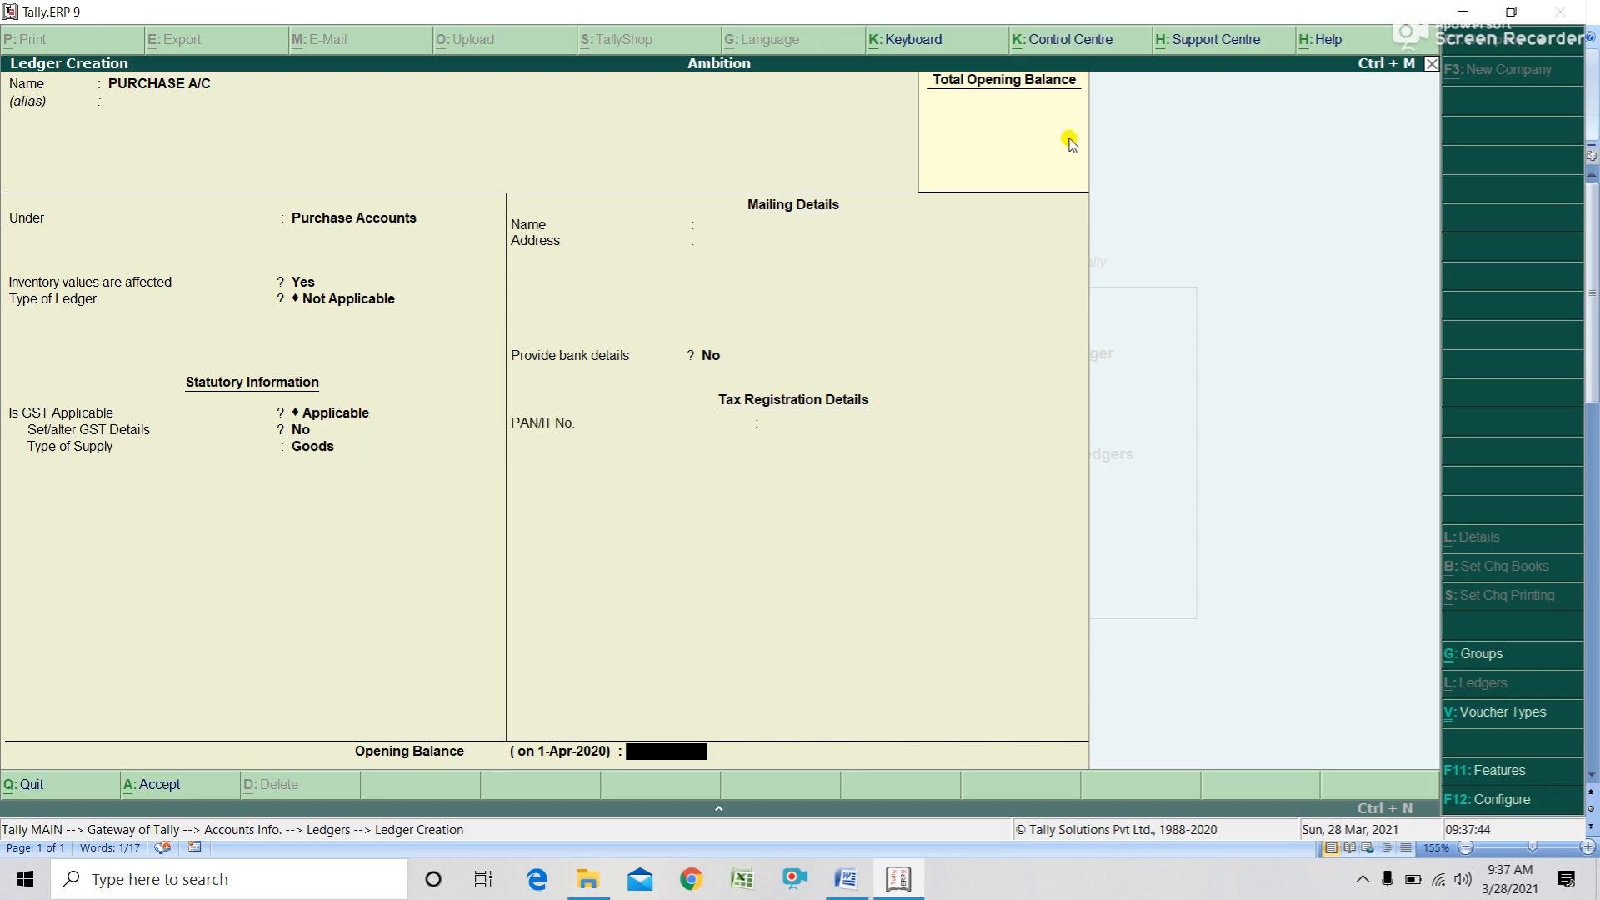
{"action": "key", "text": "Return"}
{"action": "key", "text": "Return"}
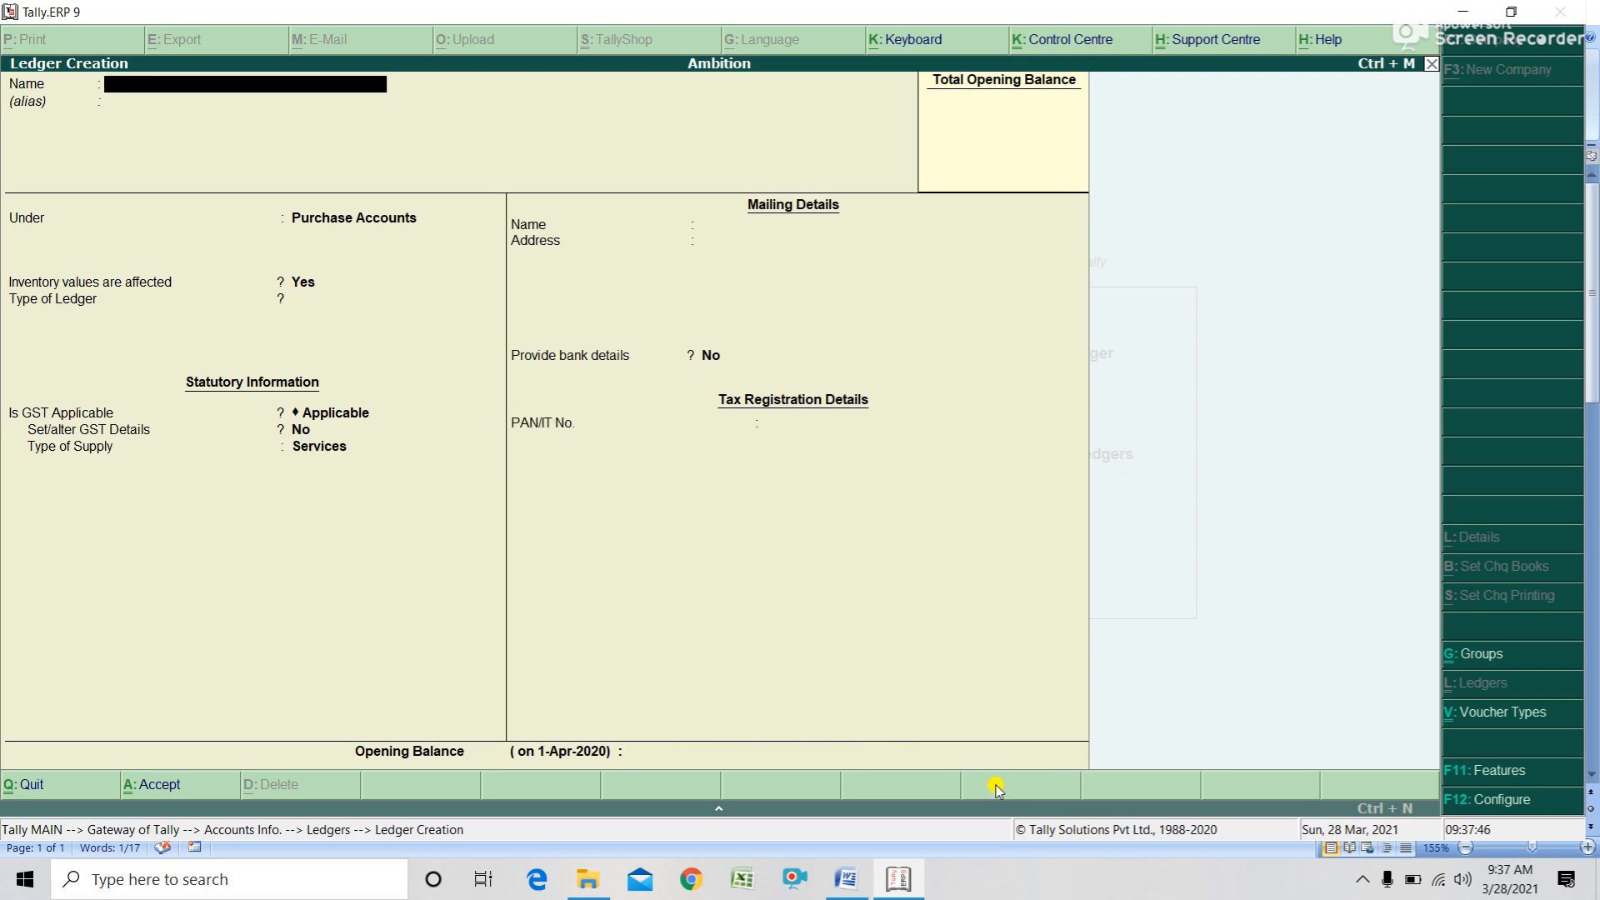
- Switch to the Word document and highlight the supplier name ram electronics in the purchase line
{"action": "left_click", "coordinate": [842, 870]}
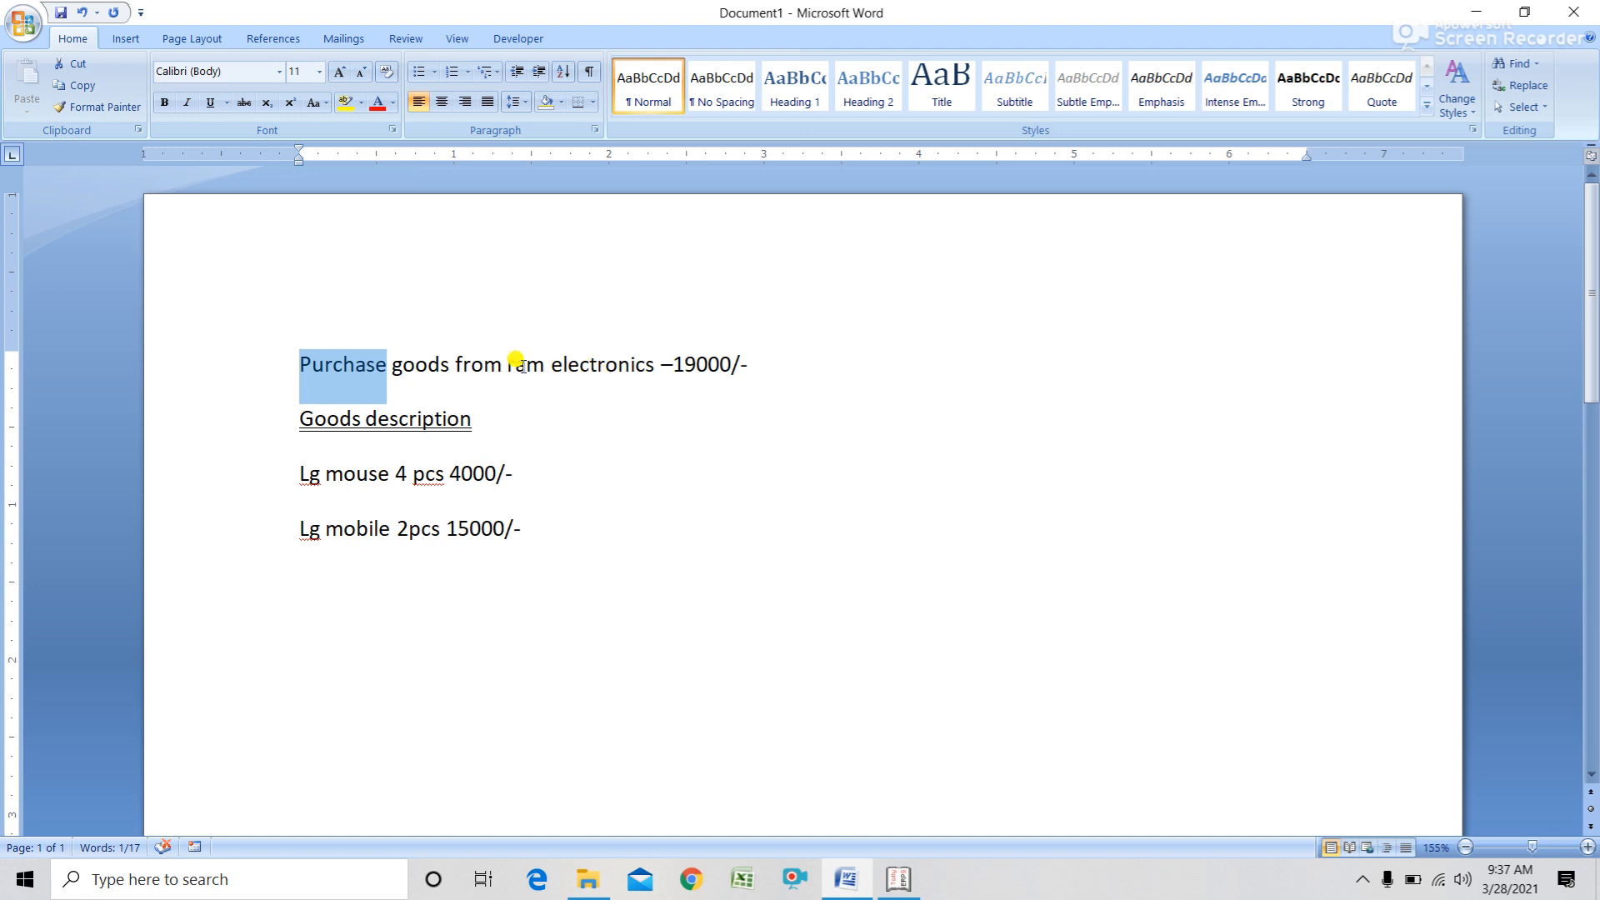
{"action": "left_click_drag", "start_coordinate": [510, 364], "coordinate": [617, 359]}
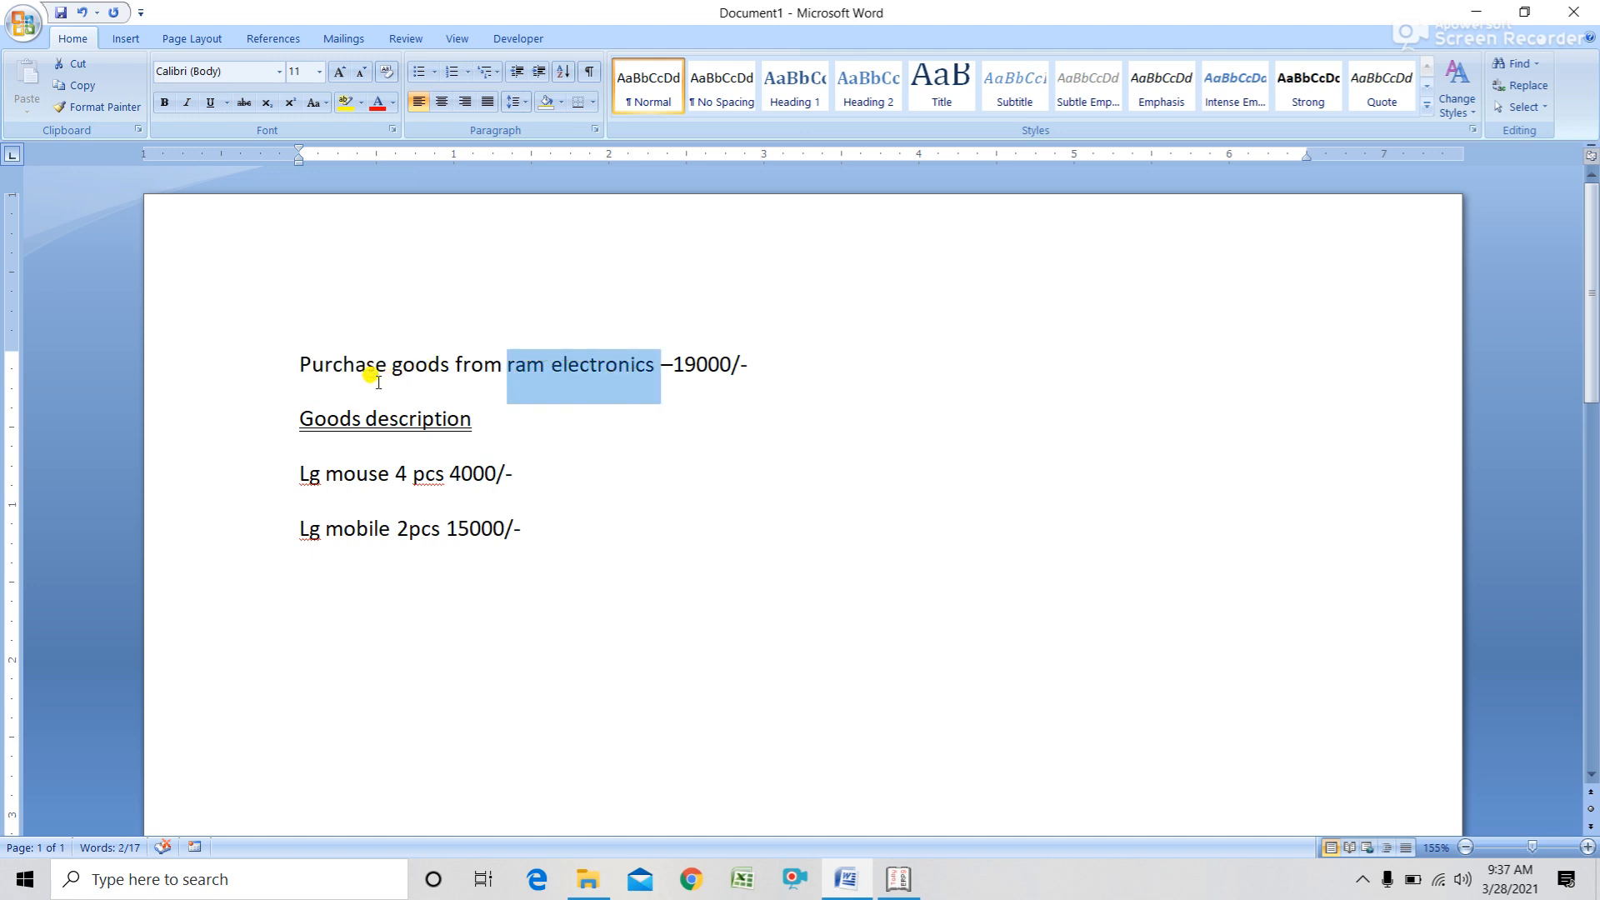
{"action": "left_click", "coordinate": [627, 376]}
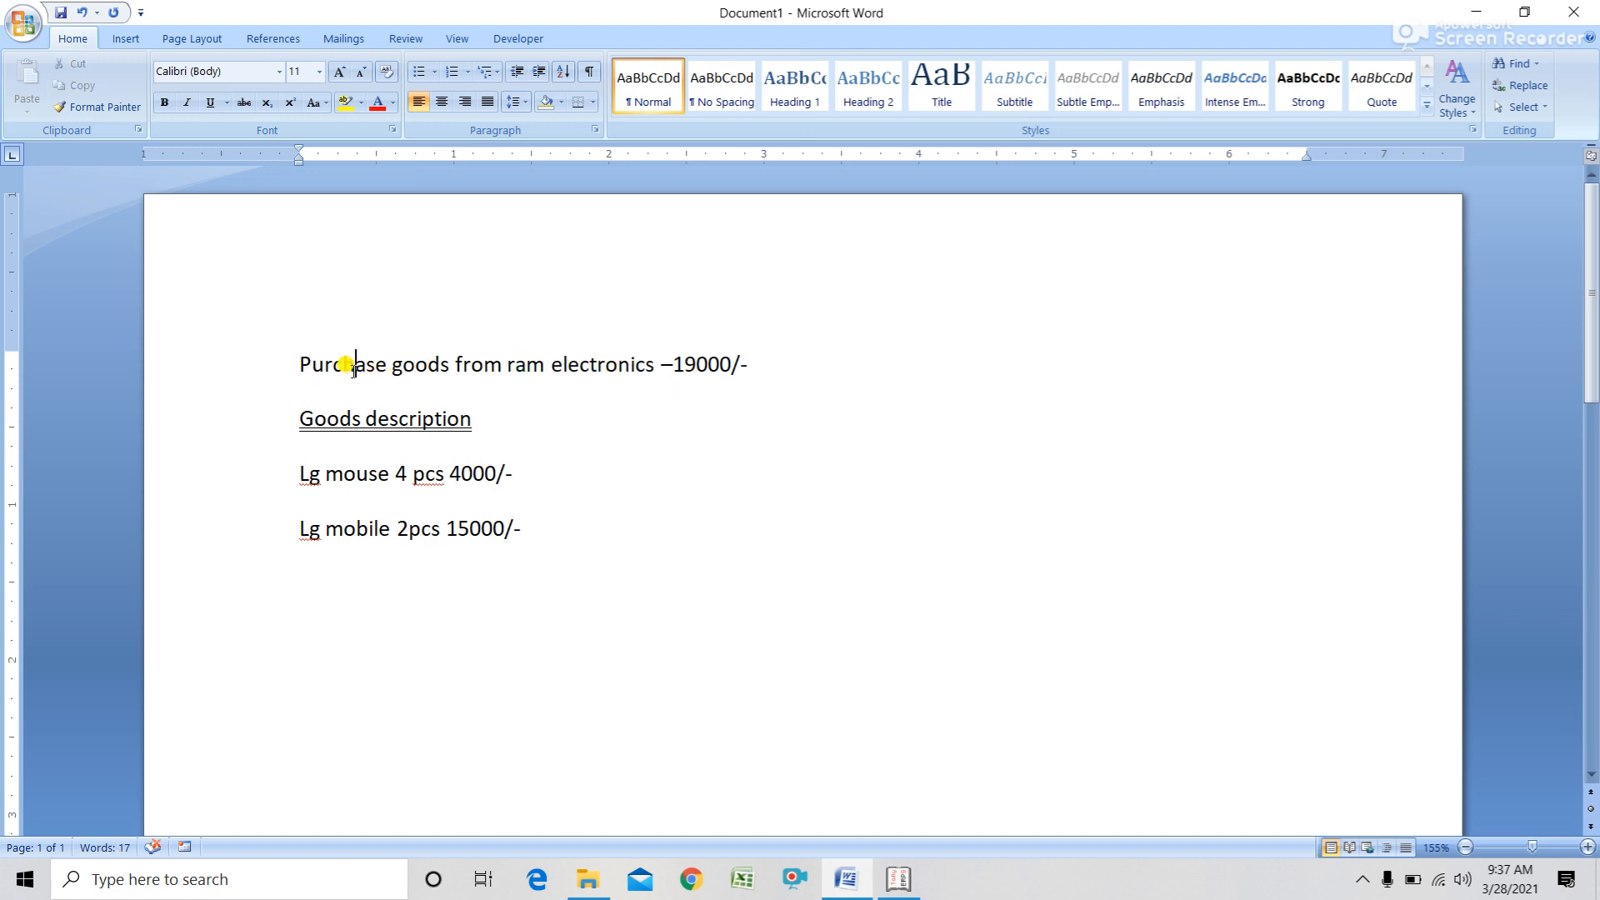
- Switch back to Tally.ERP 9 and begin a ledger named RAM ELECTRONIS under Sundry Creditors
{"action": "left_click", "coordinate": [899, 885]}
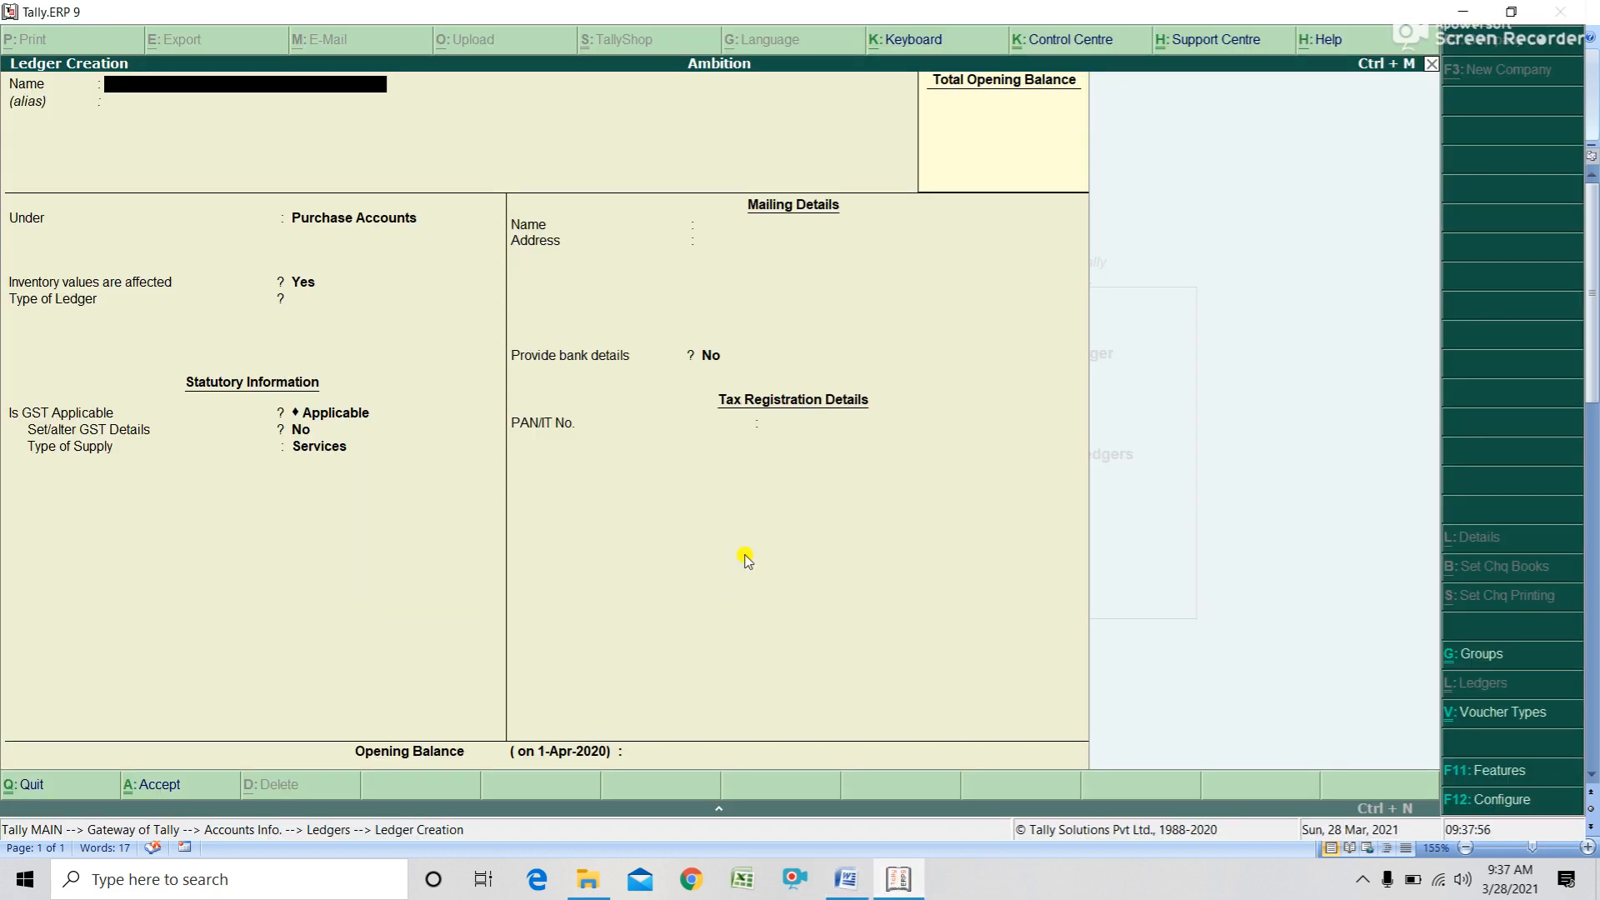
{"action": "type", "text": "RAM ELECTRONIS"}
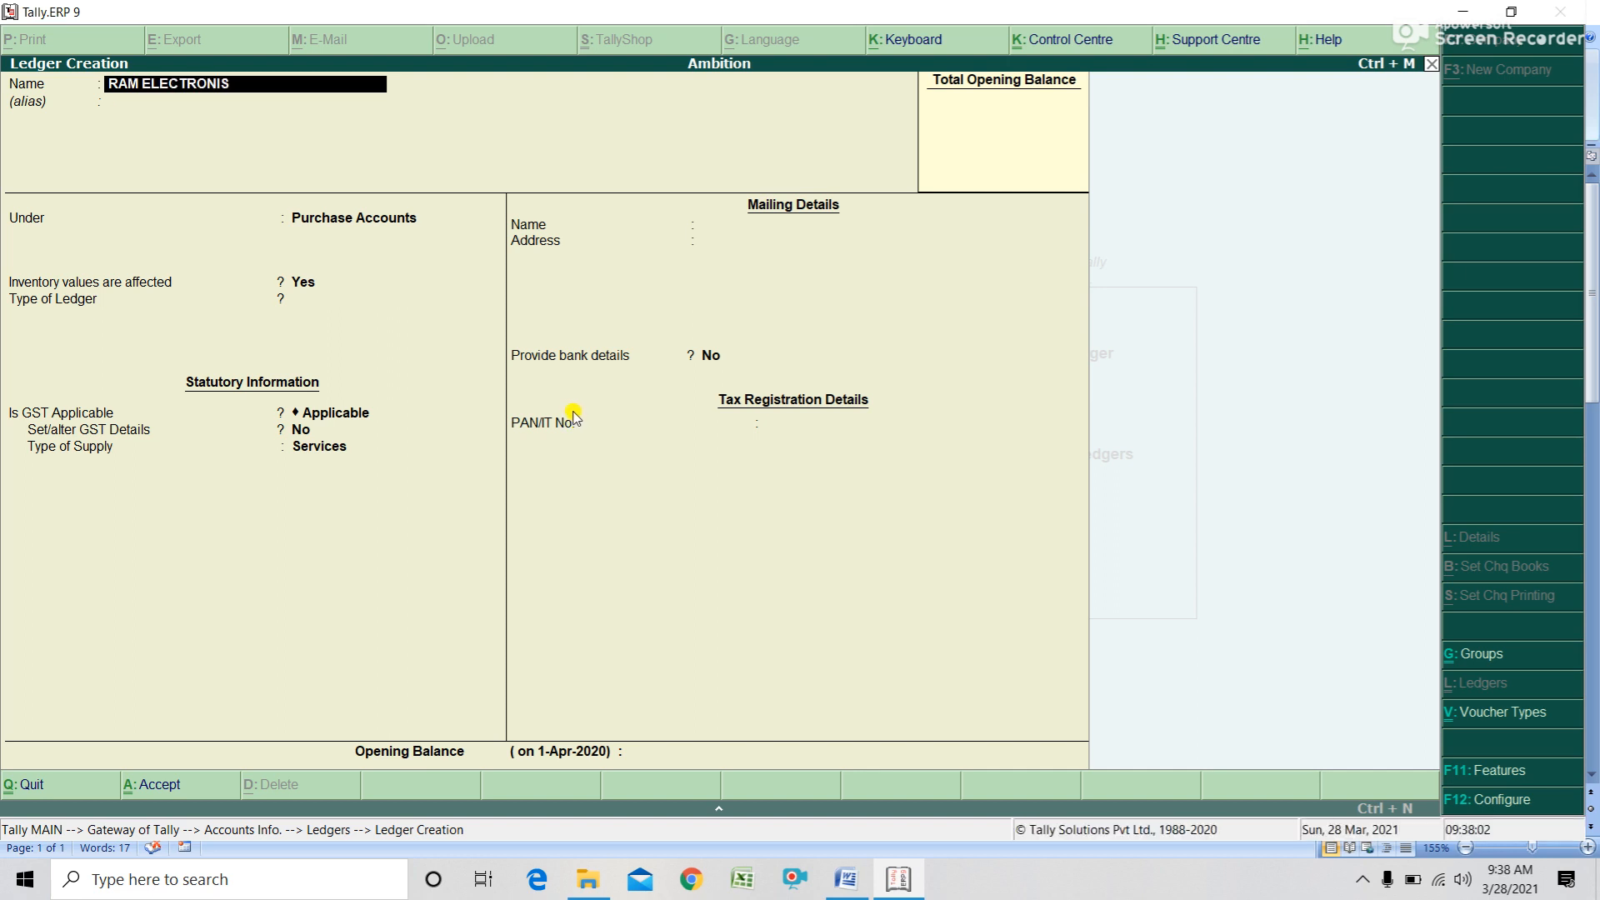
{"action": "key", "text": "Return"}
{"action": "type", "text": "SU"}
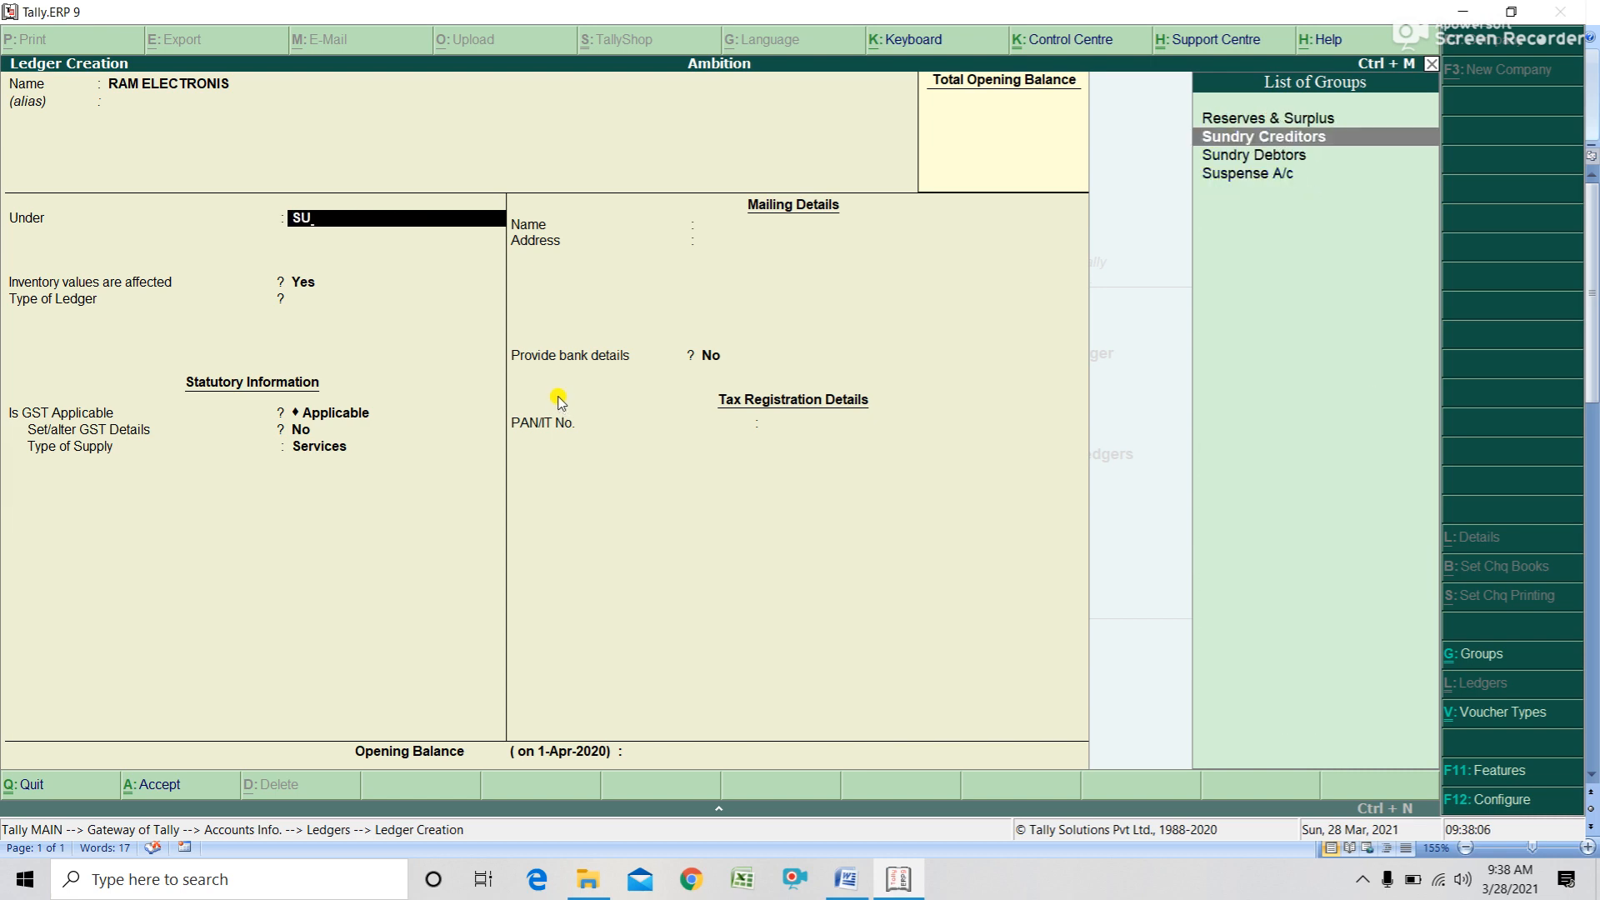
{"action": "key", "text": "Return"}
- Keep bill-by-bill balances and inventory effect at No, state Jharkhand and registration type Regular, leave the remaining details blank, and save the supplier ledger
{"action": "key", "text": "Return"}
{"action": "key", "text": "Return"}
{"action": "key", "text": "Return"}
{"action": "key", "text": "Return"}
{"action": "key", "text": "Return"}
{"action": "key", "text": "Return"}
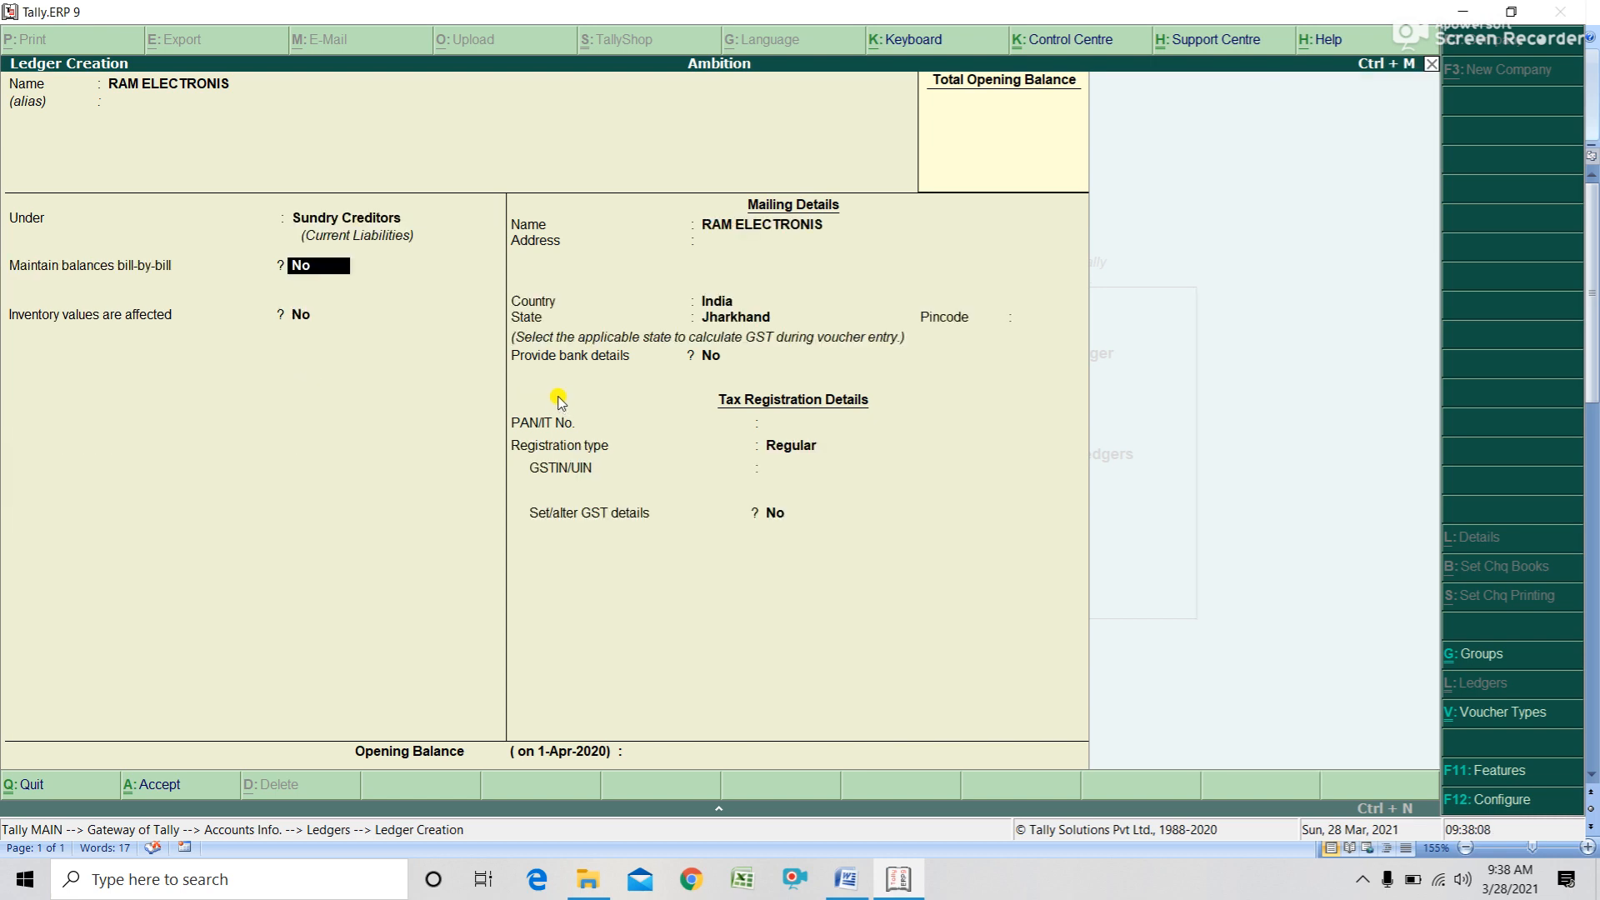
{"action": "key", "text": "Return"}
{"action": "key", "text": "Return"}
{"action": "key", "text": "Return"}
{"action": "key", "text": "Return"}
{"action": "key", "text": "Return"}
{"action": "key", "text": "Return"}
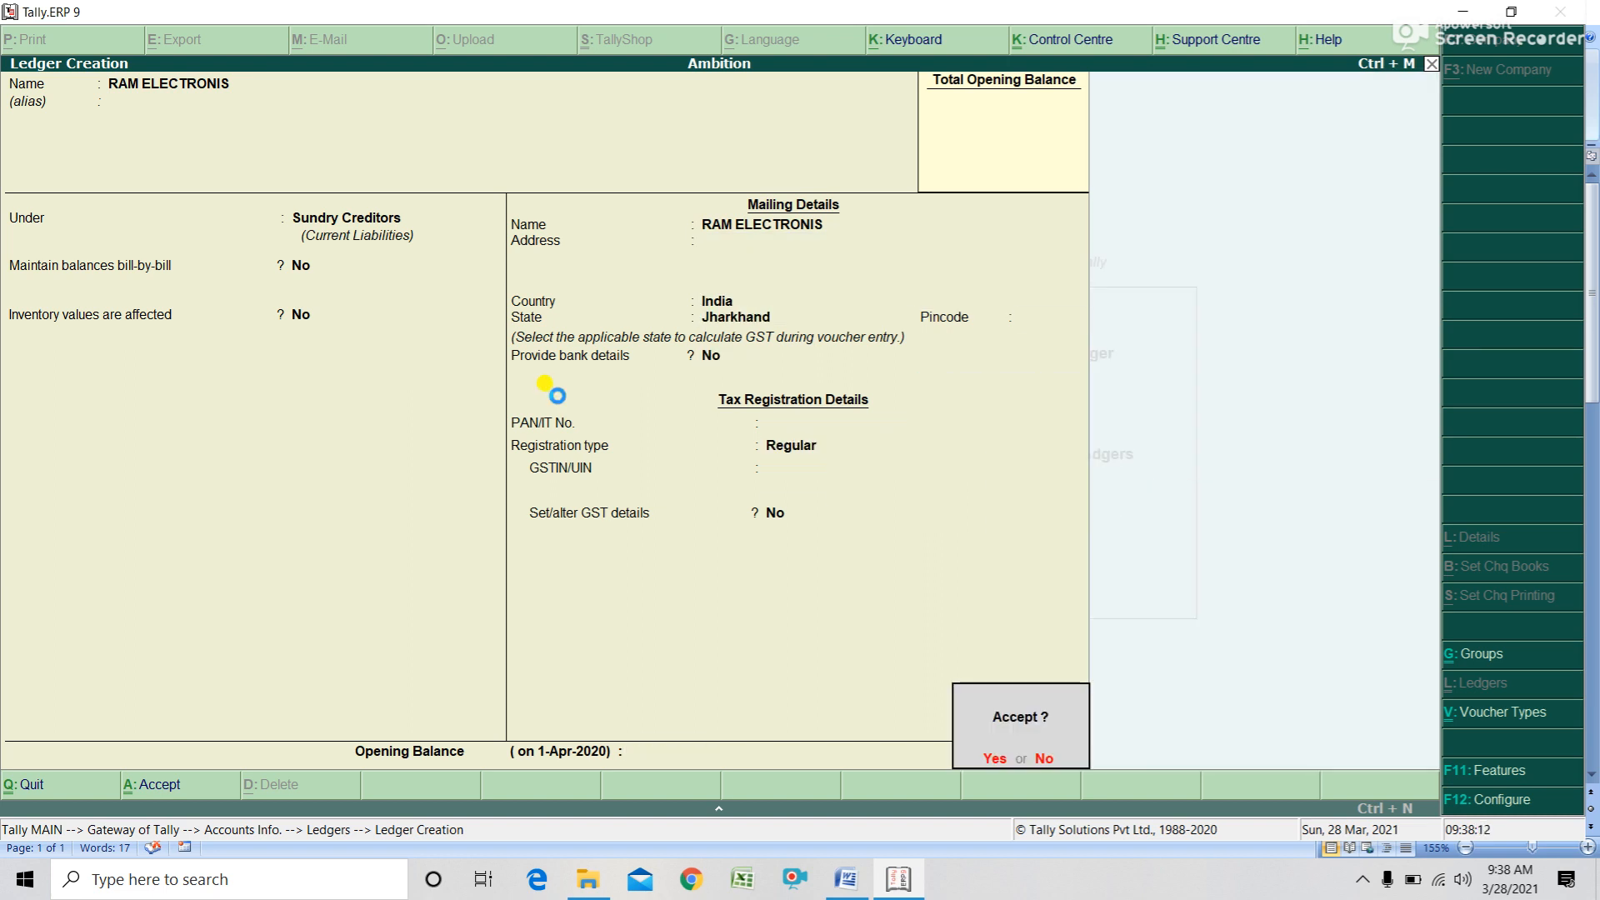
{"action": "key", "text": "Return"}
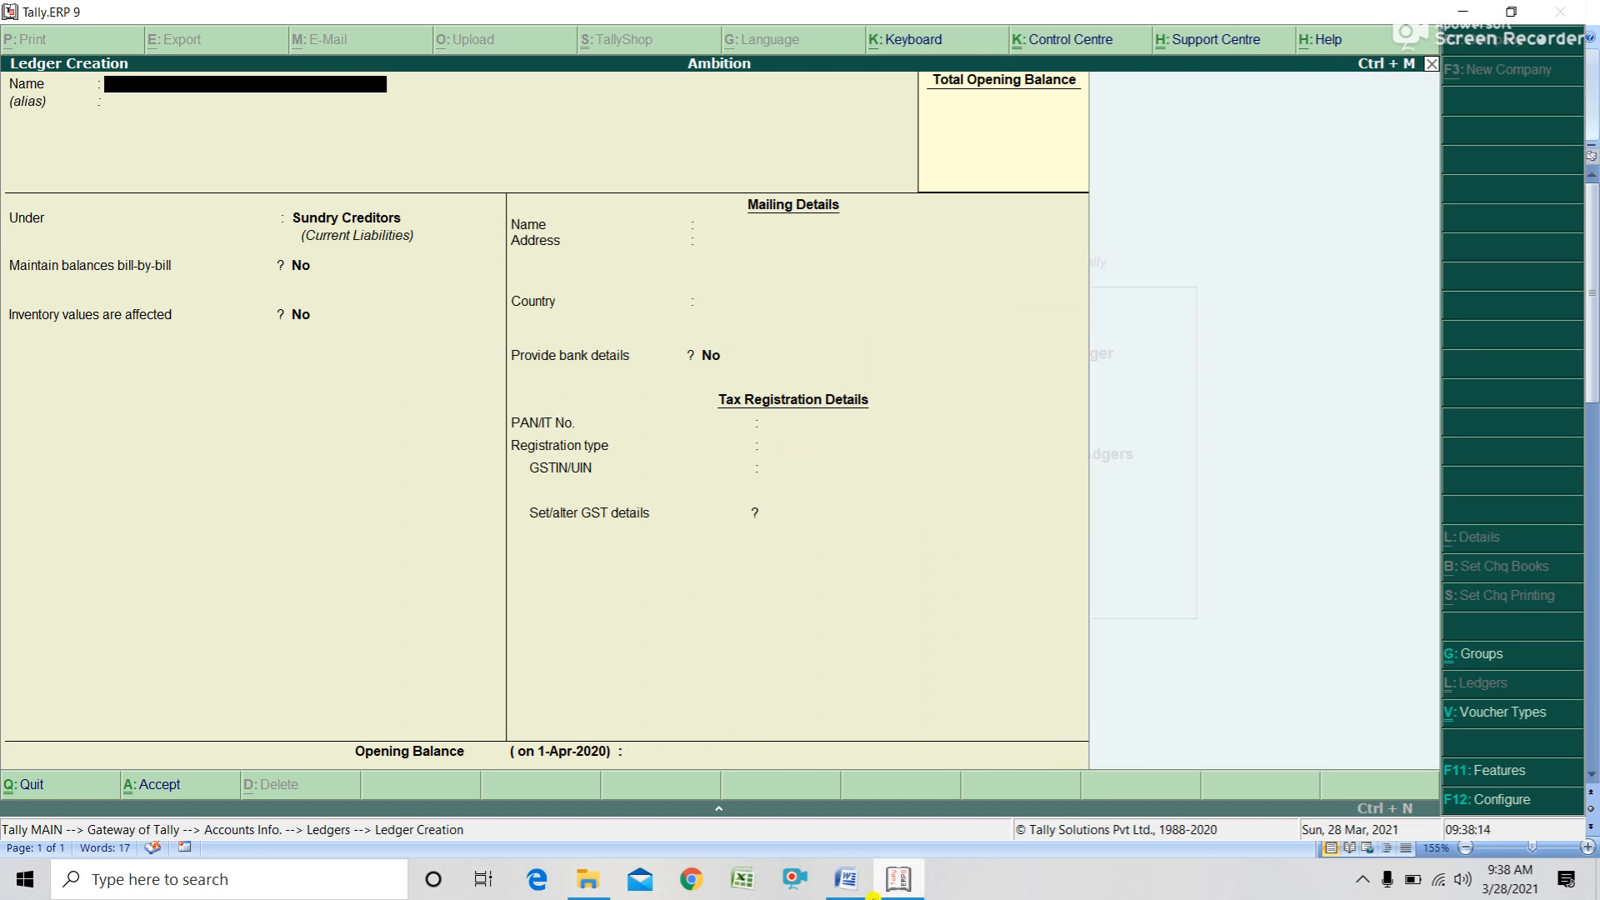
{"action": "left_click", "coordinate": [850, 884]}
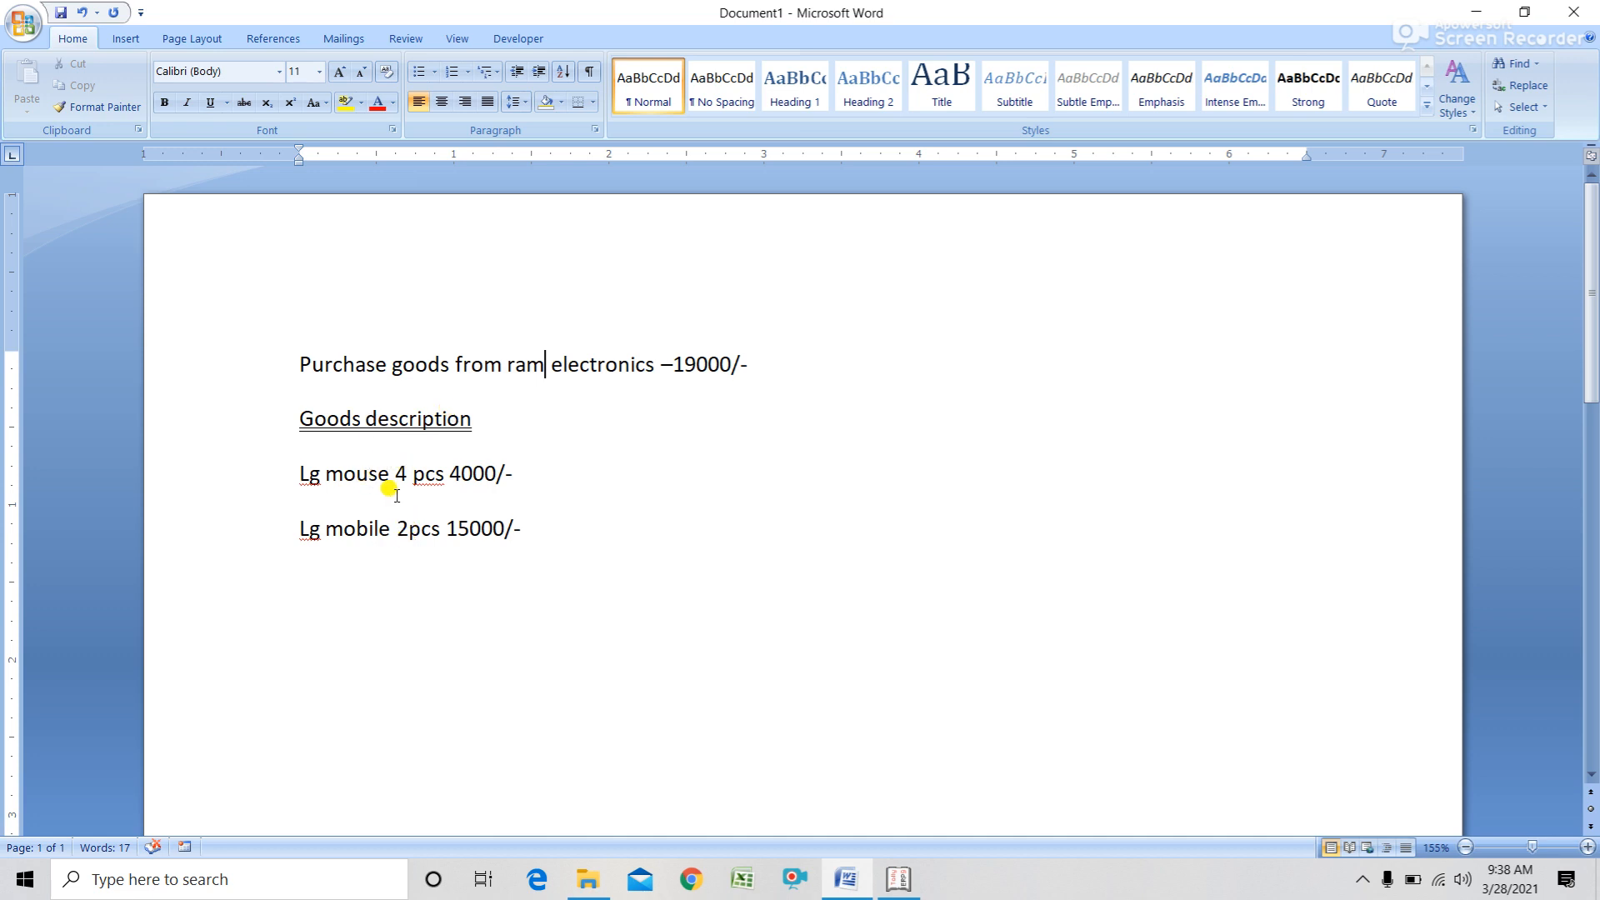
{"action": "left_click", "coordinate": [542, 531]}
{"action": "key", "text": "Return"}
{"action": "key", "text": "Return"}
{"action": "type", "text": "GST"}
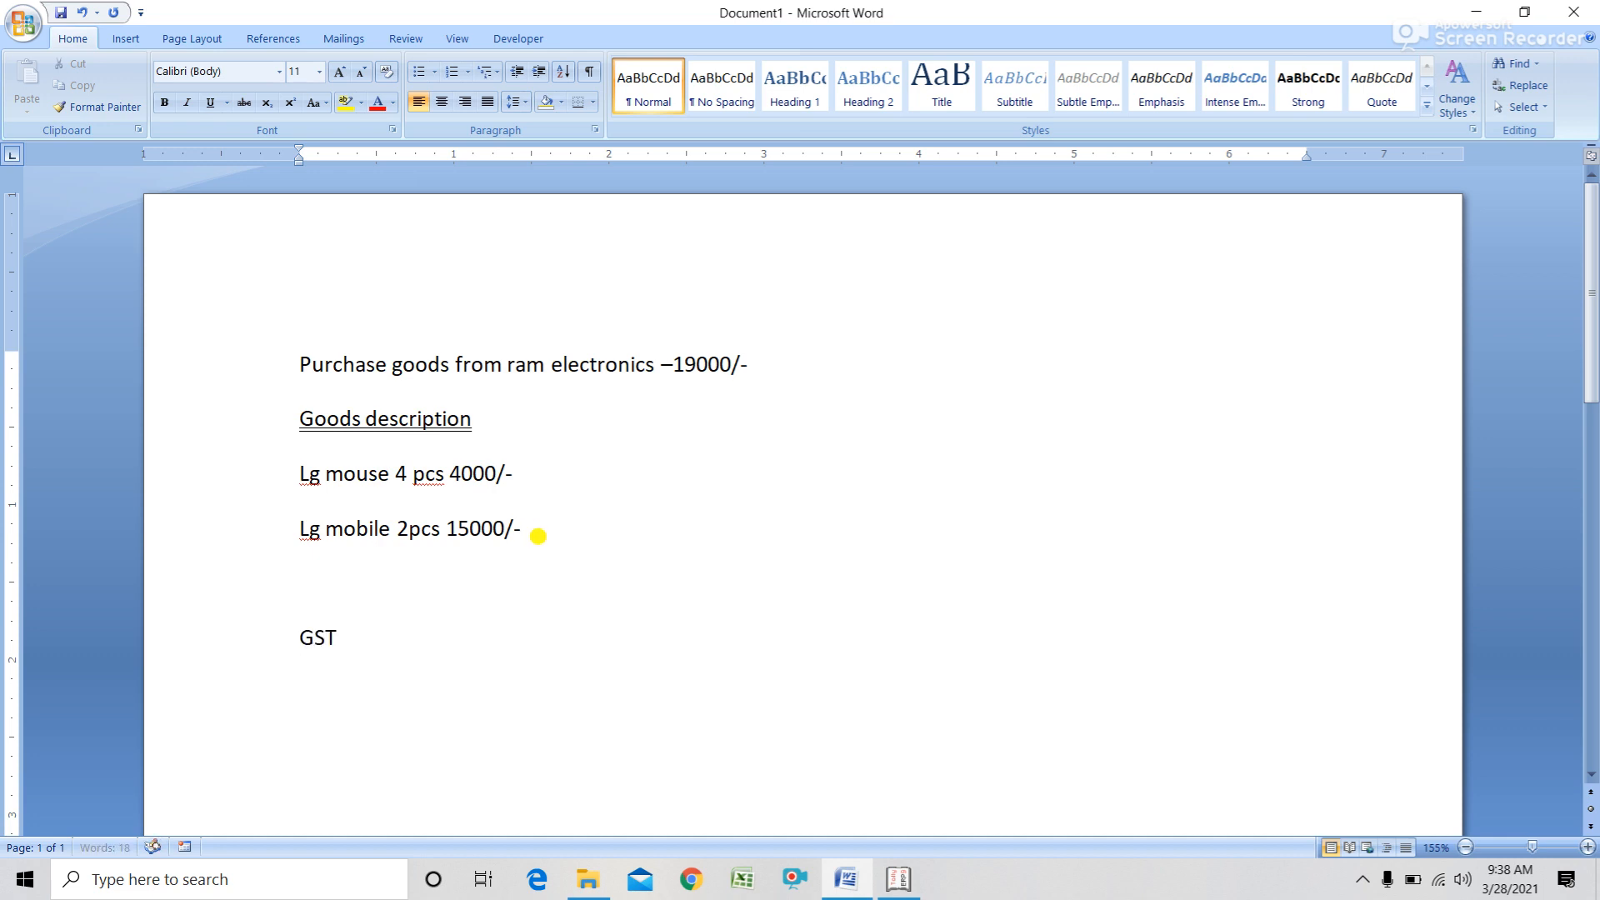
{"action": "type", "text": " @18% ON "}
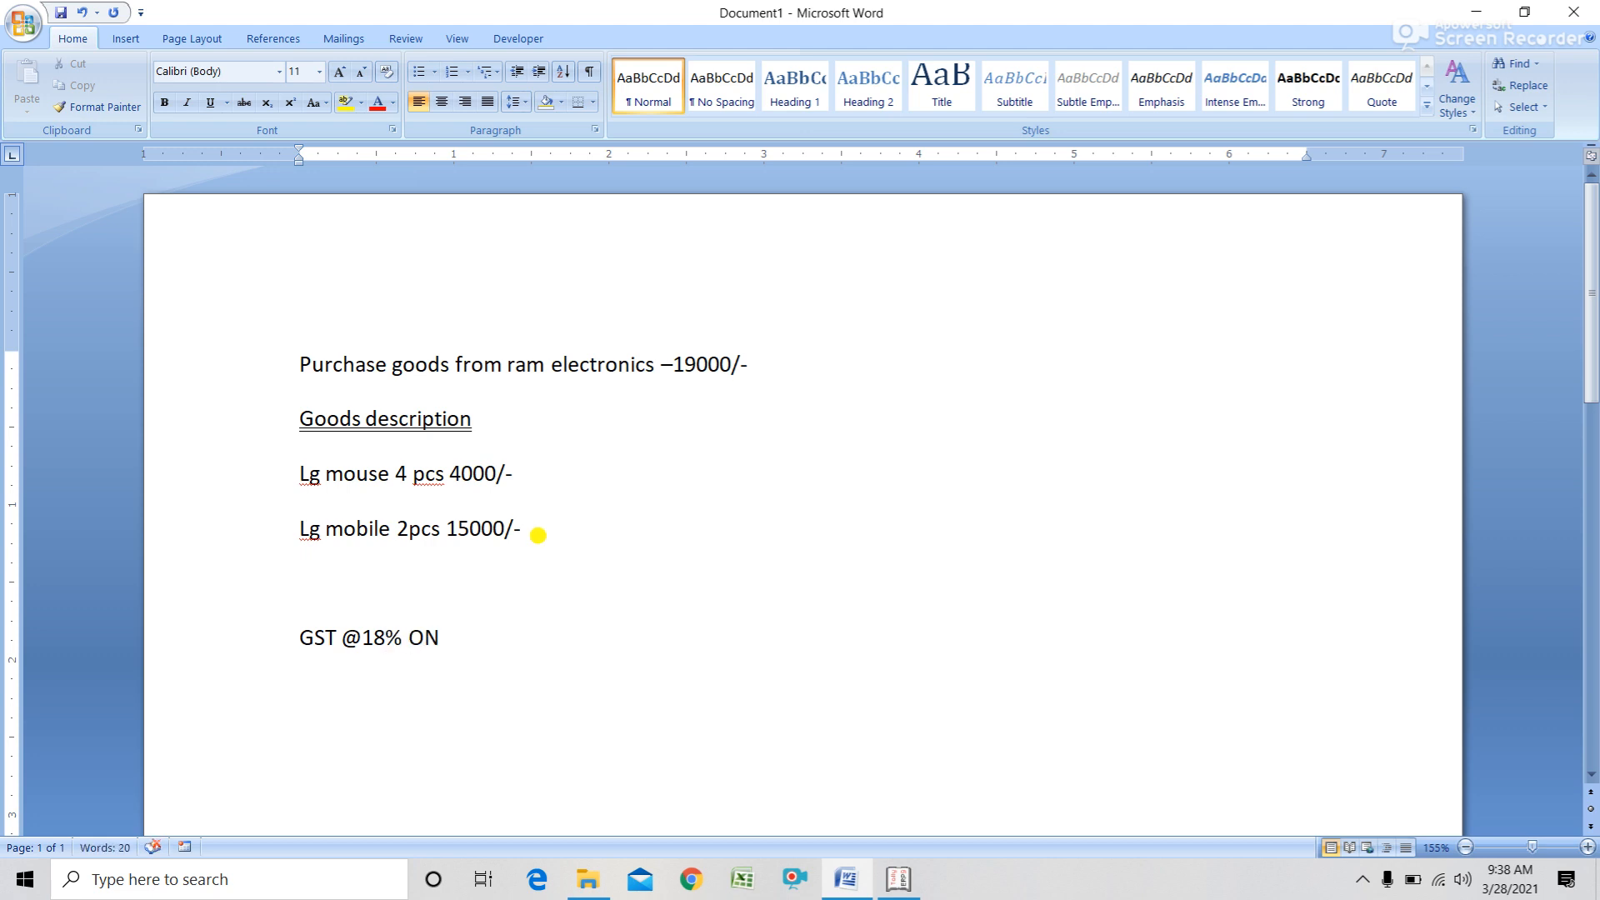
{"action": "type", "text": "GOODS"}
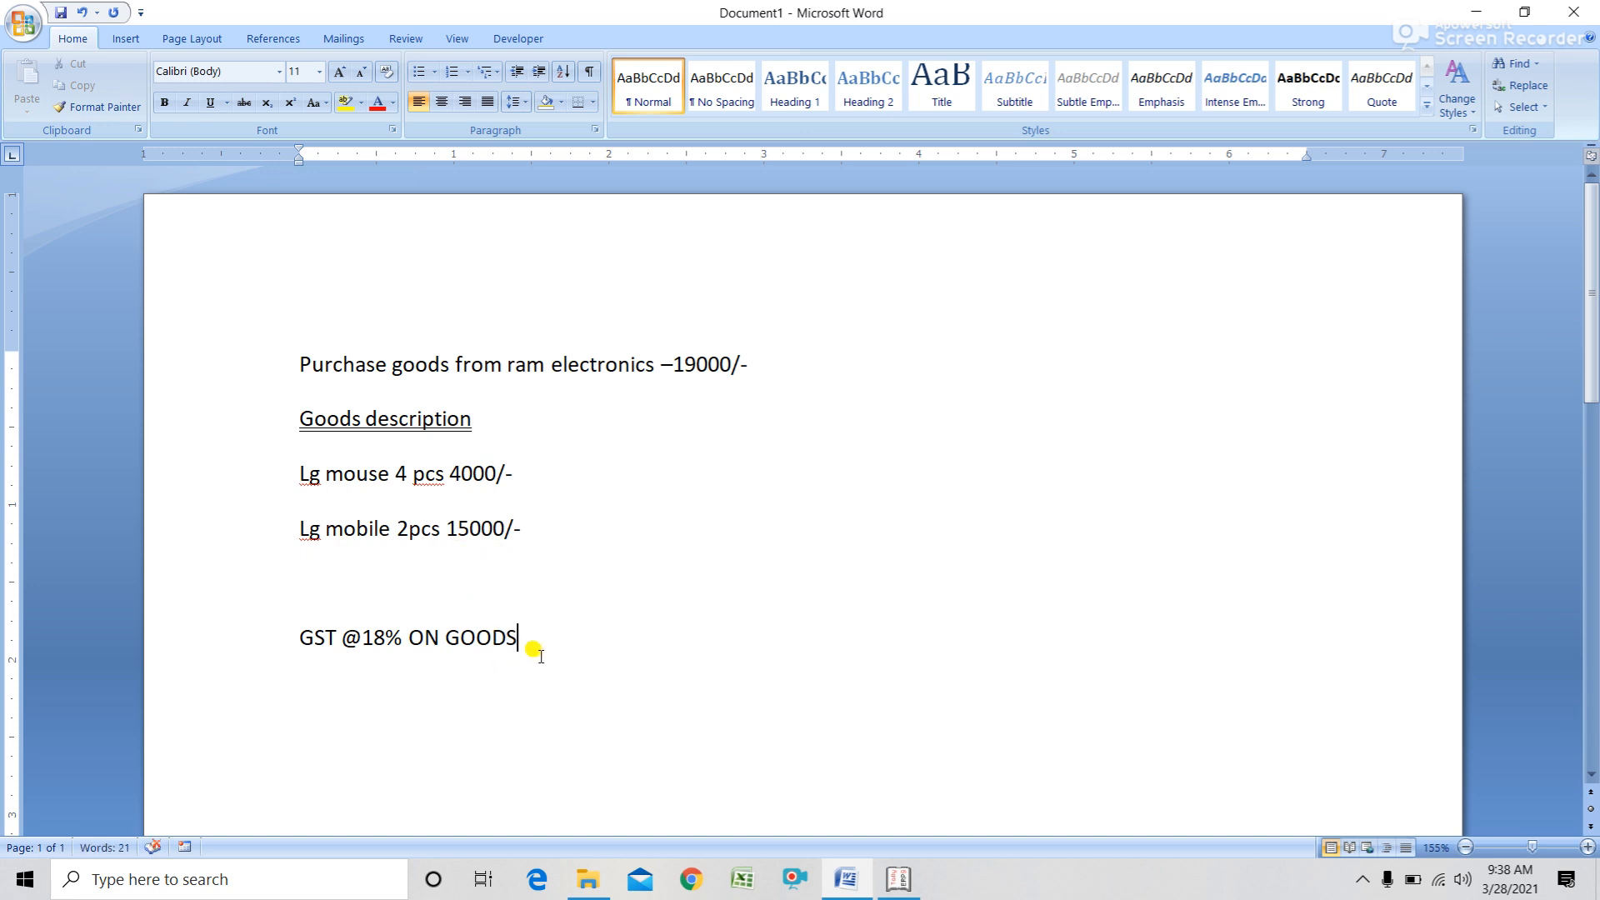
{"action": "left_click", "coordinate": [298, 618]}
{"action": "left_click", "coordinate": [287, 633]}
{"action": "left_click", "coordinate": [511, 618], "text": "shift"}
{"action": "left_click", "coordinate": [300, 642]}
{"action": "left_click_drag", "start_coordinate": [292, 639], "coordinate": [550, 644]}
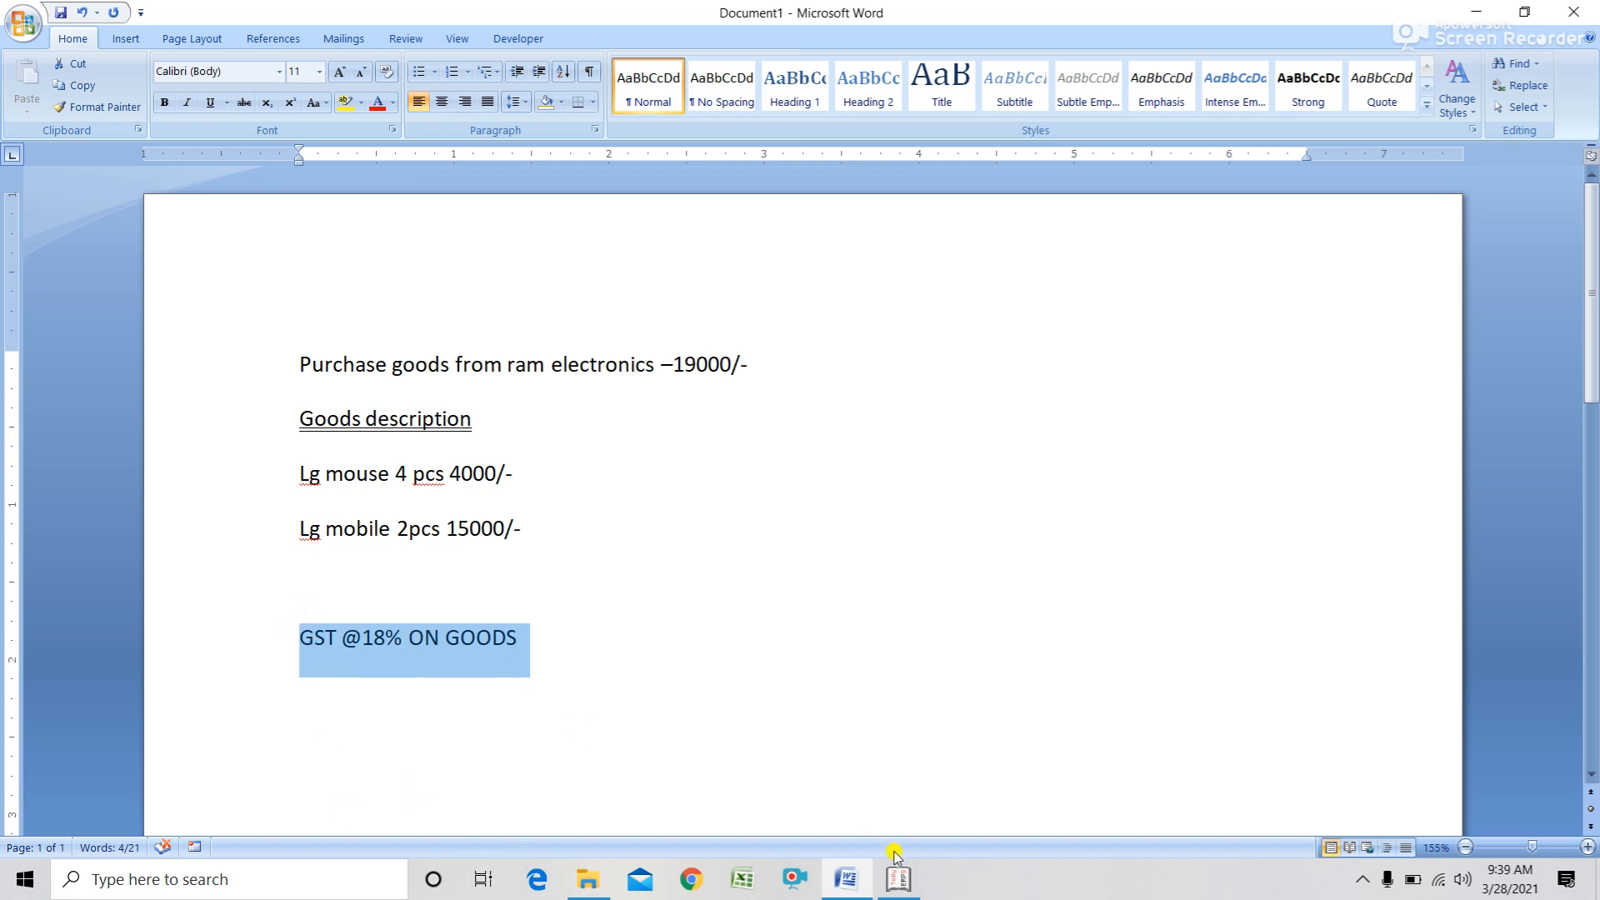
- Switch back to Tally.ERP 9 and begin a ledger named CGST under Duties & Taxes
{"action": "mouse_move", "coordinate": [900, 881]}
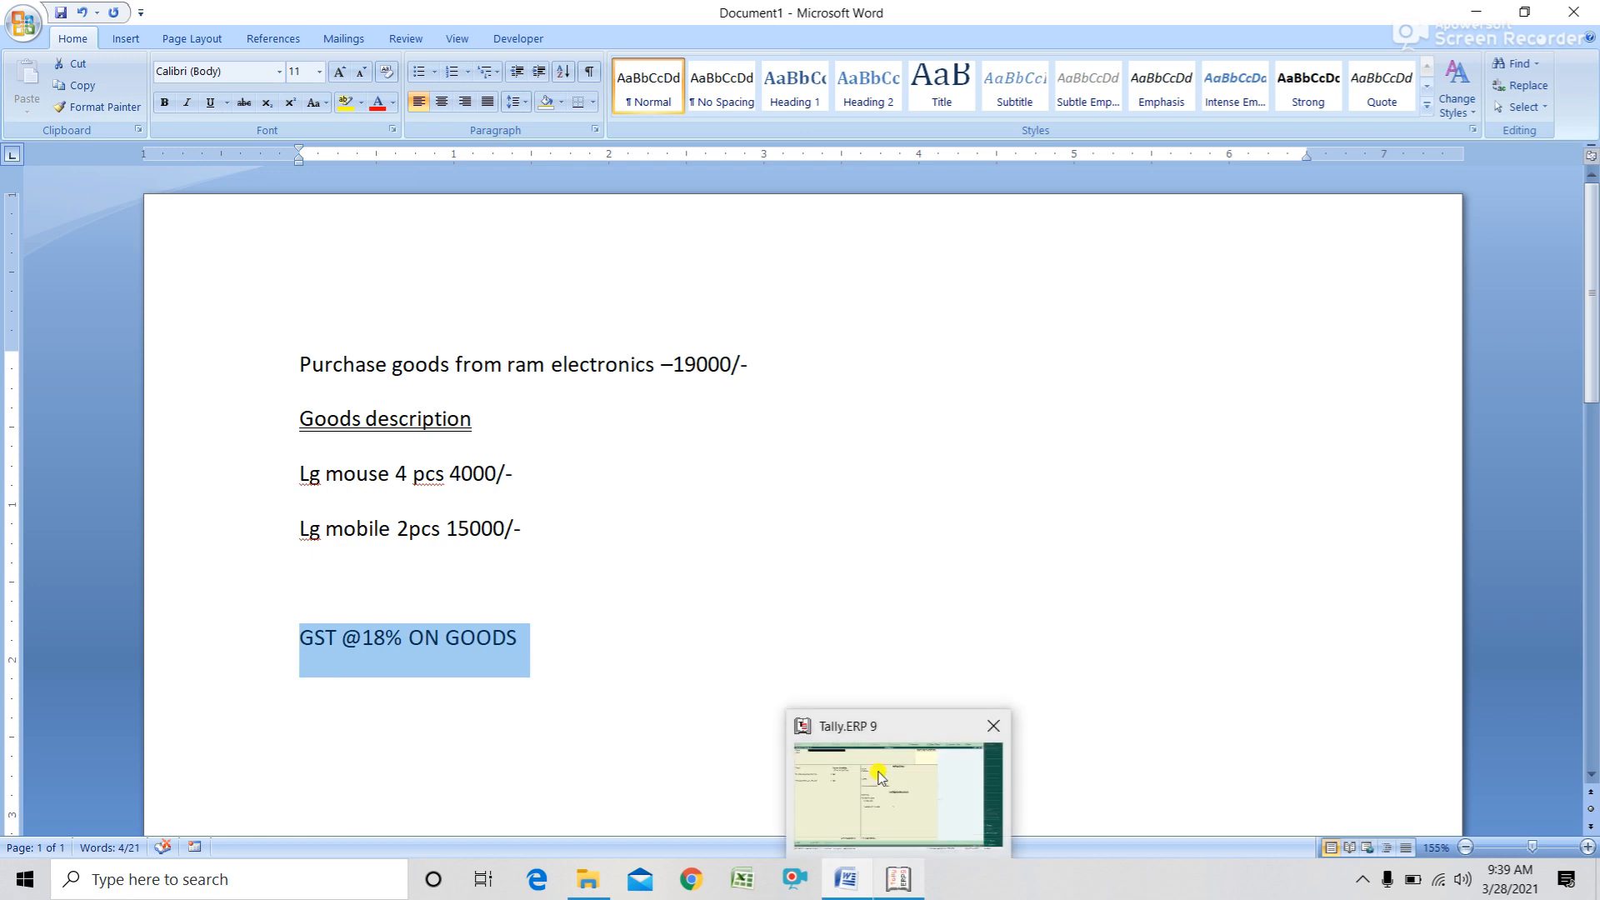
{"action": "left_click", "coordinate": [911, 882]}
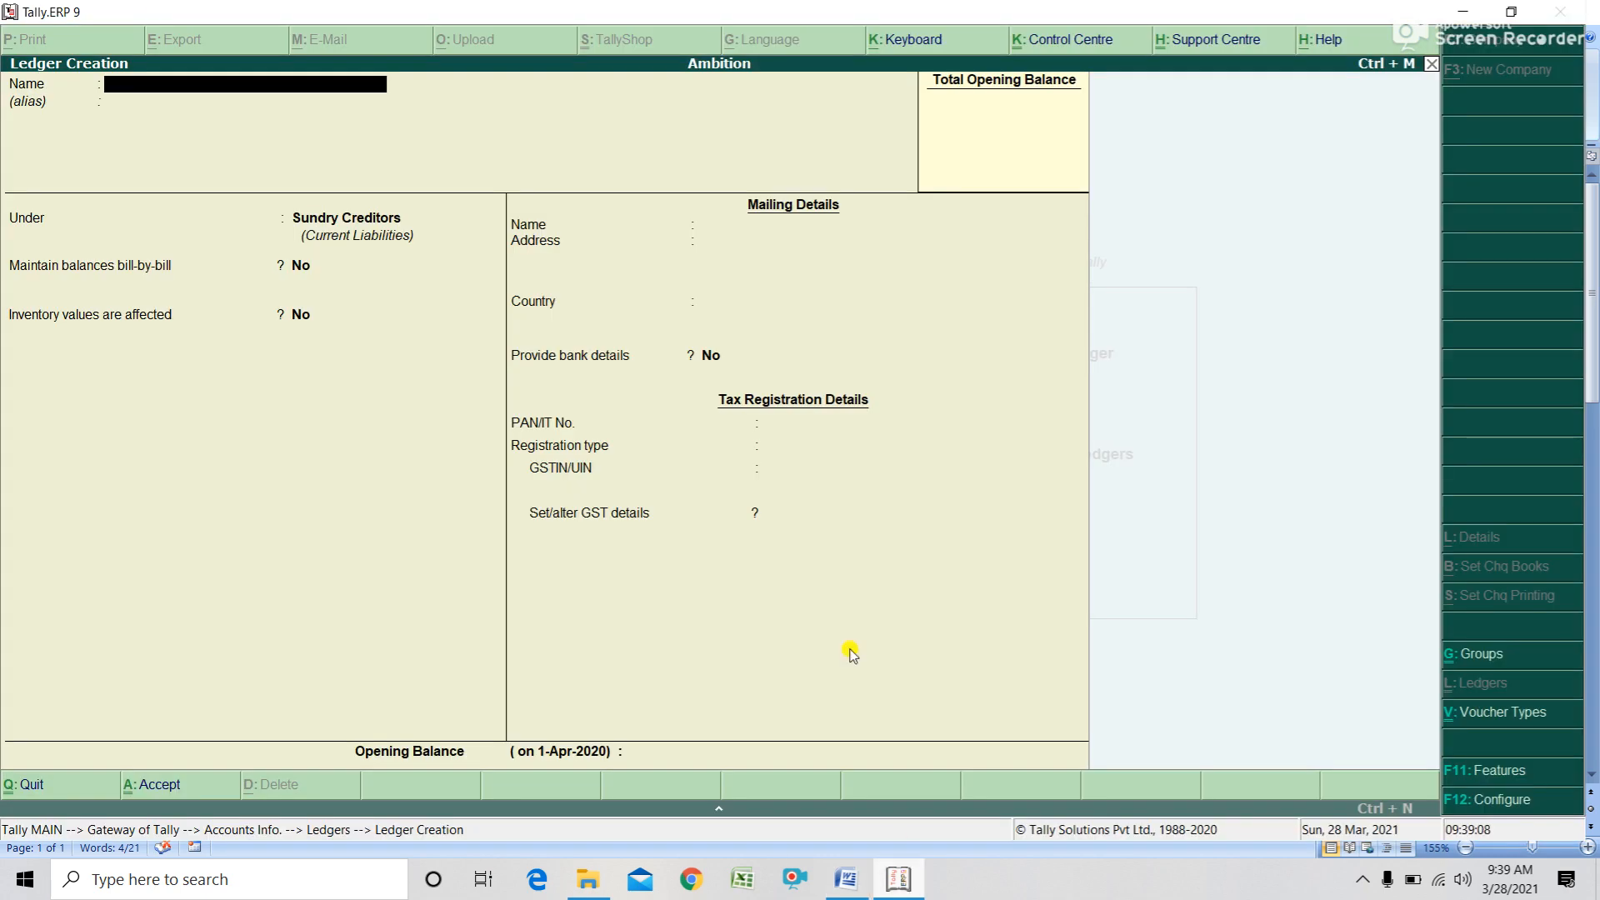
{"action": "type", "text": "CGST"}
{"action": "key", "text": "Return"}
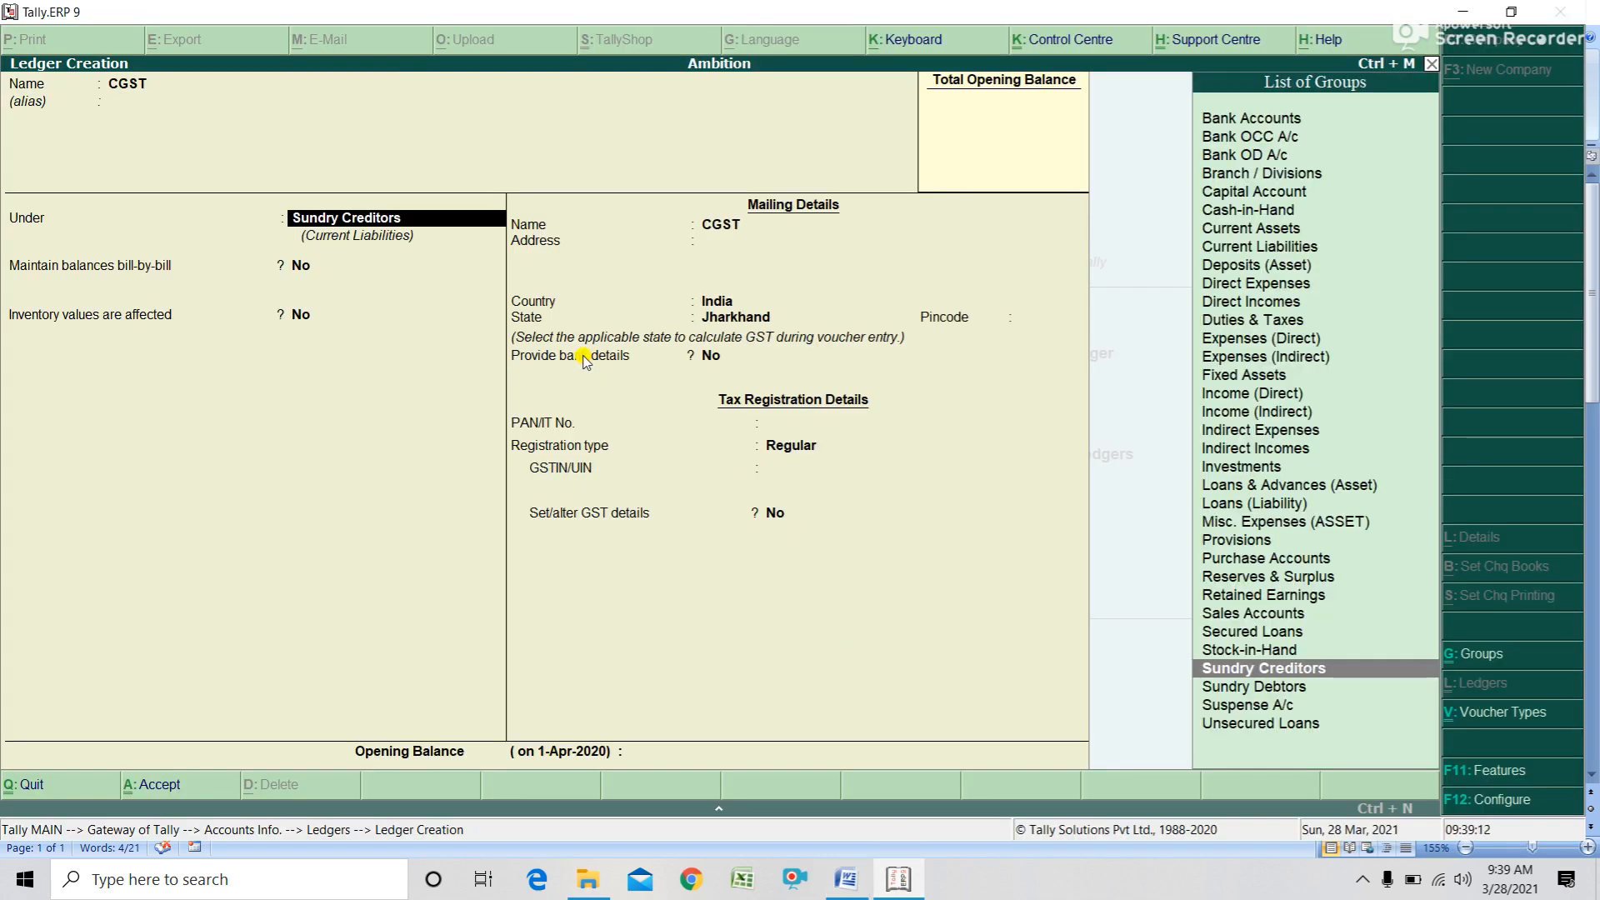
{"action": "type", "text": "D"}
{"action": "key", "text": "Down"}
{"action": "key", "text": "Down"}
{"action": "key", "text": "Down"}
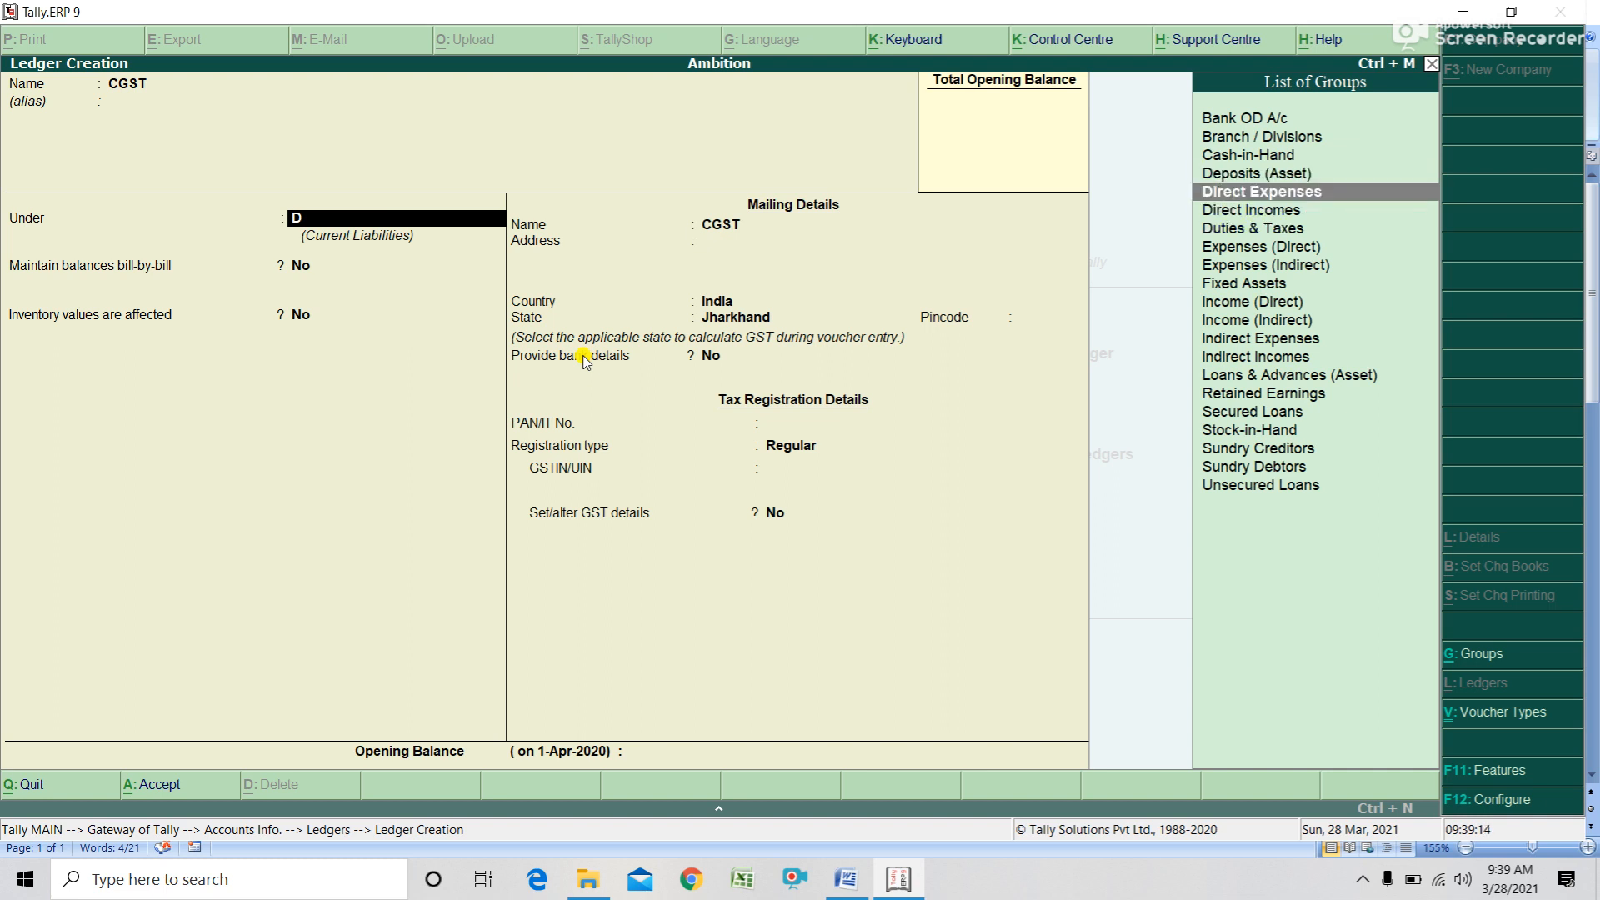
{"action": "key", "text": "Down"}
{"action": "key", "text": "Return"}
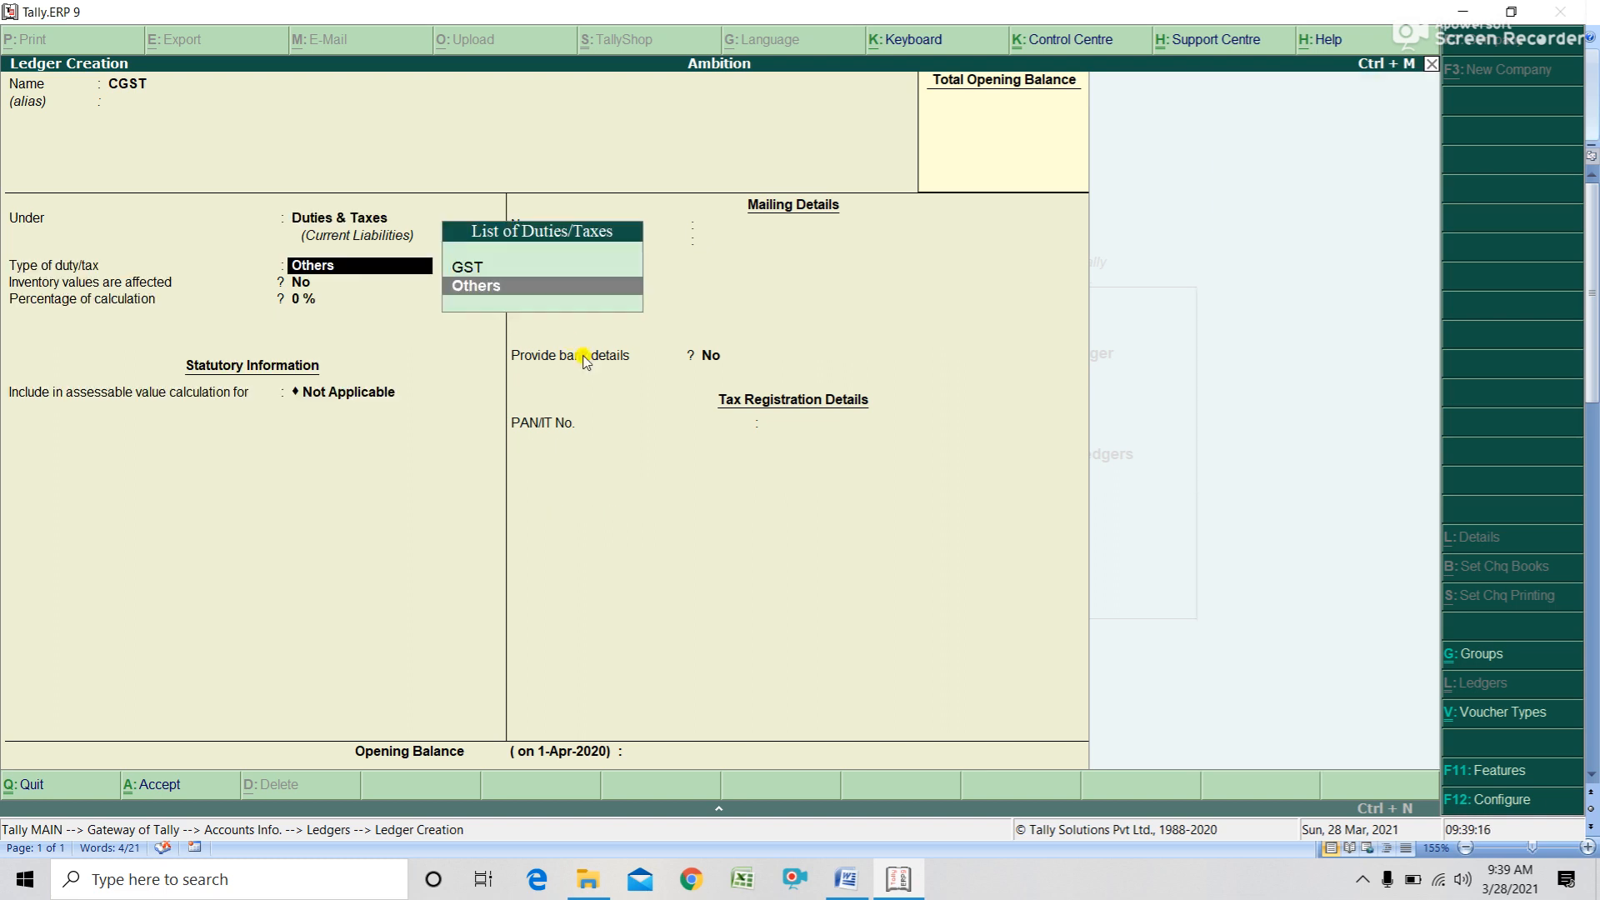
- Set the CGST ledger's duty type to GST, tax type to Central Tax and percentage of calculation to 9 %, and save it
{"action": "key", "text": "Up"}
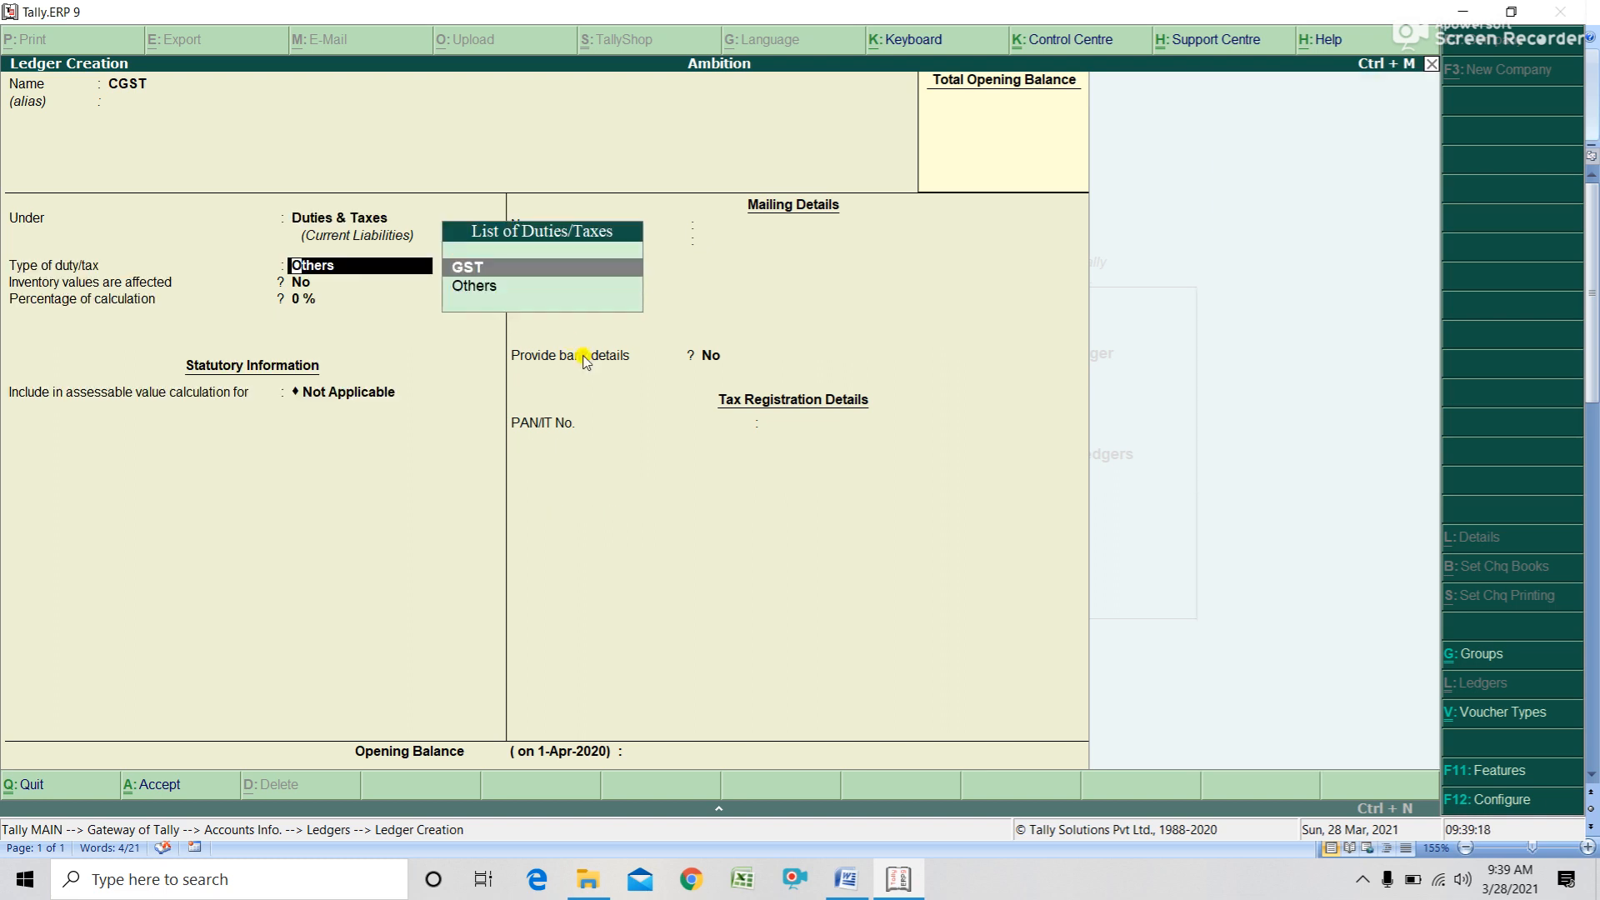
{"action": "key", "text": "Return"}
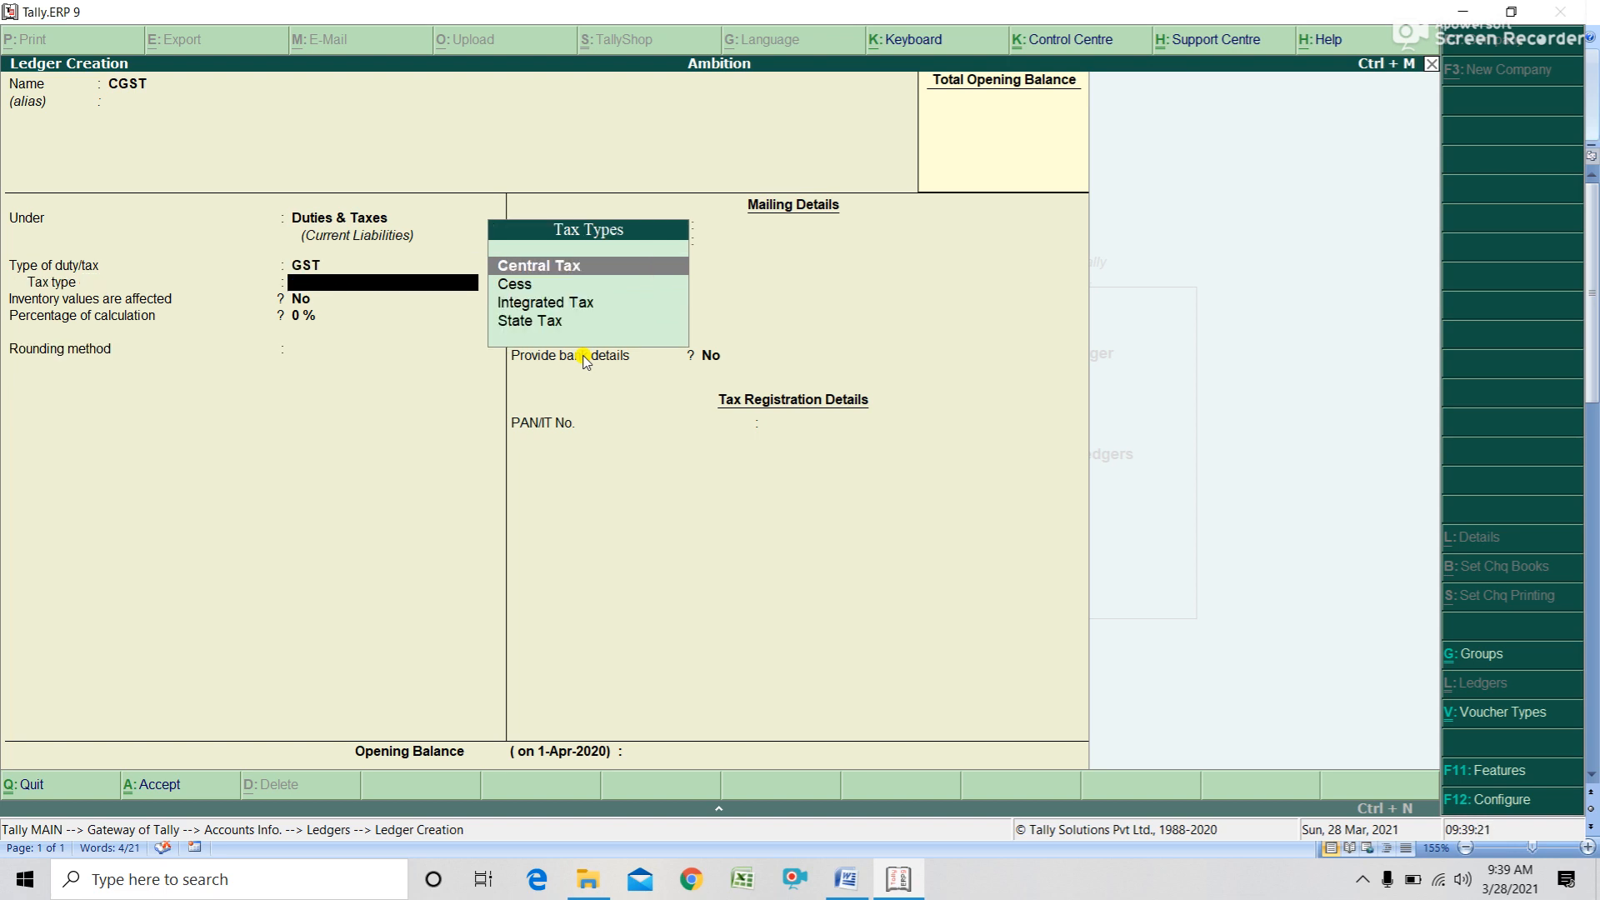
{"action": "key", "text": "Return"}
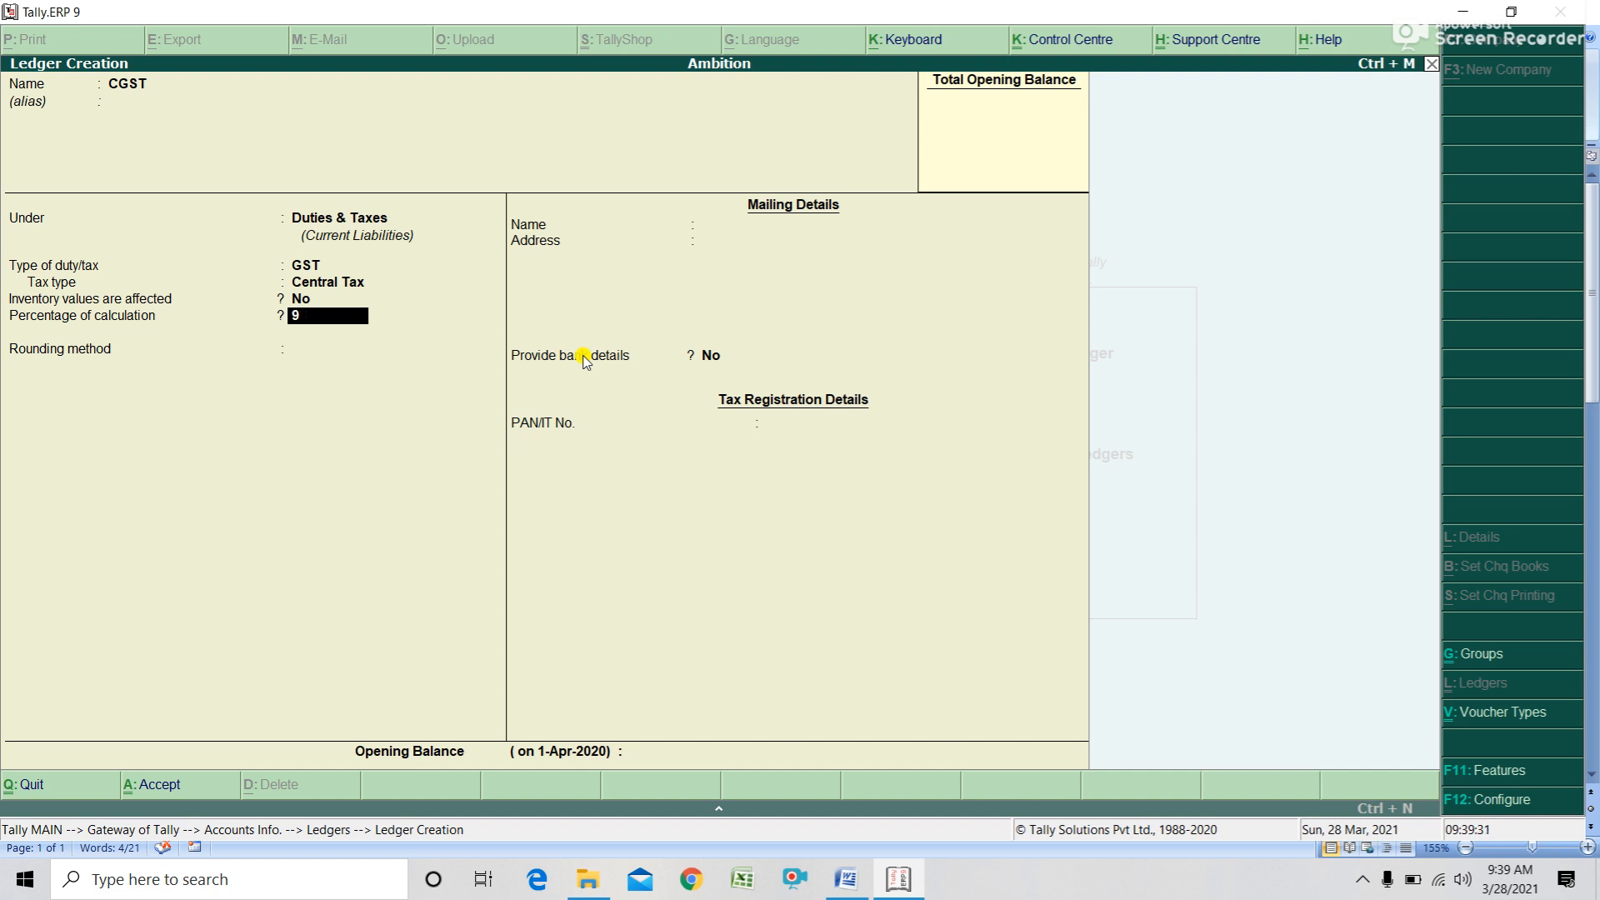
{"action": "key", "text": "Return"}
{"action": "key", "text": "Return"}
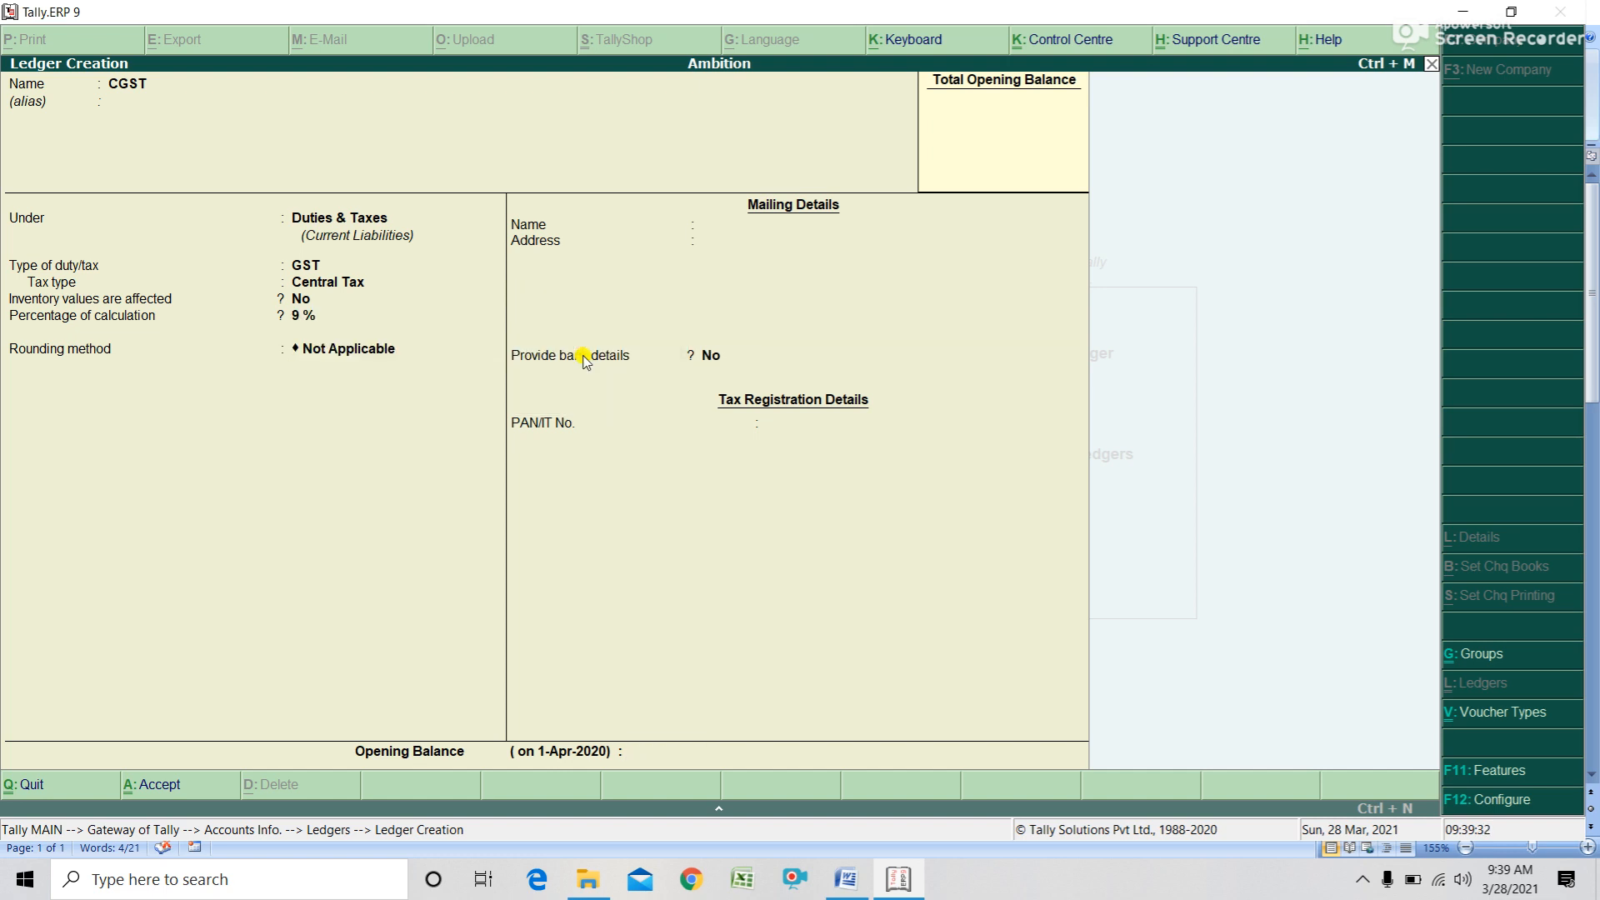
{"action": "key", "text": "Return"}
{"action": "key", "text": "Return"}
{"action": "key", "text": "Return"}
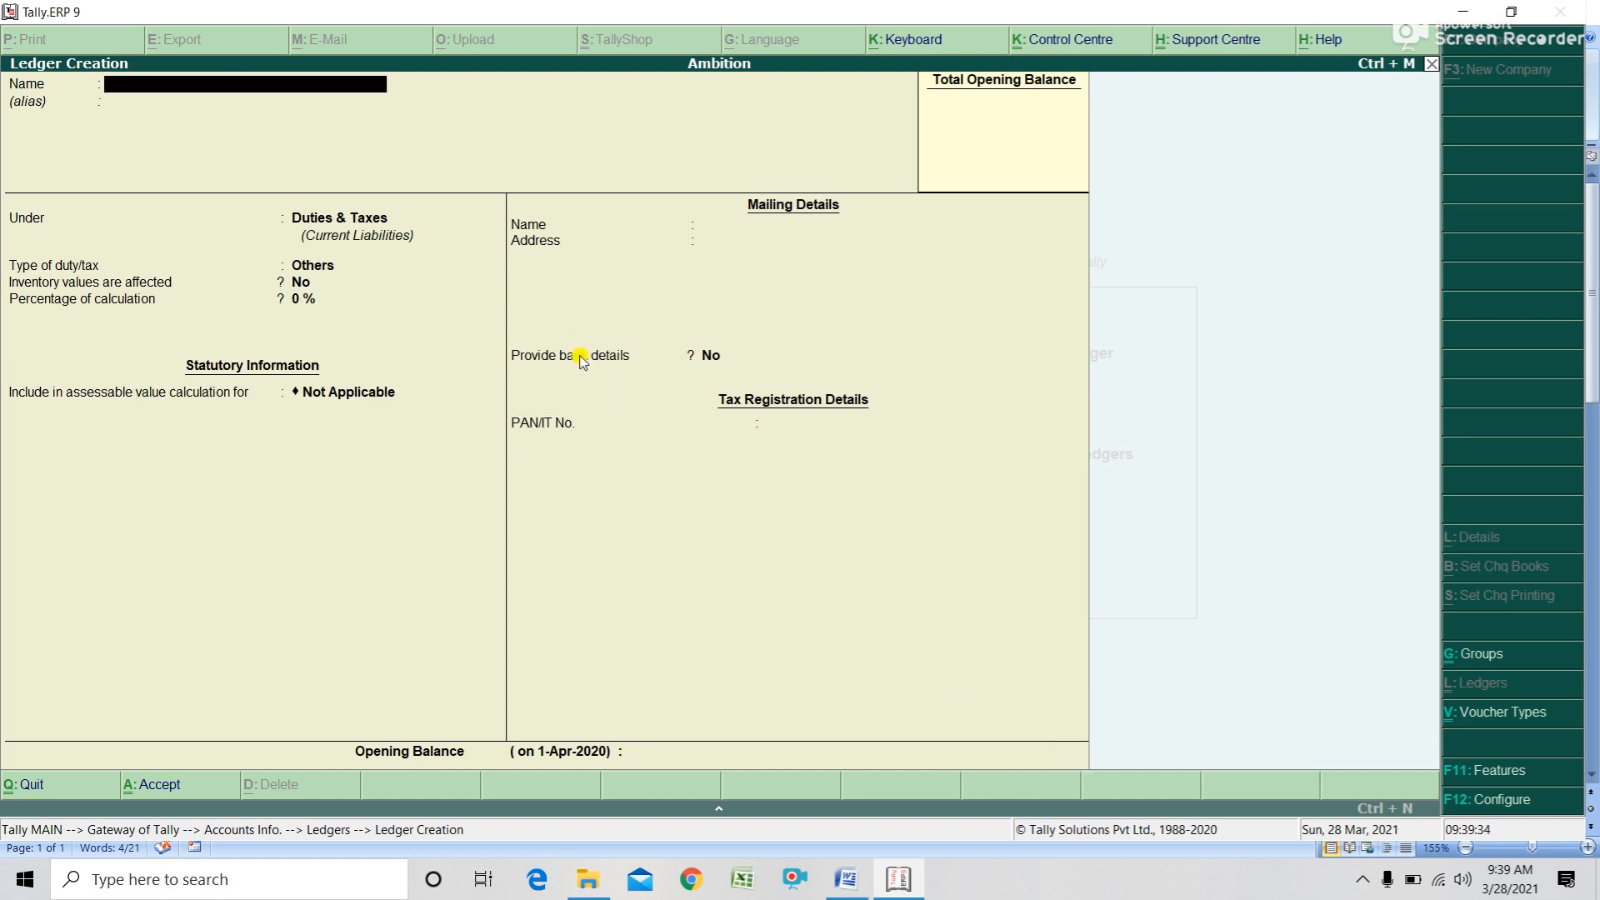
- Begin another ledger named SGSGT under Duties & Taxes with duty type GST, and highlight State Tax as its tax type
{"action": "type", "text": "SGSGT"}
{"action": "key", "text": "Return"}
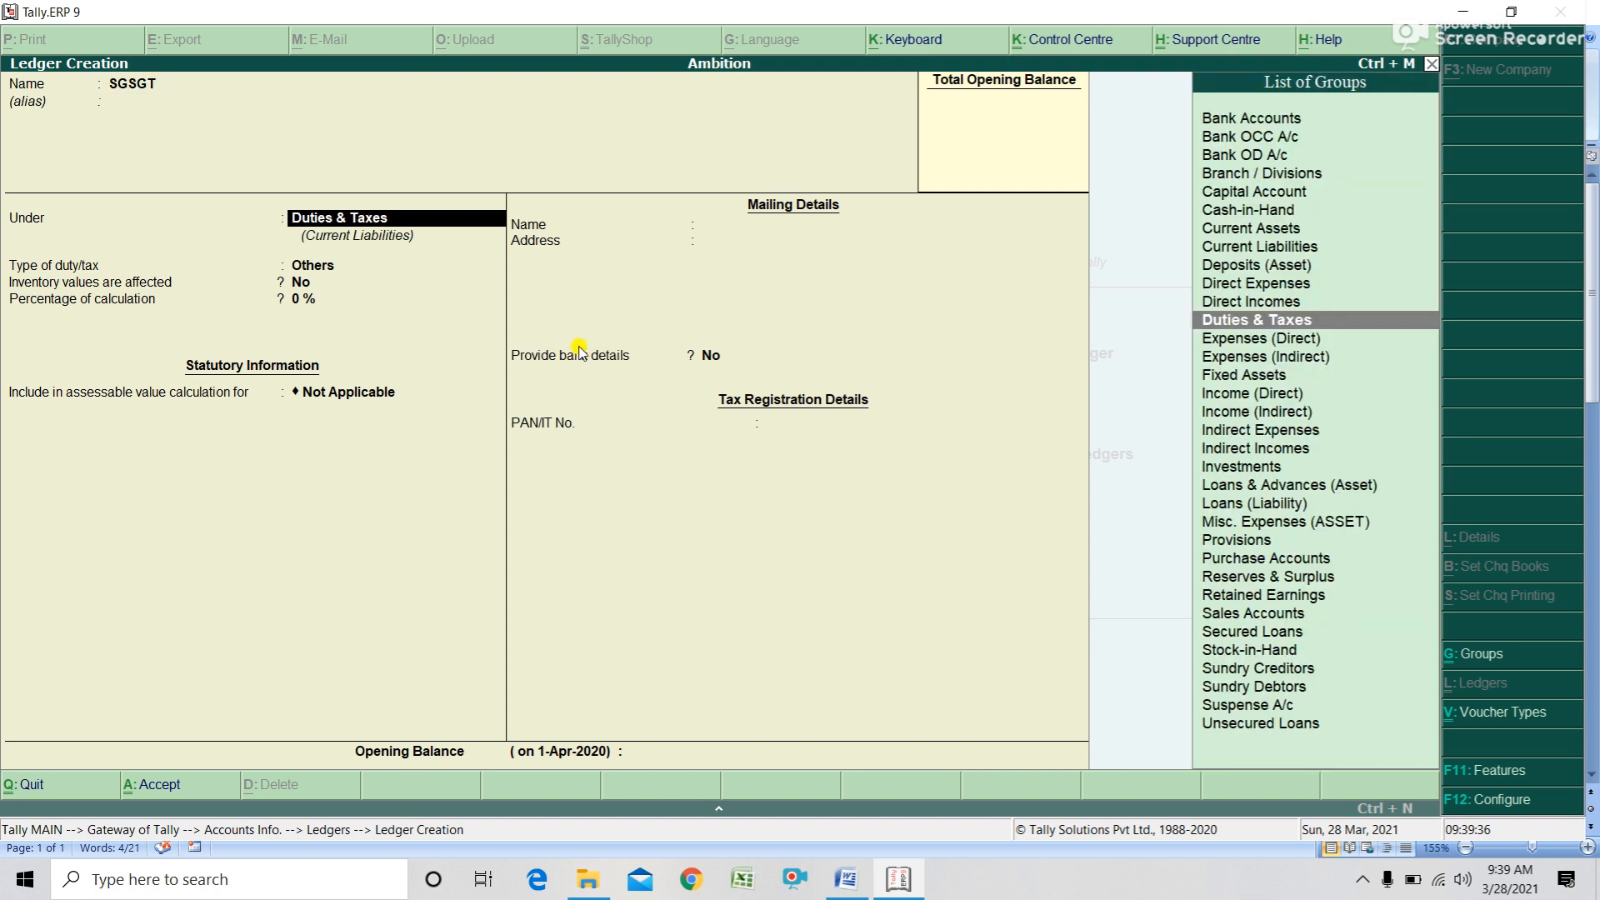
{"action": "key", "text": "Return"}
{"action": "key", "text": "Up"}
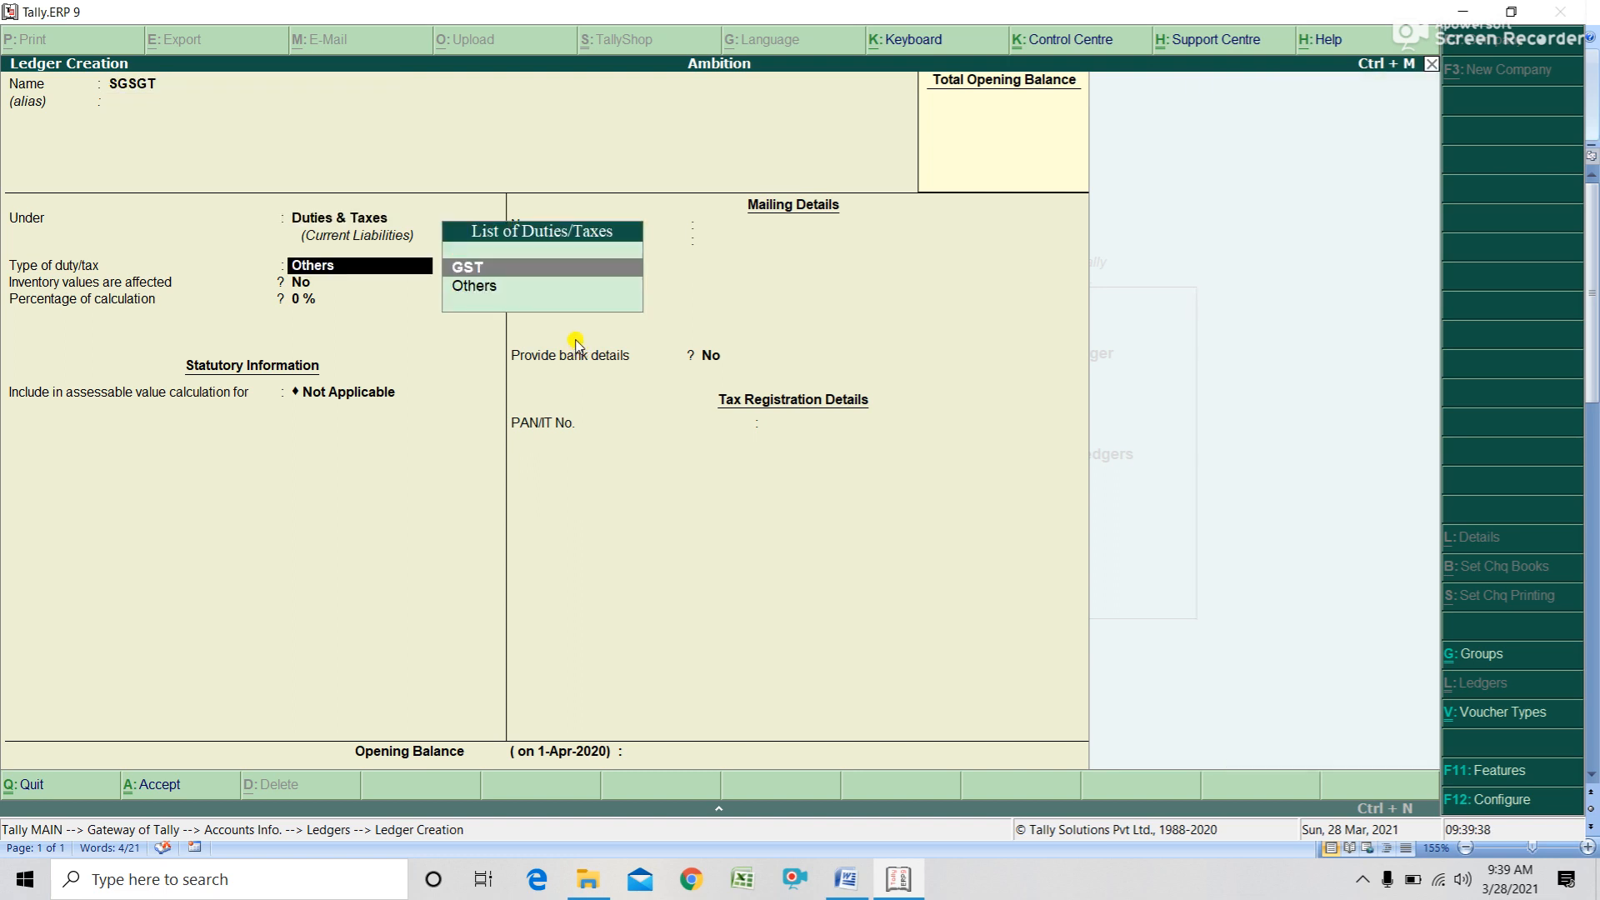
{"action": "key", "text": "Return"}
{"action": "key", "text": "Down"}
{"action": "key", "text": "Down"}
{"action": "key", "text": "Down"}
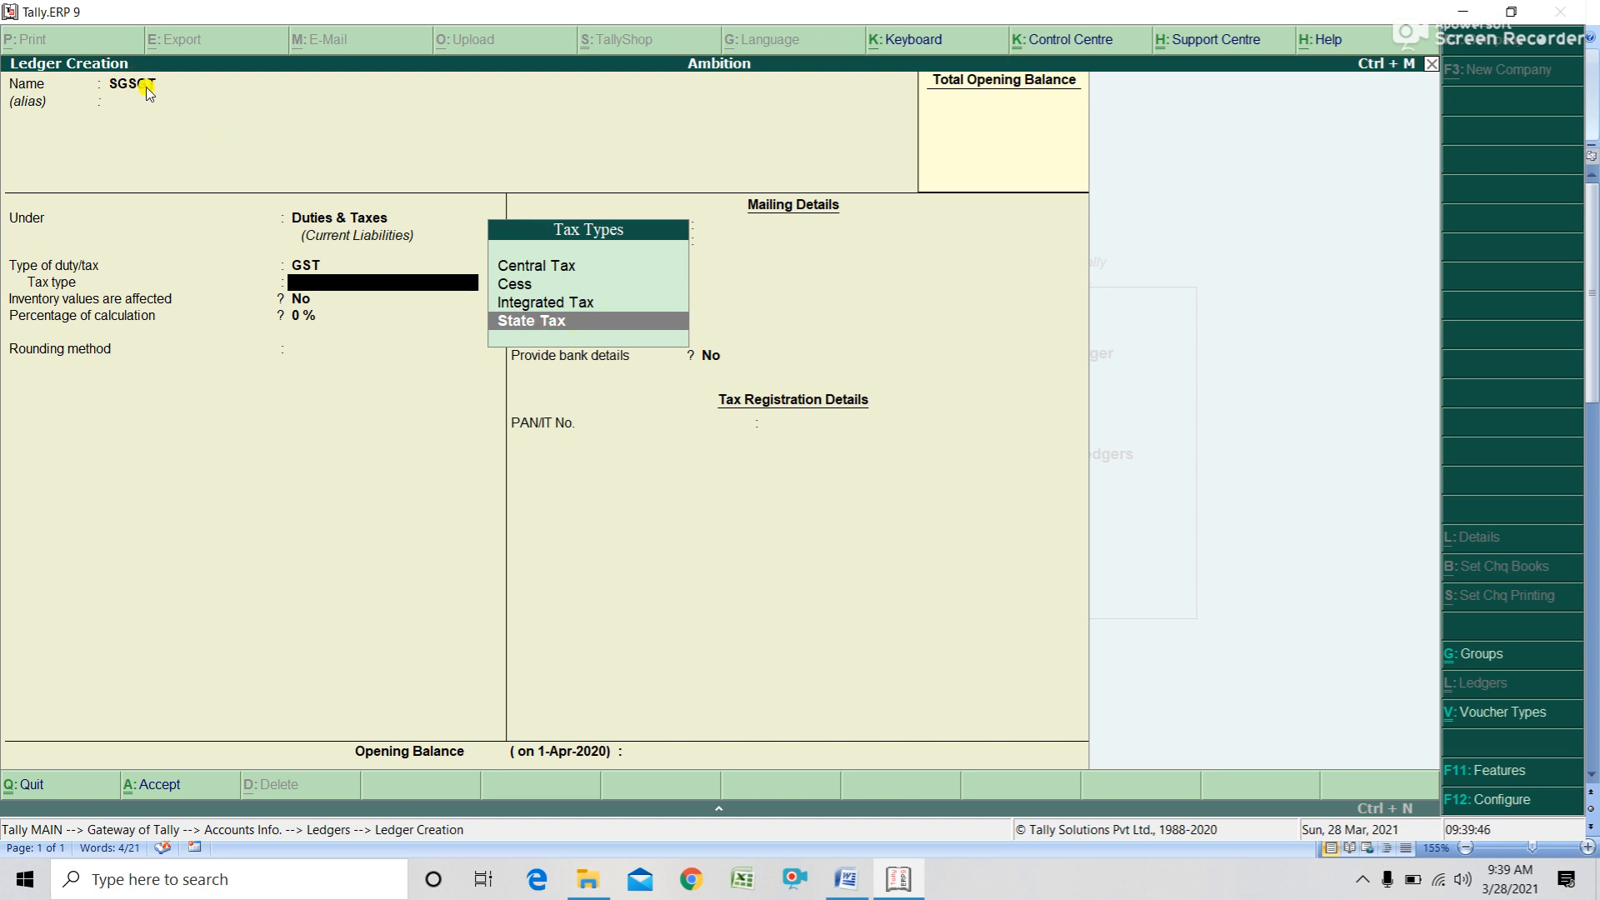
- Go back to the ledger name and correct it to SGST, keeping the Duties & Taxes group and GST duty type
{"action": "key", "text": "BackSpace"}
{"action": "key", "text": "BackSpace"}
{"action": "key", "text": "BackSpace"}
{"action": "key", "text": "BackSpace"}
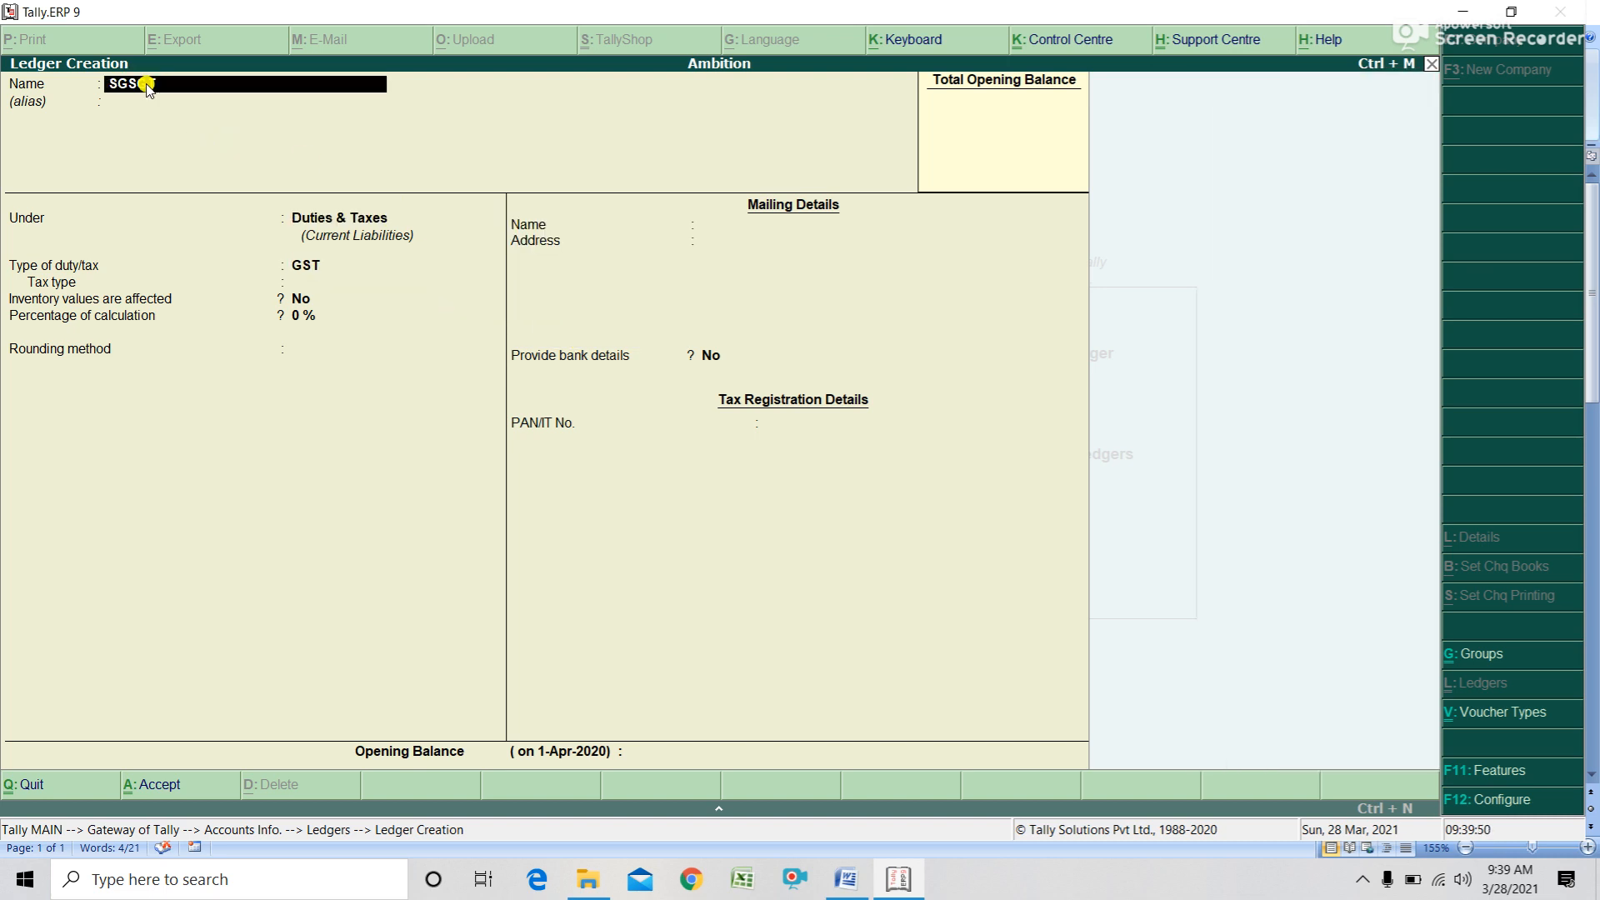
{"action": "type", "text": "SGST"}
{"action": "key", "text": "Return"}
{"action": "key", "text": "Return"}
{"action": "key", "text": "Return"}
{"action": "key", "text": "Return"}
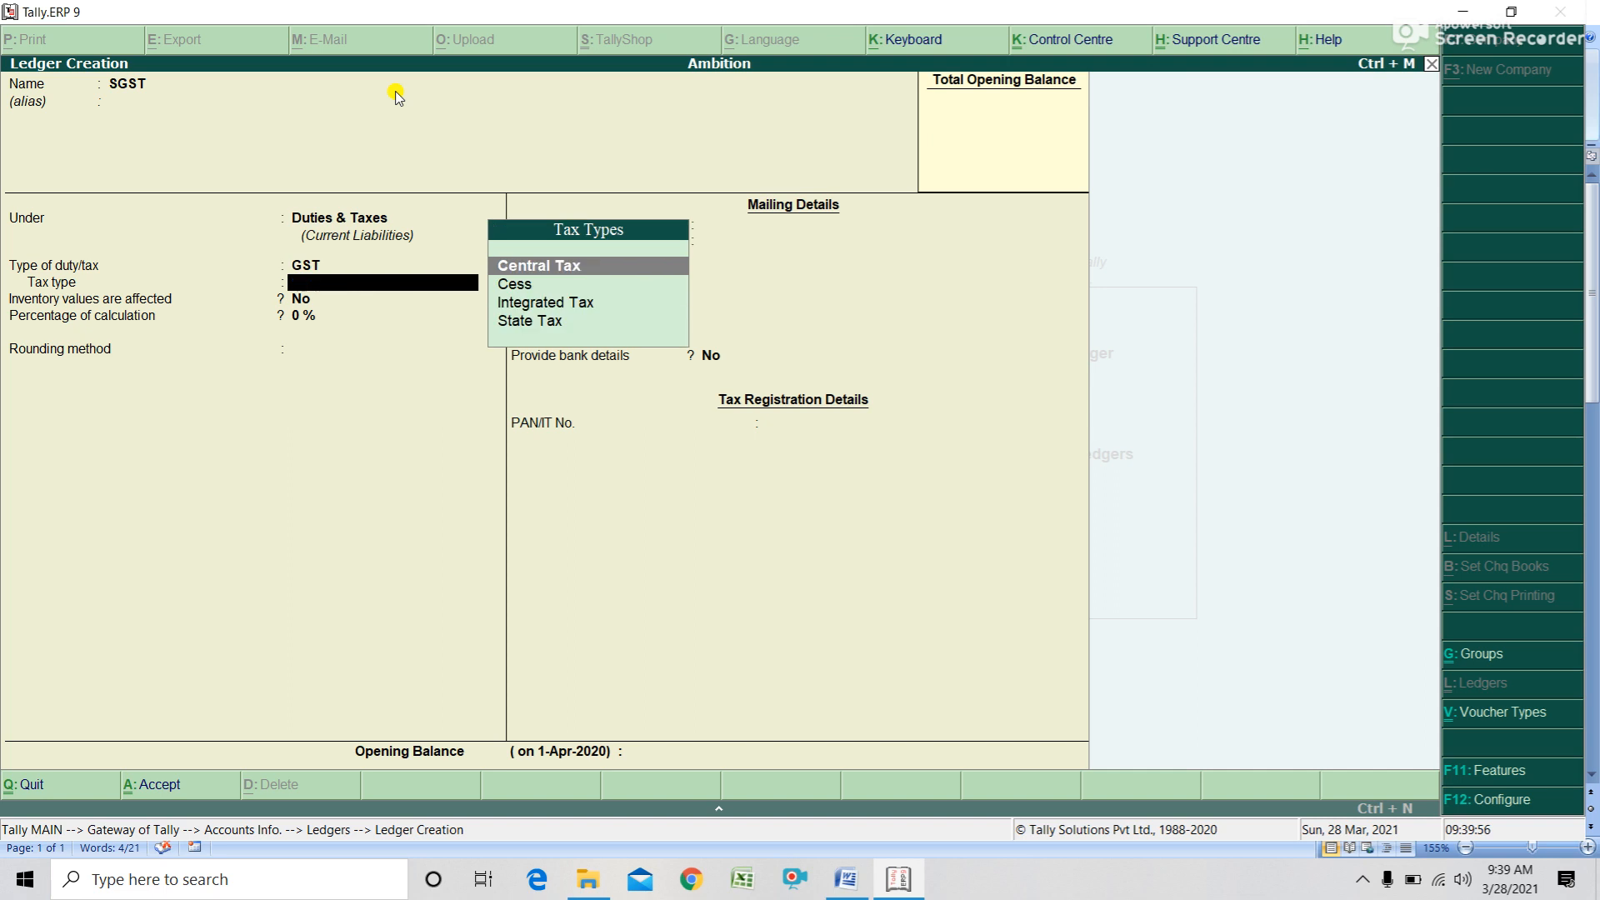
- Set the SGST ledger's tax type to State Tax and percentage of calculation to 9 %, leave rounding Not Applicable, and save it
{"action": "key", "text": "Down"}
{"action": "key", "text": "Down"}
{"action": "key", "text": "Down"}
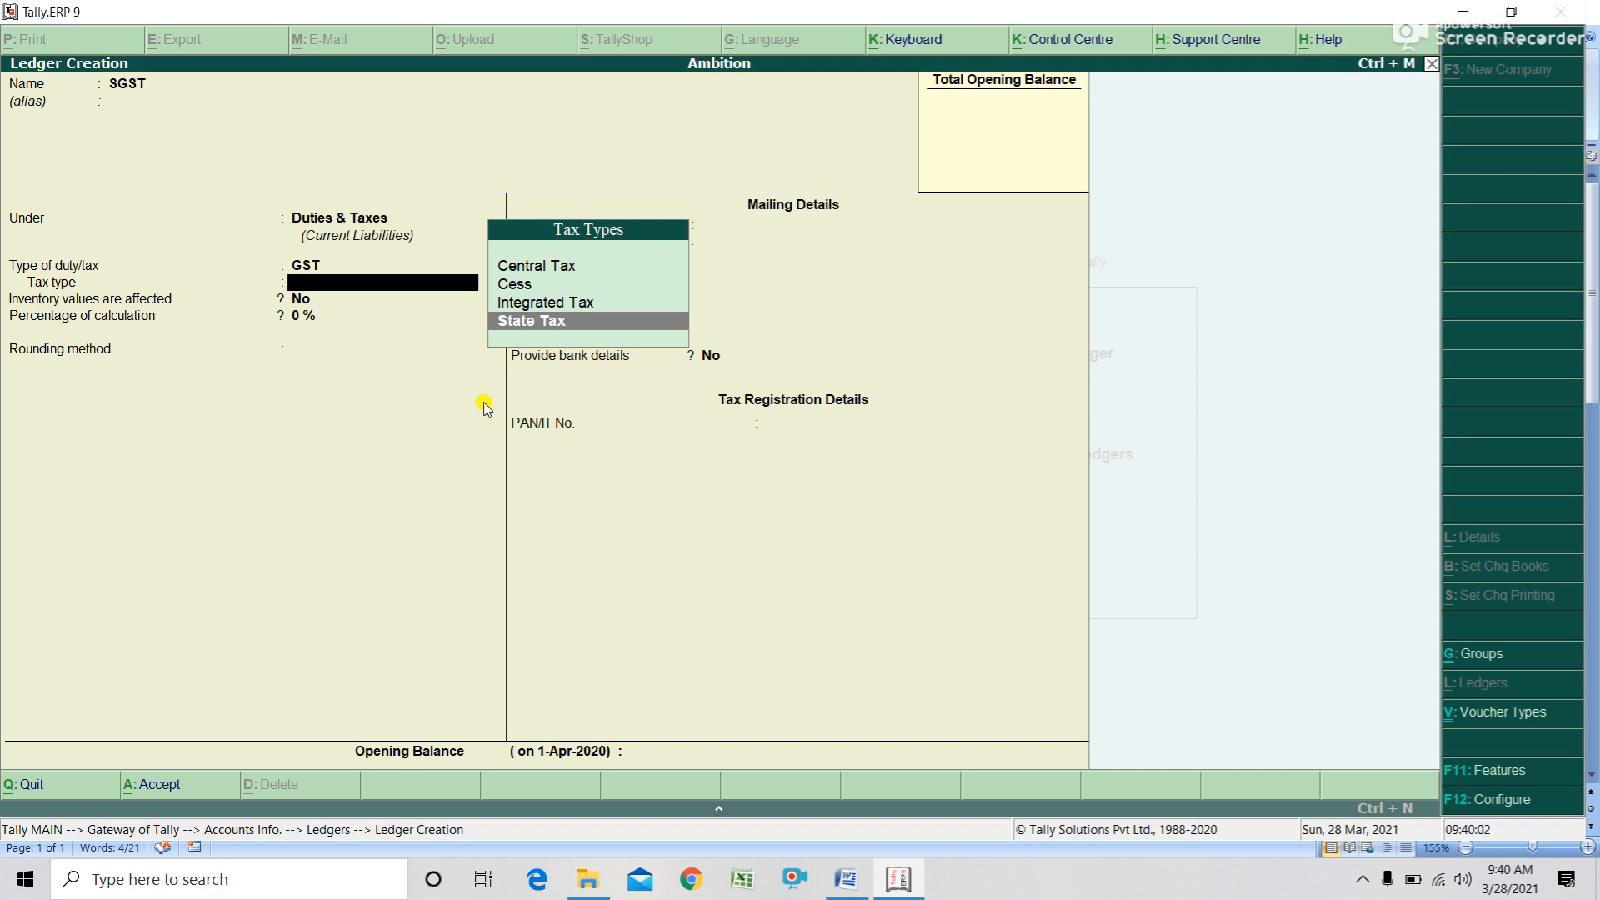
{"action": "key", "text": "Return"}
{"action": "type", "text": "9"}
{"action": "key", "text": "Return"}
{"action": "key", "text": "Return"}
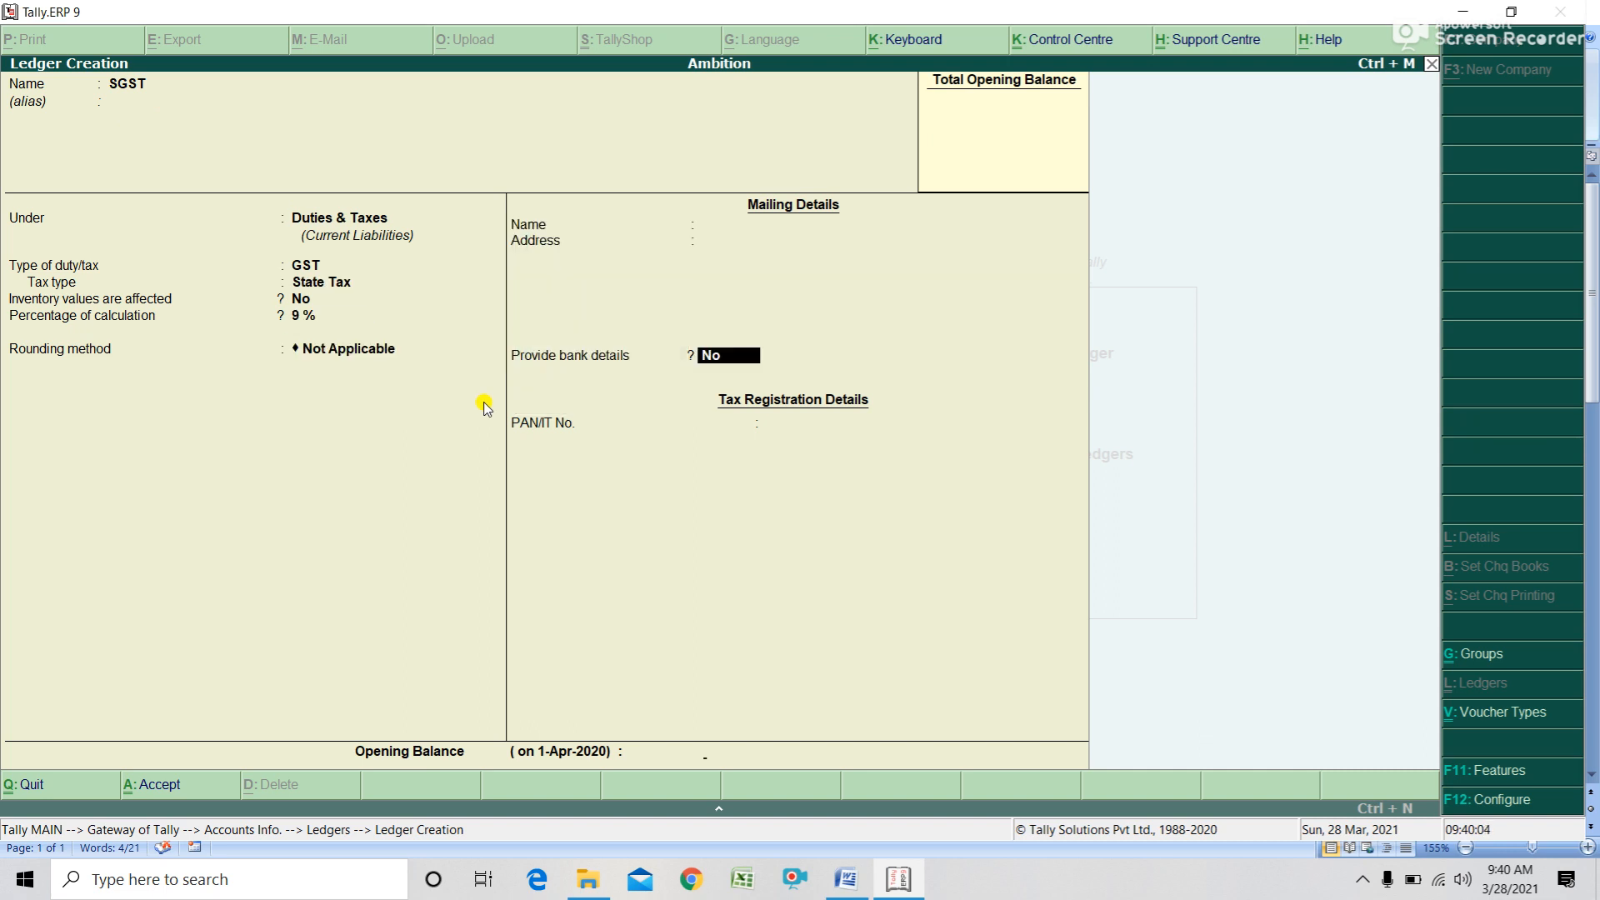
{"action": "key", "text": "Return"}
{"action": "key", "text": "Return"}
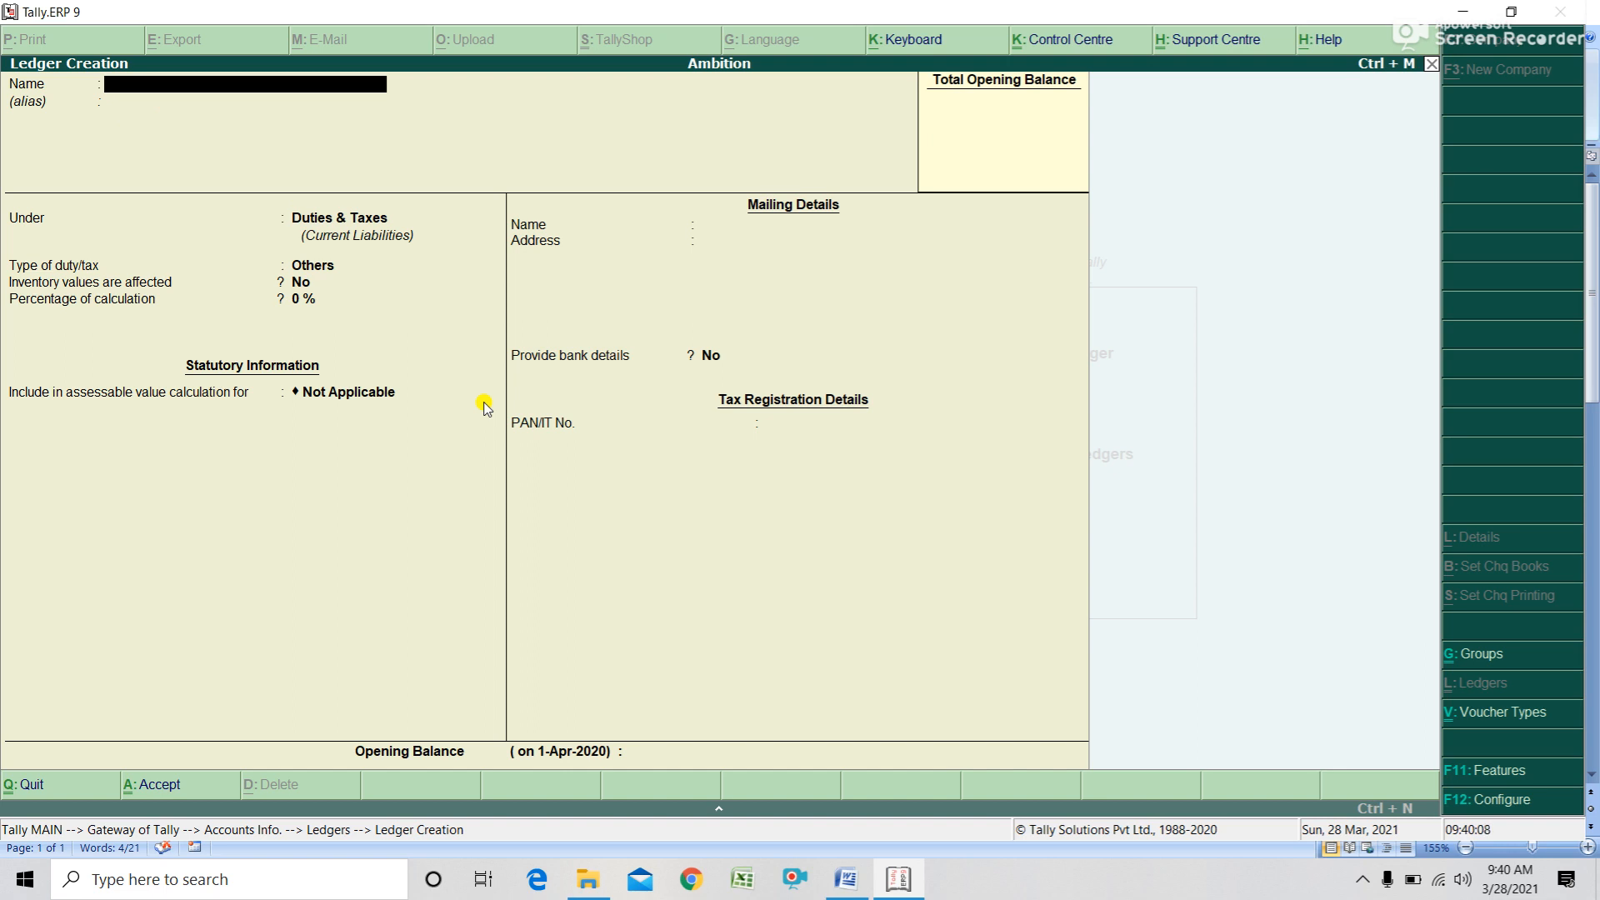
- Leave ledger creation, return to the Gateway of Tally, and open a new Purchase accounting voucher with supplier invoice number 1
{"action": "key", "text": "Escape"}
{"action": "key", "text": "Return"}
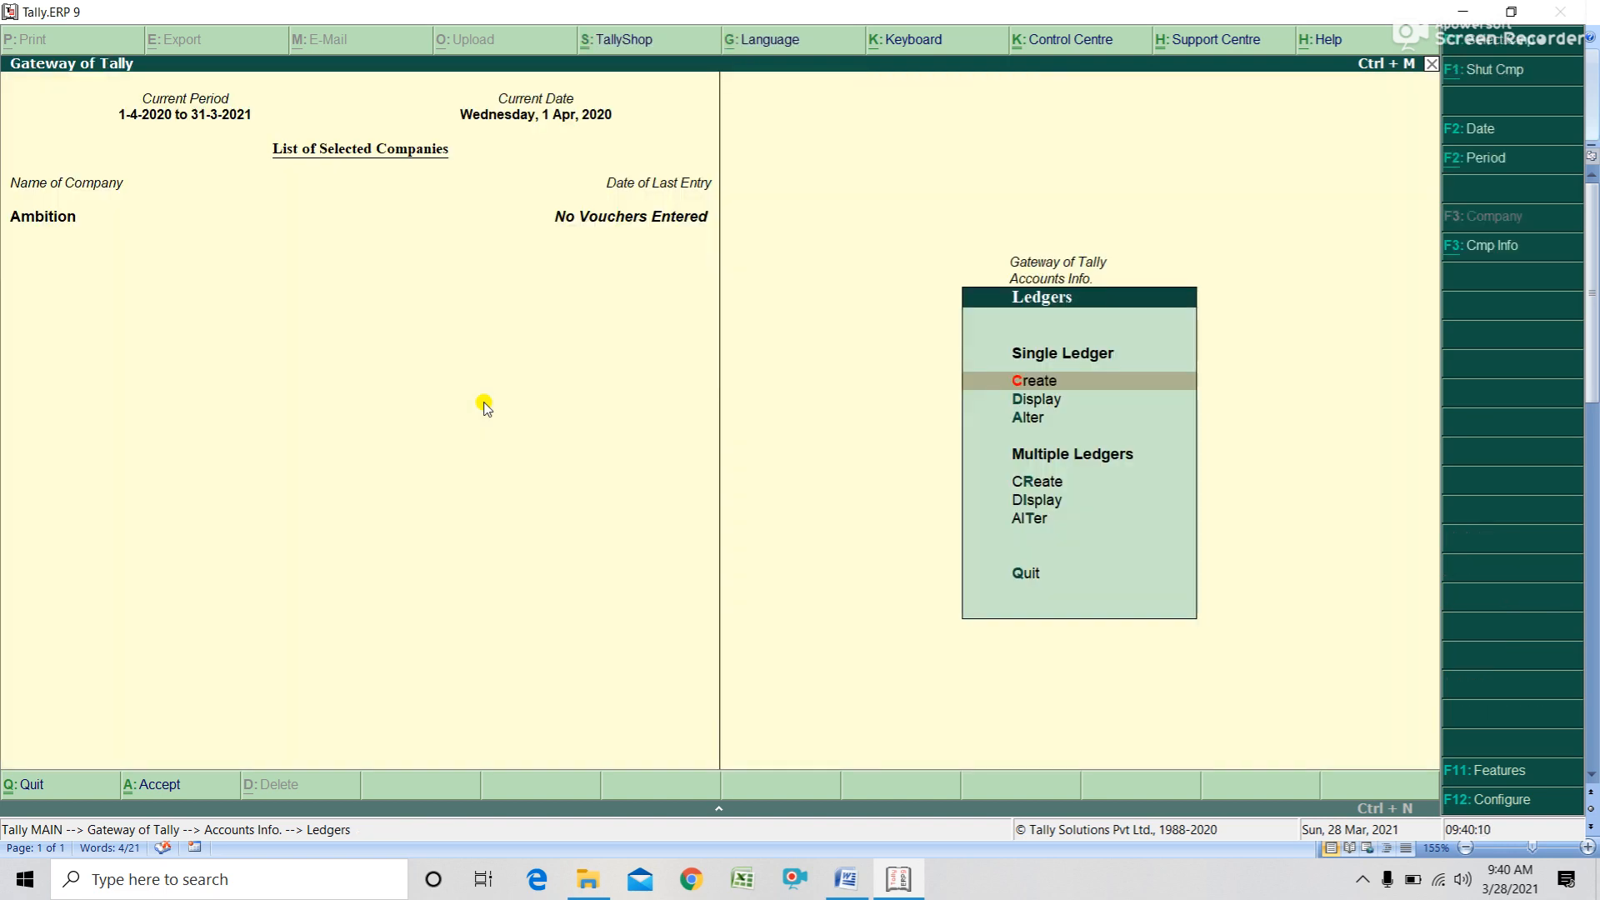
{"action": "key", "text": "Escape"}
{"action": "key", "text": "Escape"}
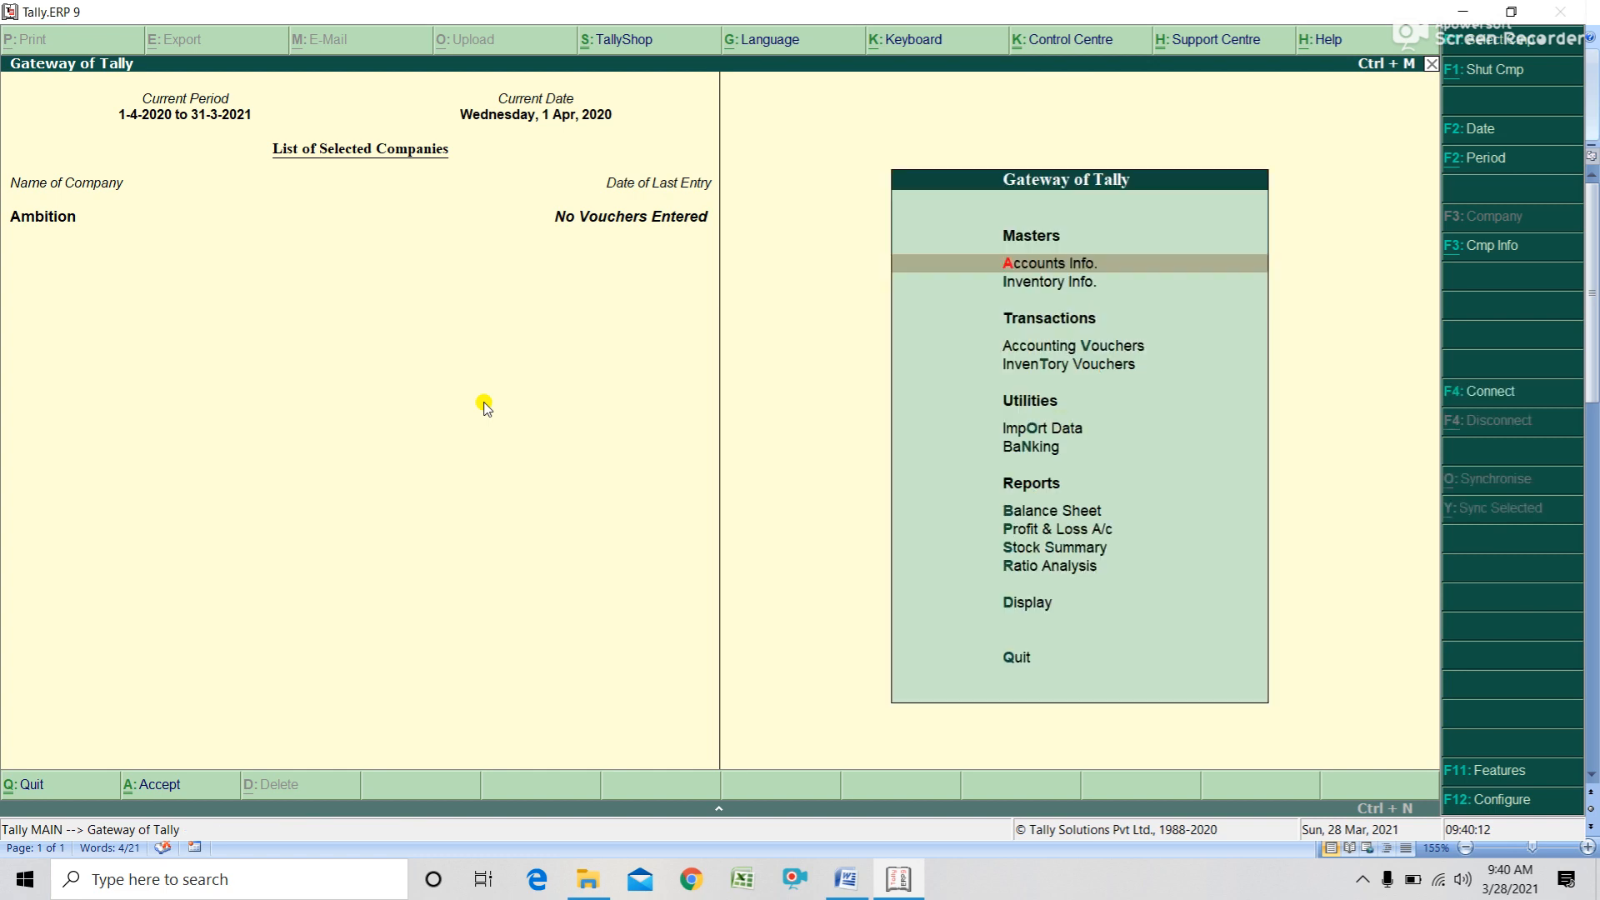
{"action": "key", "text": "Down"}
{"action": "key", "text": "Down"}
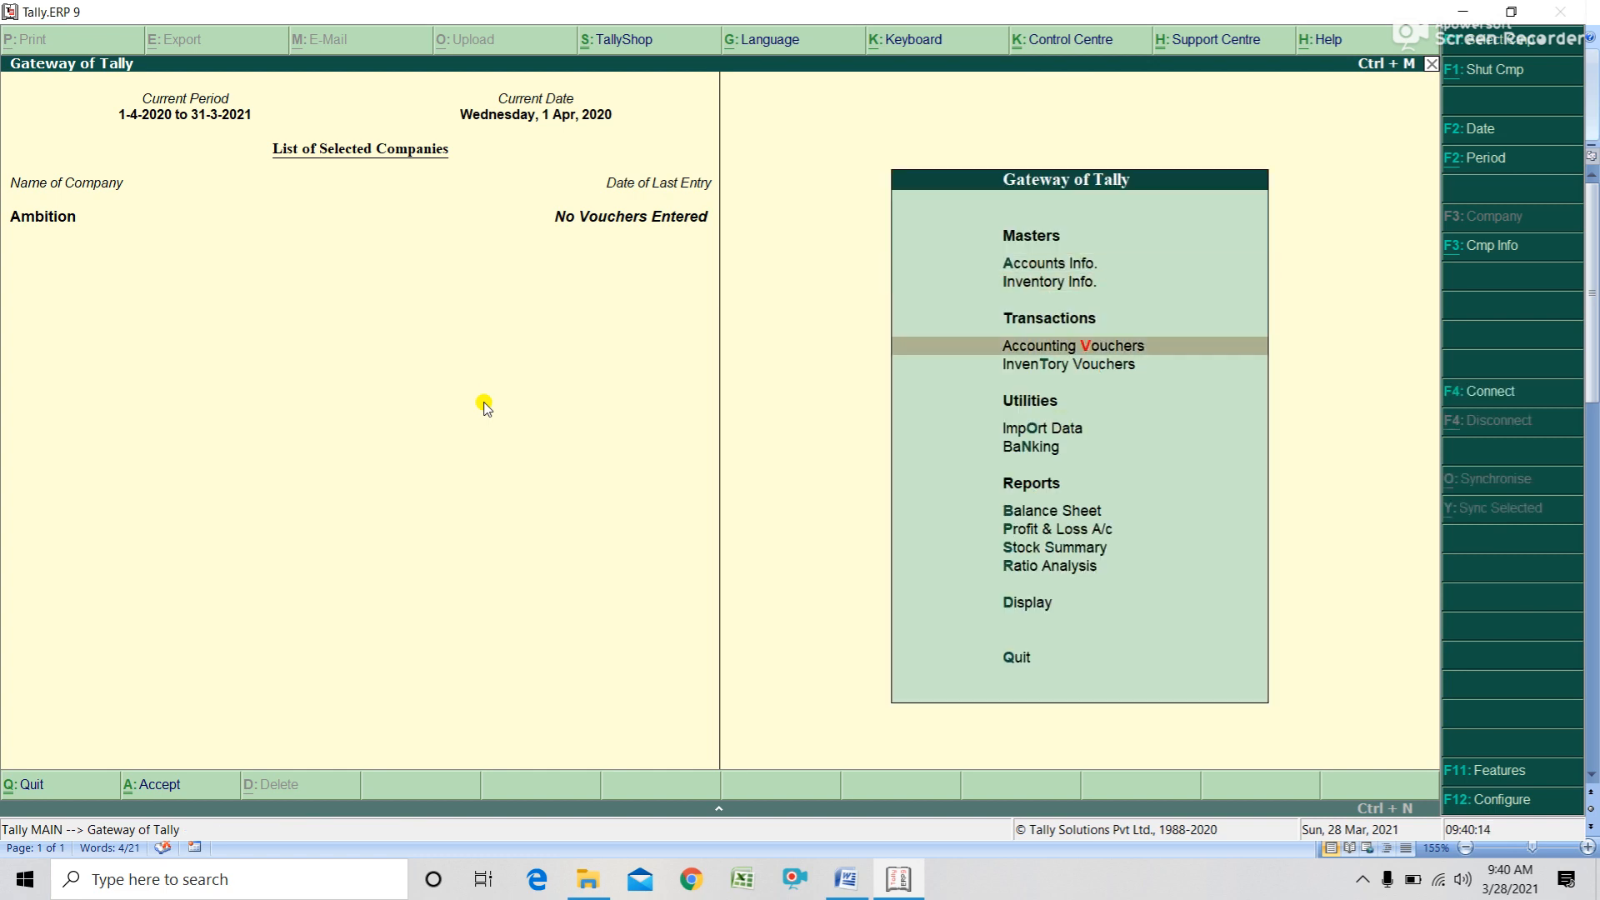
{"action": "key", "text": "Return"}
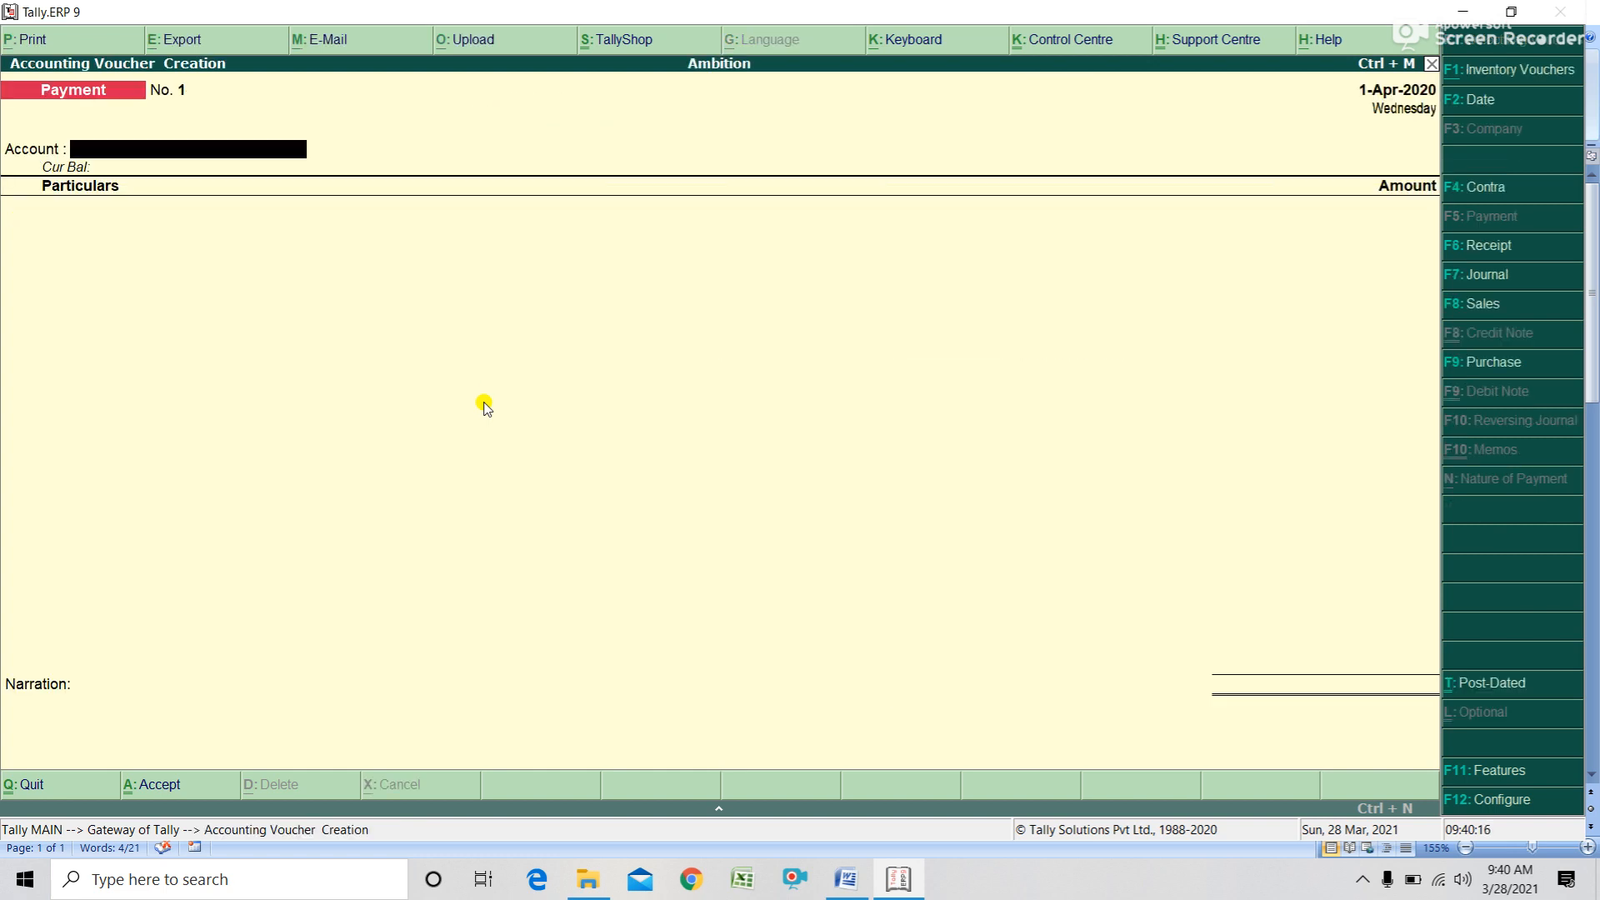
{"action": "left_click", "coordinate": [1492, 364]}
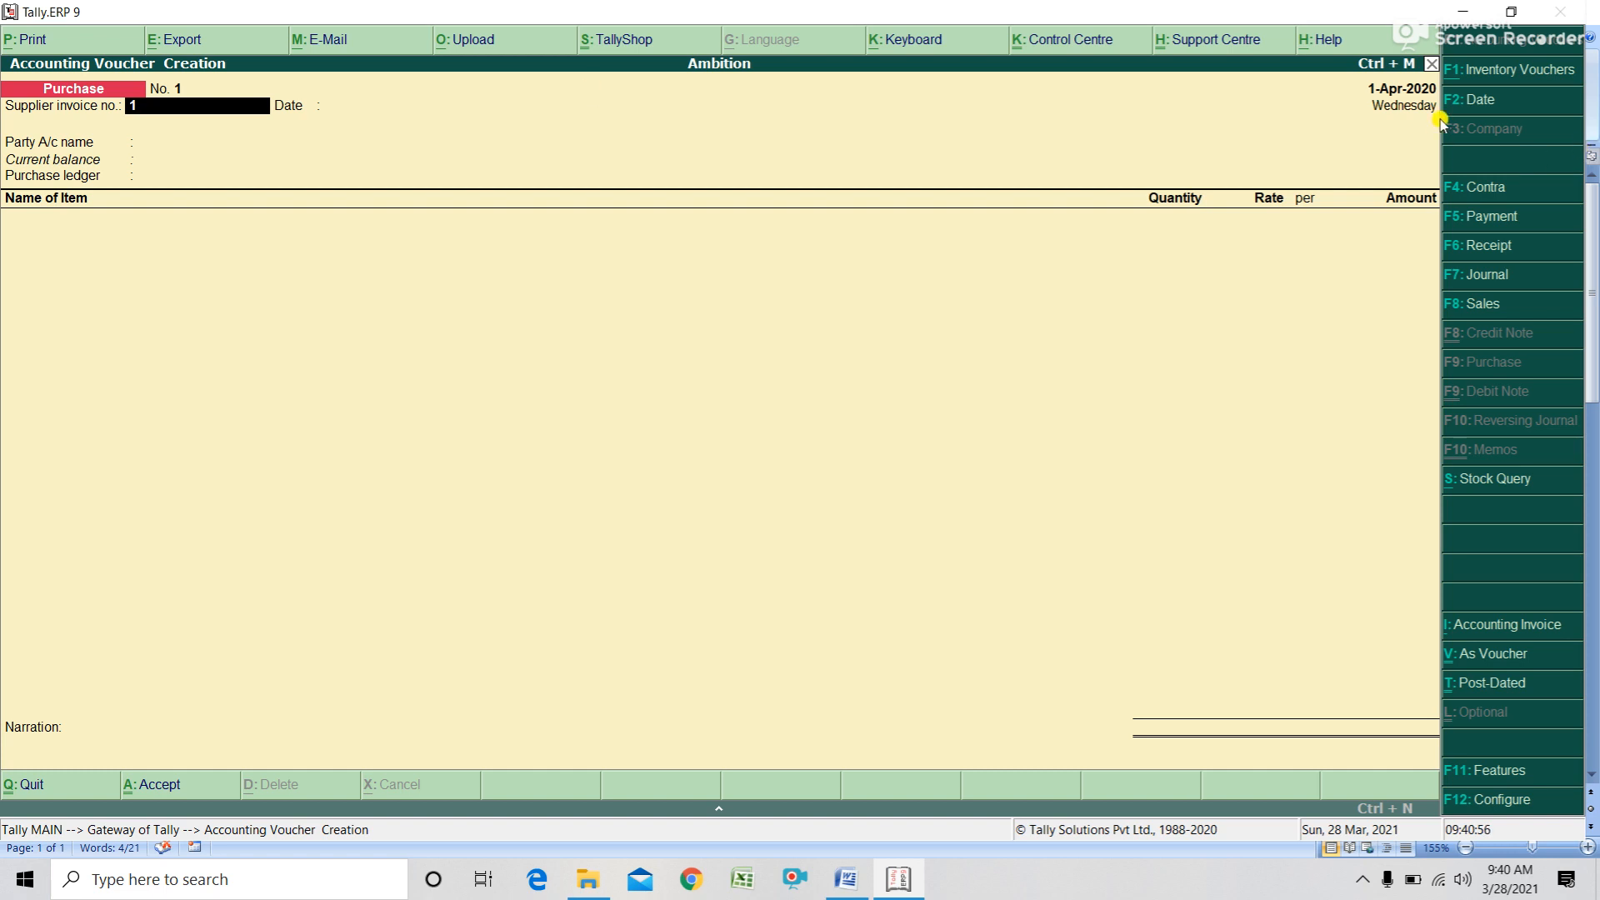
- Set the purchase voucher date to 1-Jul-2020 and leave the supplier invoice number and invoice date blank
{"action": "left_click", "coordinate": [1473, 100]}
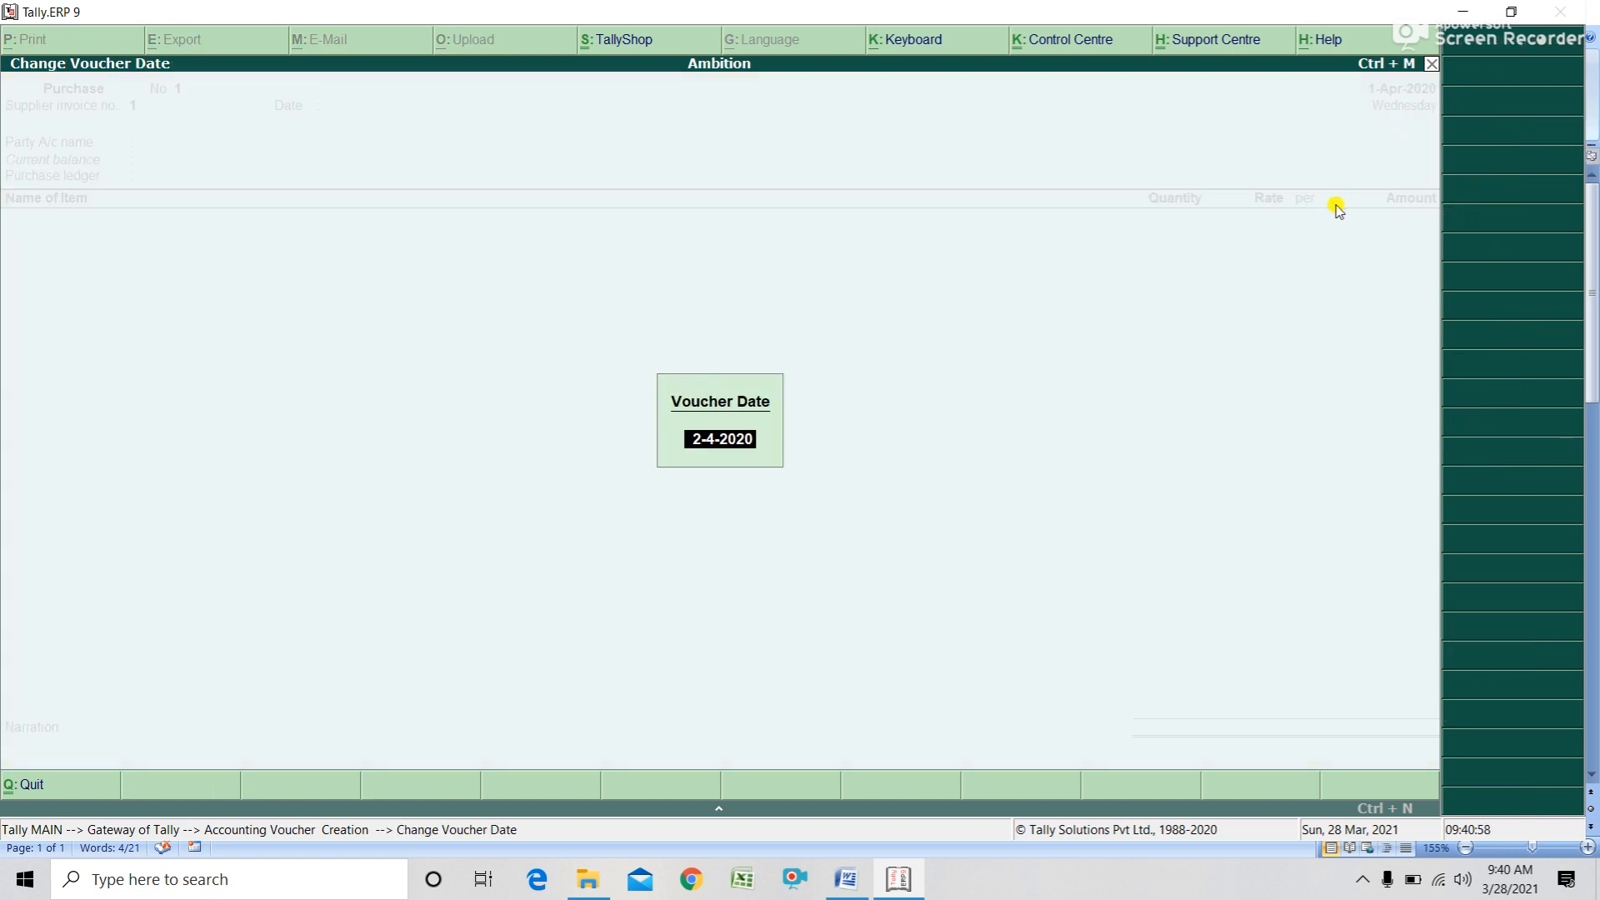
{"action": "type", "text": "1-7"}
{"action": "key", "text": "Return"}
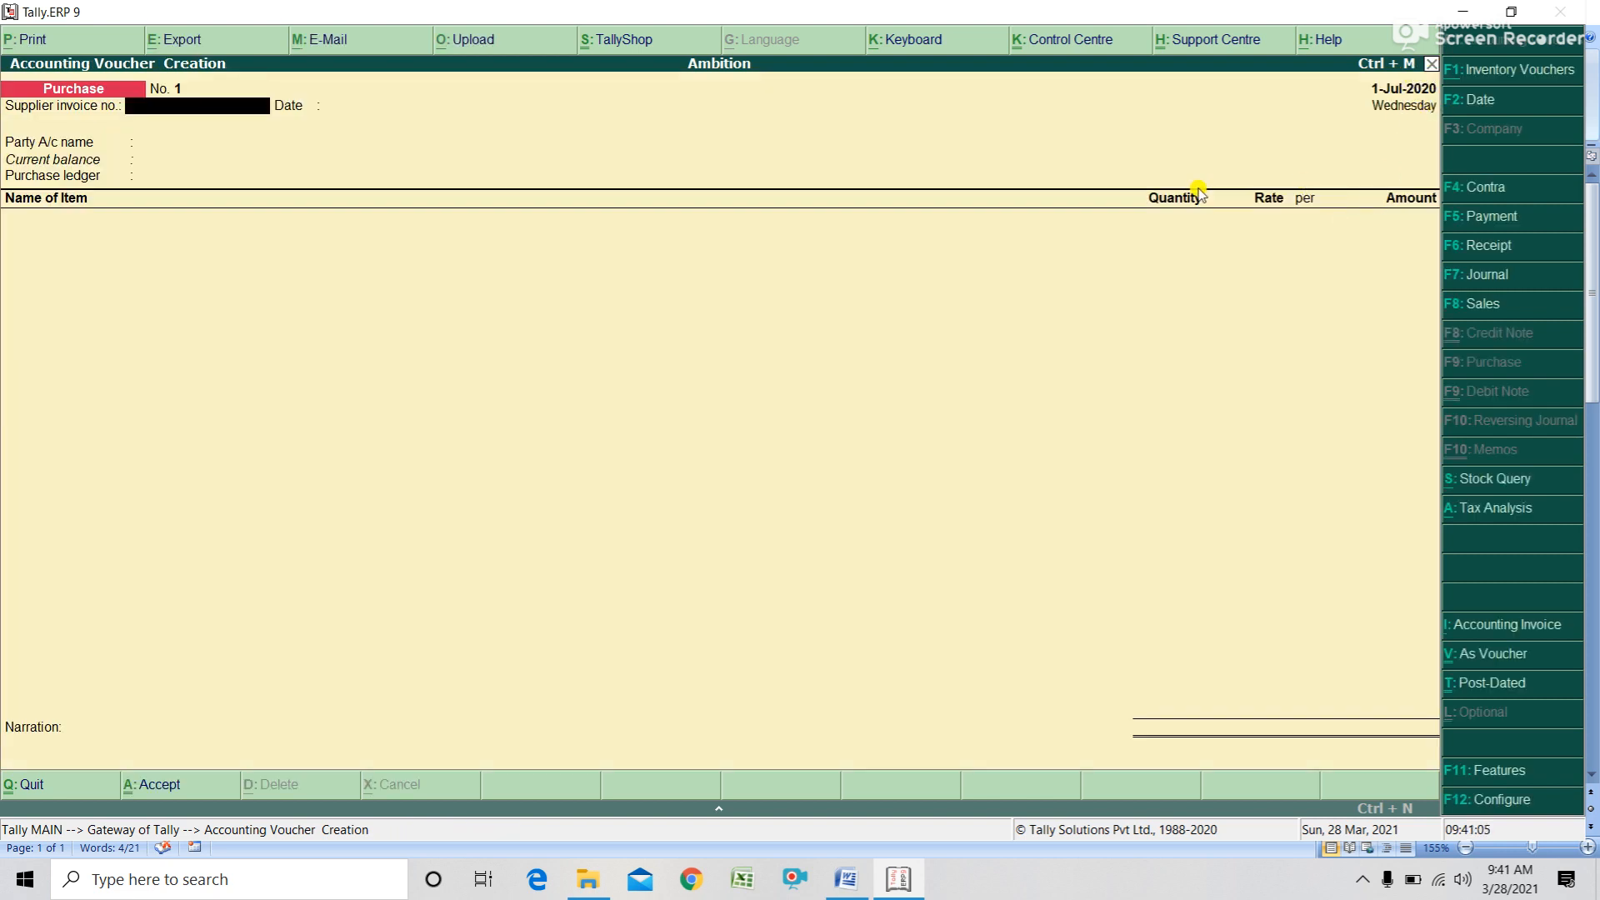
{"action": "key", "text": "Return"}
{"action": "key", "text": "Return"}
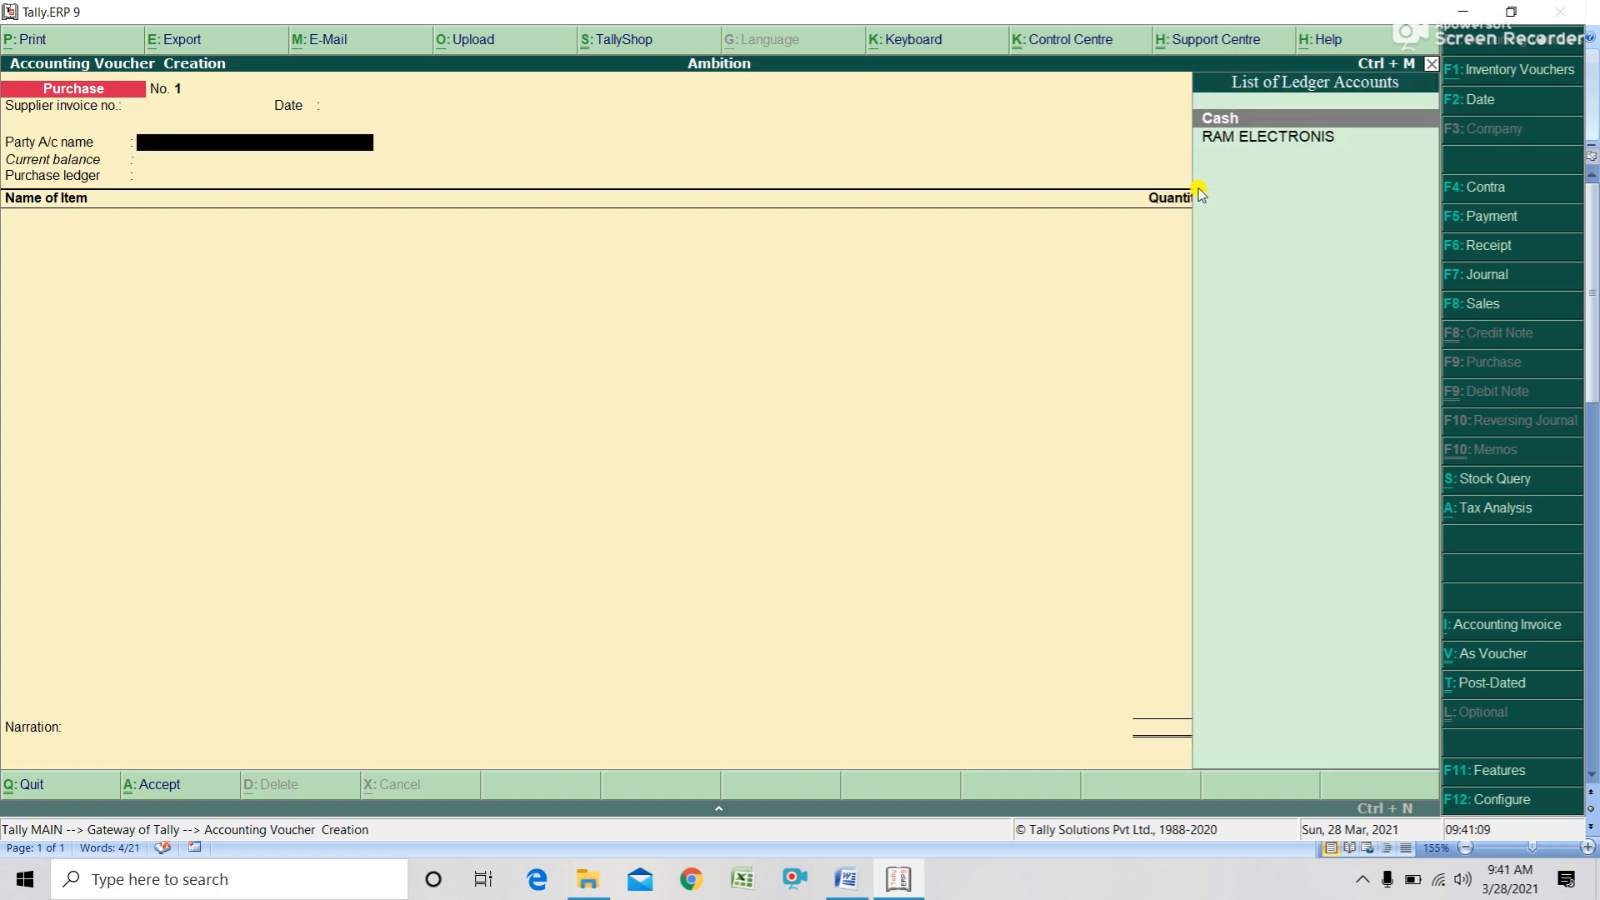
- Choose RAM ELECTRONIS as the party account, accept its details with state Jharkhand, and select PURCHASE A/C as the purchase ledger
{"action": "key", "text": "Down"}
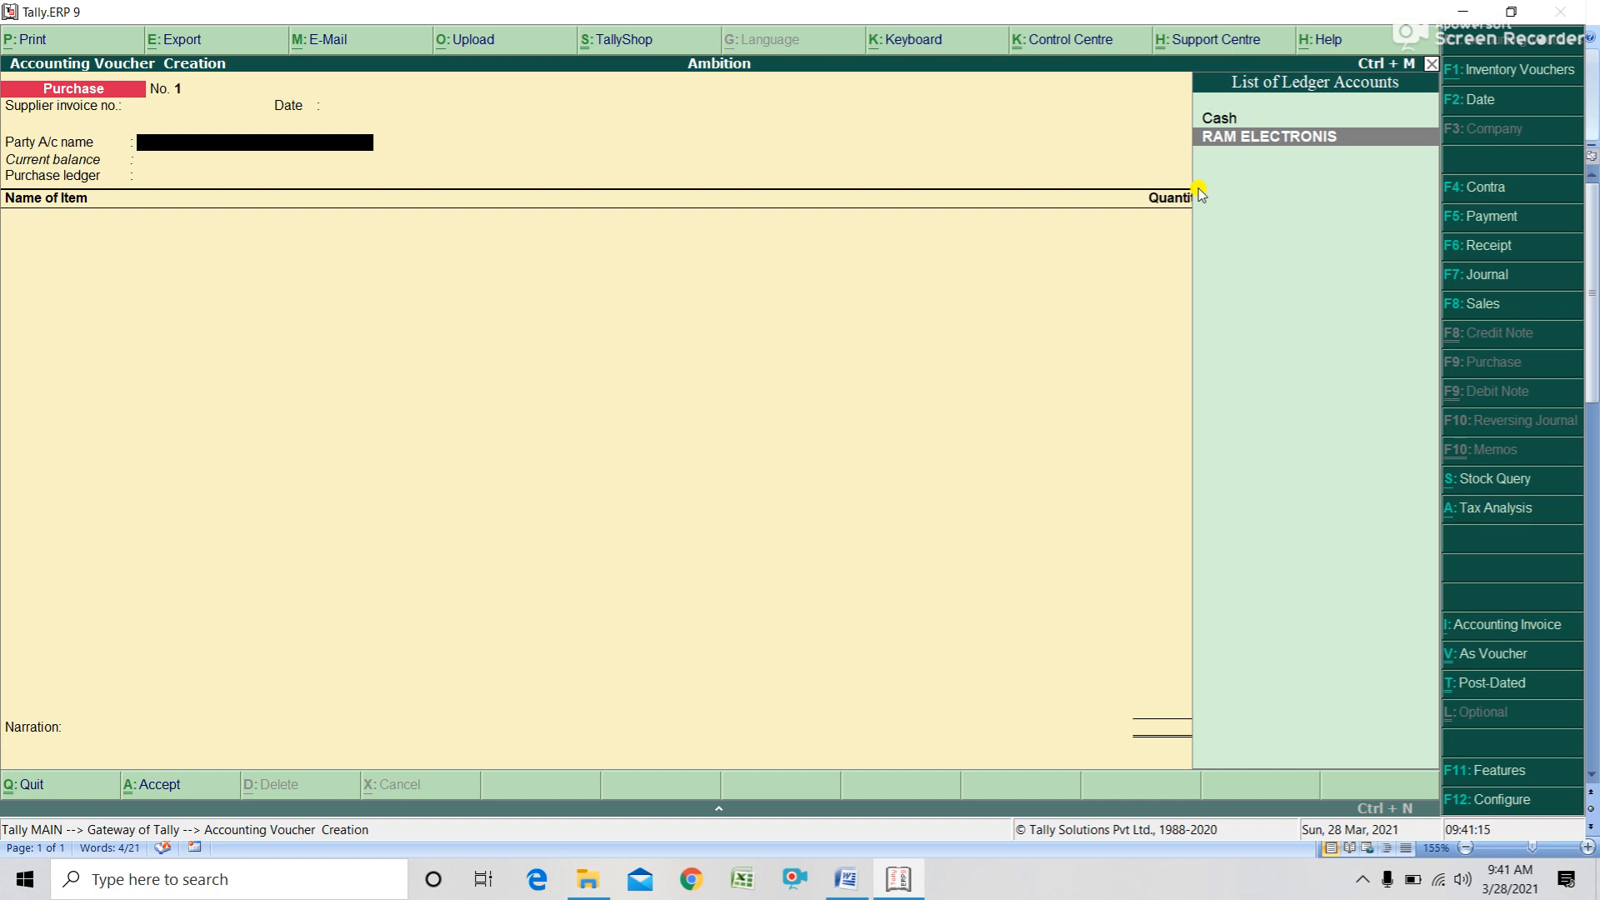
{"action": "key", "text": "Return"}
{"action": "key", "text": "Return"}
{"action": "key", "text": "Return"}
{"action": "key", "text": "Return"}
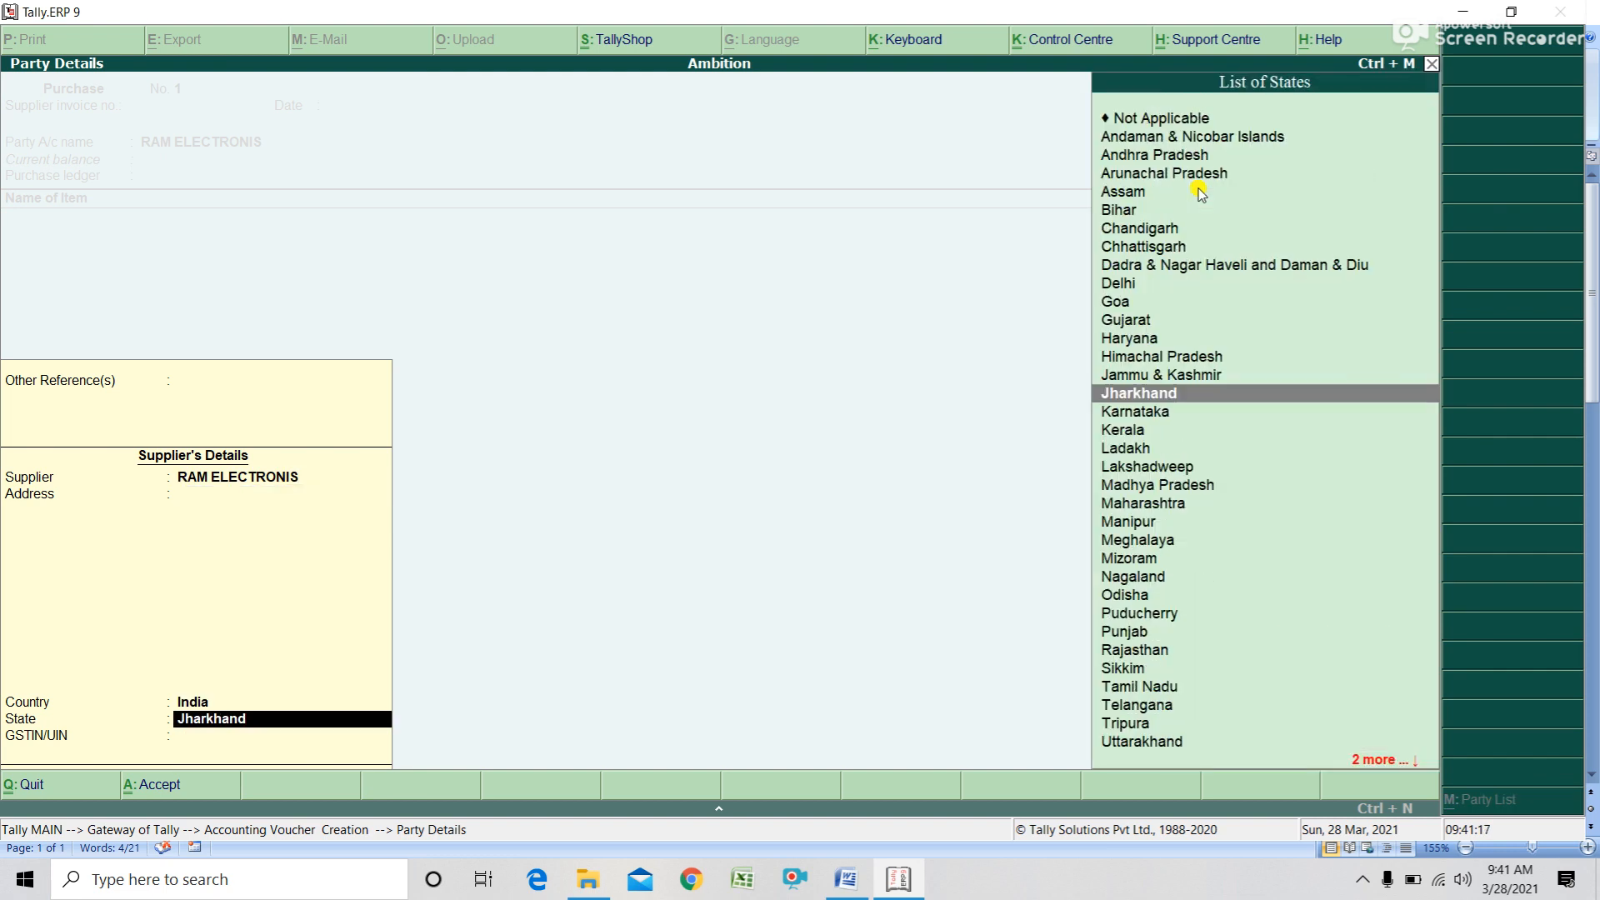
{"action": "key", "text": "Return"}
{"action": "key", "text": "Return"}
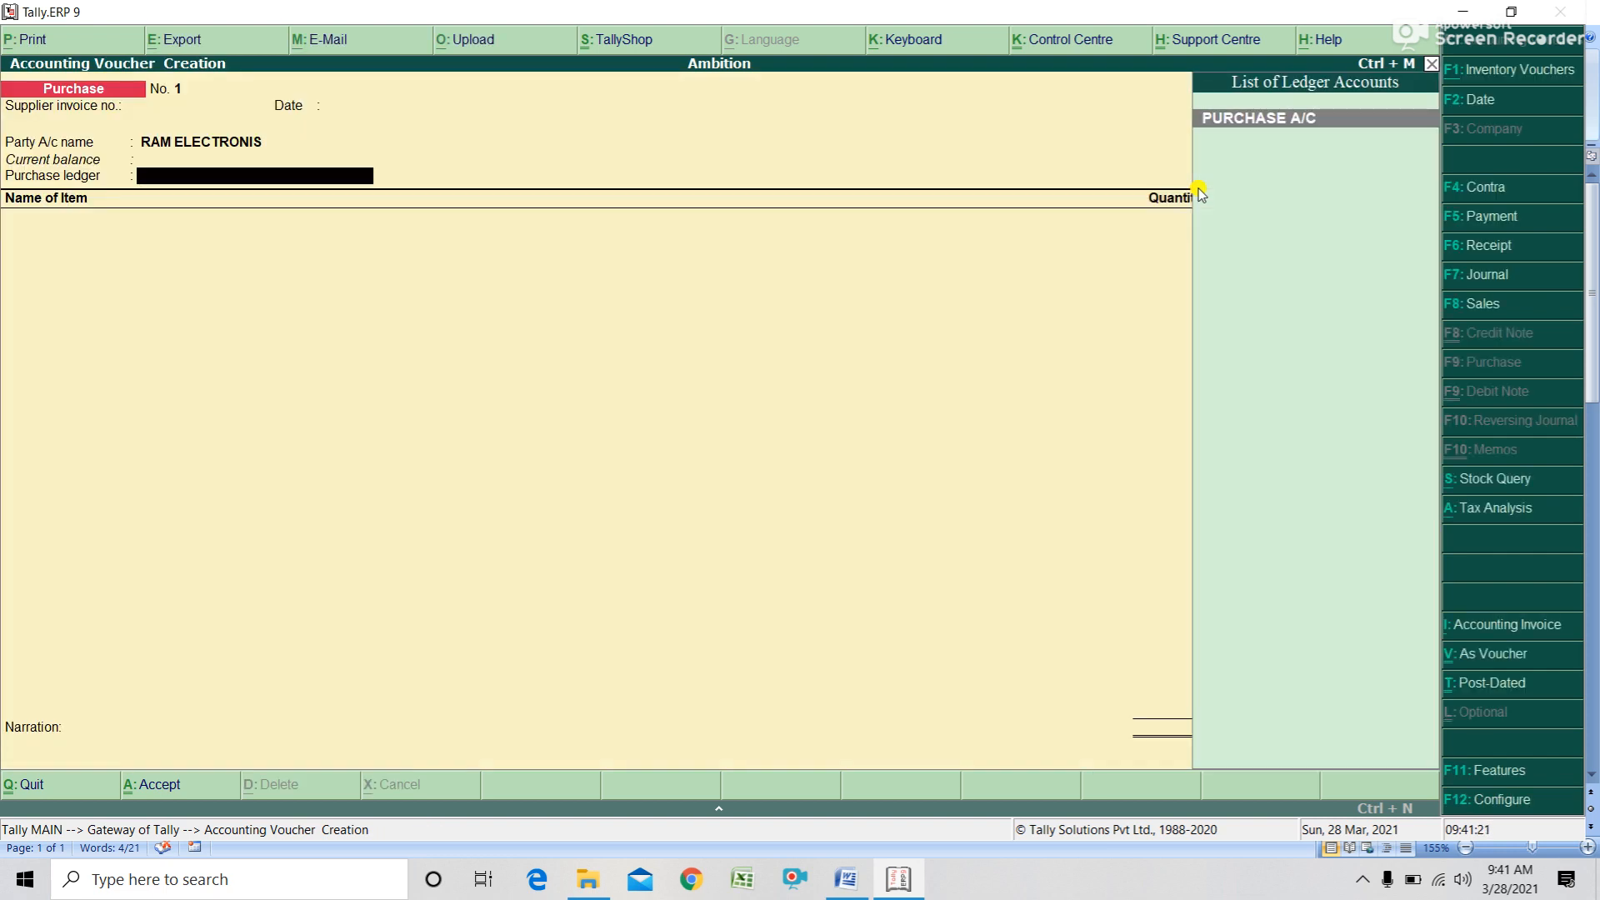
{"action": "key", "text": "Return"}
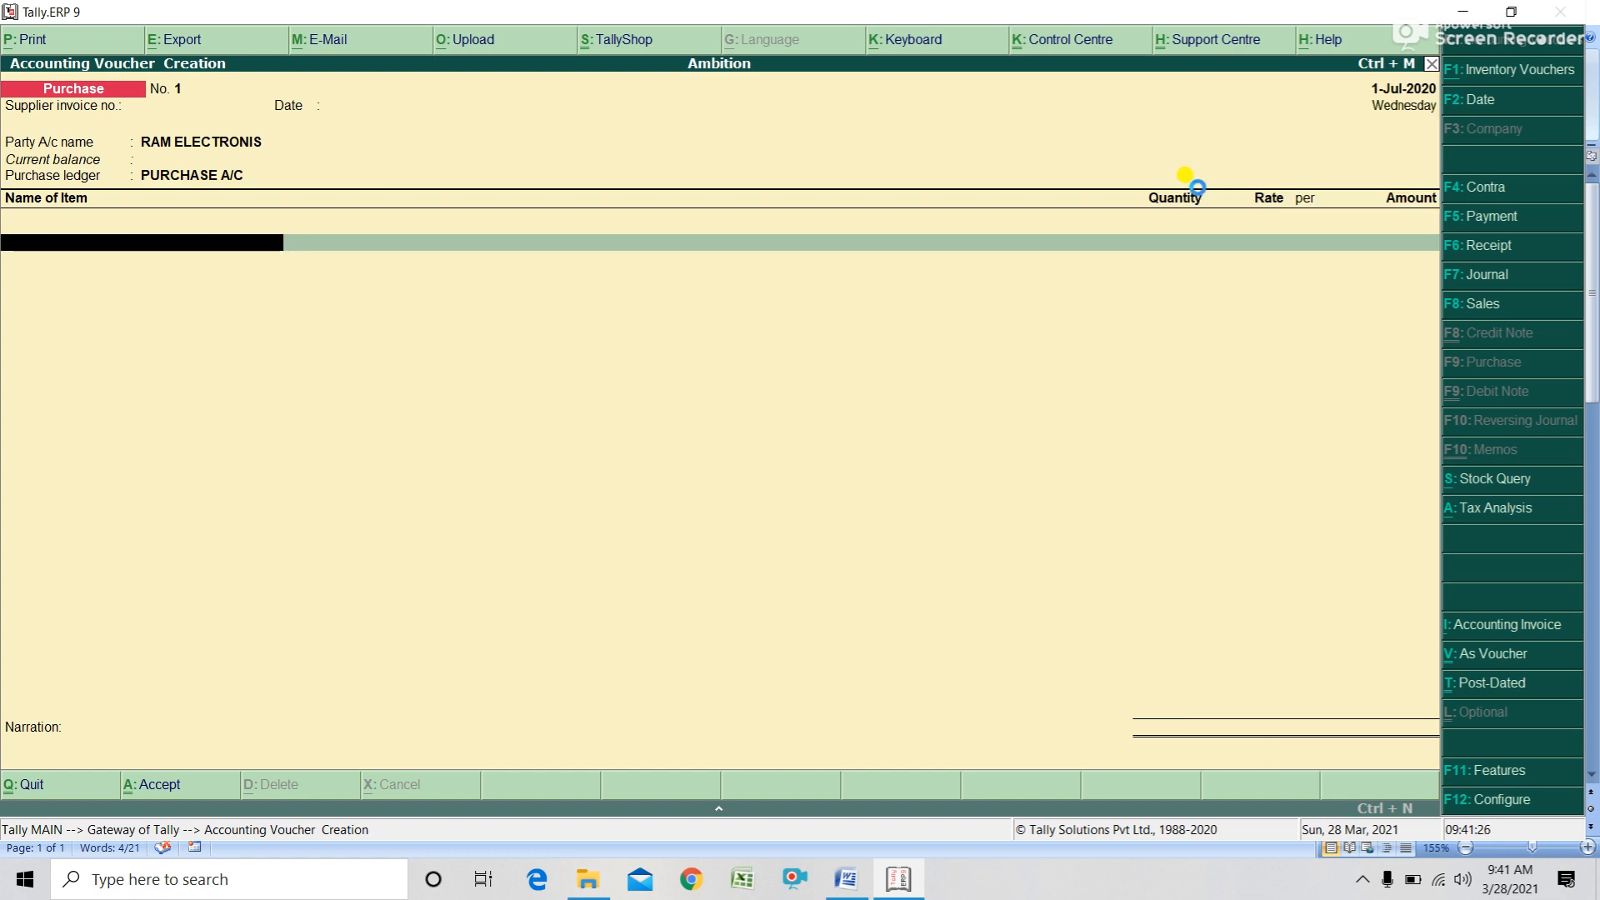
- Start creating a stock item named LG MOUSE from the voucher's first item line
{"action": "key", "text": "alt+c"}
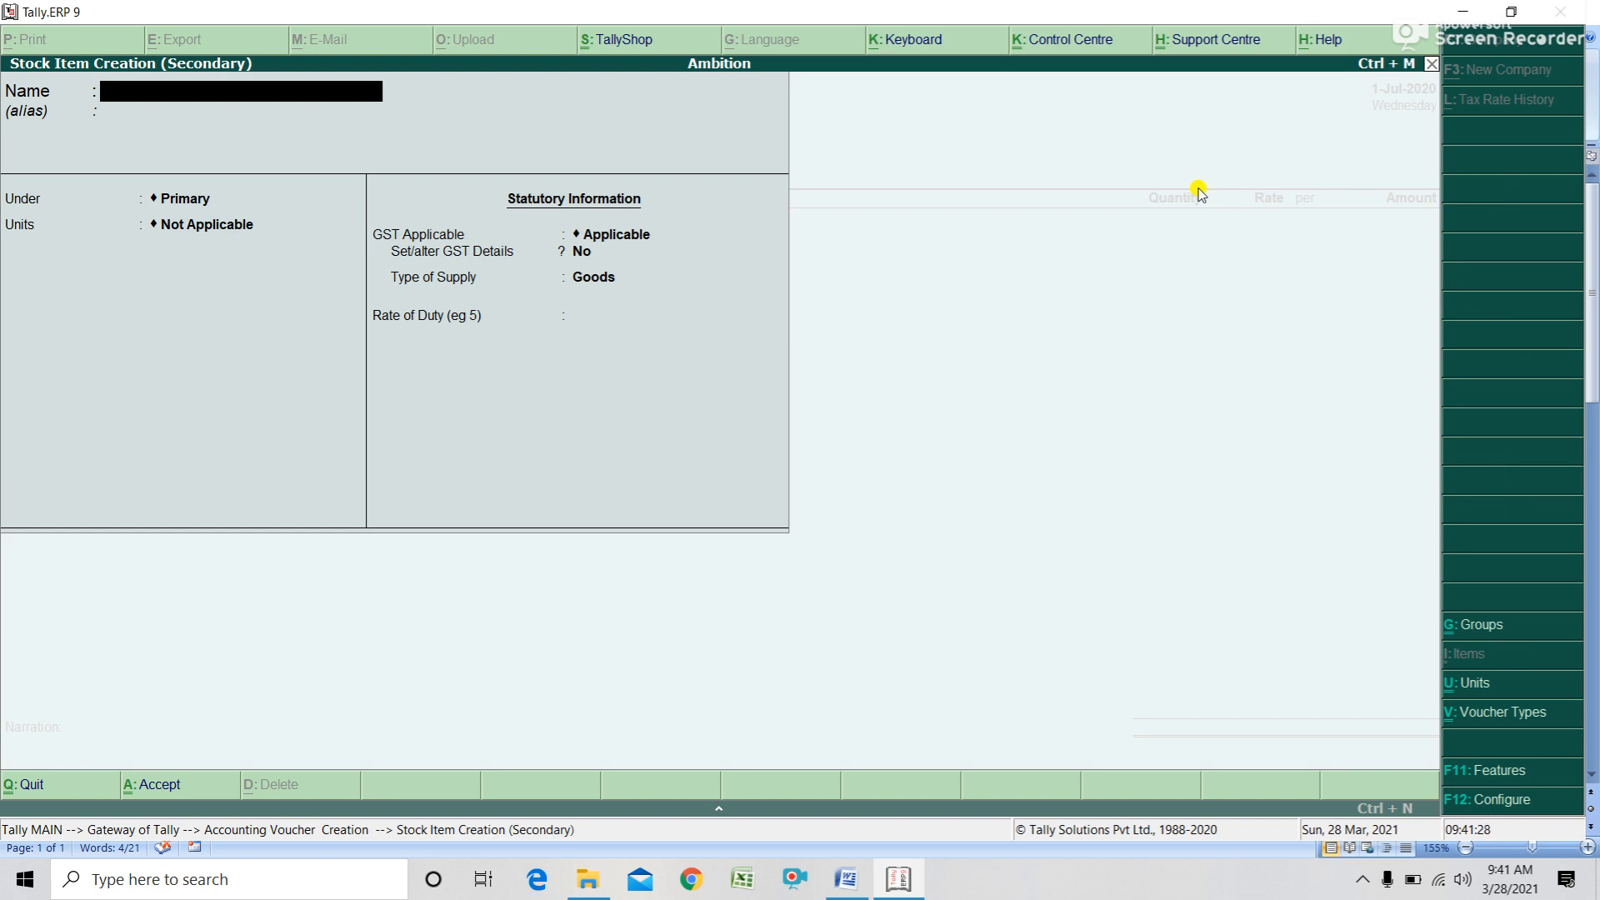
{"action": "type", "text": "LG"}
{"action": "type", "text": " MONI"}
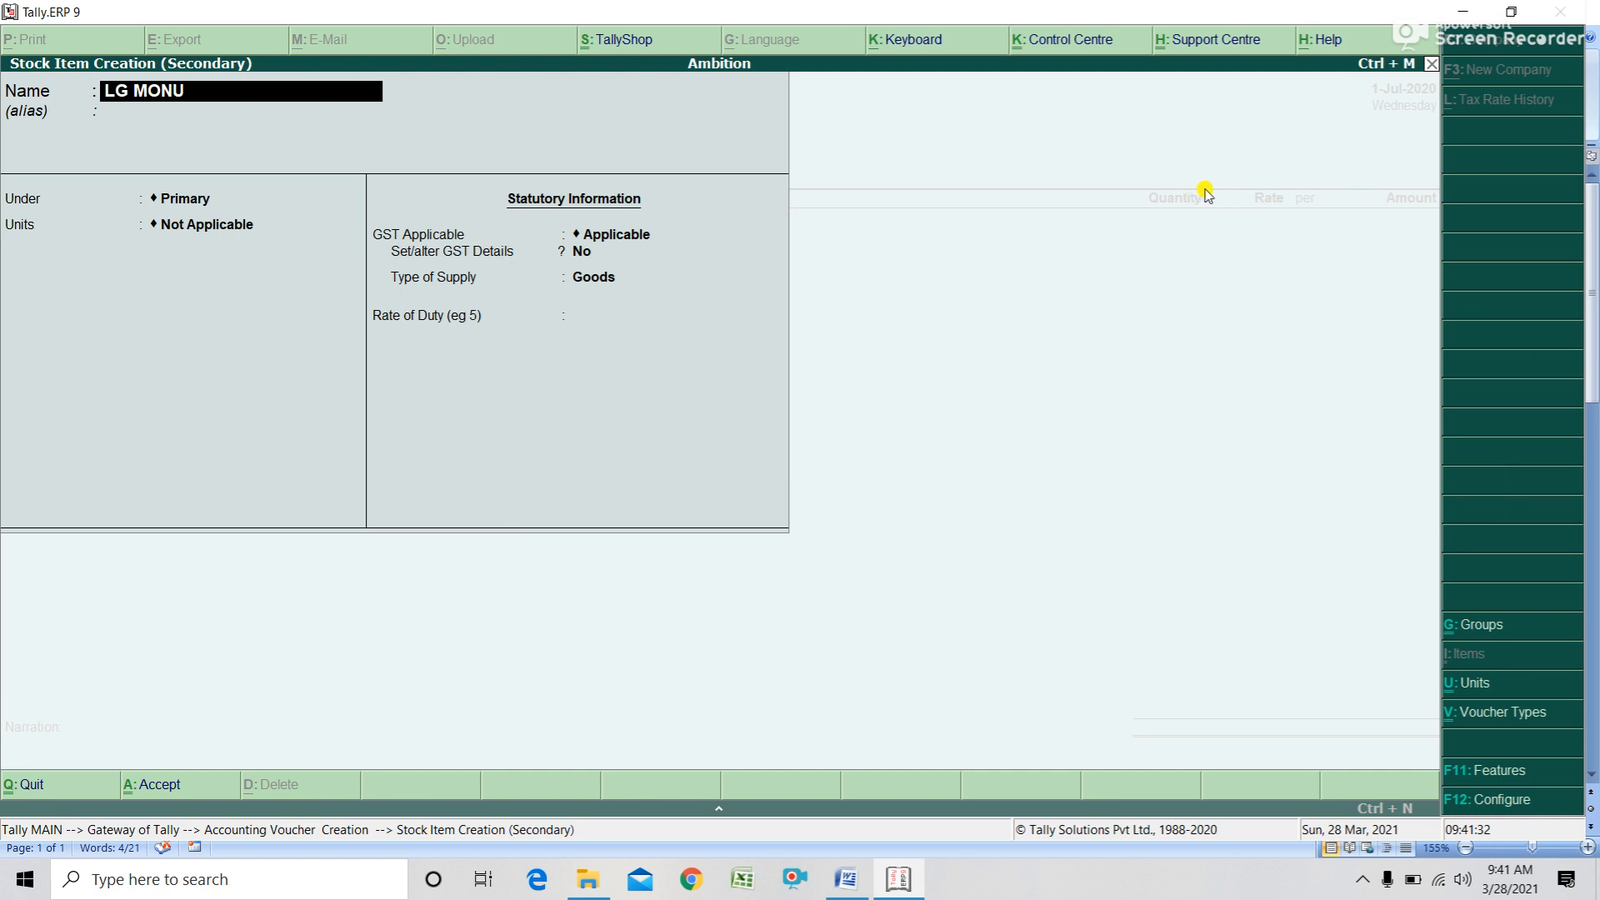
{"action": "key", "text": "BackSpace"}
{"action": "key", "text": "BackSpace"}
{"action": "type", "text": "USE"}
{"action": "key", "text": "Return"}
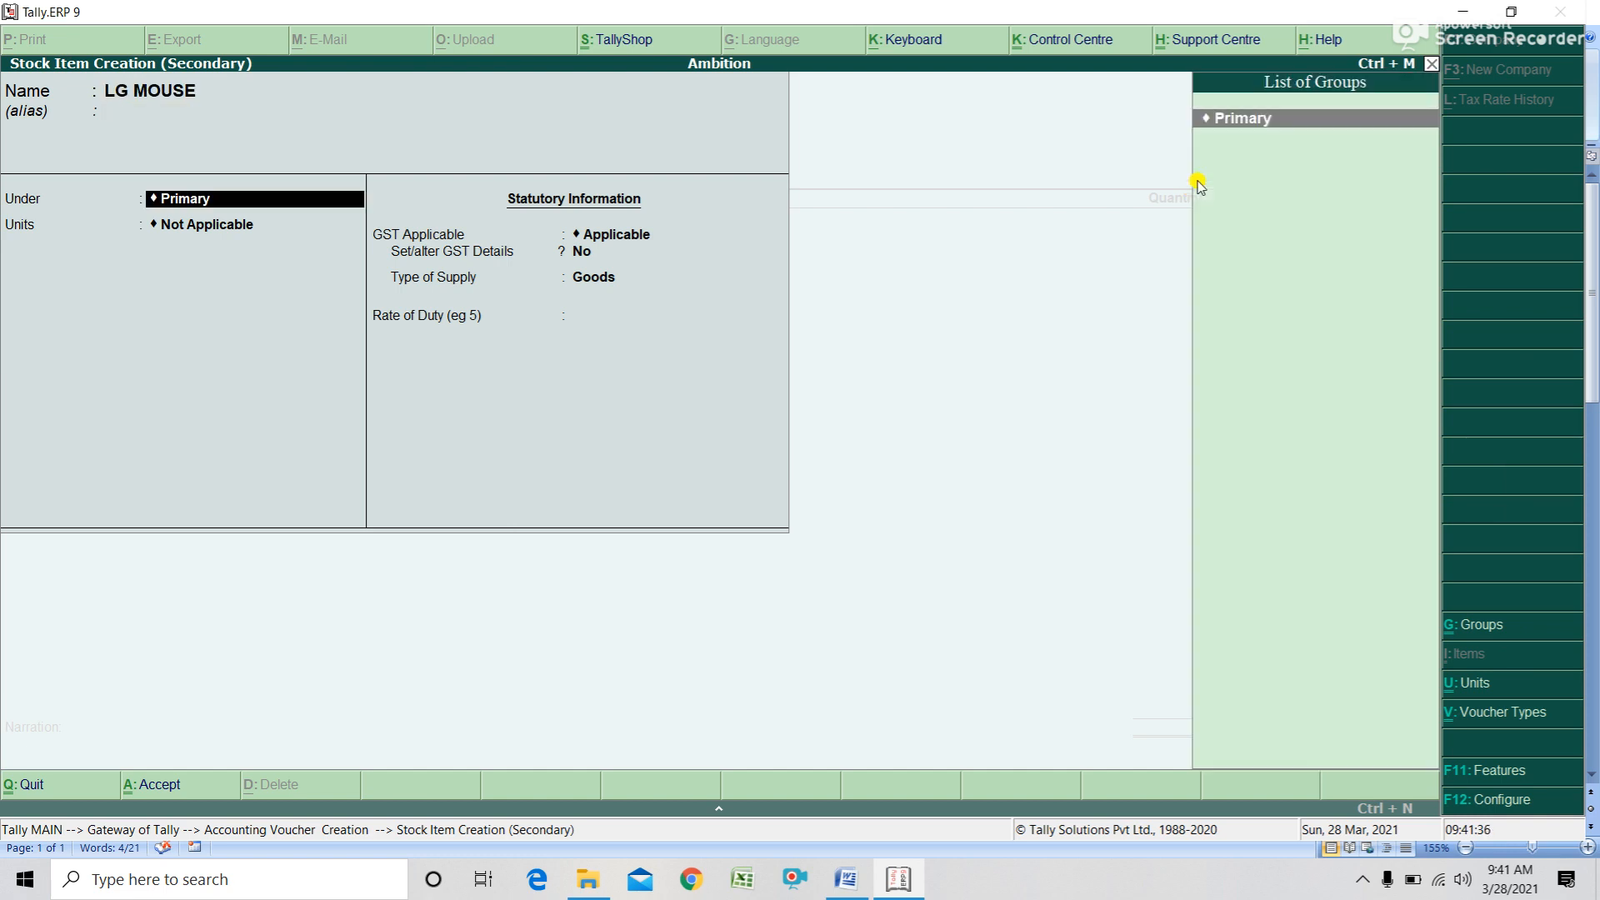
- Begin a stock group named MOUSE under Primary, turn on Set/alter GST Details, and set its taxability to Taxable
{"action": "key", "text": "alt+c"}
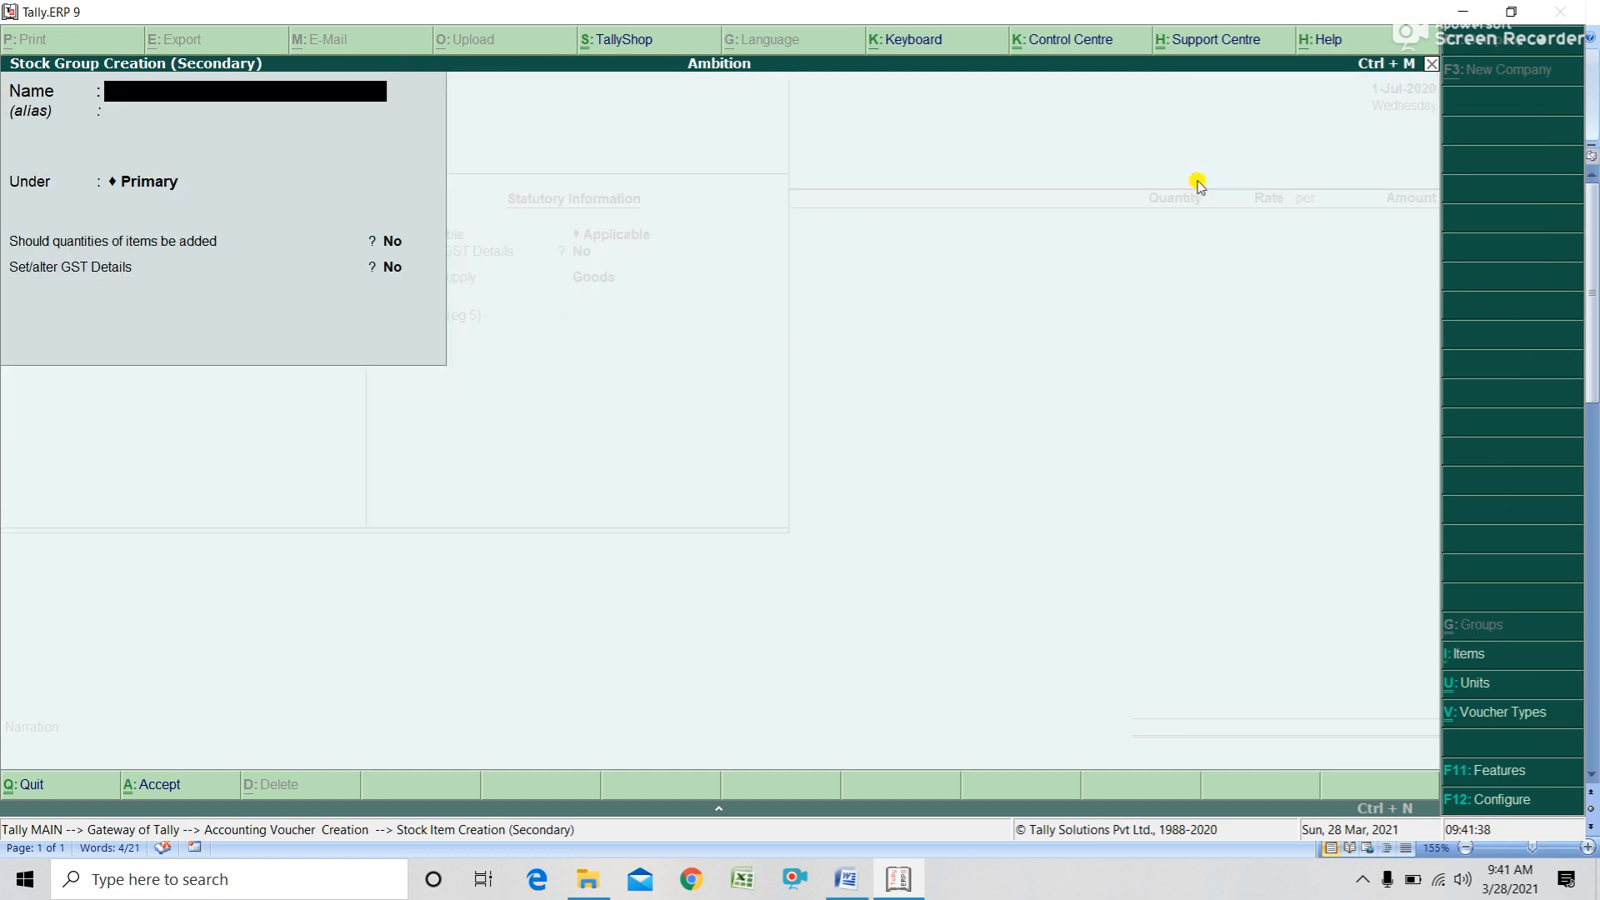
{"action": "type", "text": "MOUSE"}
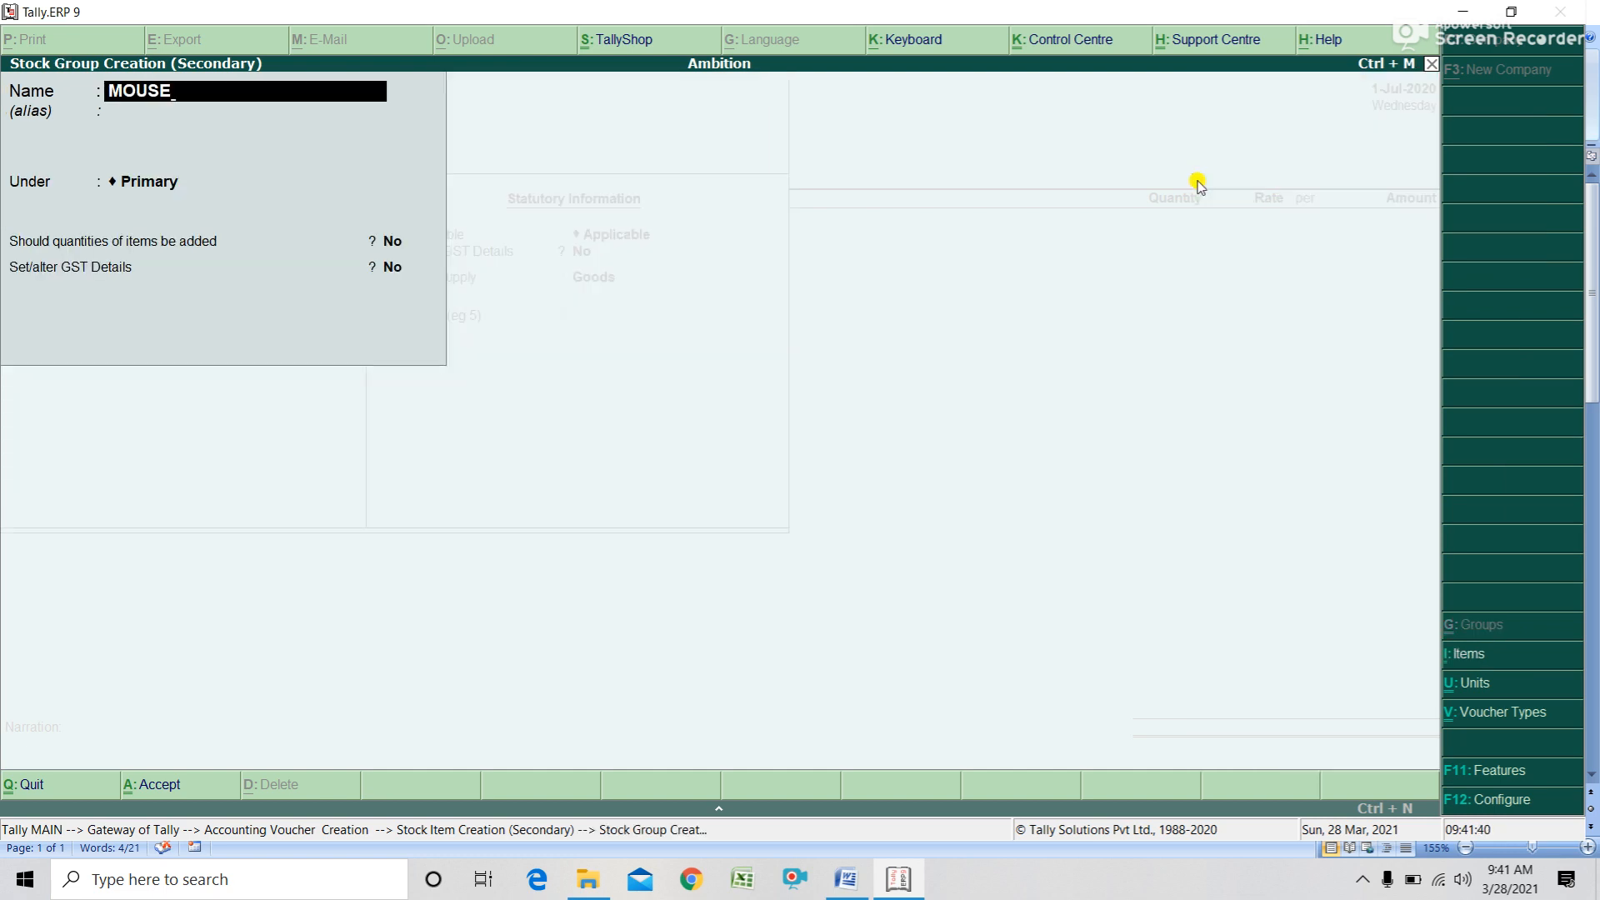
{"action": "key", "text": "Return"}
{"action": "key", "text": "Return"}
{"action": "key", "text": "Return"}
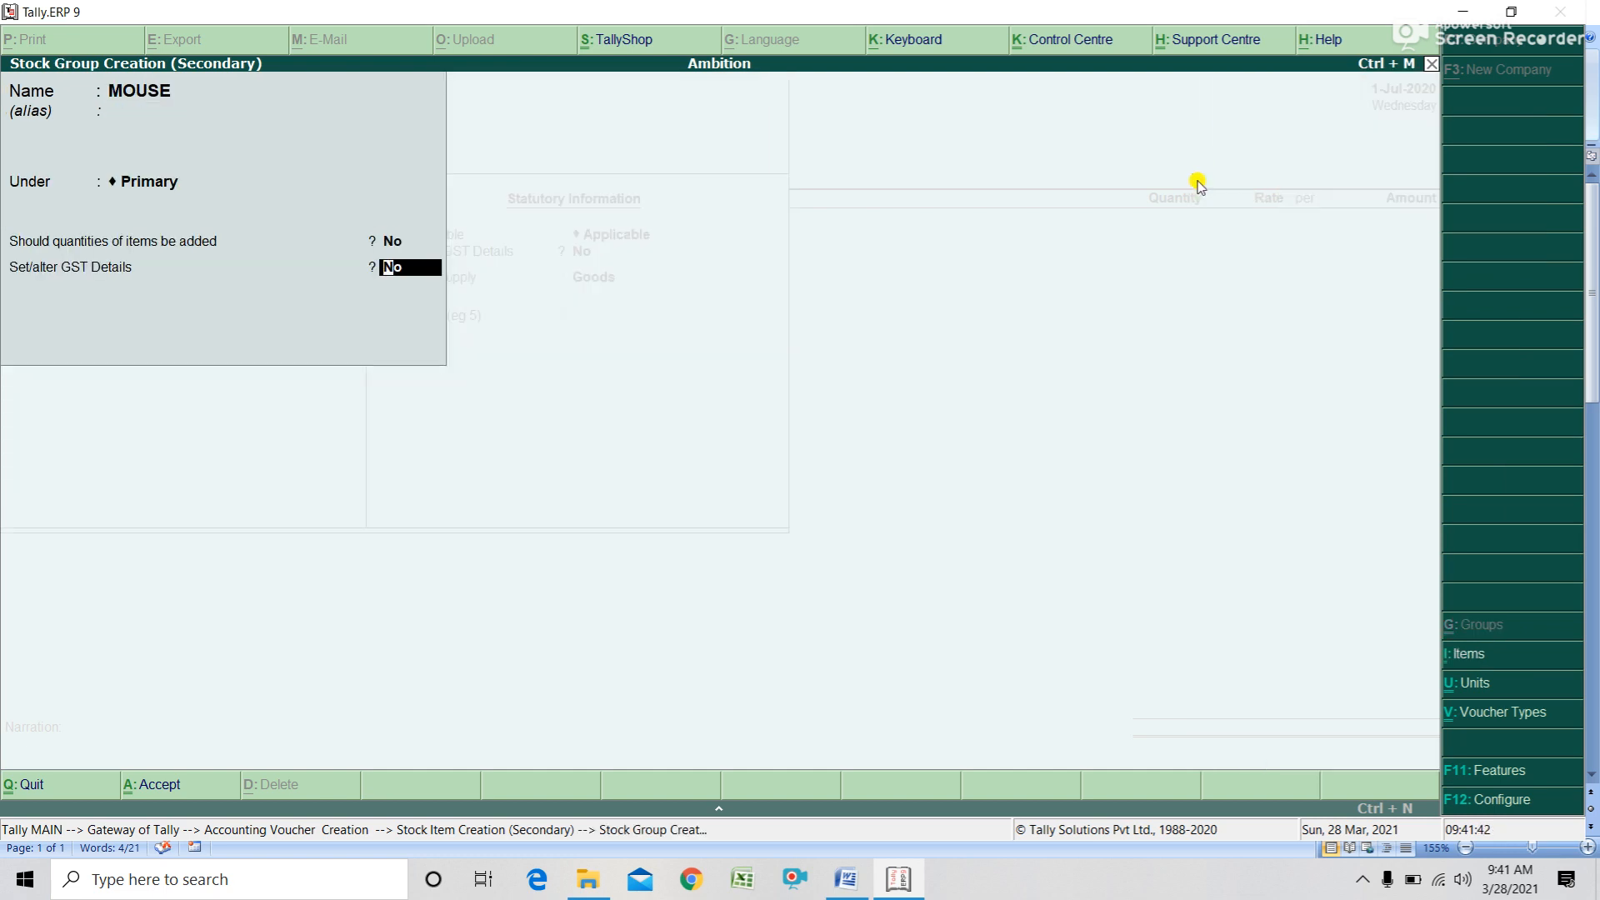
{"action": "type", "text": "Y"}
{"action": "key", "text": "Return"}
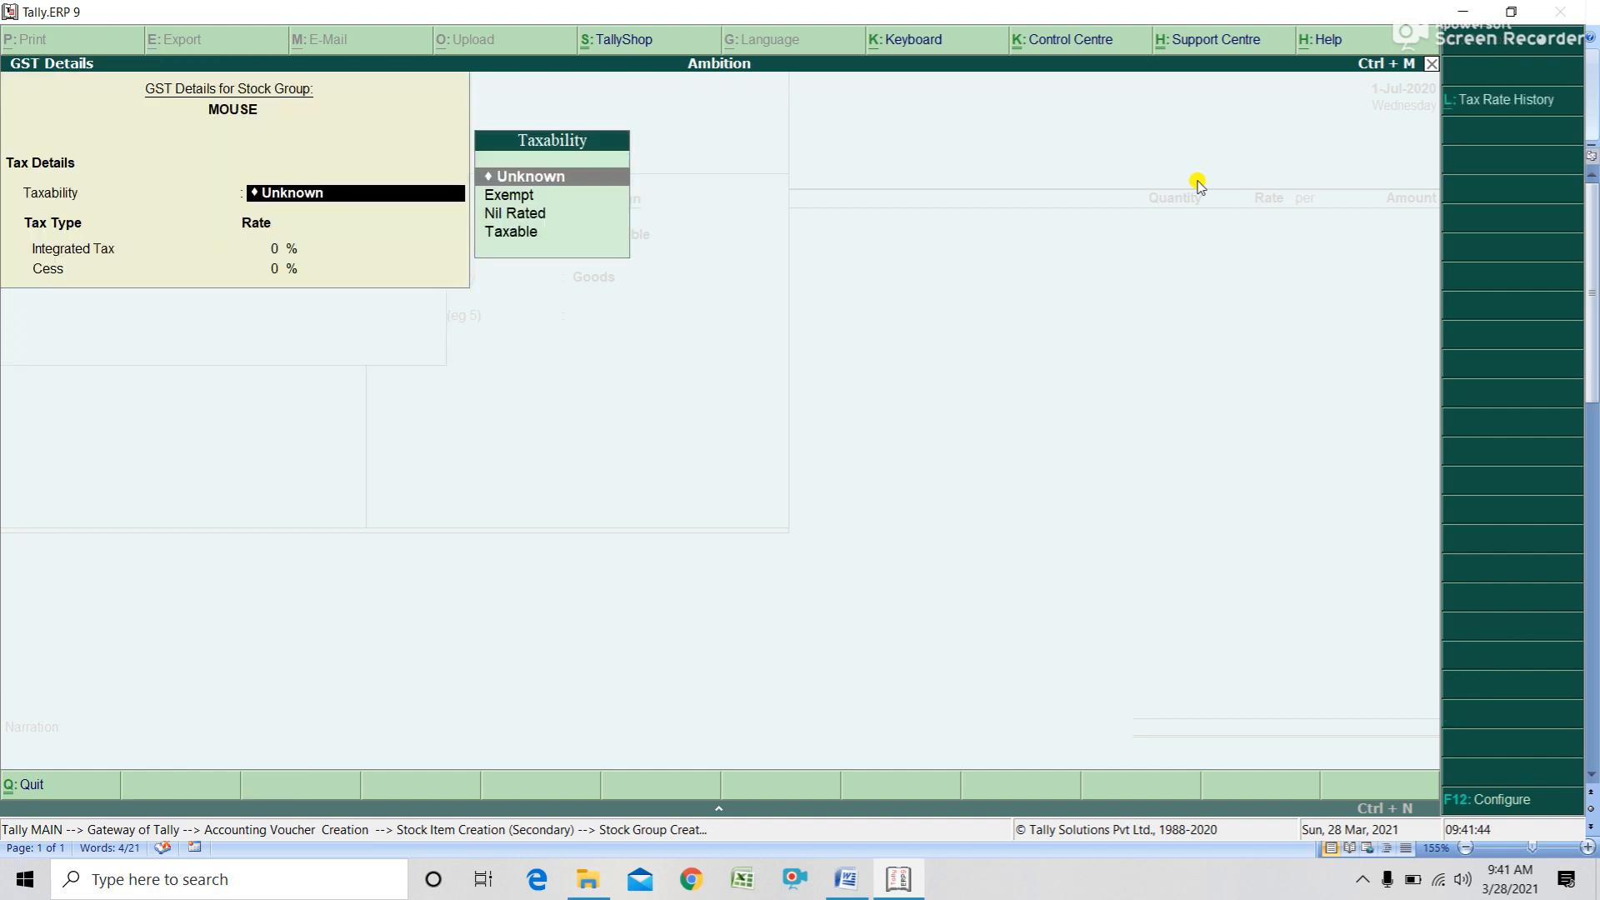
{"action": "key", "text": "Down"}
{"action": "key", "text": "Down"}
{"action": "key", "text": "Down"}
{"action": "key", "text": "Return"}
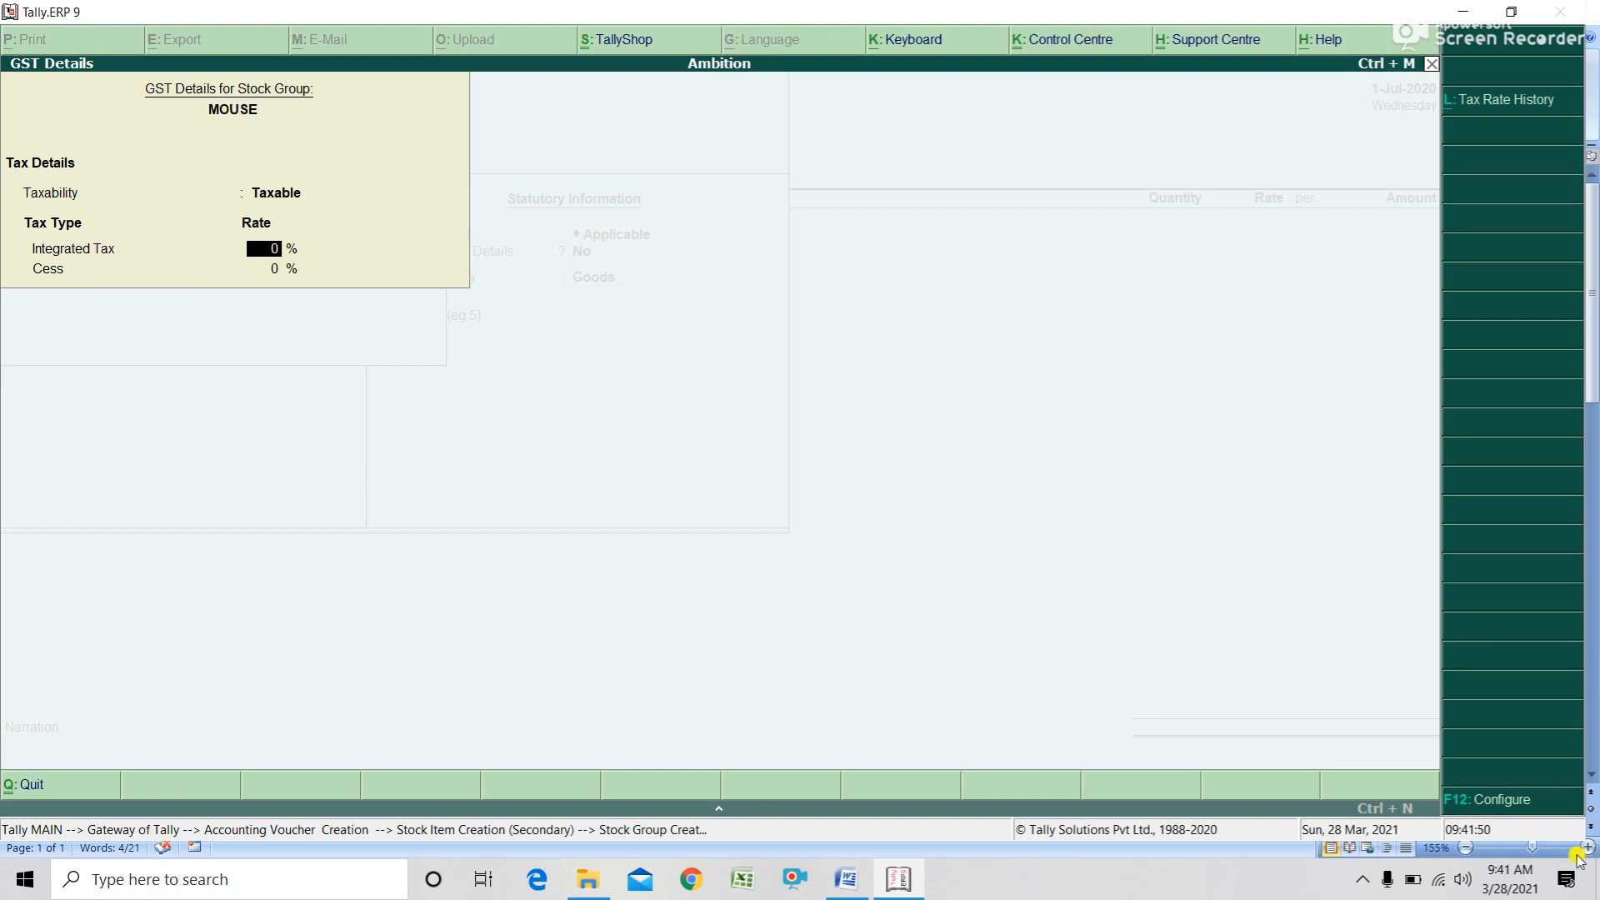
- Configure the GST details to show all GST tax types, leaving the other configuration options at No
{"action": "left_click", "coordinate": [1497, 804]}
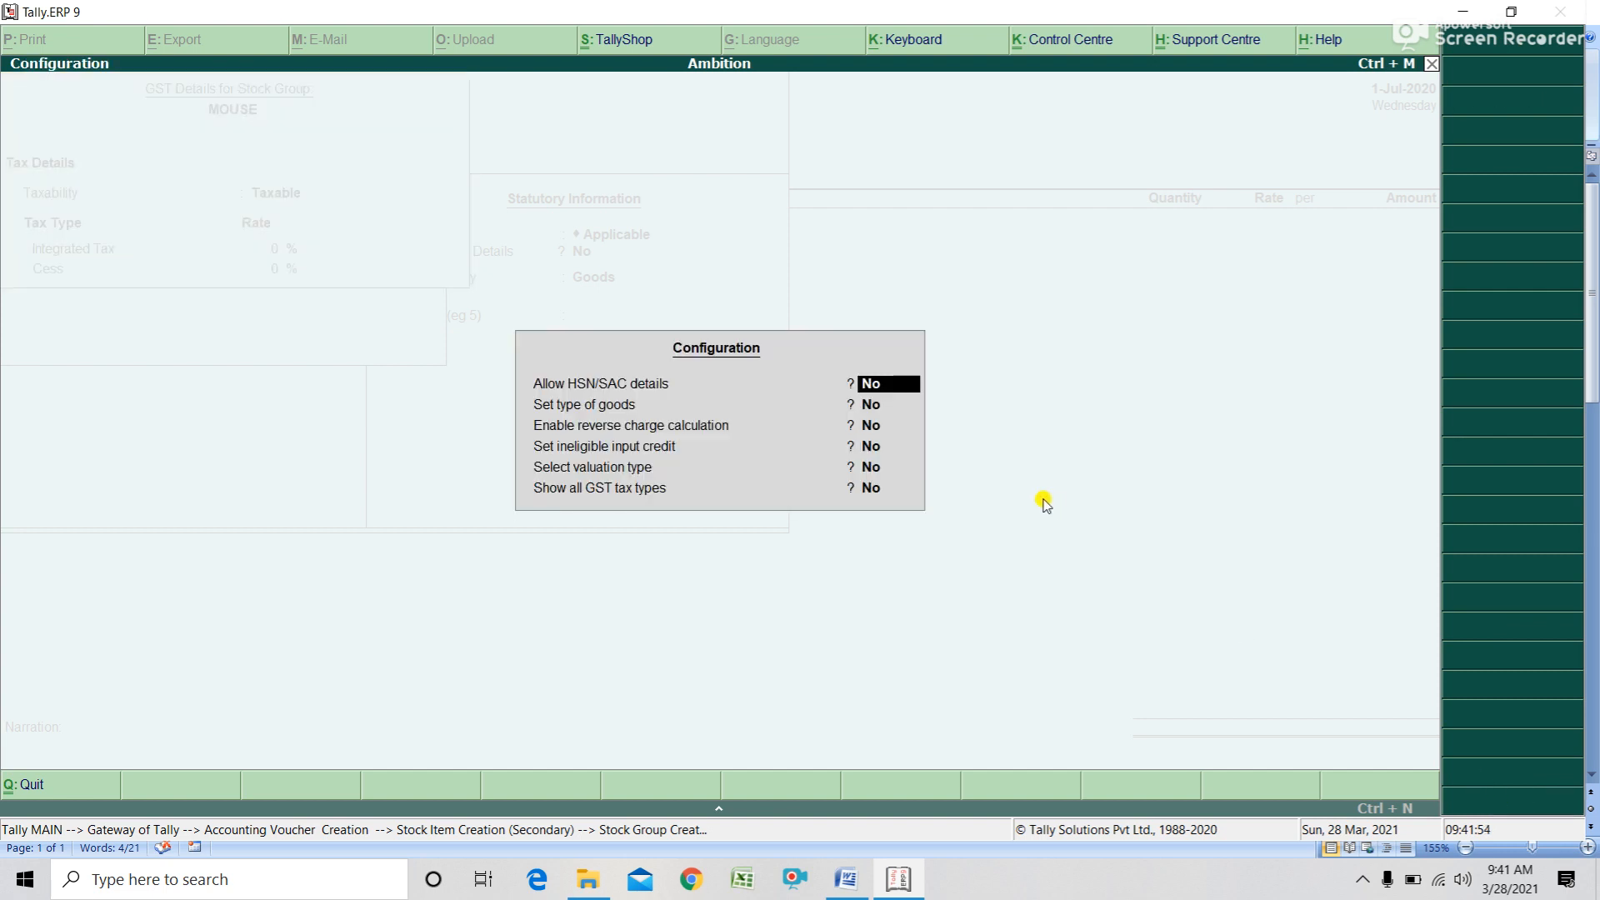
{"action": "key", "text": "Return"}
{"action": "key", "text": "Return"}
{"action": "key", "text": "Return"}
{"action": "key", "text": "Return"}
{"action": "key", "text": "Return"}
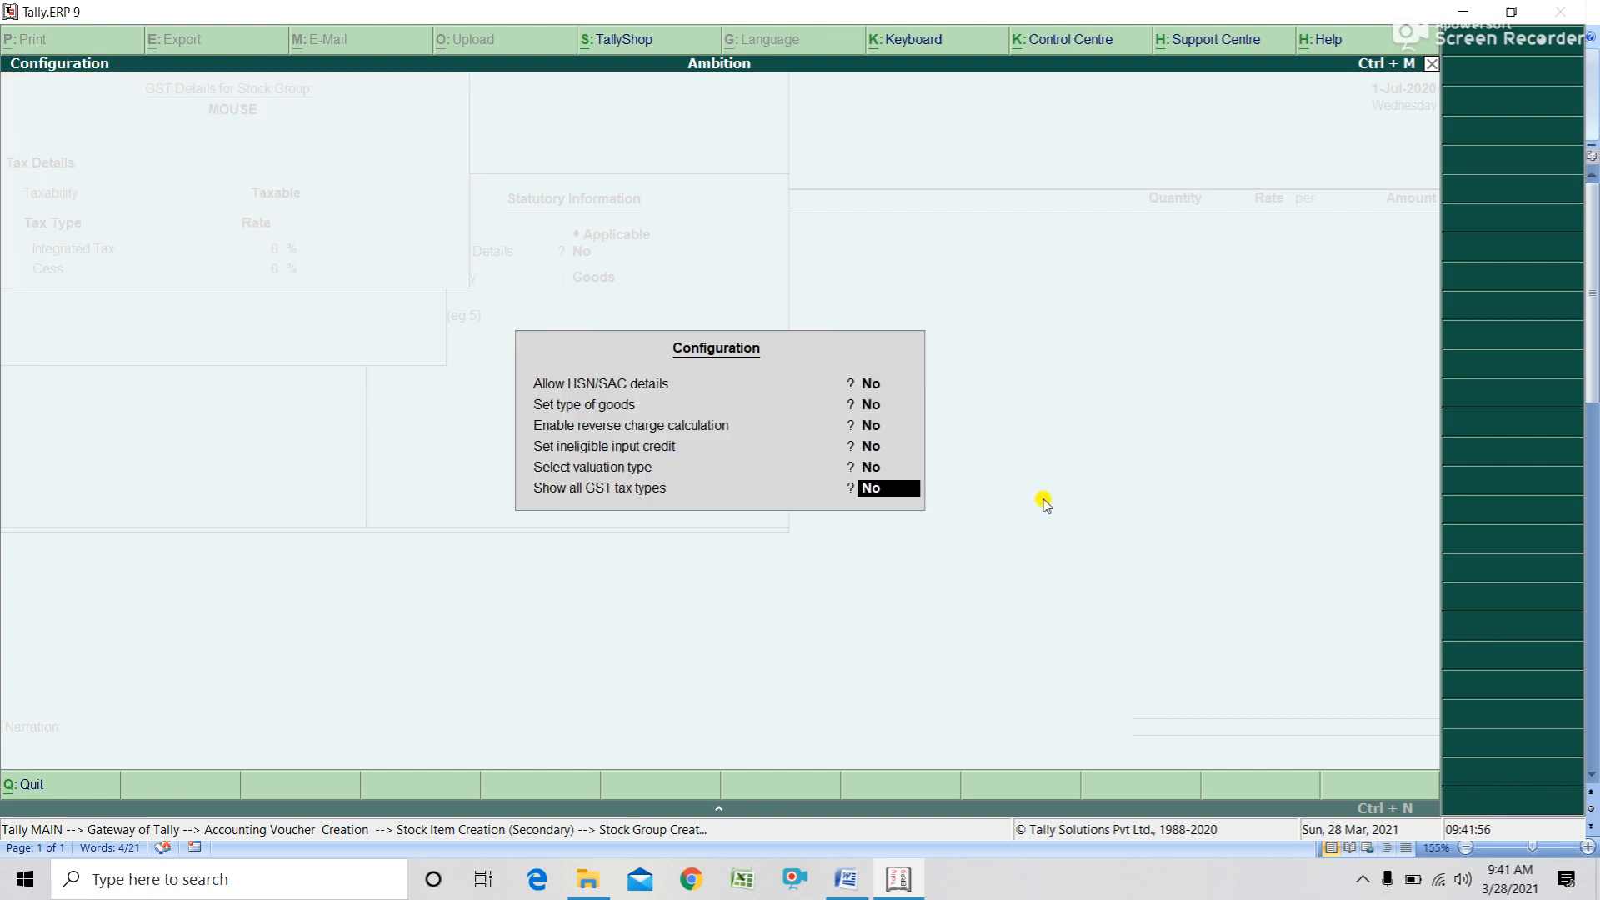
{"action": "type", "text": "Y"}
{"action": "key", "text": "Return"}
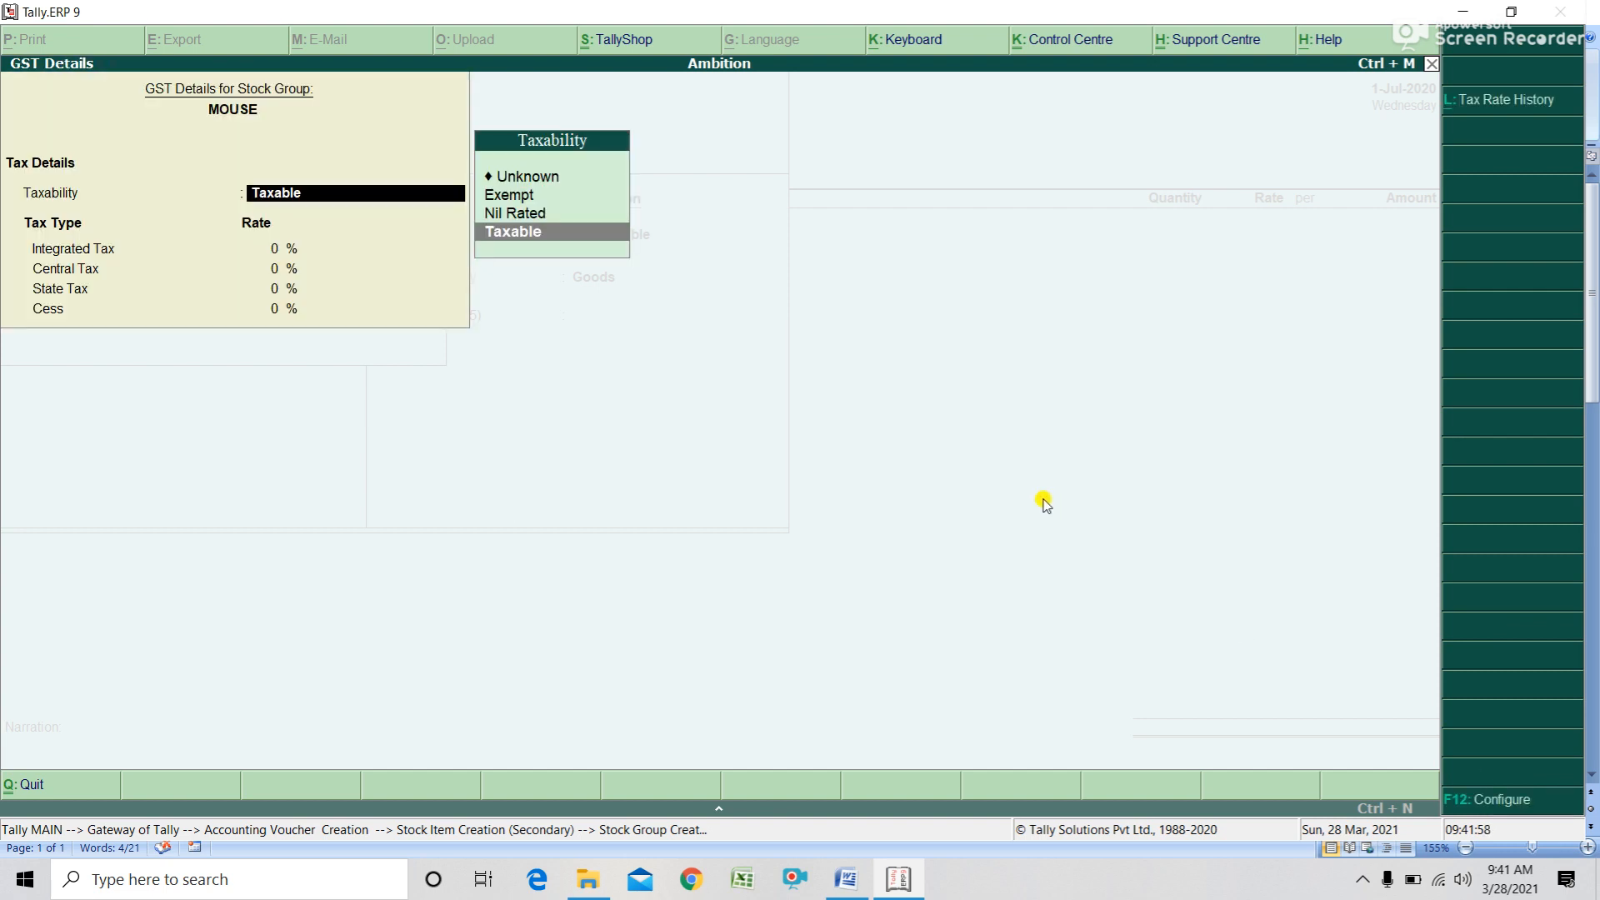
- Set the MOUSE group's integrated tax rate to 18 % and save the stock group
{"action": "key", "text": "Return"}
{"action": "type", "text": "1"}
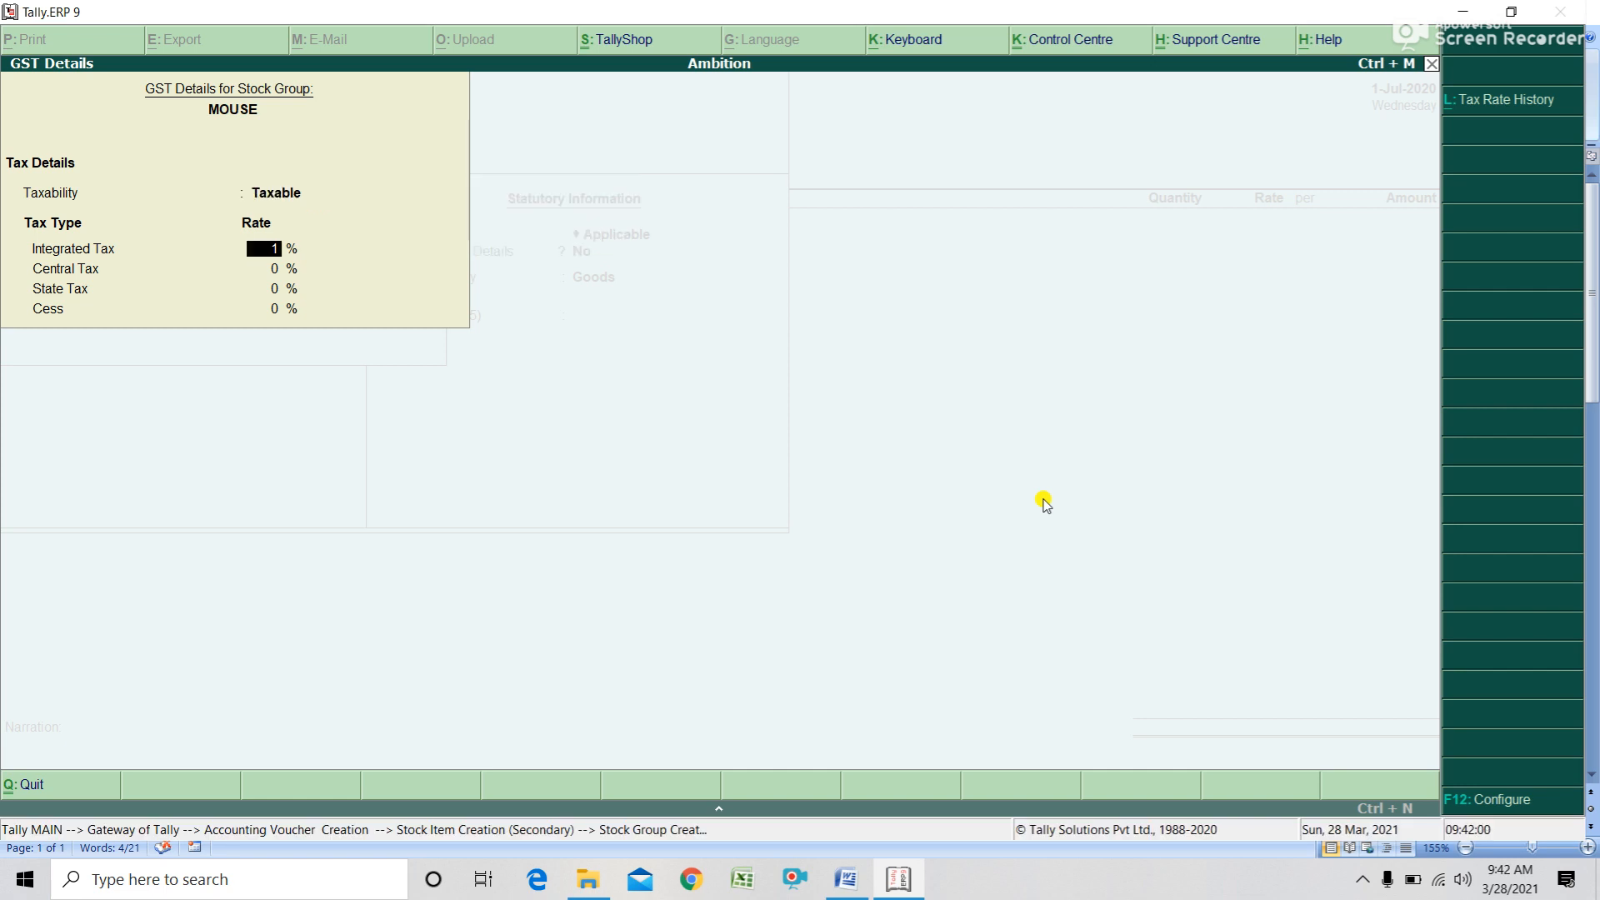
{"action": "type", "text": "8"}
{"action": "key", "text": "Return"}
{"action": "key", "text": "Return"}
{"action": "key", "text": "Return"}
{"action": "key", "text": "Return"}
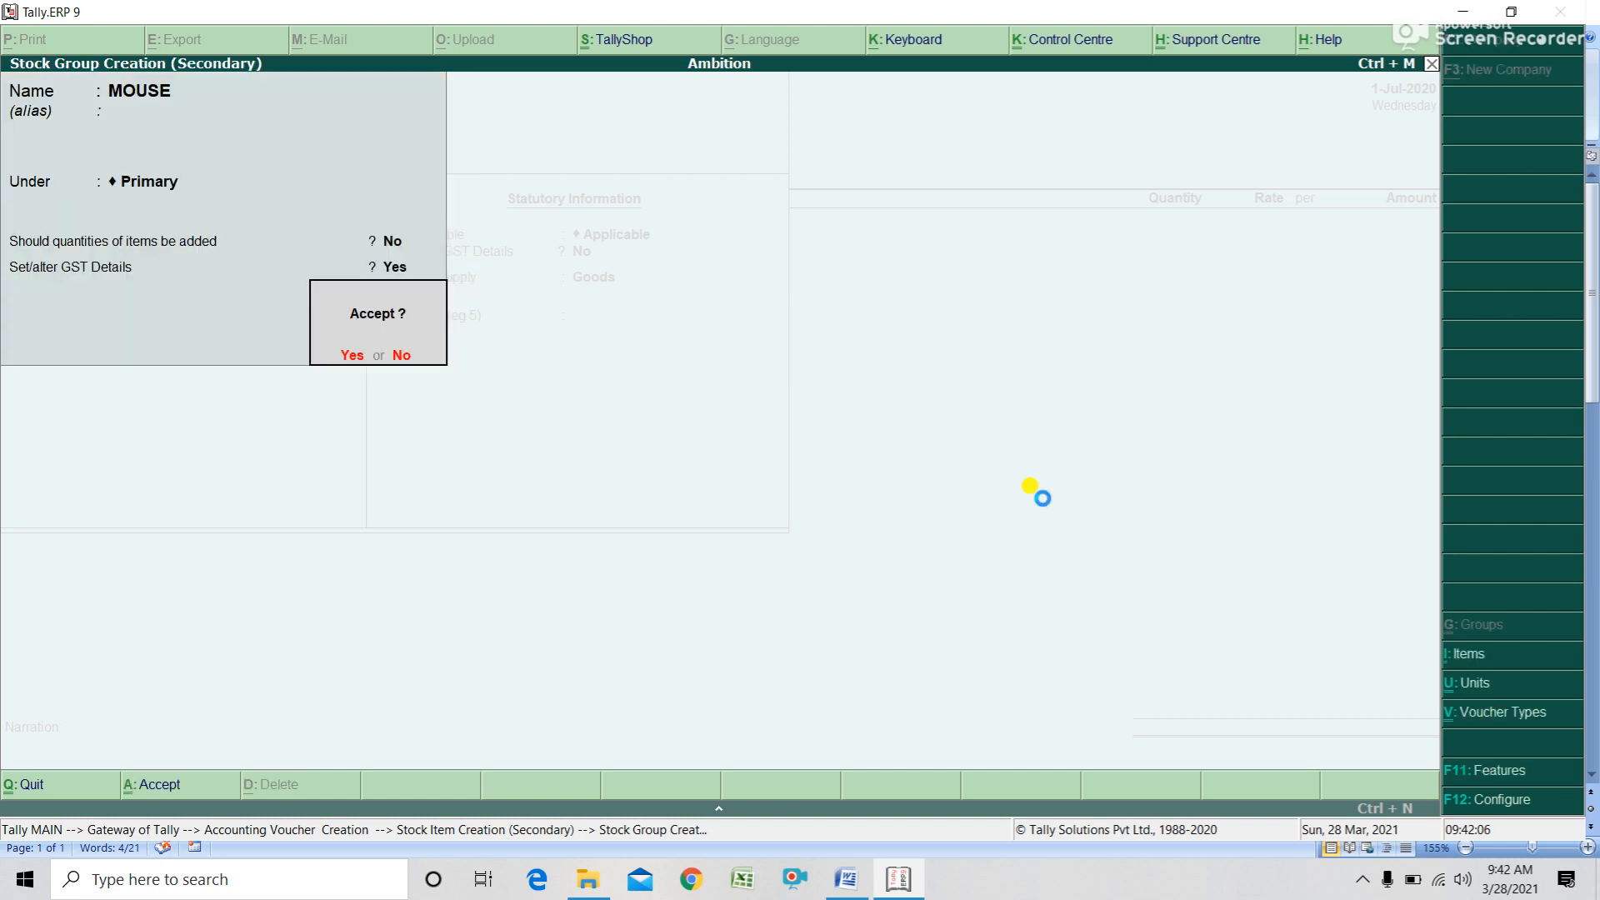
{"action": "key", "text": "Return"}
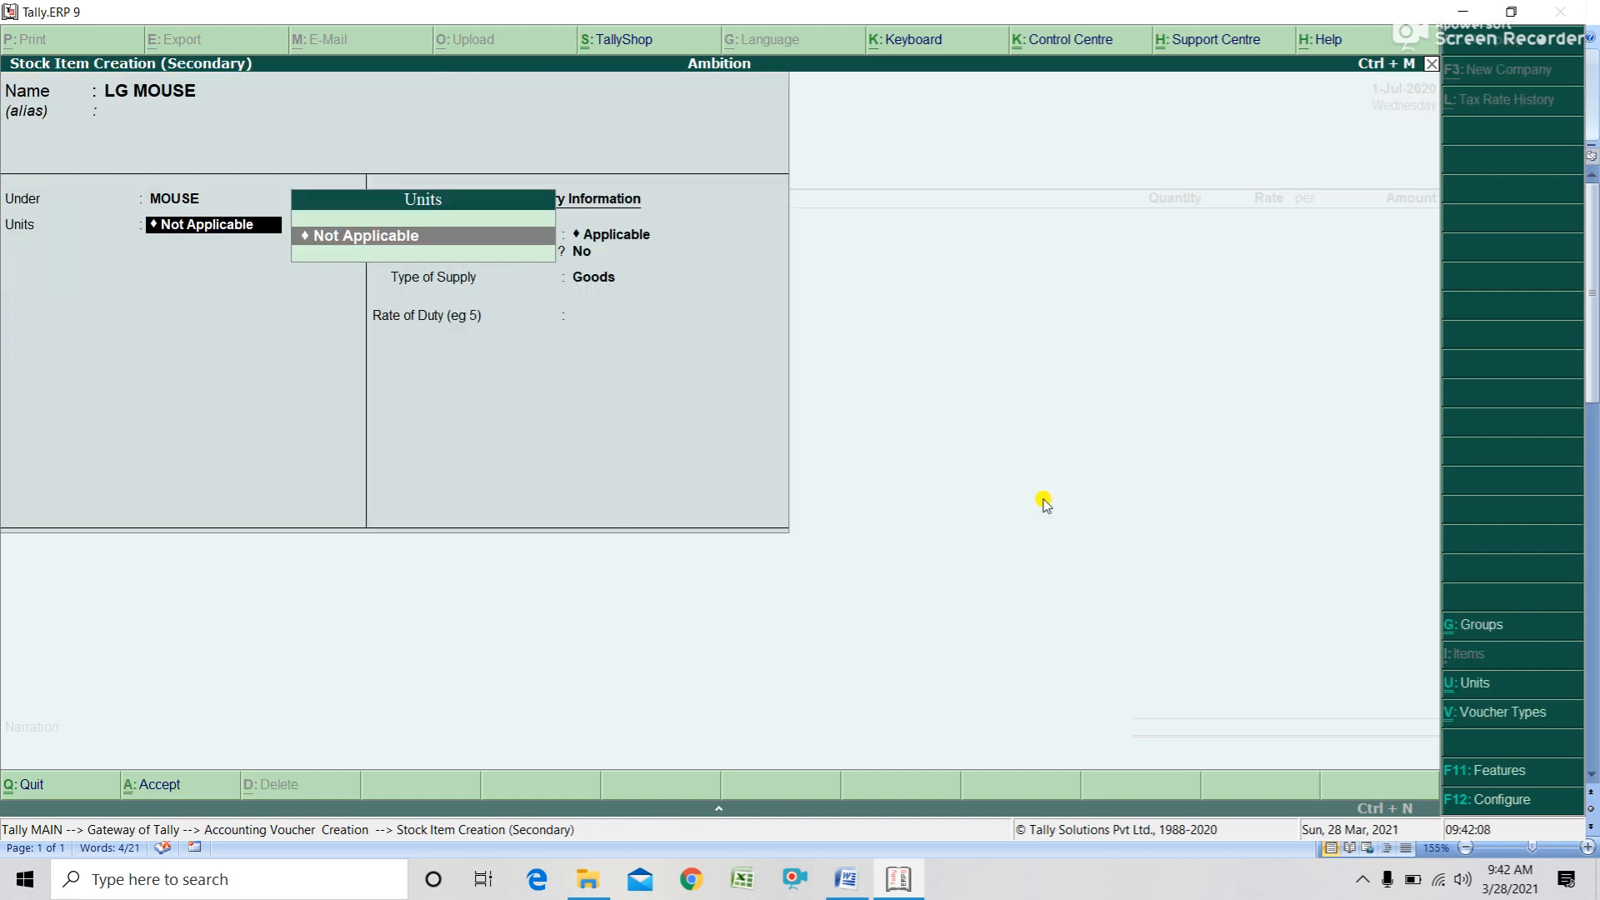
- Create a simple unit with symbol PCS and 0 decimal places as the unit for LG MOUSE
{"action": "key", "text": "alt+c"}
{"action": "type", "text": "PC"}
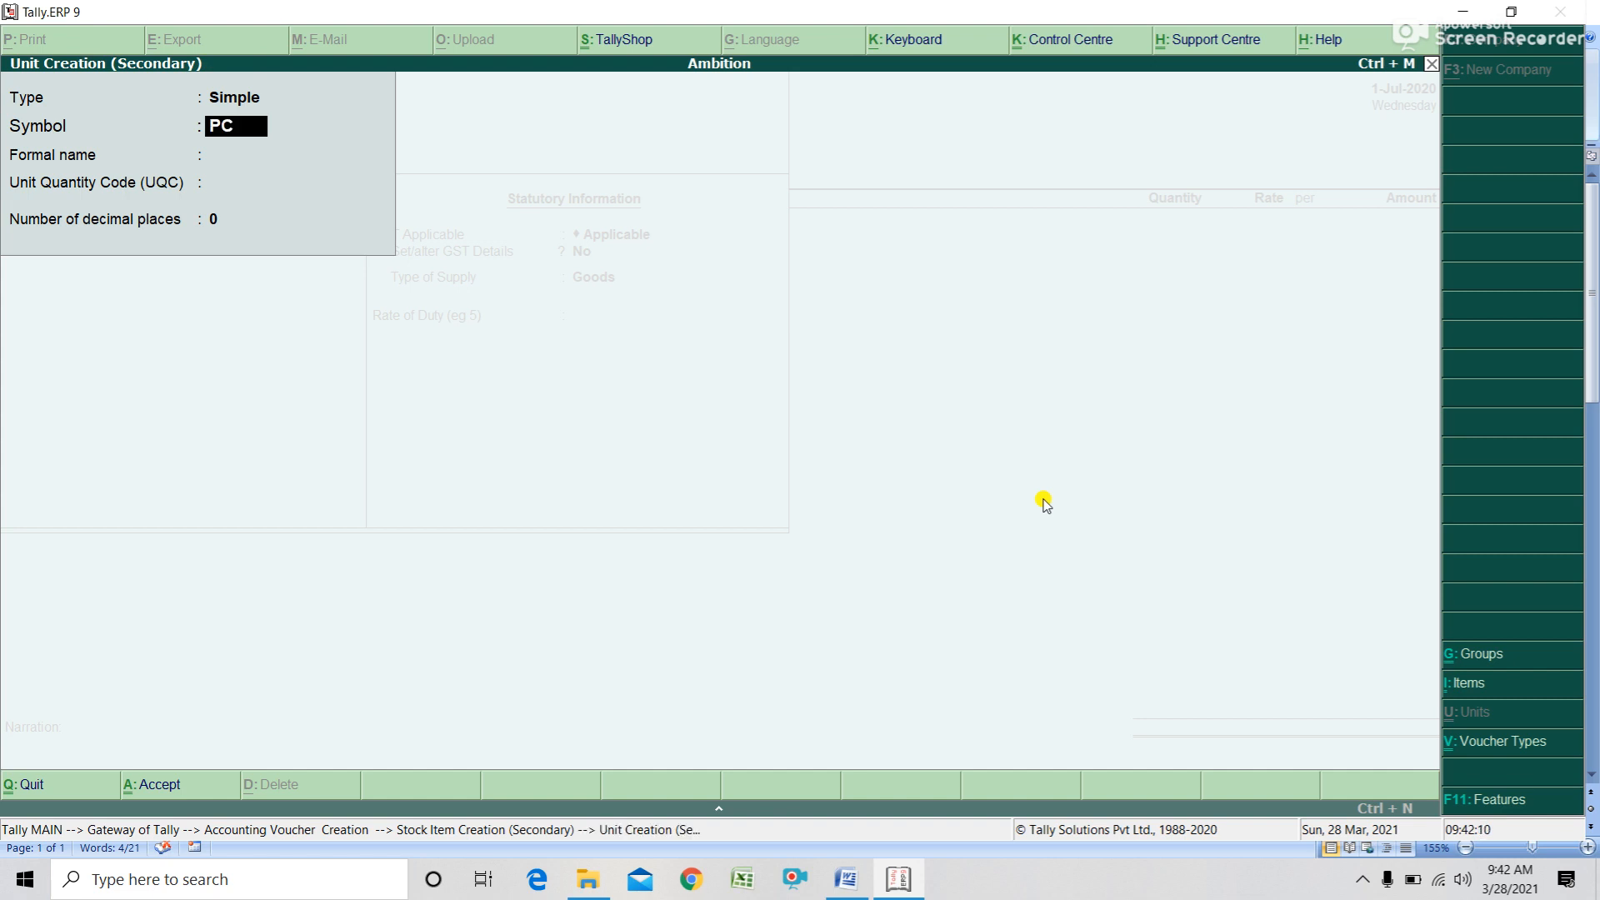
{"action": "type", "text": "S"}
{"action": "key", "text": "Return"}
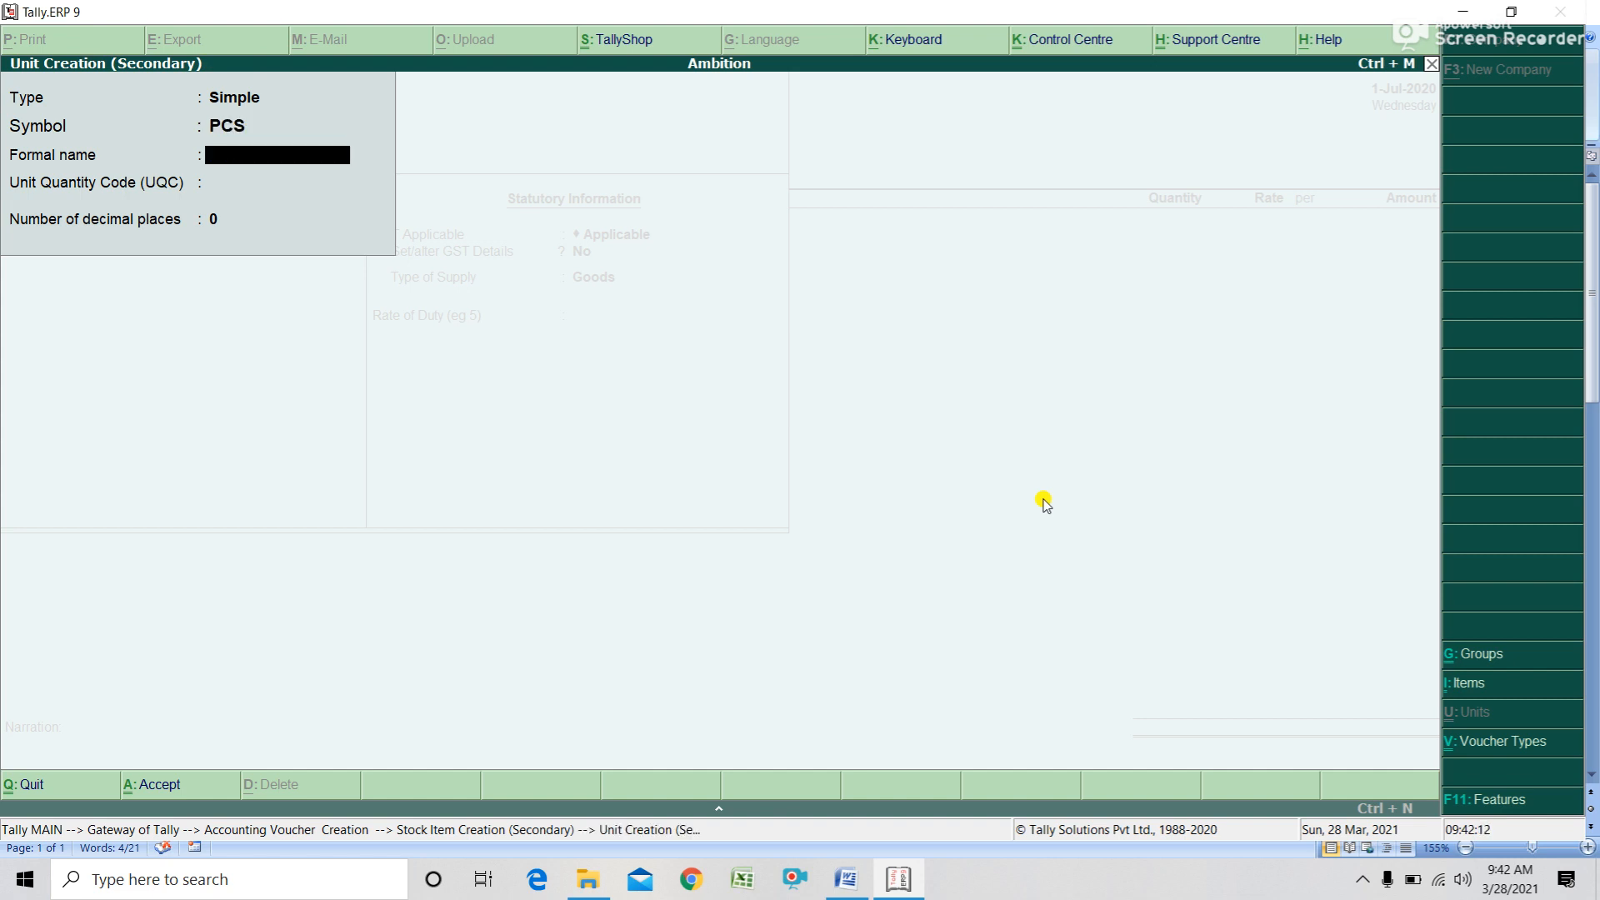
{"action": "key", "text": "Return"}
{"action": "key", "text": "Return"}
{"action": "key", "text": "Return"}
{"action": "key", "text": "Return"}
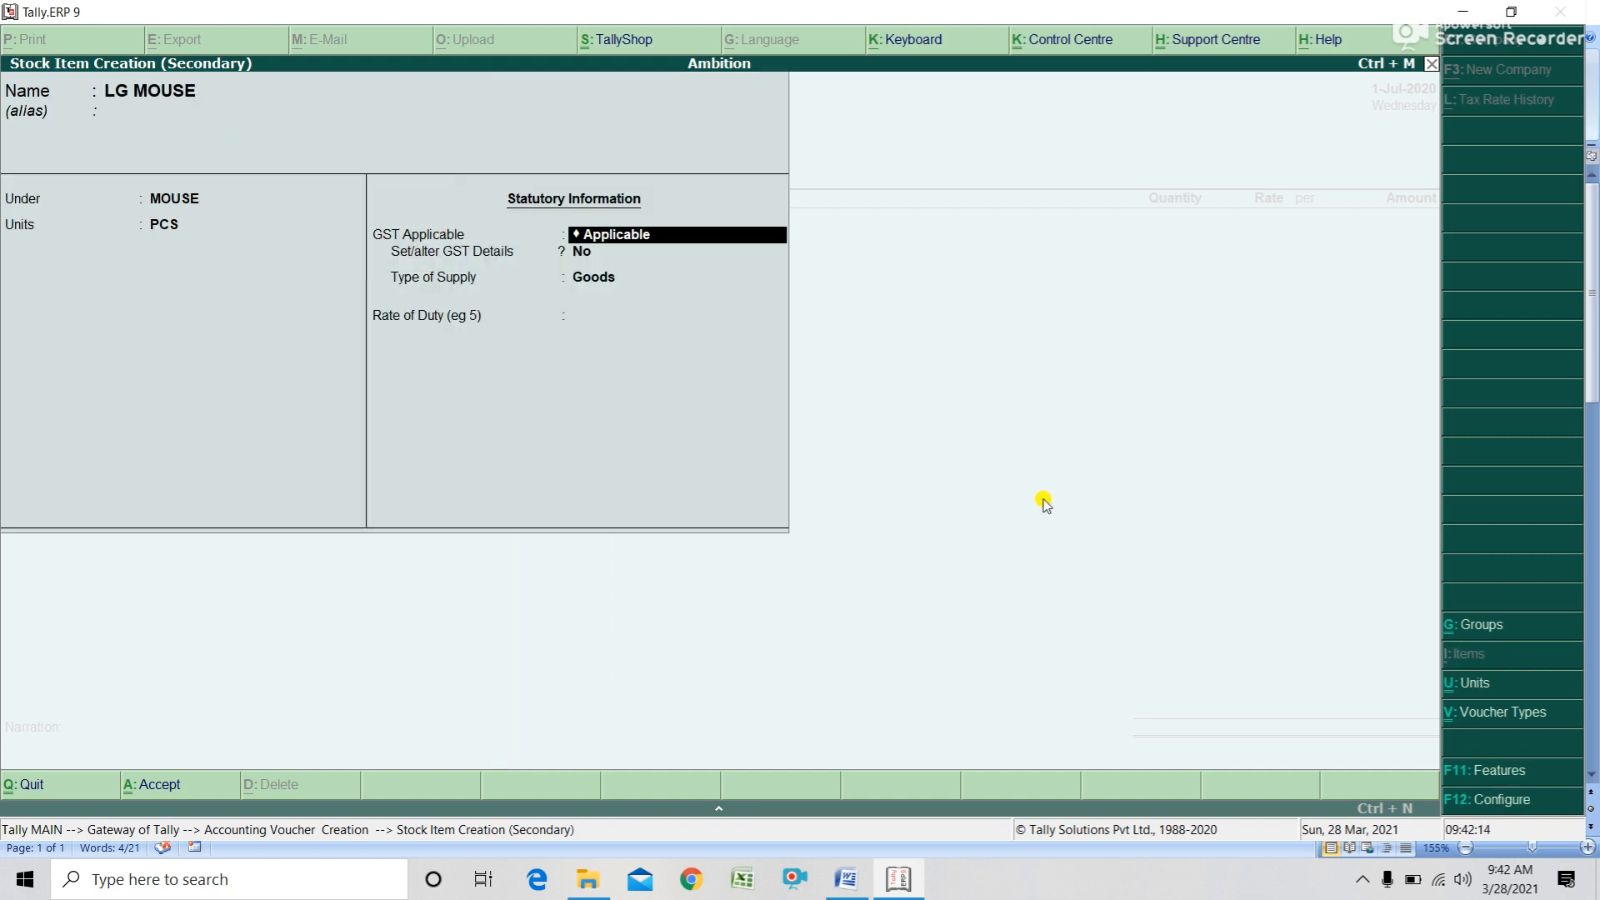
- Keep GST Applicable and Goods as the type of supply for LG MOUSE, and save the stock item into the voucher
{"action": "key", "text": "Return"}
{"action": "key", "text": "Return"}
{"action": "key", "text": "Return"}
{"action": "key", "text": "Return"}
{"action": "key", "text": "Return"}
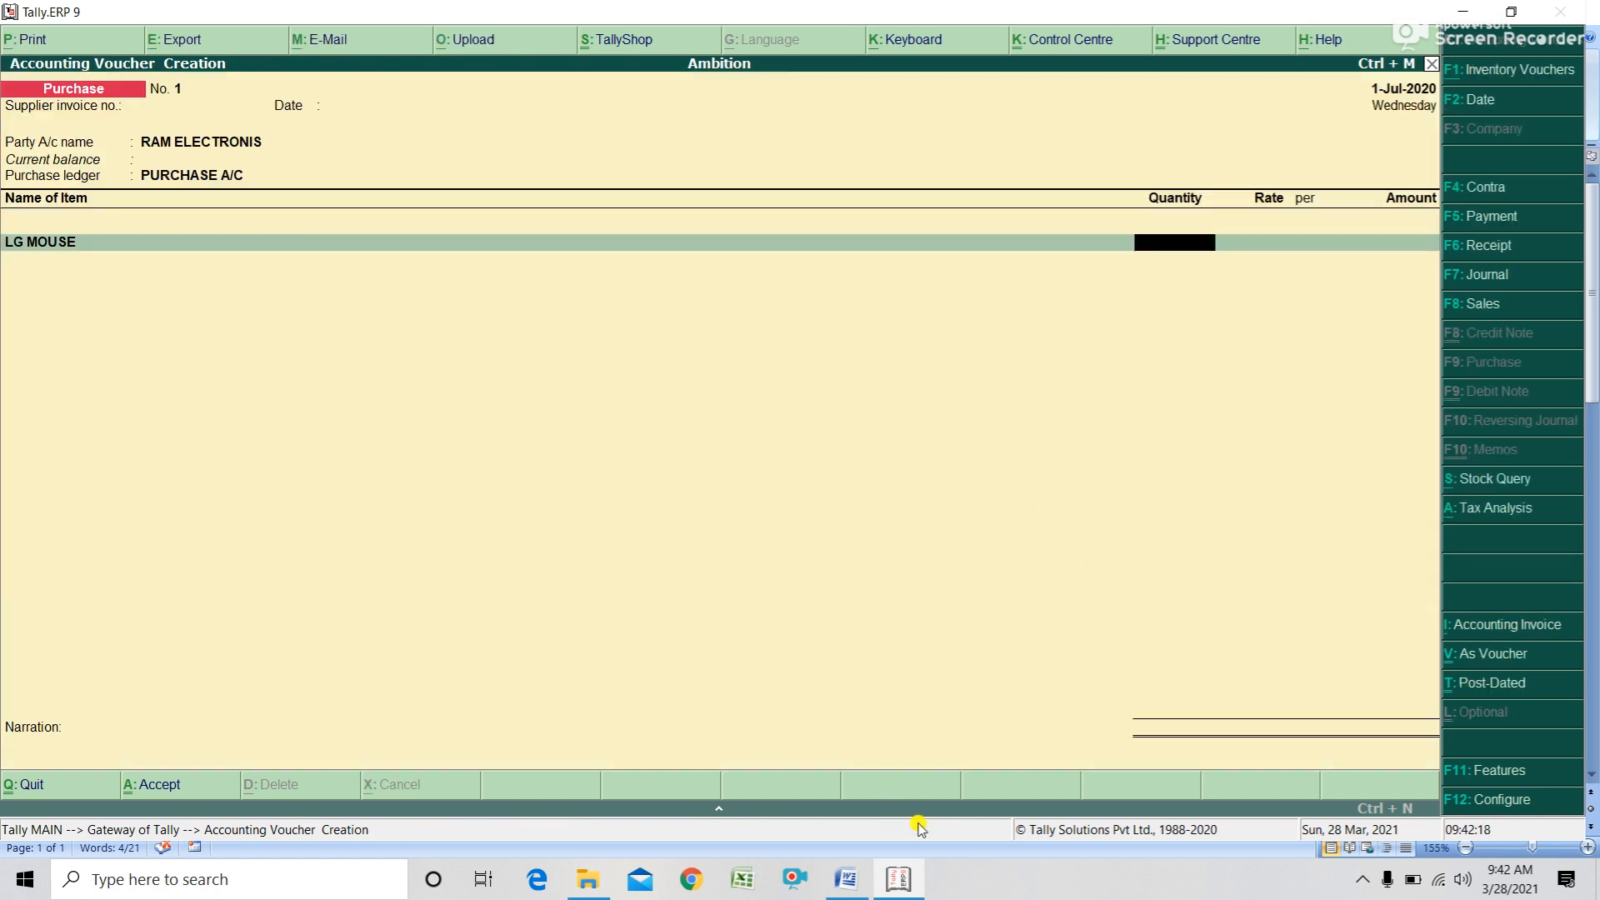
- Check the Lg mouse line in the Word document, and enter 4 PCS with an amount of 4000 for LG MOUSE in the Tally voucher
{"action": "left_click", "coordinate": [845, 879]}
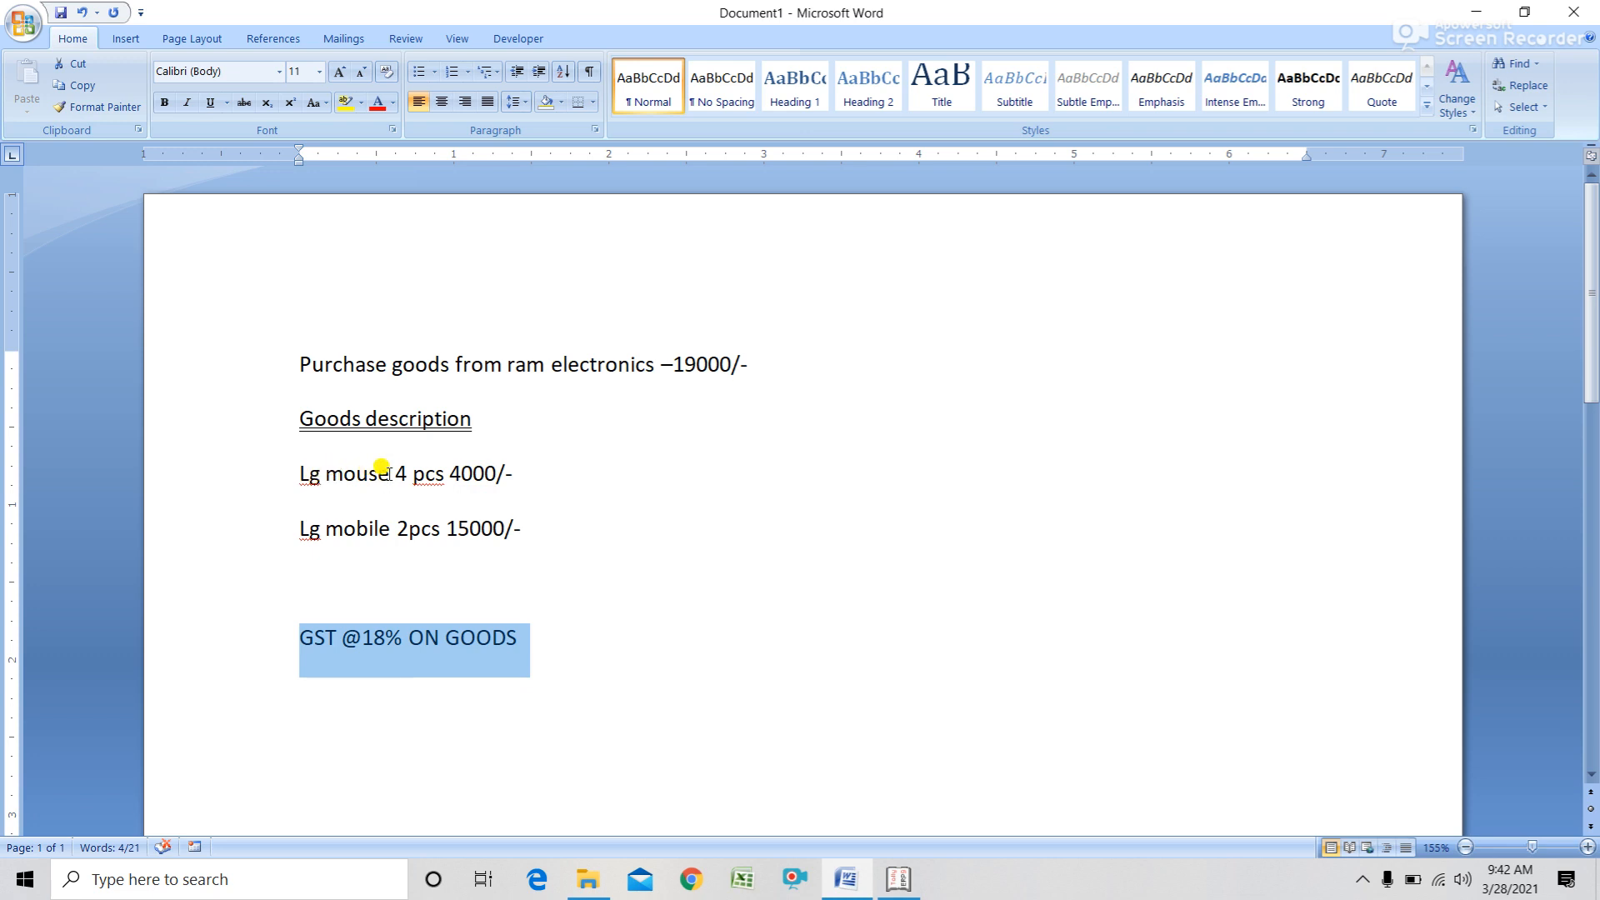
{"action": "left_click_drag", "start_coordinate": [384, 474], "coordinate": [417, 473]}
{"action": "left_click", "coordinate": [429, 475]}
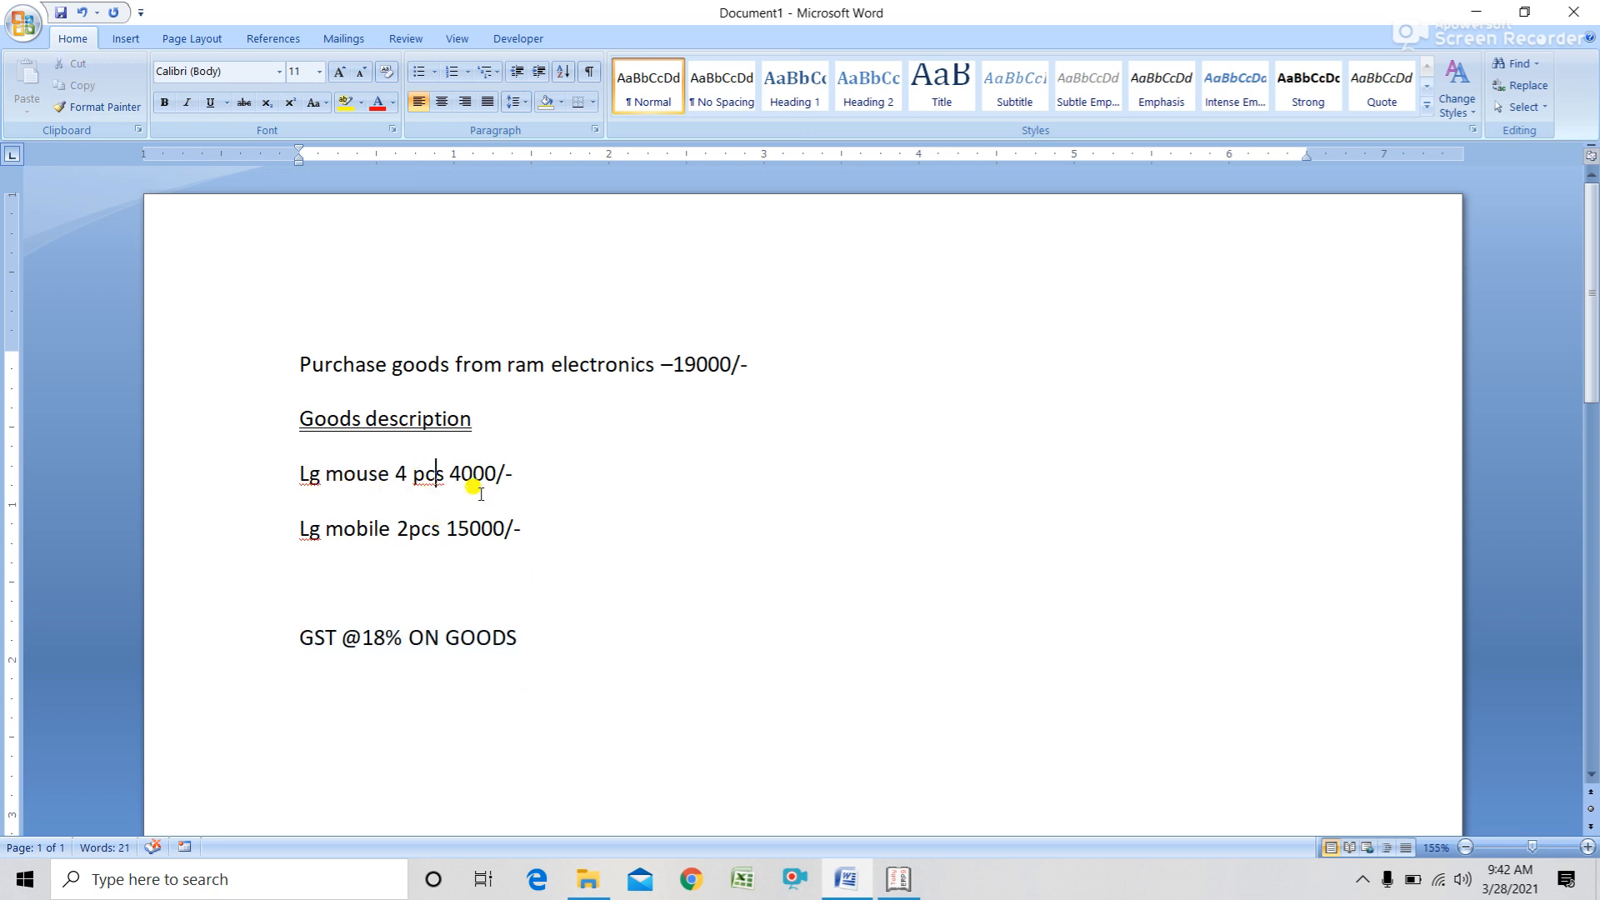
{"action": "left_click", "coordinate": [505, 473]}
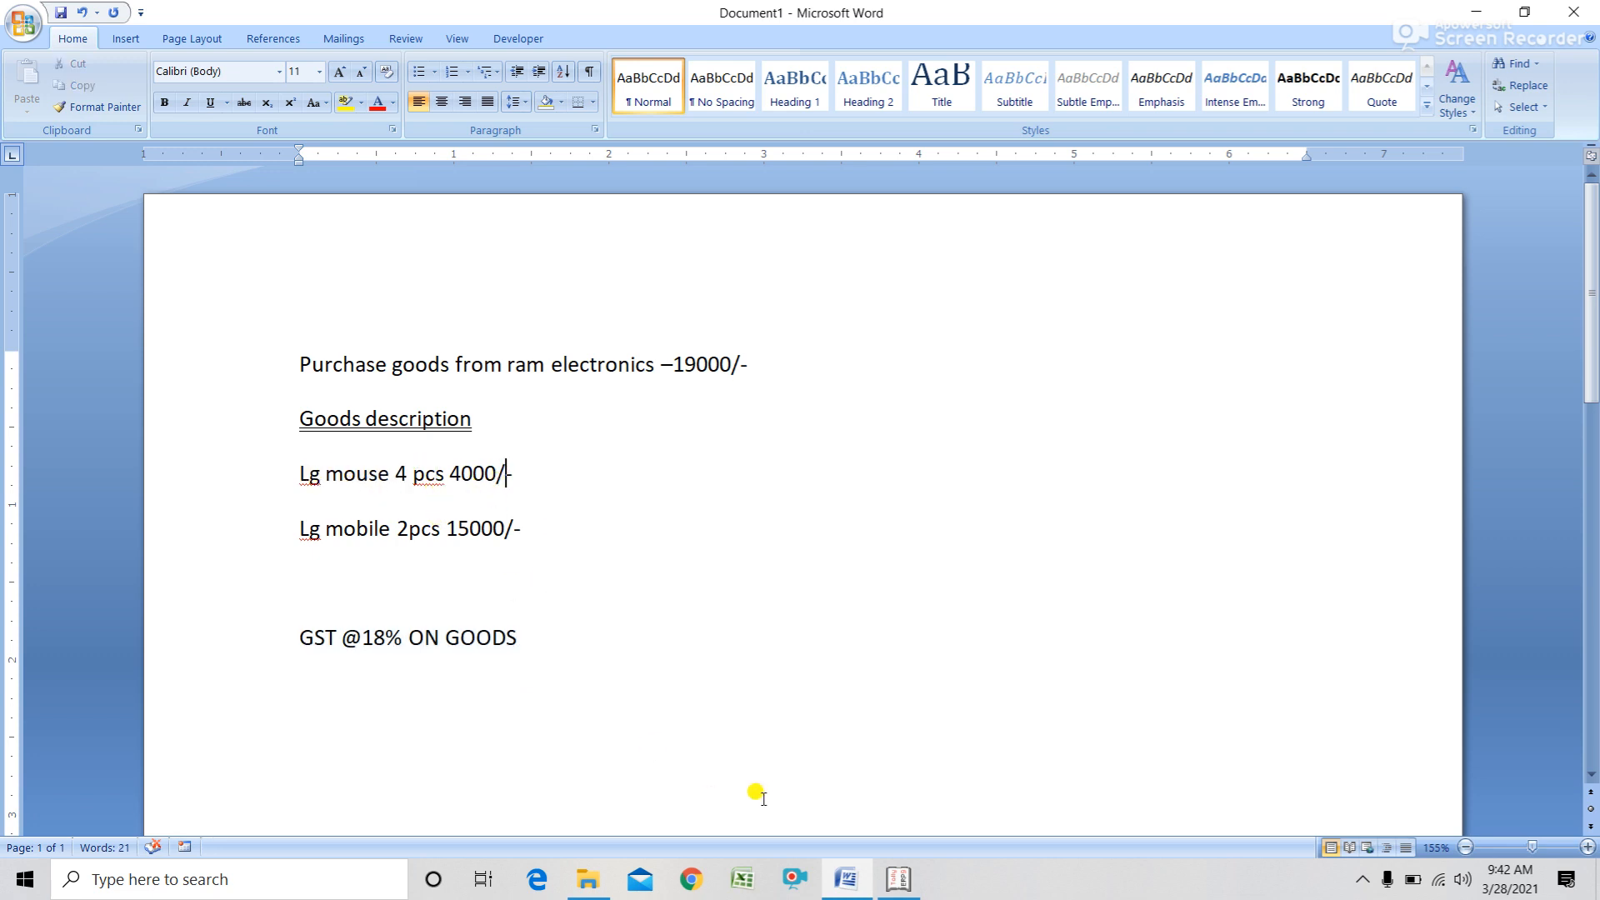
{"action": "left_click", "coordinate": [899, 879]}
{"action": "type", "text": "4"}
{"action": "key", "text": "Return"}
{"action": "key", "text": "Return"}
{"action": "key", "text": "Return"}
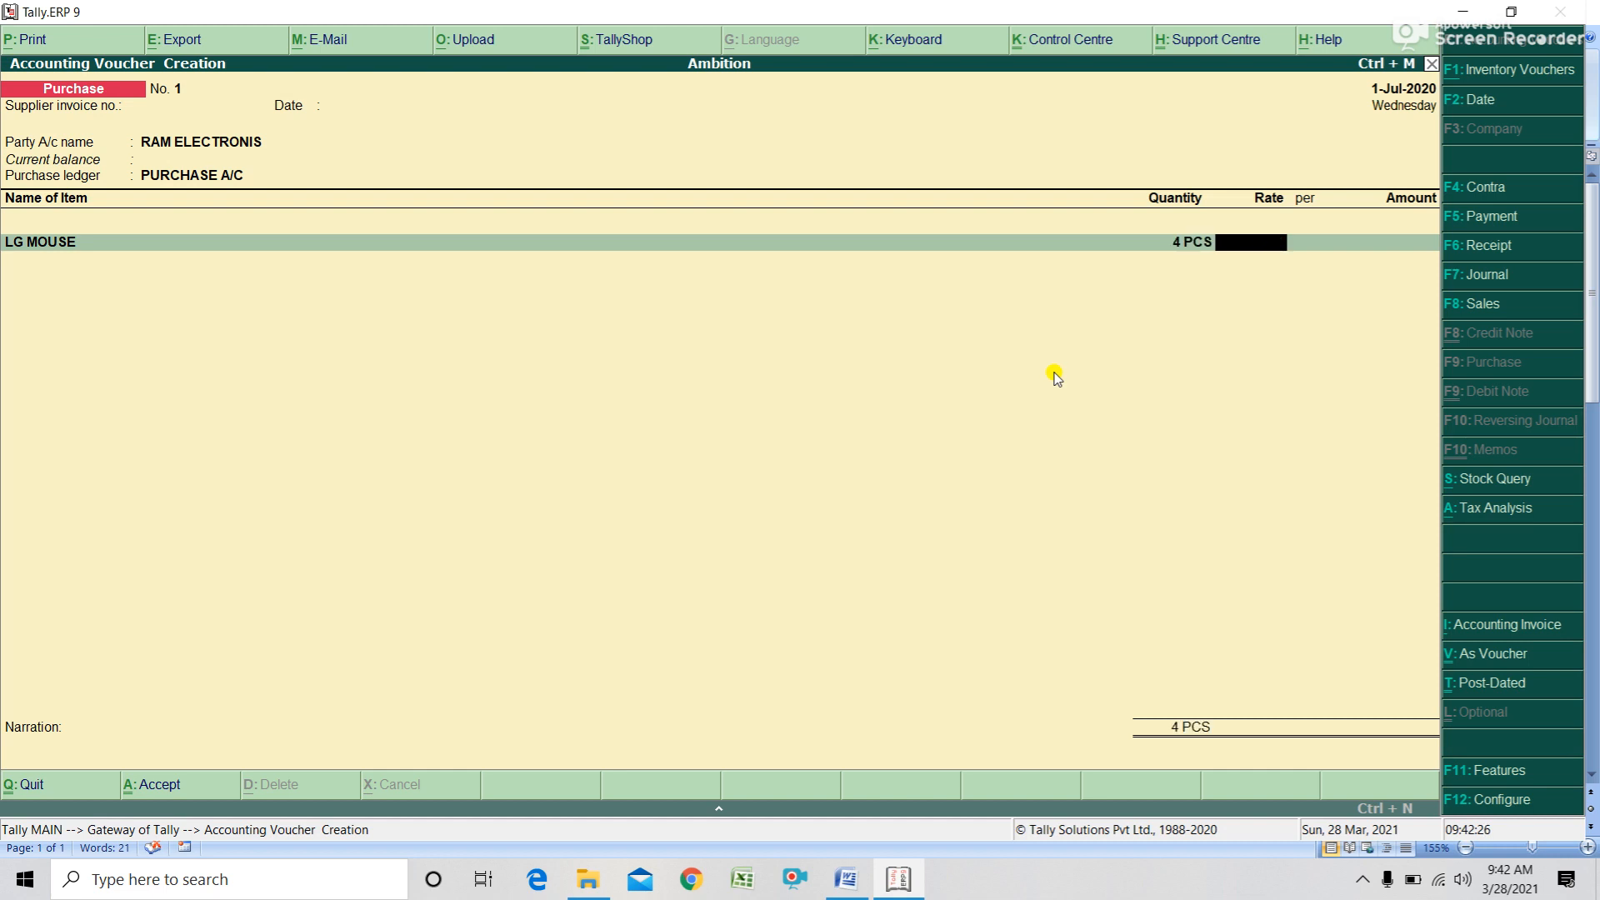
{"action": "type", "text": "4000"}
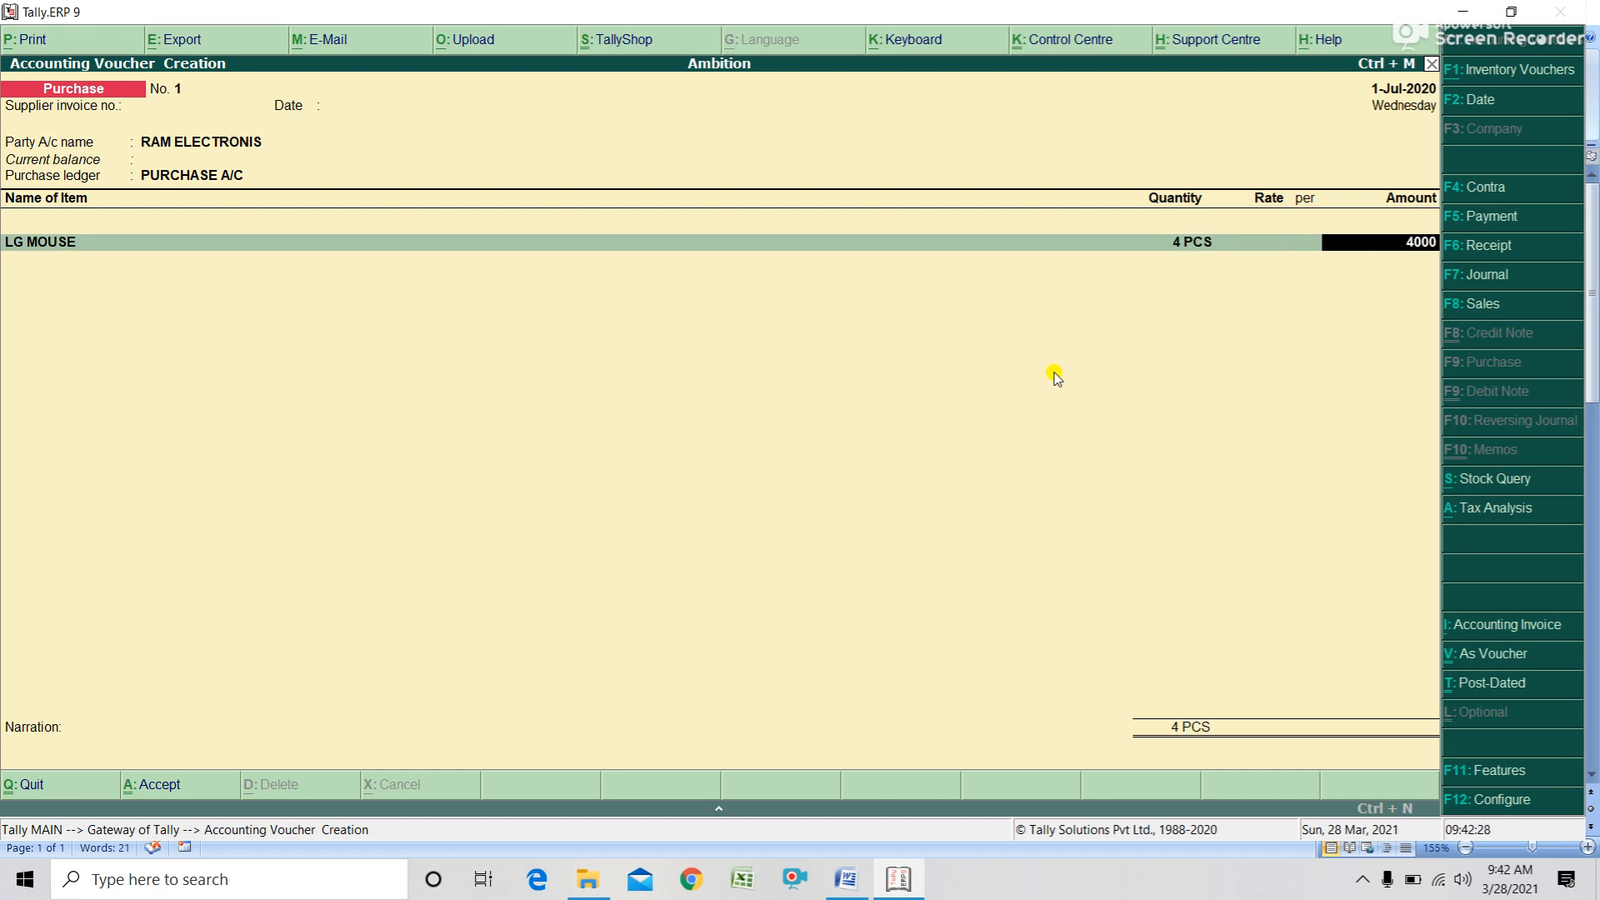
{"action": "key", "text": "Return"}
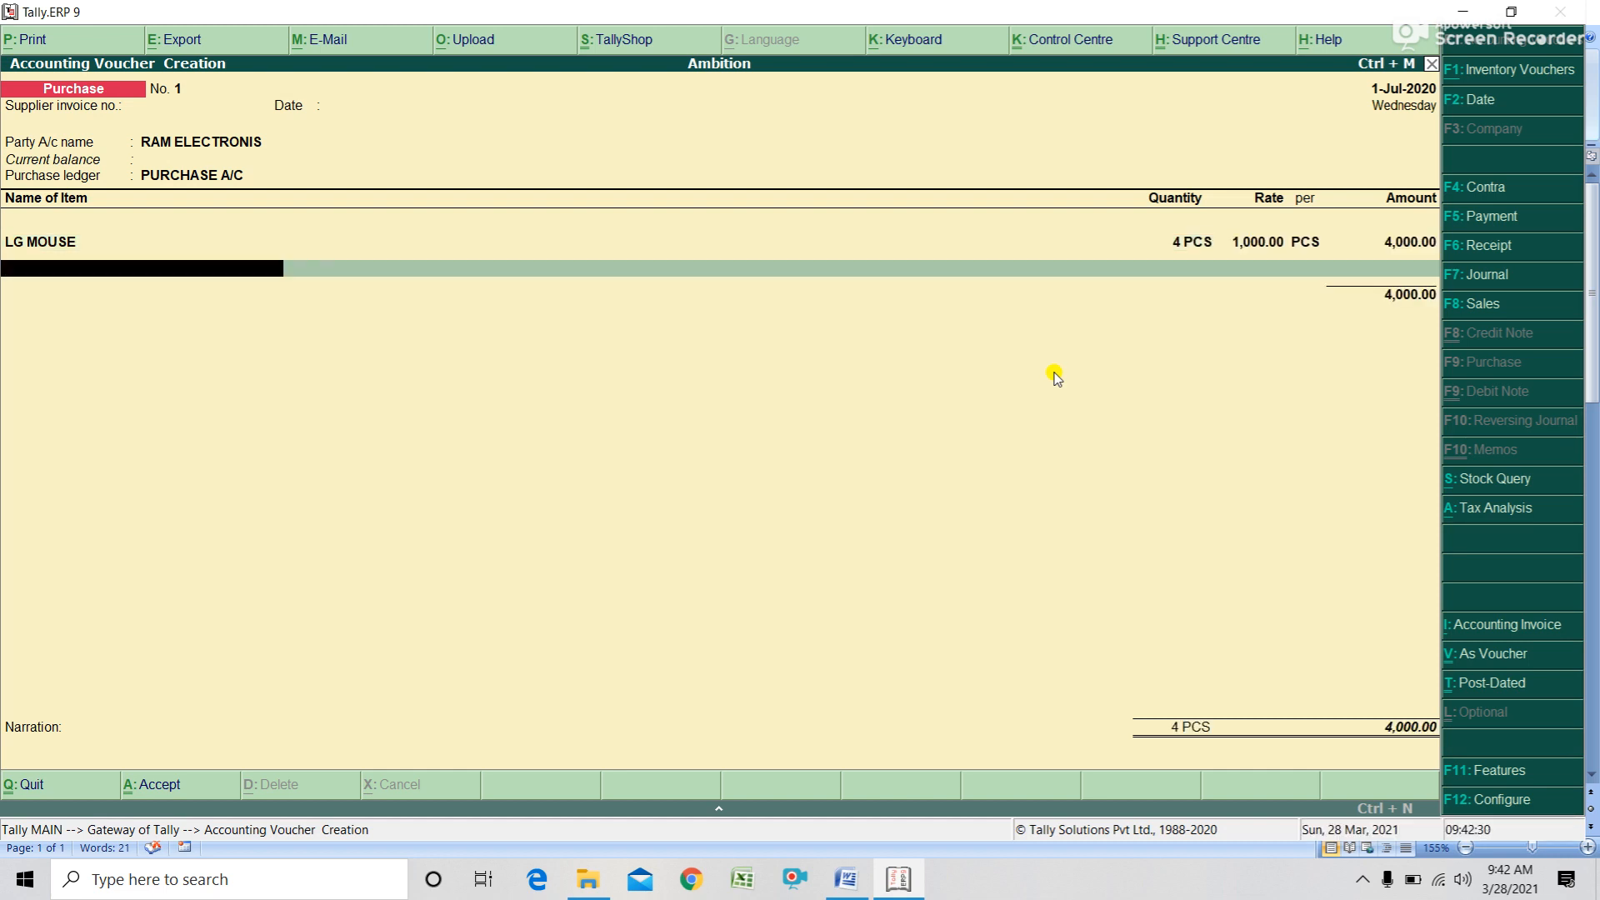
- Start a new stock item from the voucher, check the Lg mobile line in the Word document, and name the item LG MOBILE in Tally
{"action": "key", "text": "alt+c"}
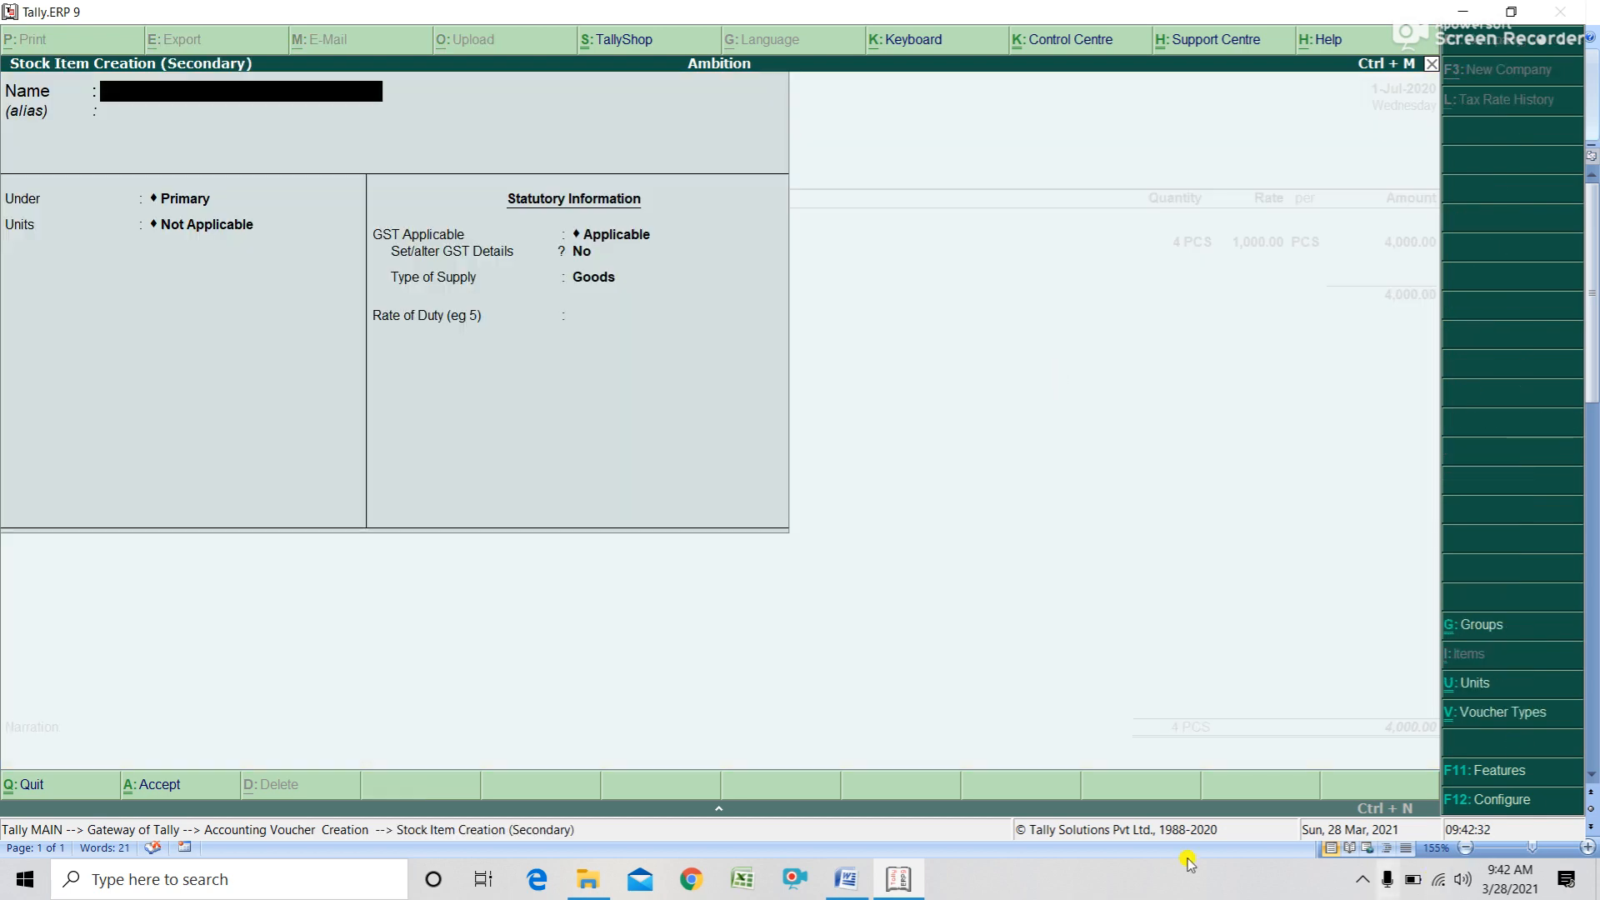
{"action": "left_click", "coordinate": [845, 879]}
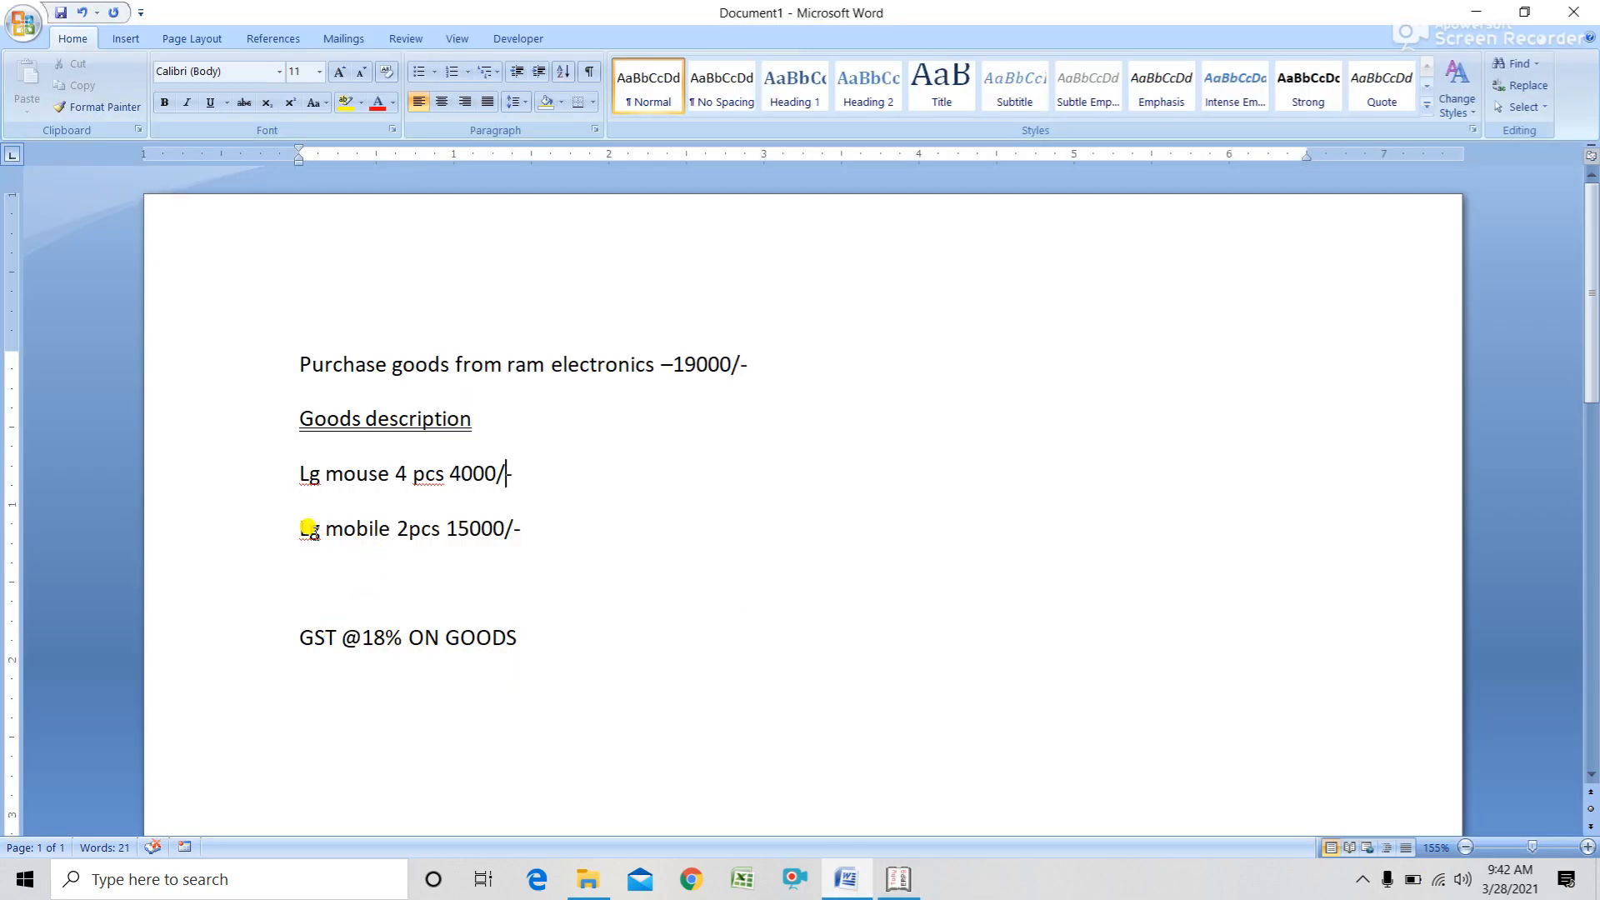
{"action": "left_click_drag", "start_coordinate": [302, 526], "coordinate": [446, 529]}
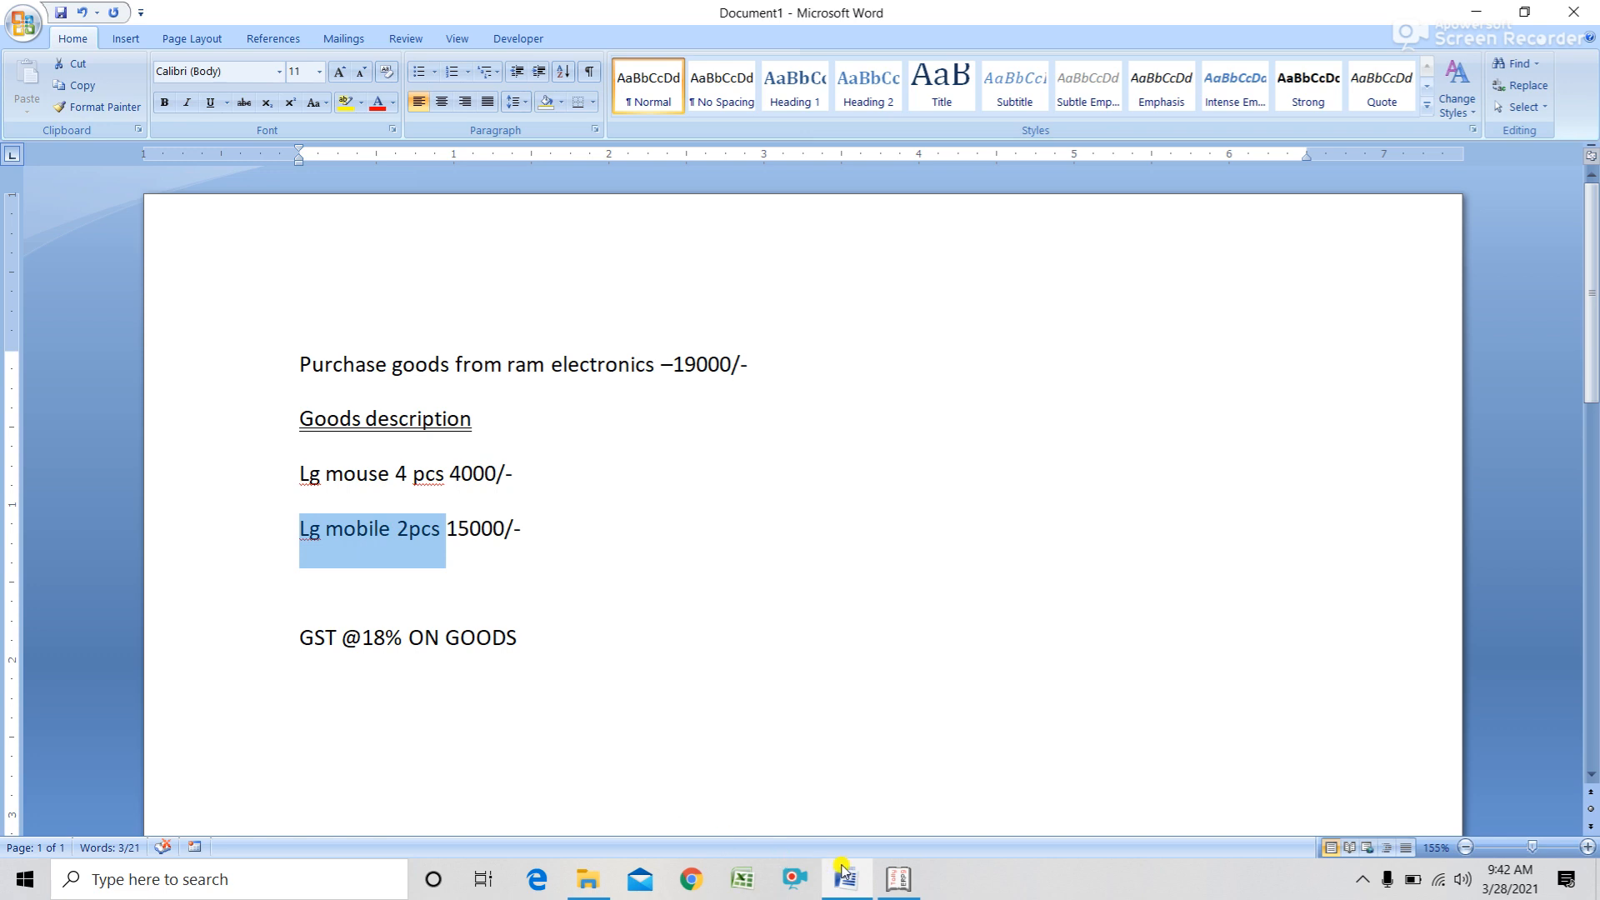
{"action": "left_click", "coordinate": [898, 879]}
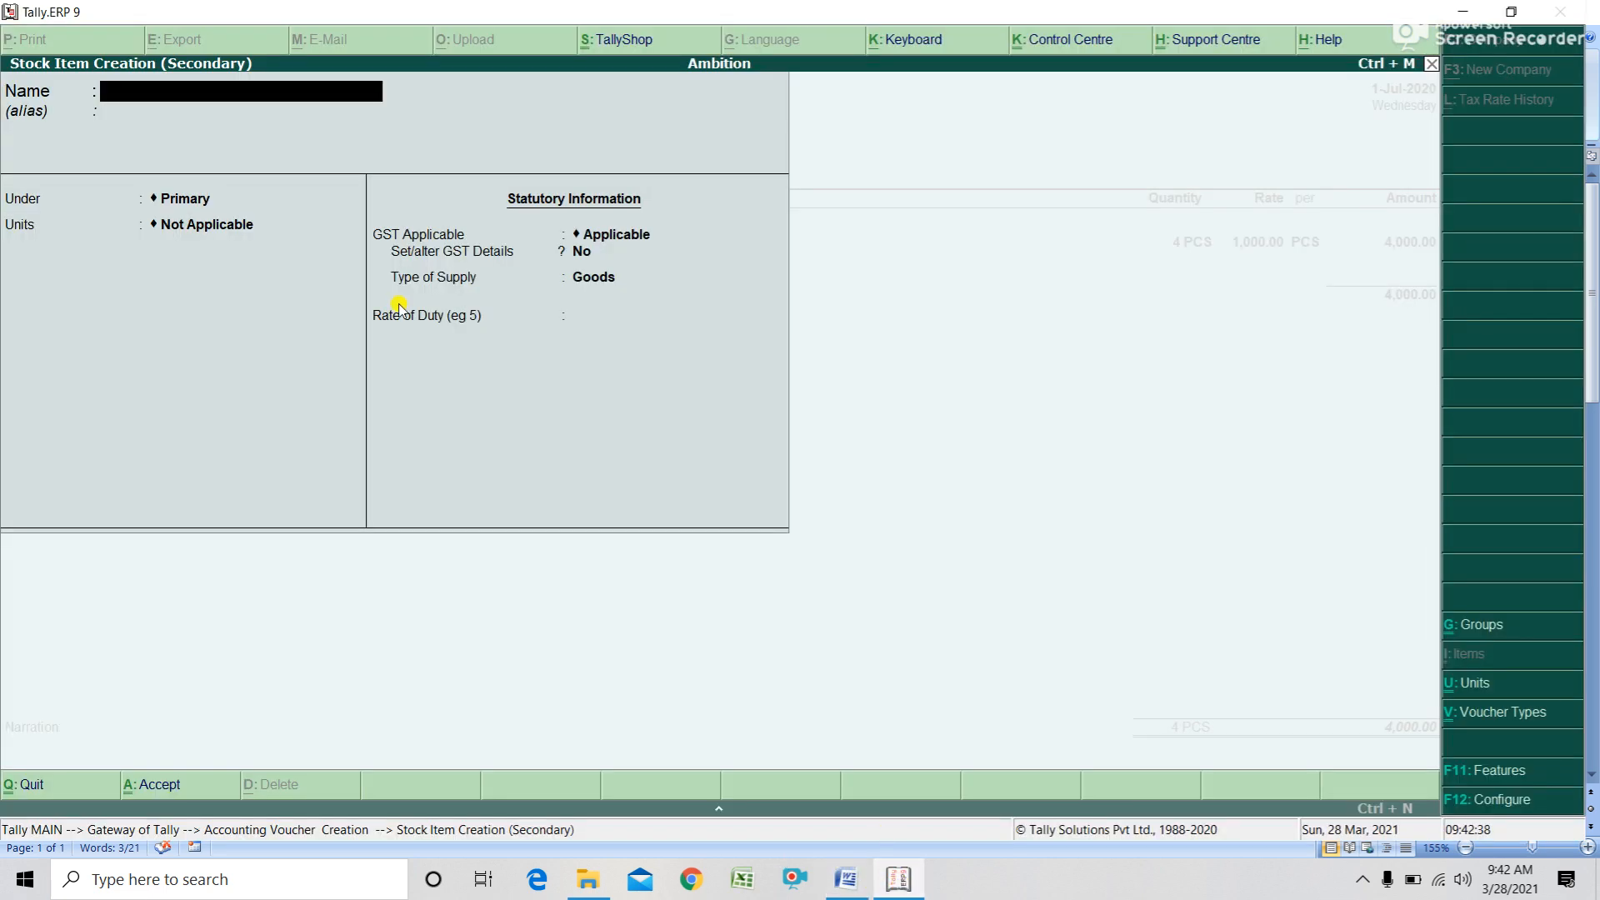
{"action": "type", "text": "LG MOBILE"}
{"action": "key", "text": "Return"}
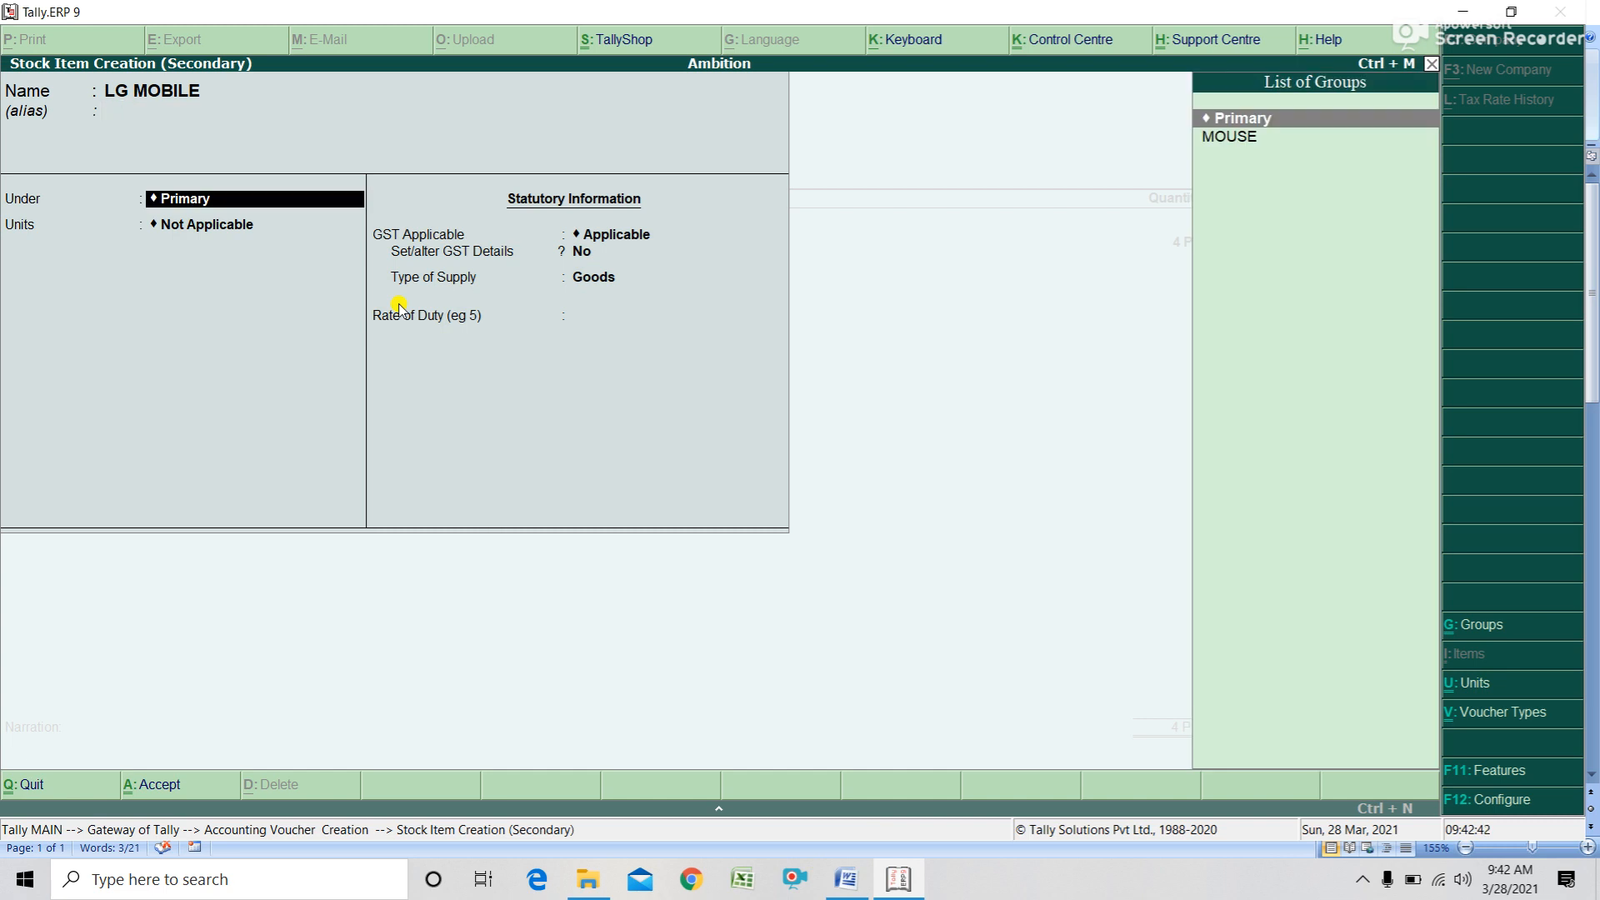
- Create a stock group MOBILE under Primary for LG MOBILE, and choose Yes for setting its GST details
{"action": "key", "text": "alt+c"}
{"action": "type", "text": "MOBILE"}
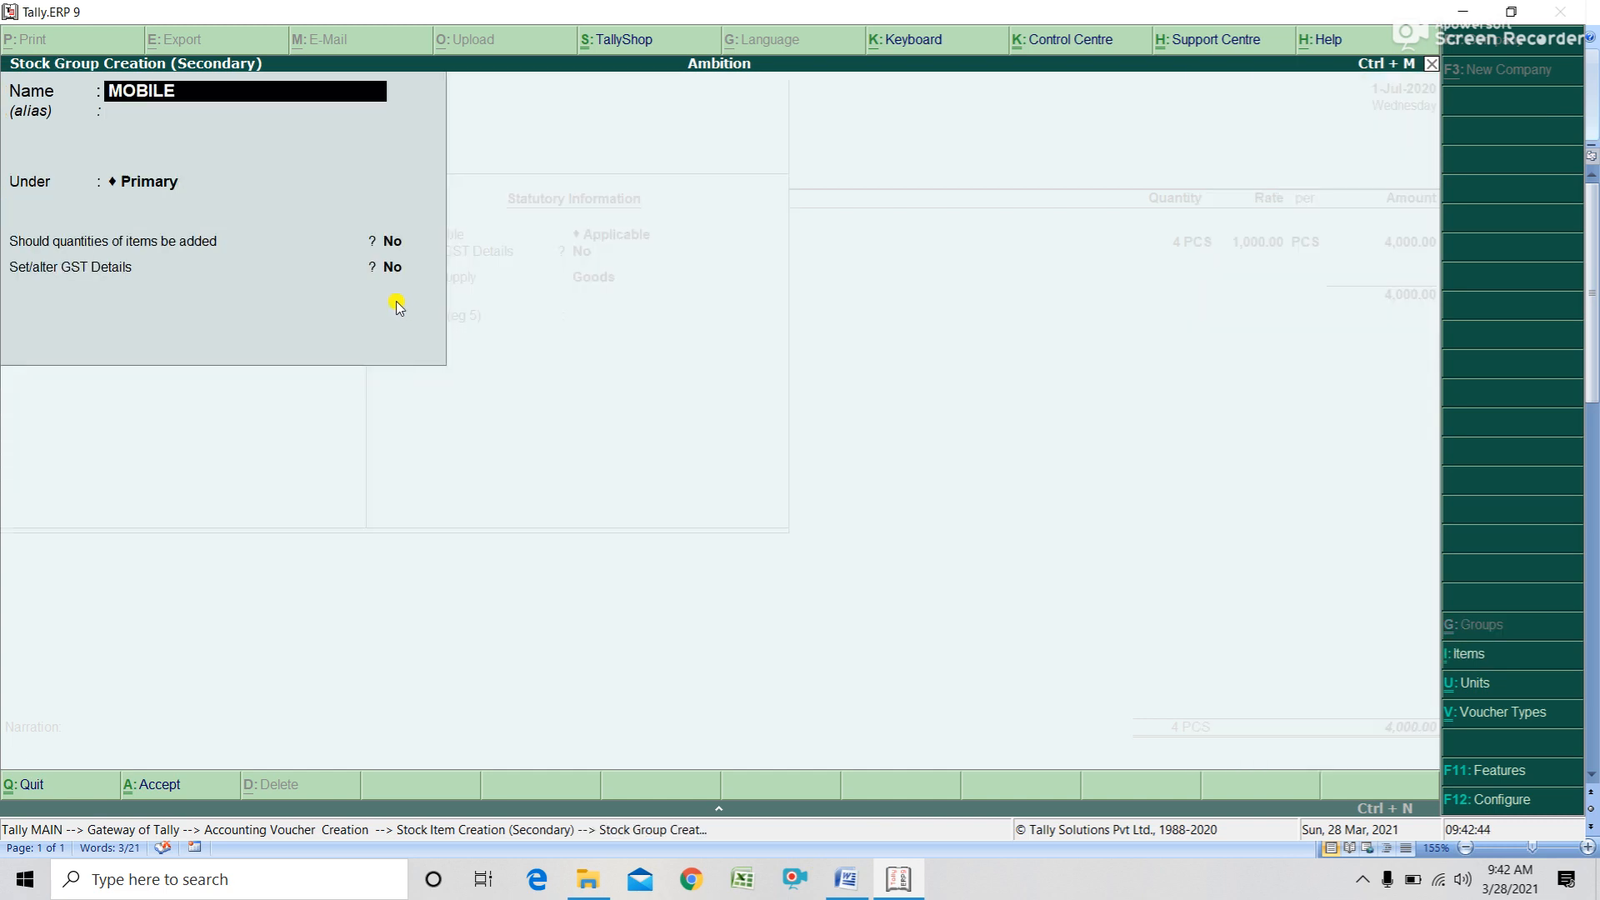
{"action": "key", "text": "Return"}
{"action": "key", "text": "Return"}
{"action": "key", "text": "Return"}
{"action": "key", "text": "Return"}
{"action": "type", "text": "Y"}
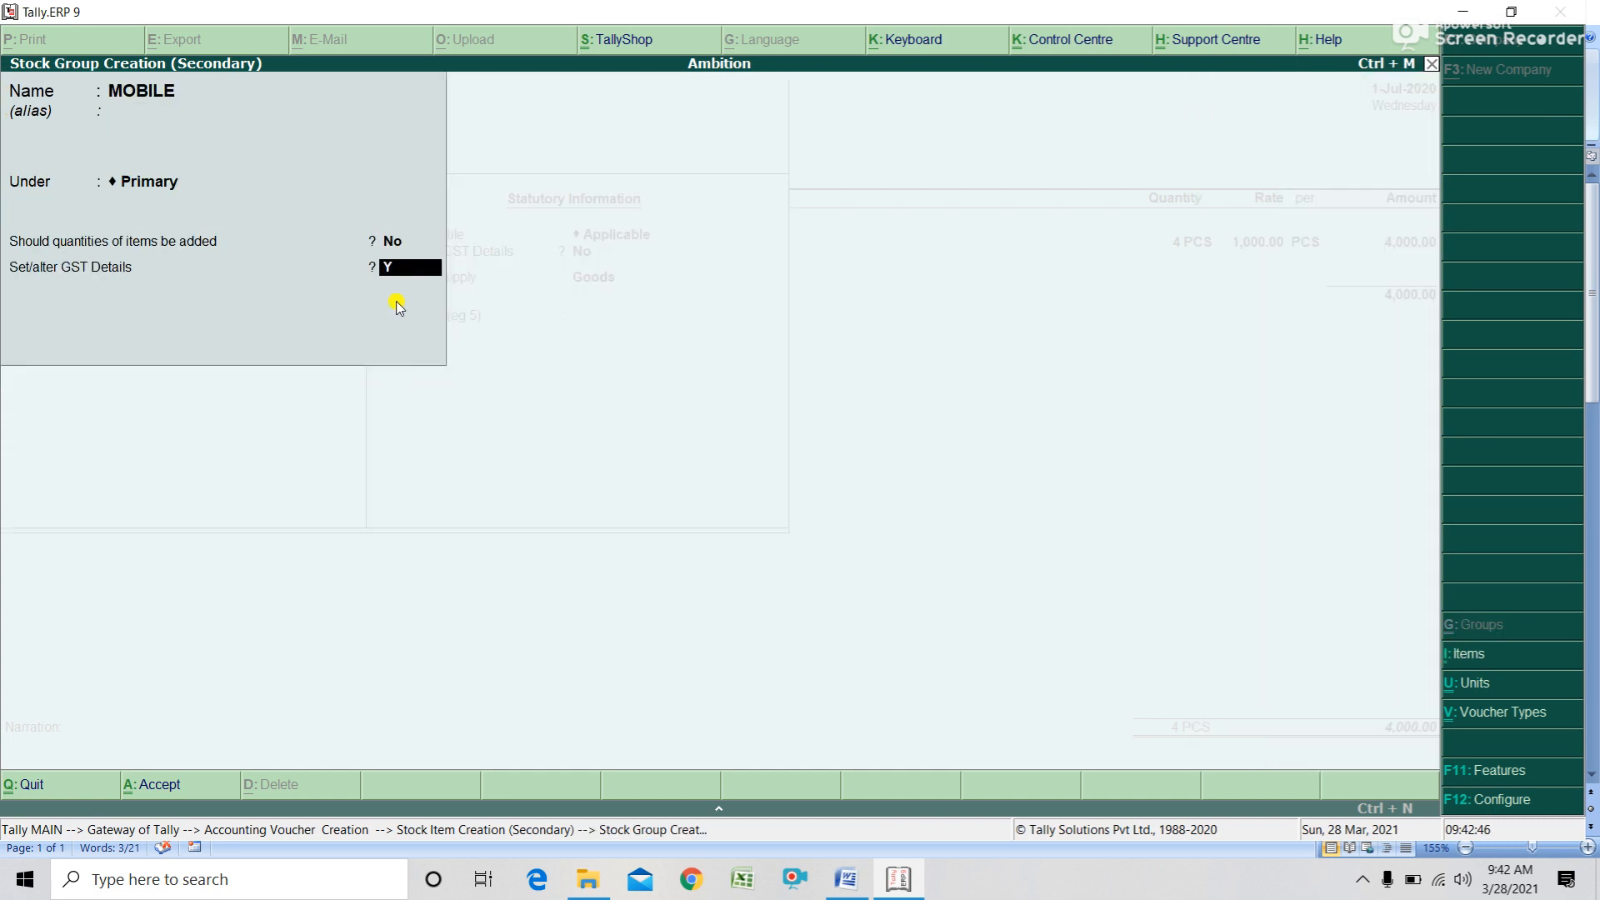
{"action": "key", "text": "Return"}
- Set the MOBILE group's taxability to Taxable with an integrated tax rate of 18 %, and save the stock group
{"action": "key", "text": "Down"}
{"action": "key", "text": "Down"}
{"action": "key", "text": "Down"}
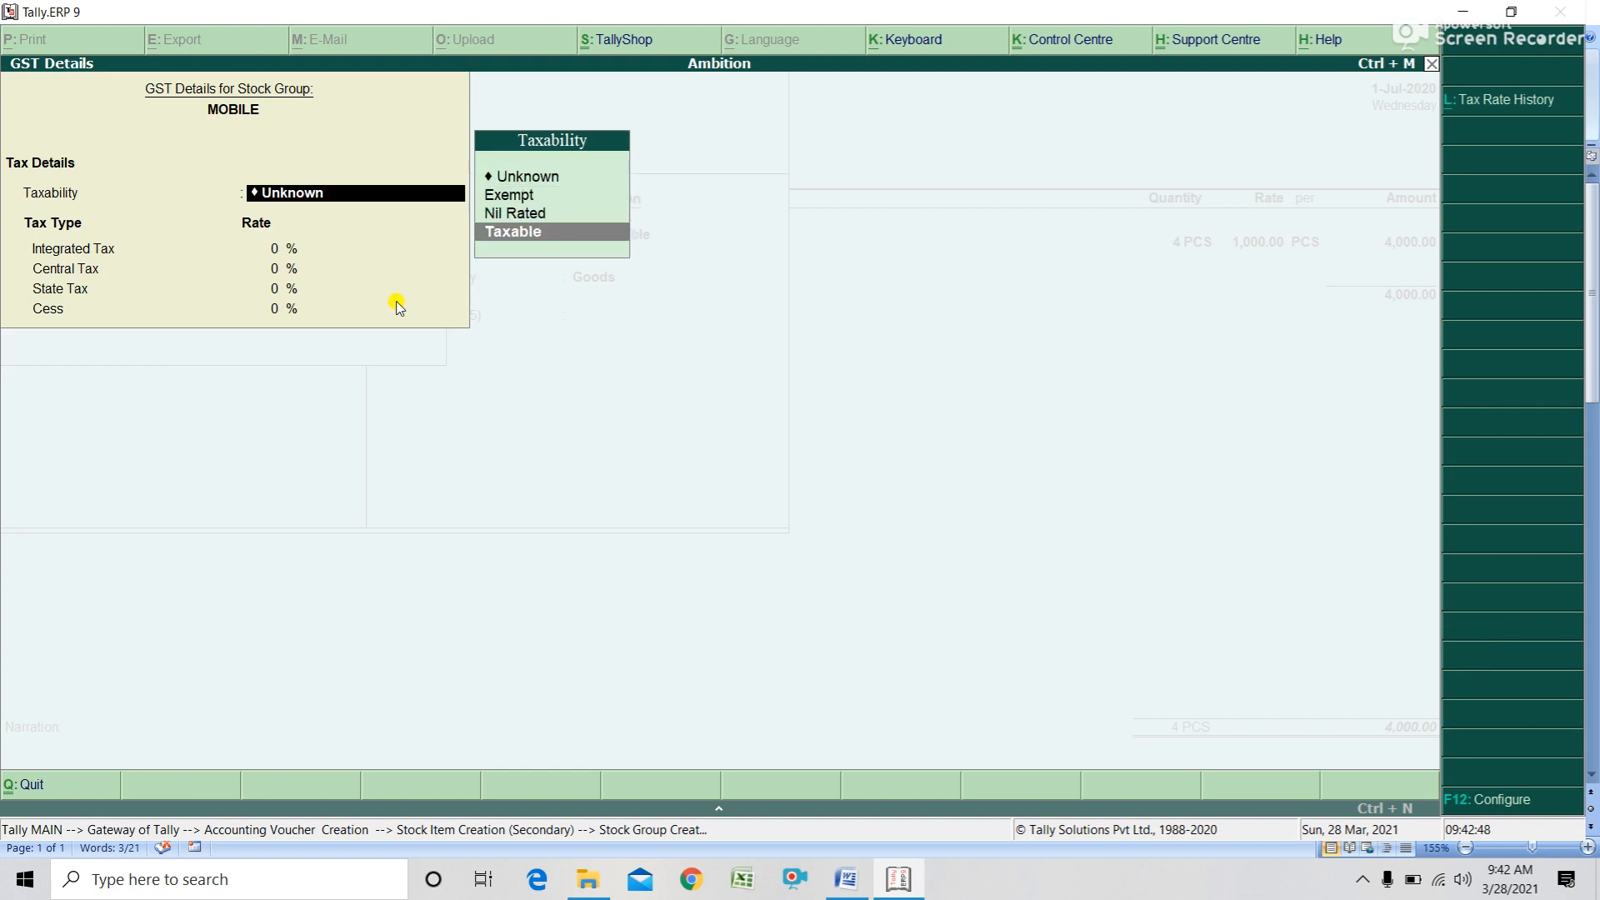
{"action": "key", "text": "Return"}
{"action": "type", "text": "18"}
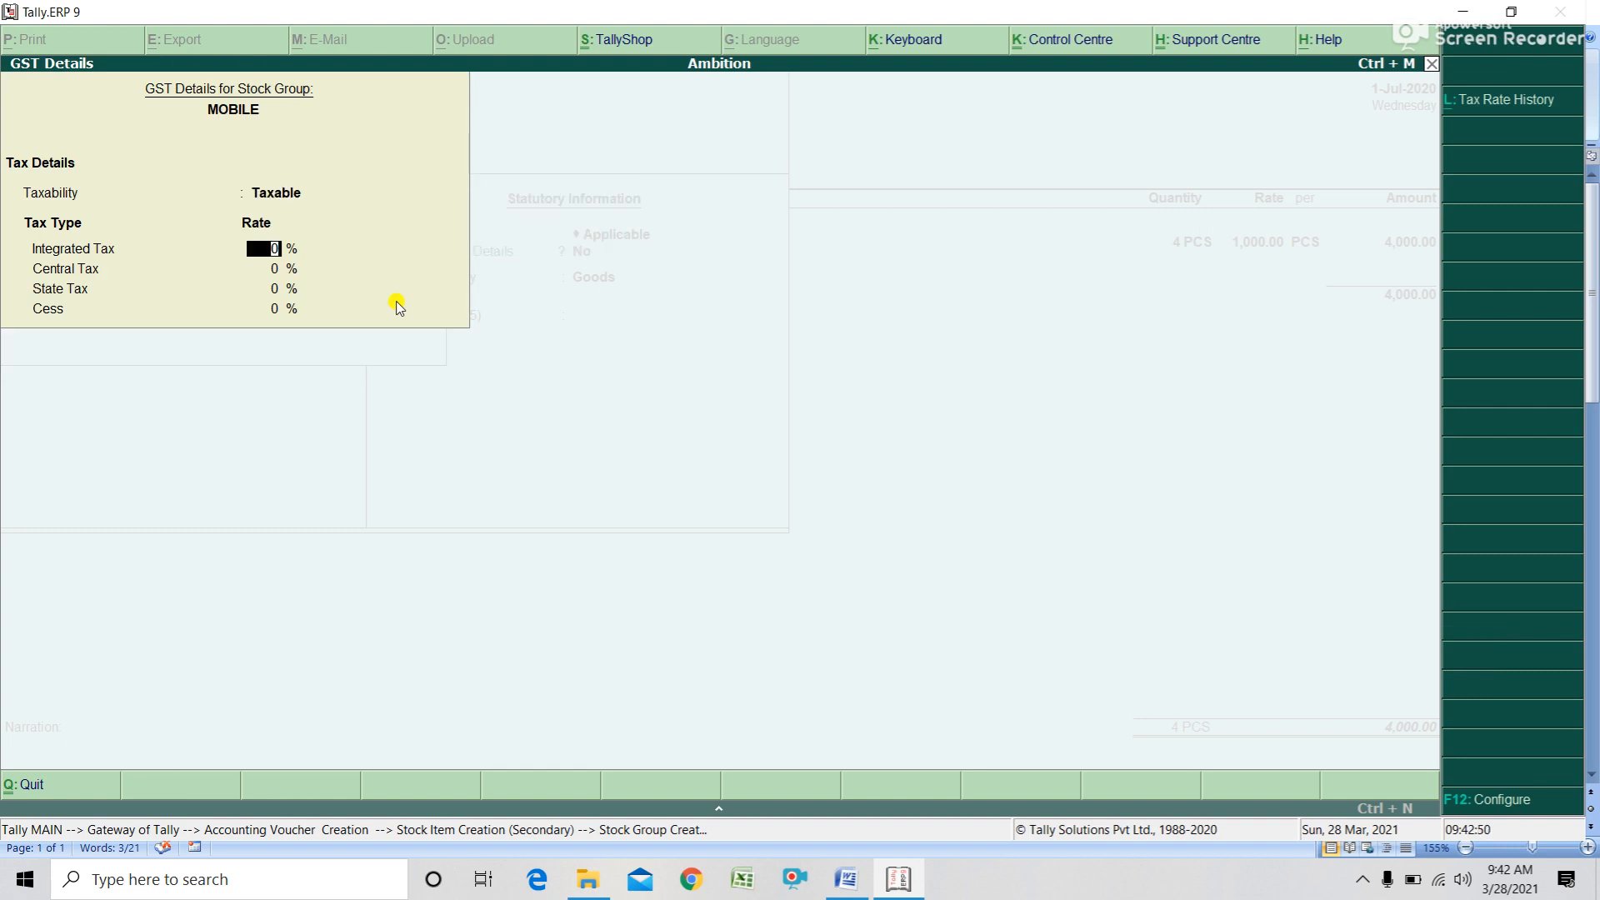
{"action": "key", "text": "Return"}
{"action": "key", "text": "Return"}
{"action": "key", "text": "Return"}
{"action": "key", "text": "Return"}
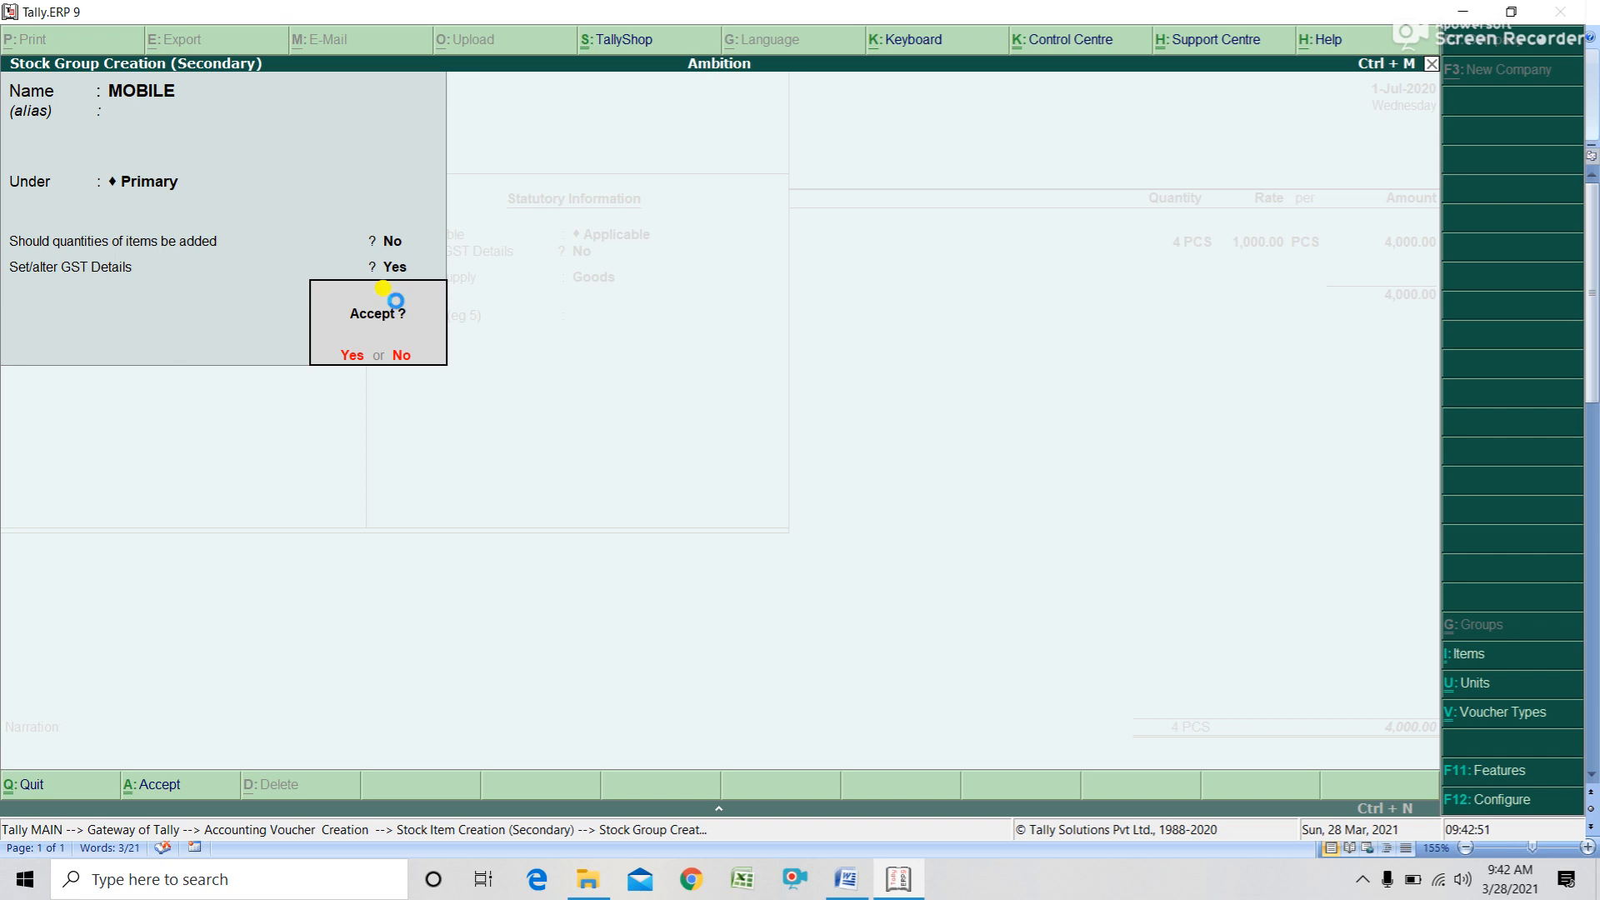
{"action": "key", "text": "Return"}
- Set PCS as the unit for LG MOBILE, keep GST Applicable and Goods as the type of supply, and save the stock item
{"action": "key", "text": "Down"}
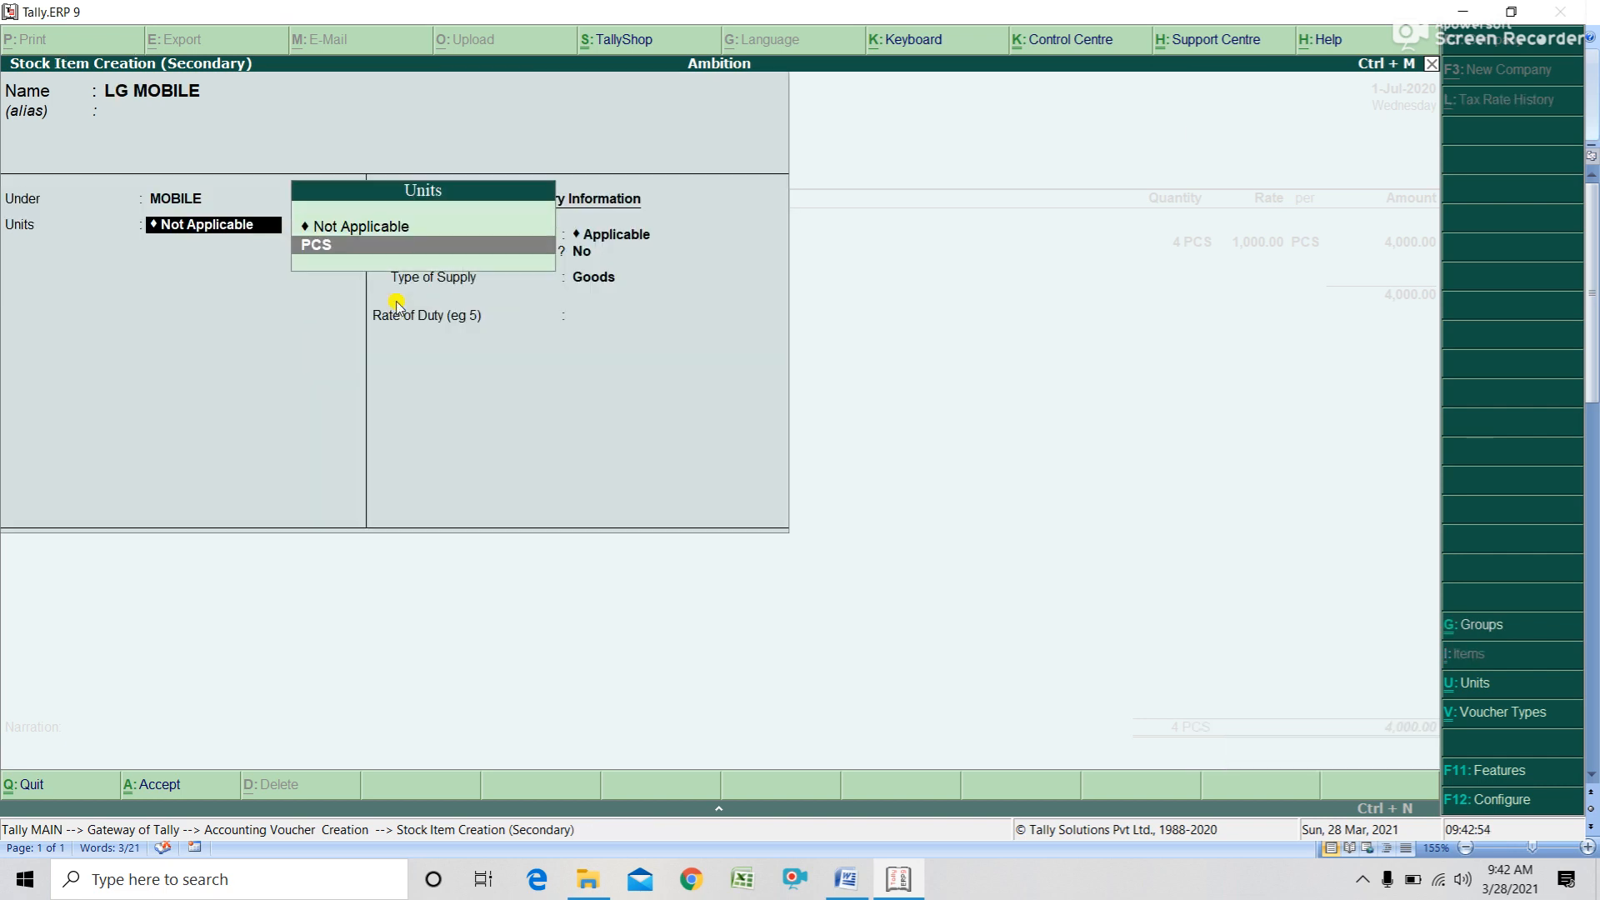
{"action": "key", "text": "Return"}
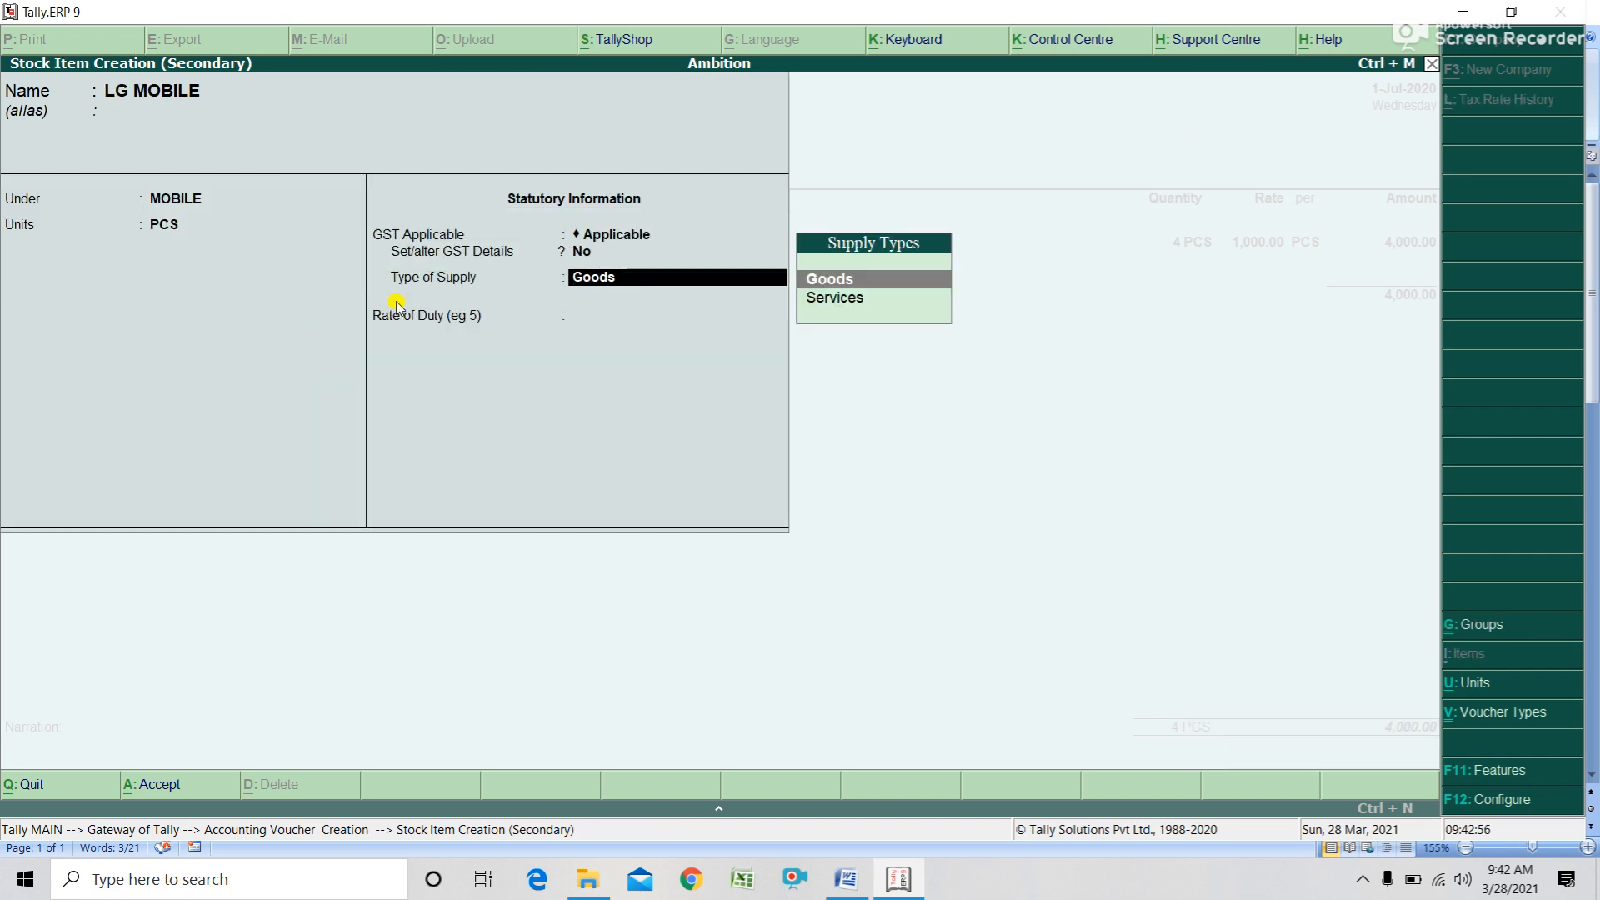
{"action": "key", "text": "Return"}
{"action": "key", "text": "Return"}
{"action": "key", "text": "Return"}
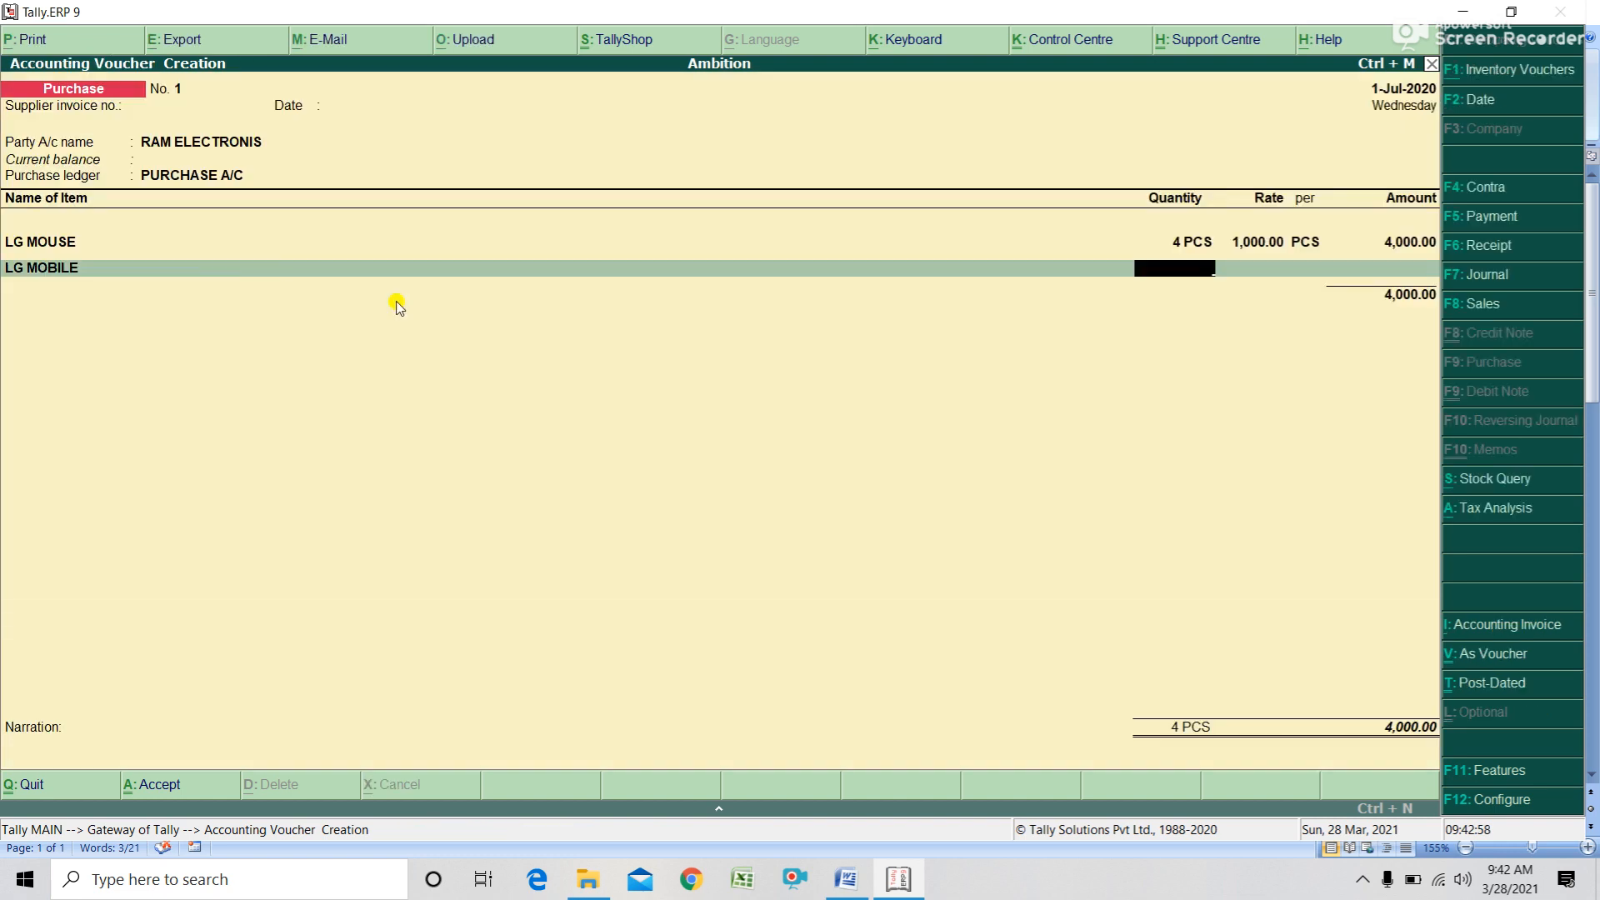
- Enter a quantity of 2 PCS and an amount of 15000 for LG MOBILE in the purchase voucher
{"action": "type", "text": "2"}
{"action": "key", "text": "Return"}
{"action": "key", "text": "Return"}
{"action": "key", "text": "Return"}
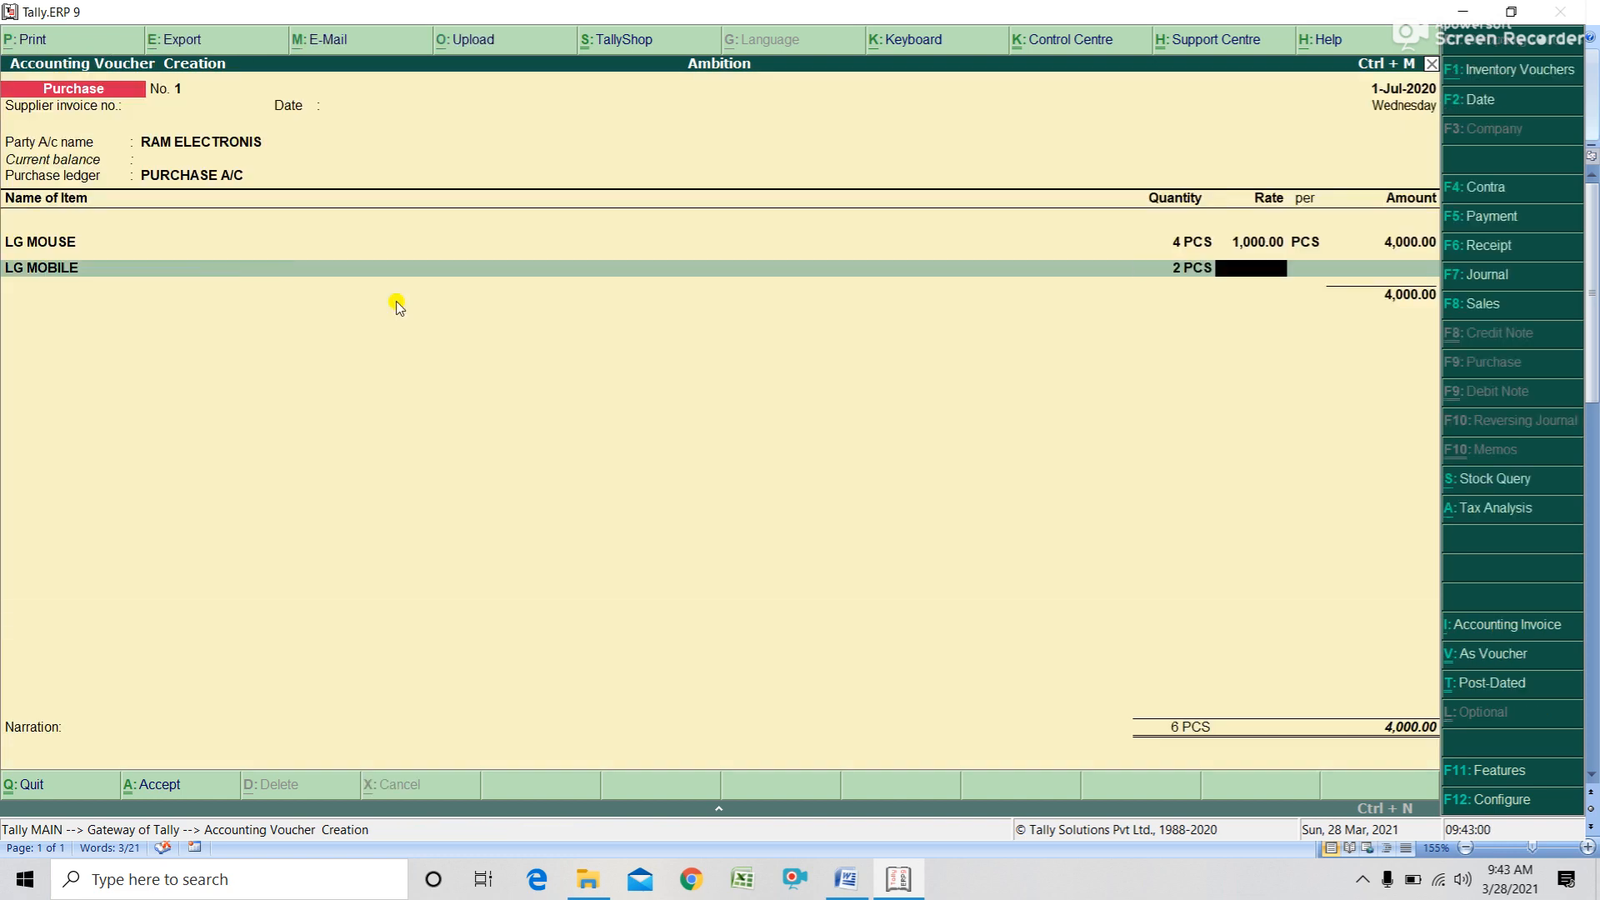
{"action": "type", "text": "15000"}
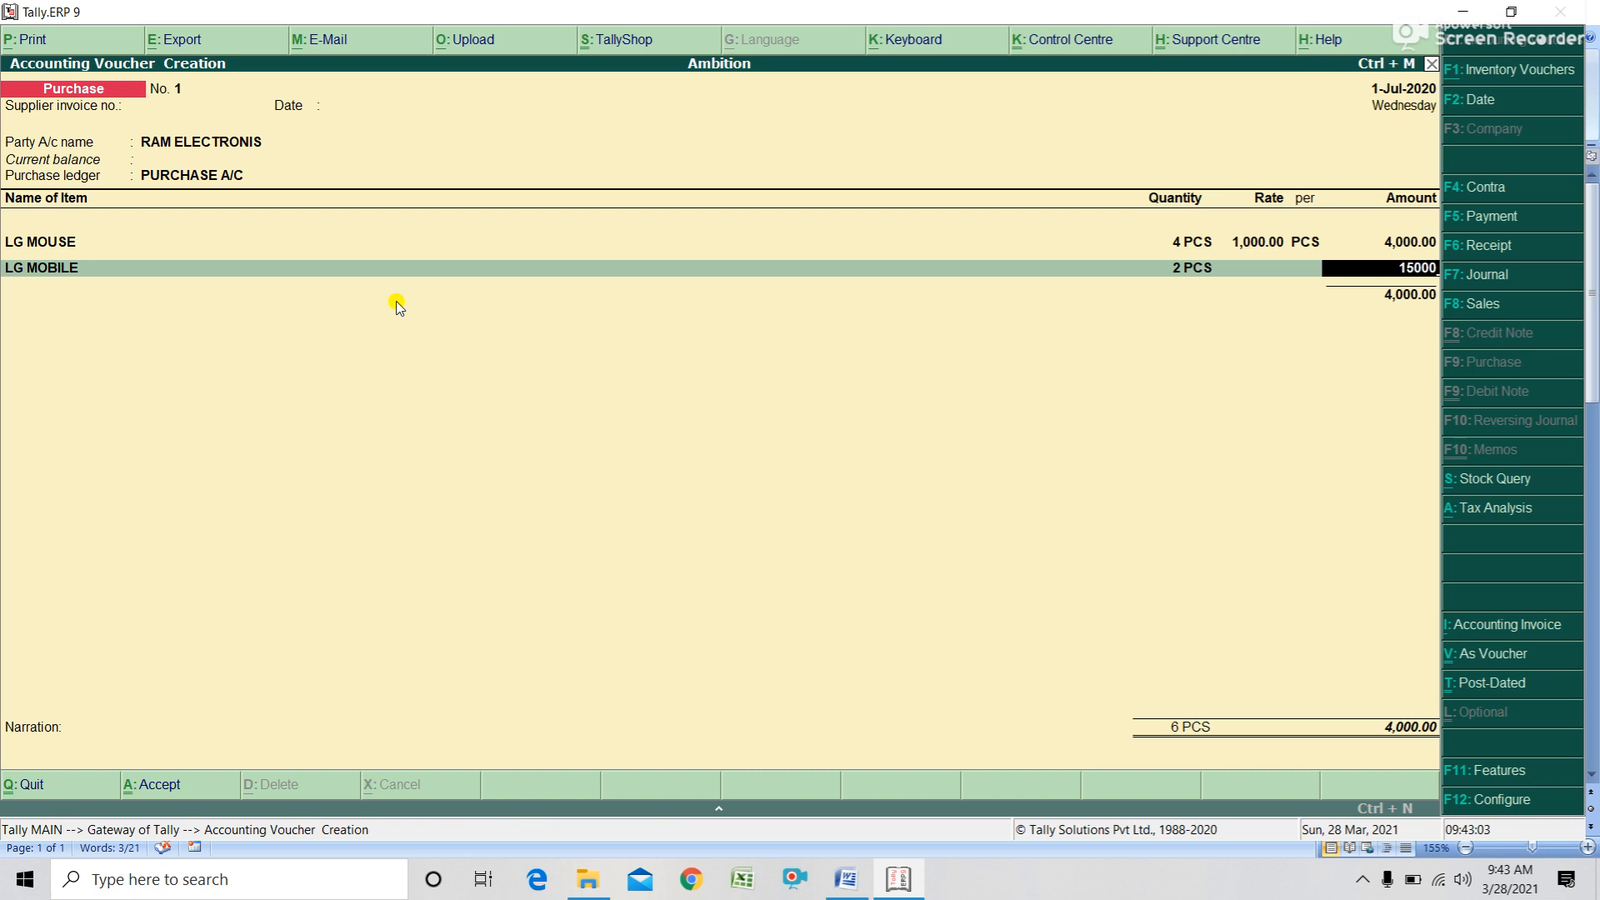
{"action": "key", "text": "Return"}
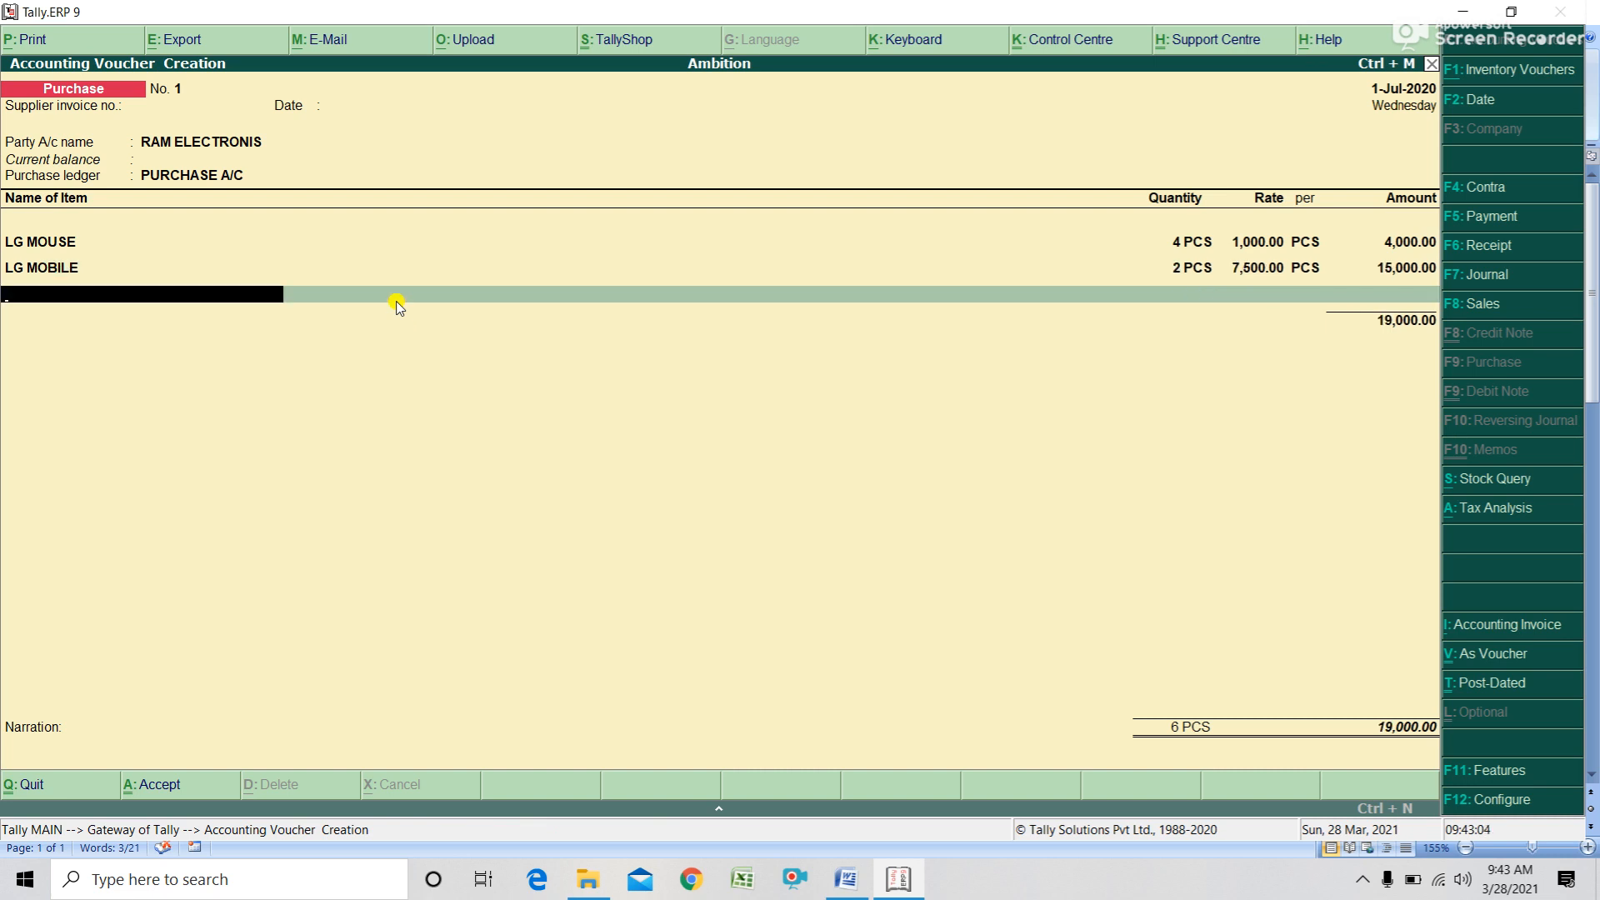
- Add the CGST and SGST ledgers below the items, leave the narration empty, and save the purchase voucher
{"action": "key", "text": "Return"}
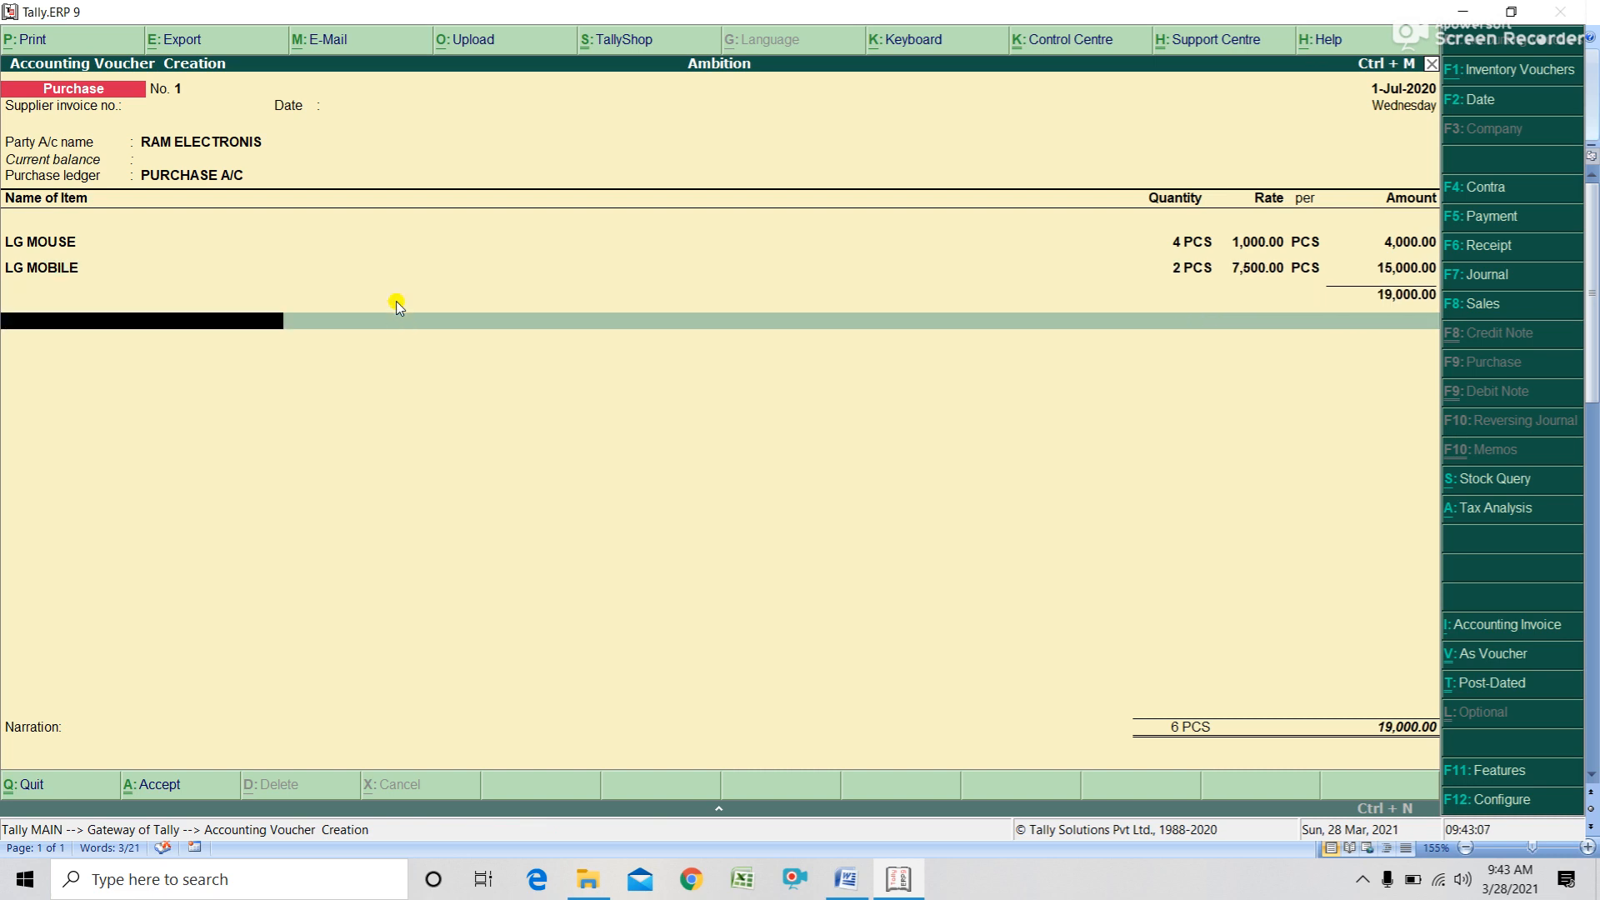
{"action": "type", "text": "C"}
{"action": "key", "text": "Return"}
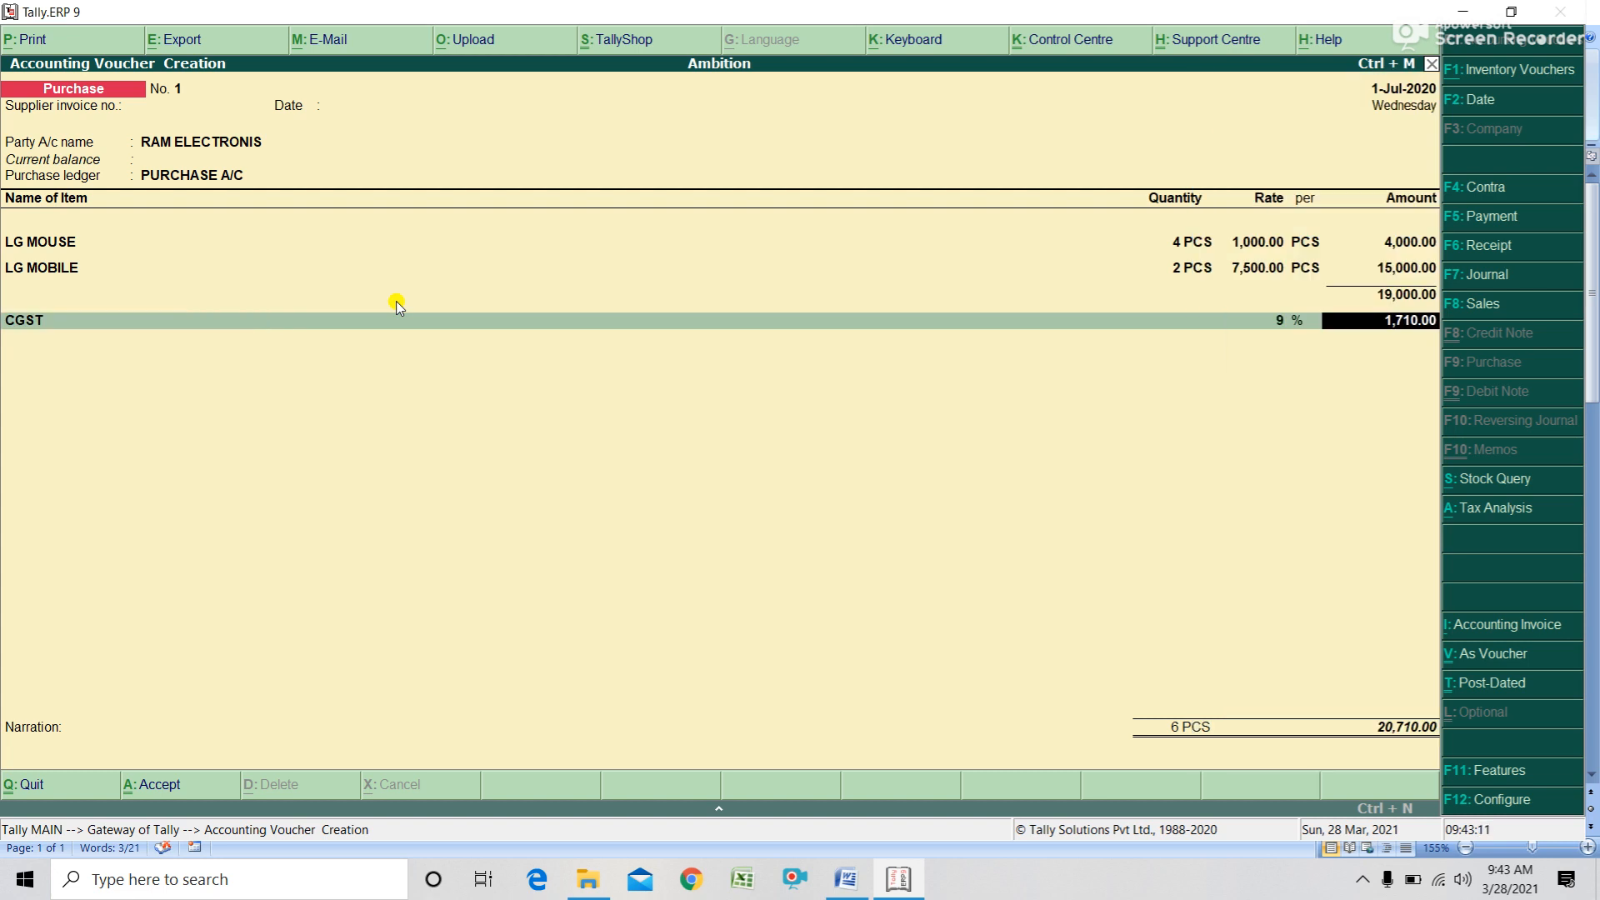
{"action": "key", "text": "Return"}
{"action": "type", "text": "S"}
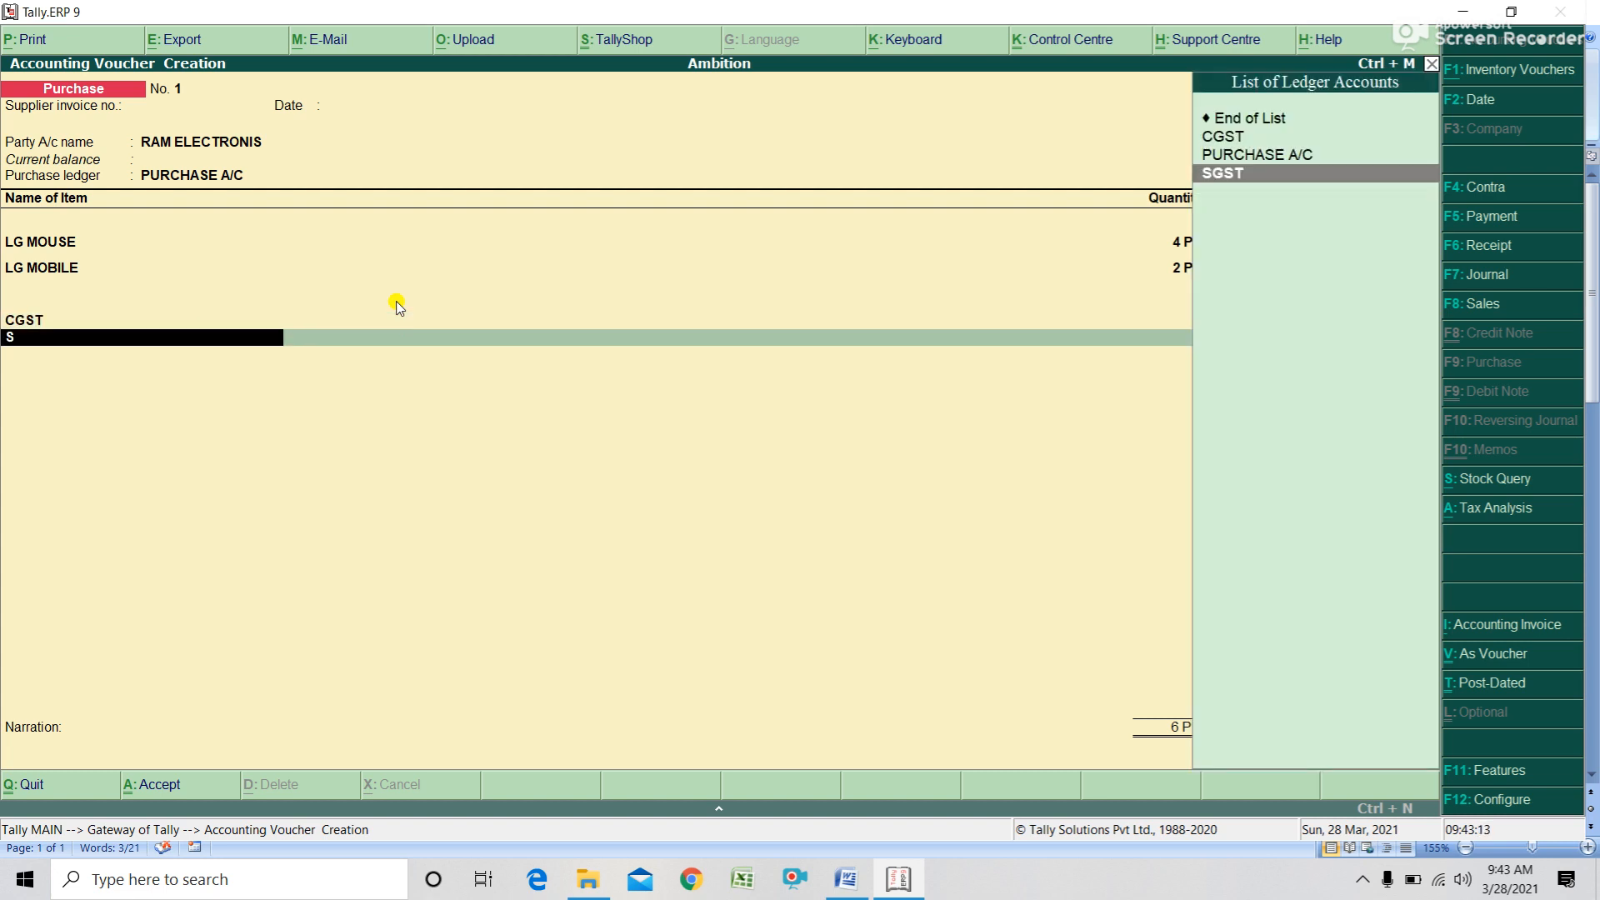
{"action": "key", "text": "Return"}
{"action": "key", "text": "Return"}
{"action": "key", "text": "Return"}
{"action": "key", "text": "Return"}
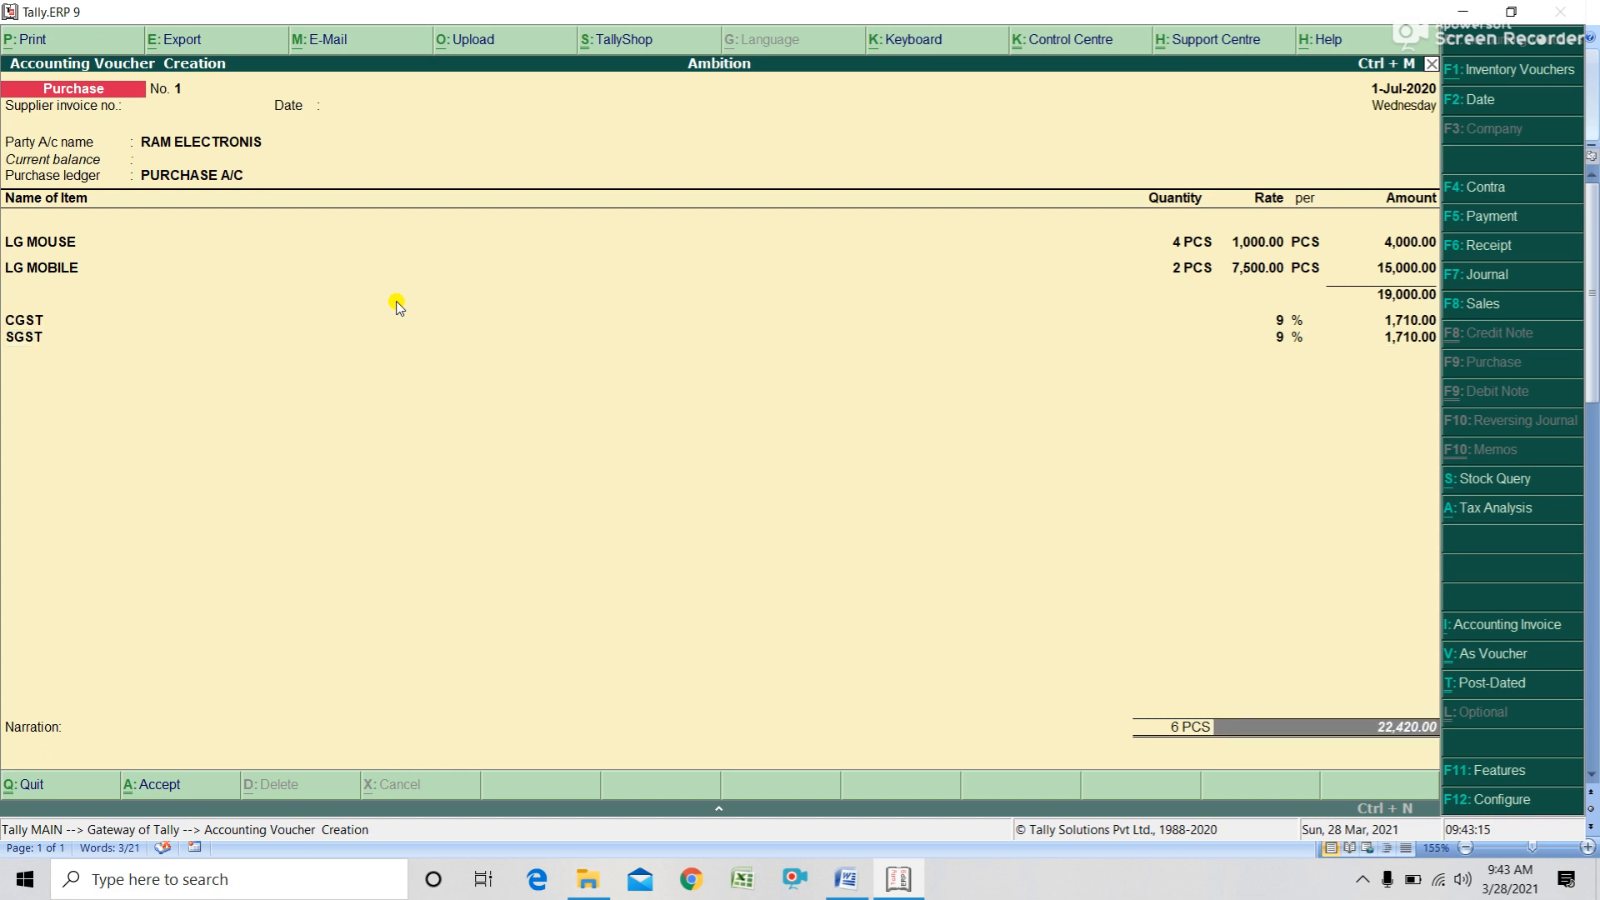
{"action": "key", "text": "Return"}
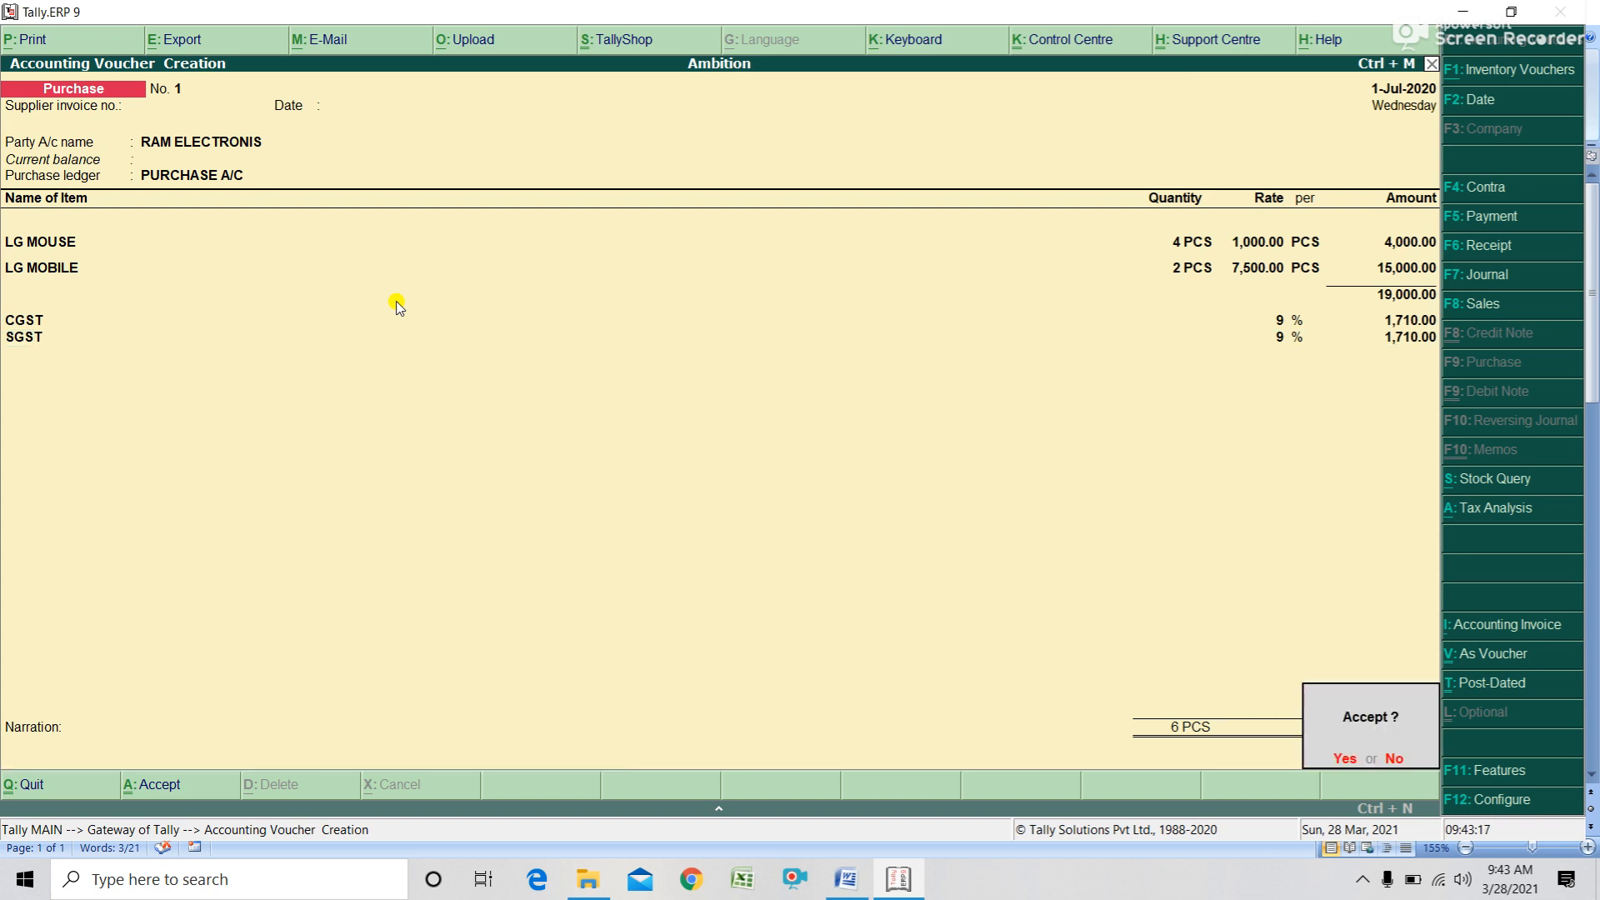
{"action": "key", "text": "Return"}
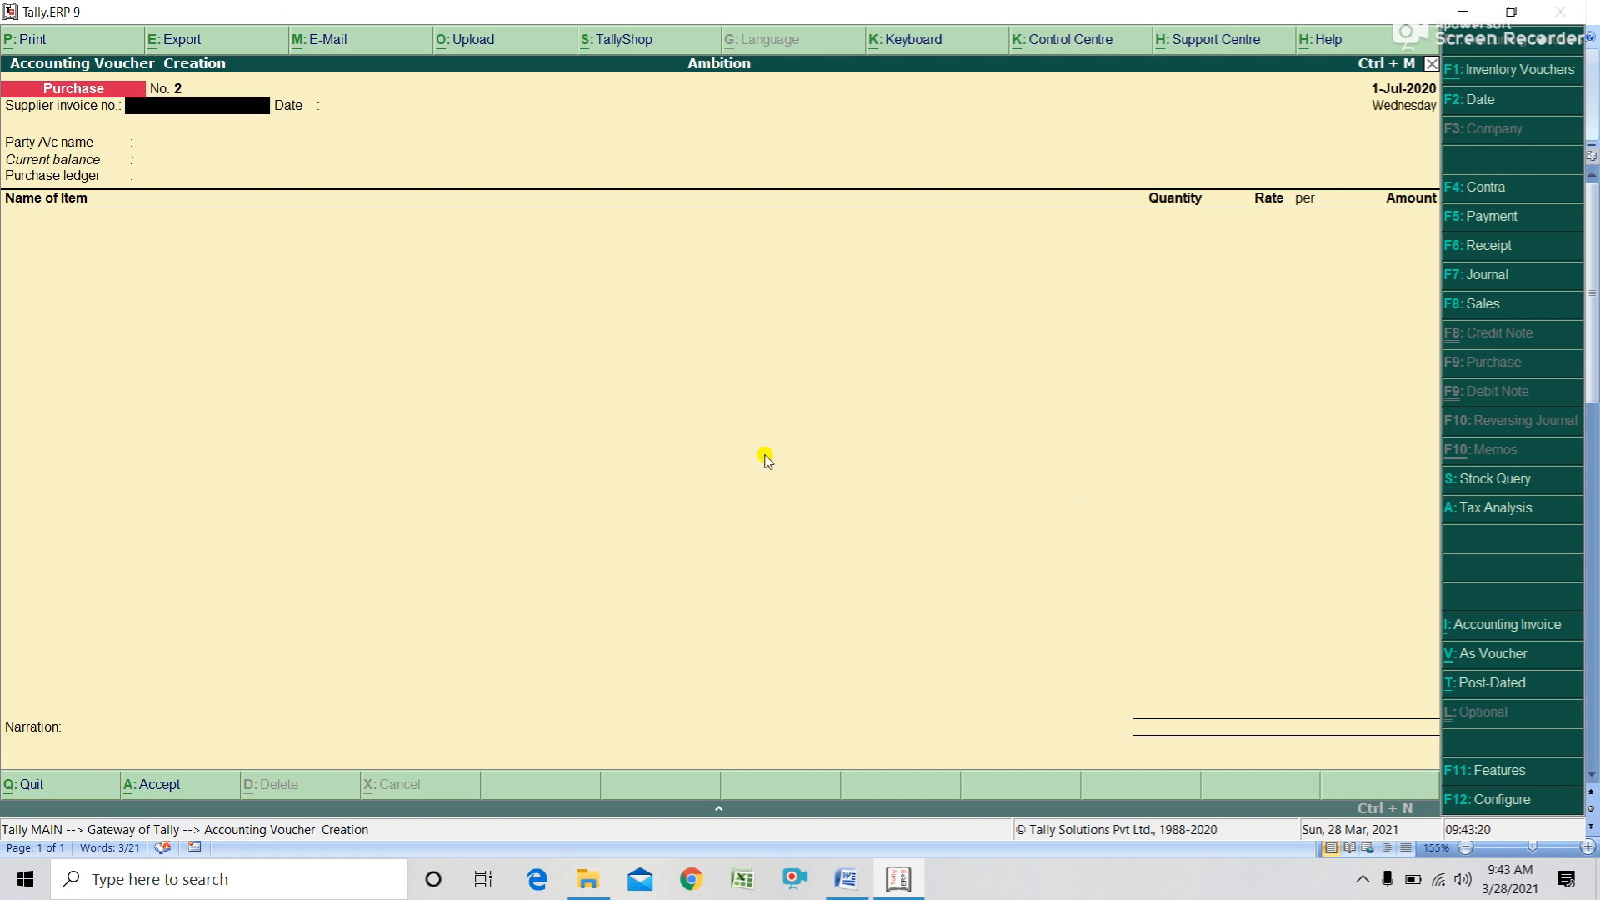
- Leave voucher entry and check the closing stock of the MOBILE and MOUSE groups in the Stock Summary
{"action": "key", "text": "Escape"}
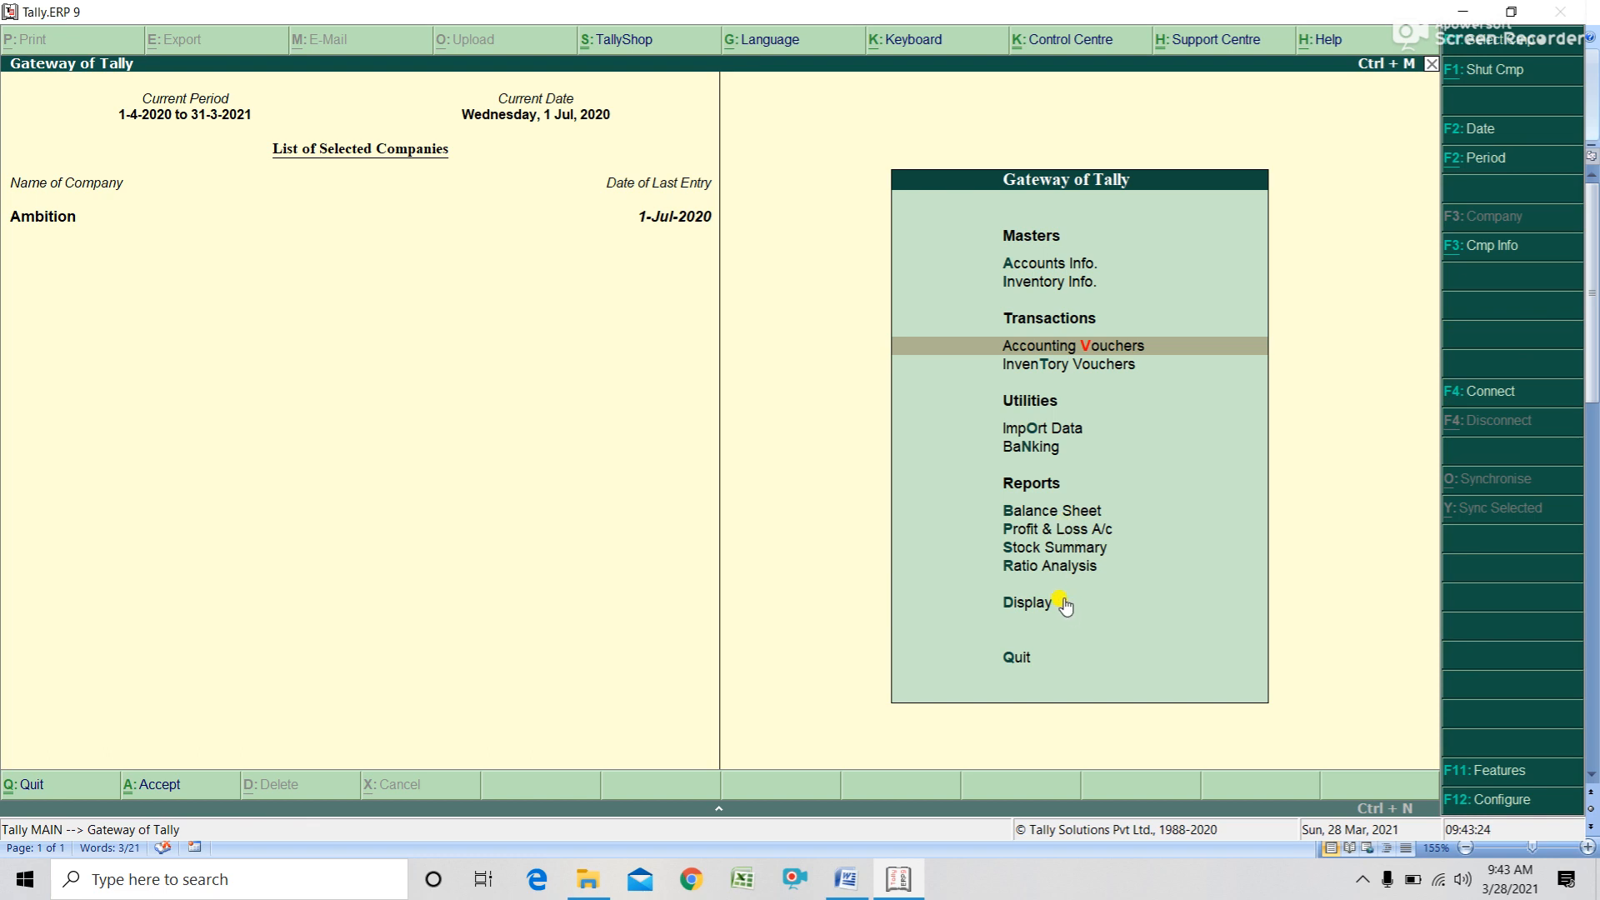
{"action": "left_click", "coordinate": [1054, 548]}
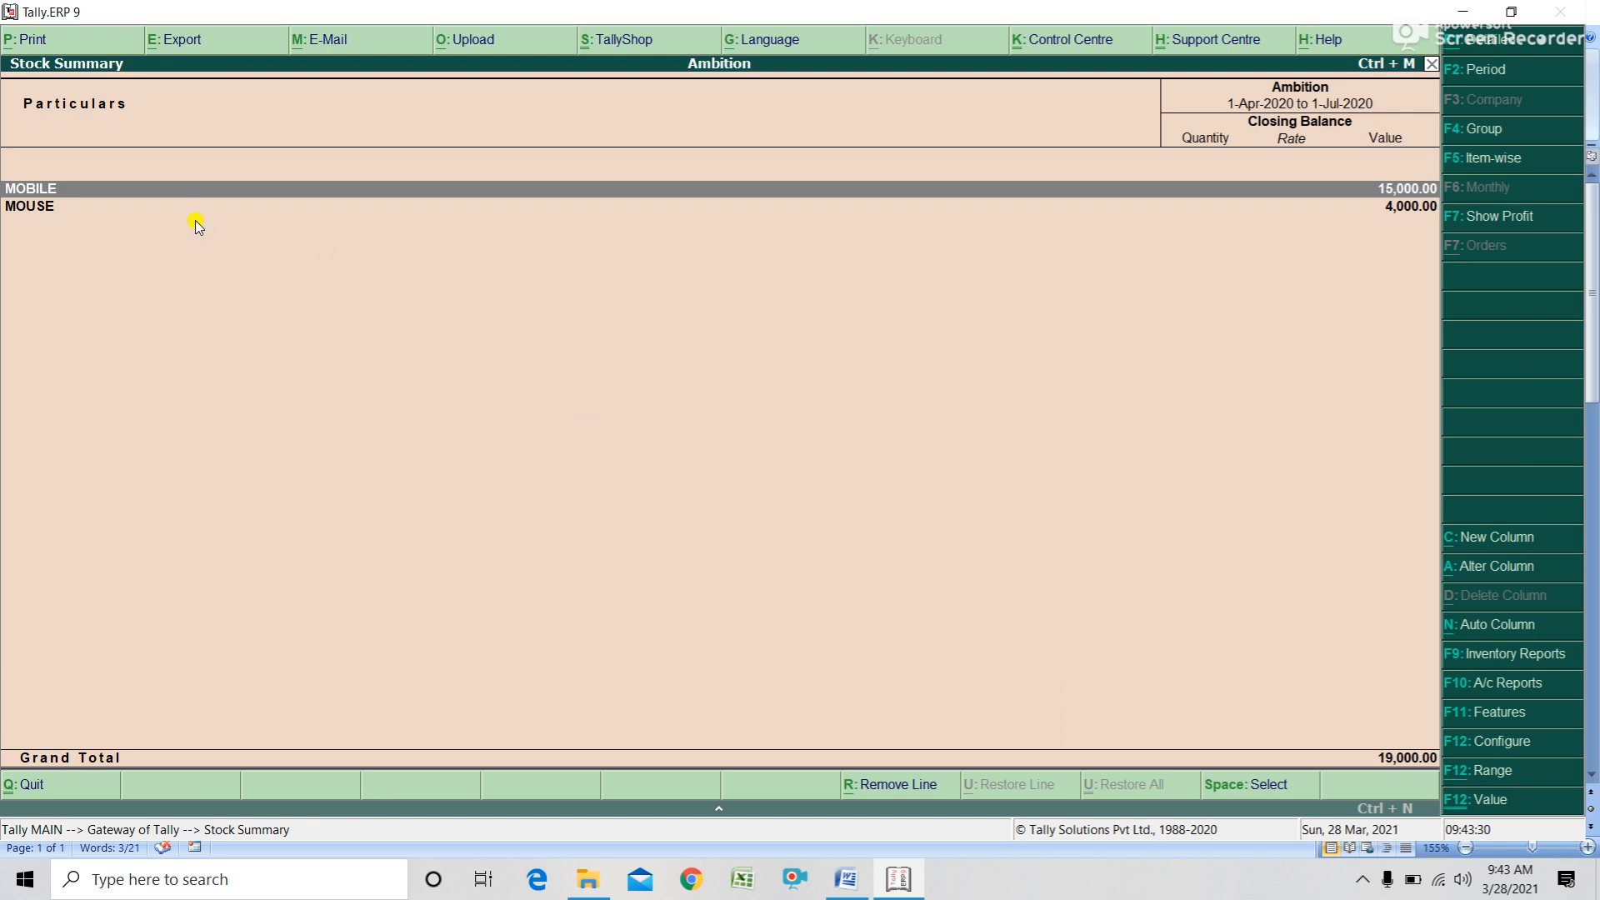
{"action": "left_click", "coordinate": [1363, 200]}
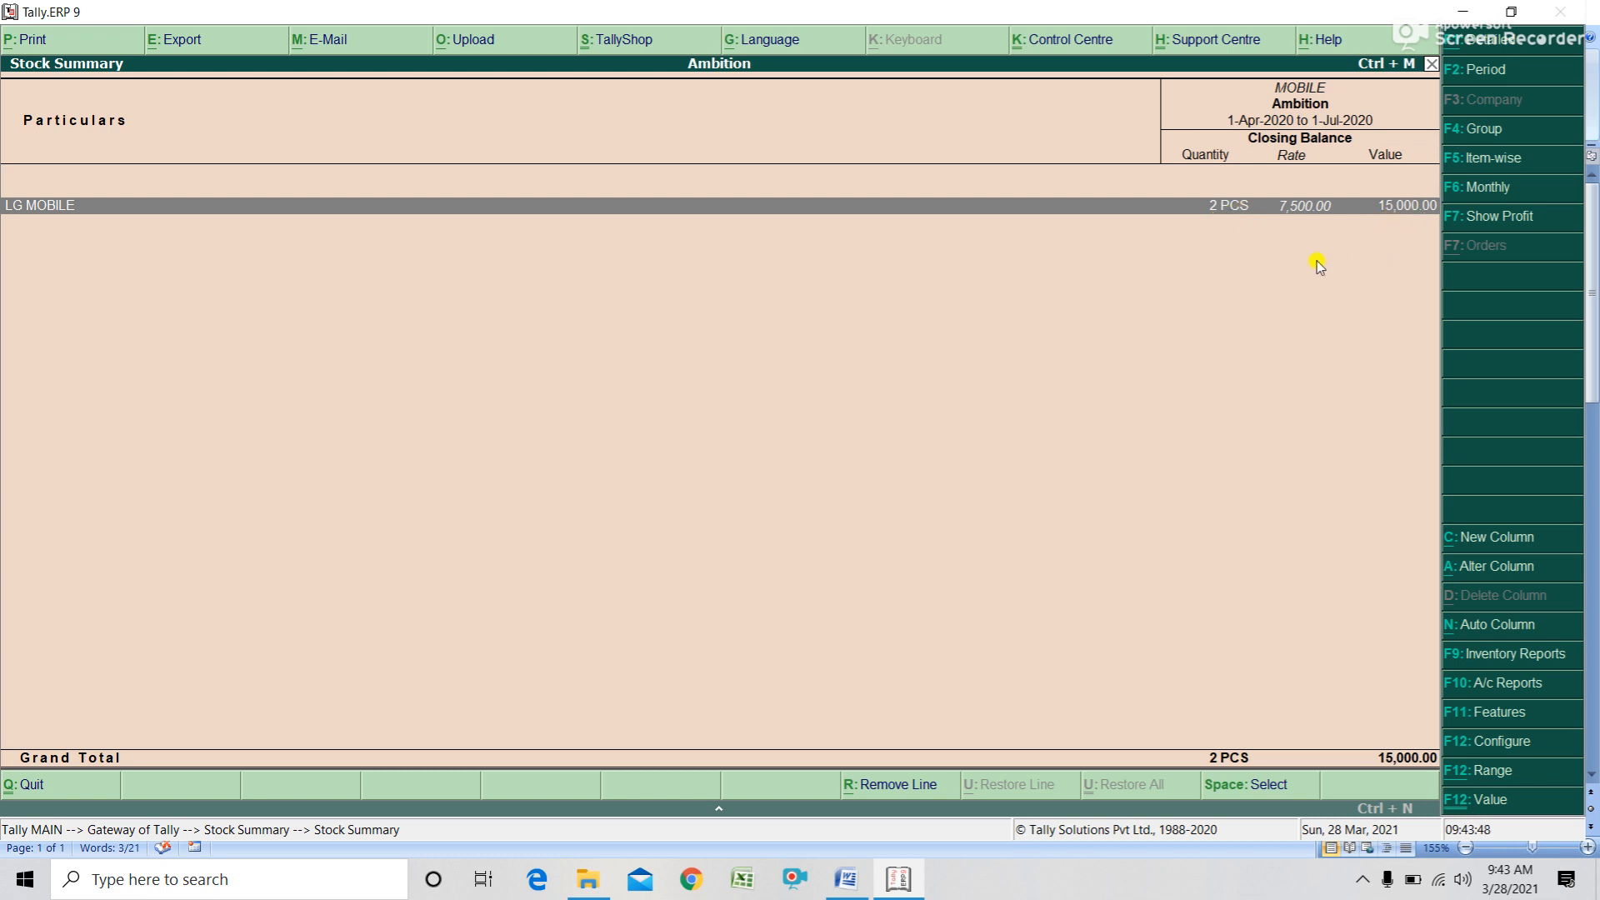
{"action": "key", "text": "Escape"}
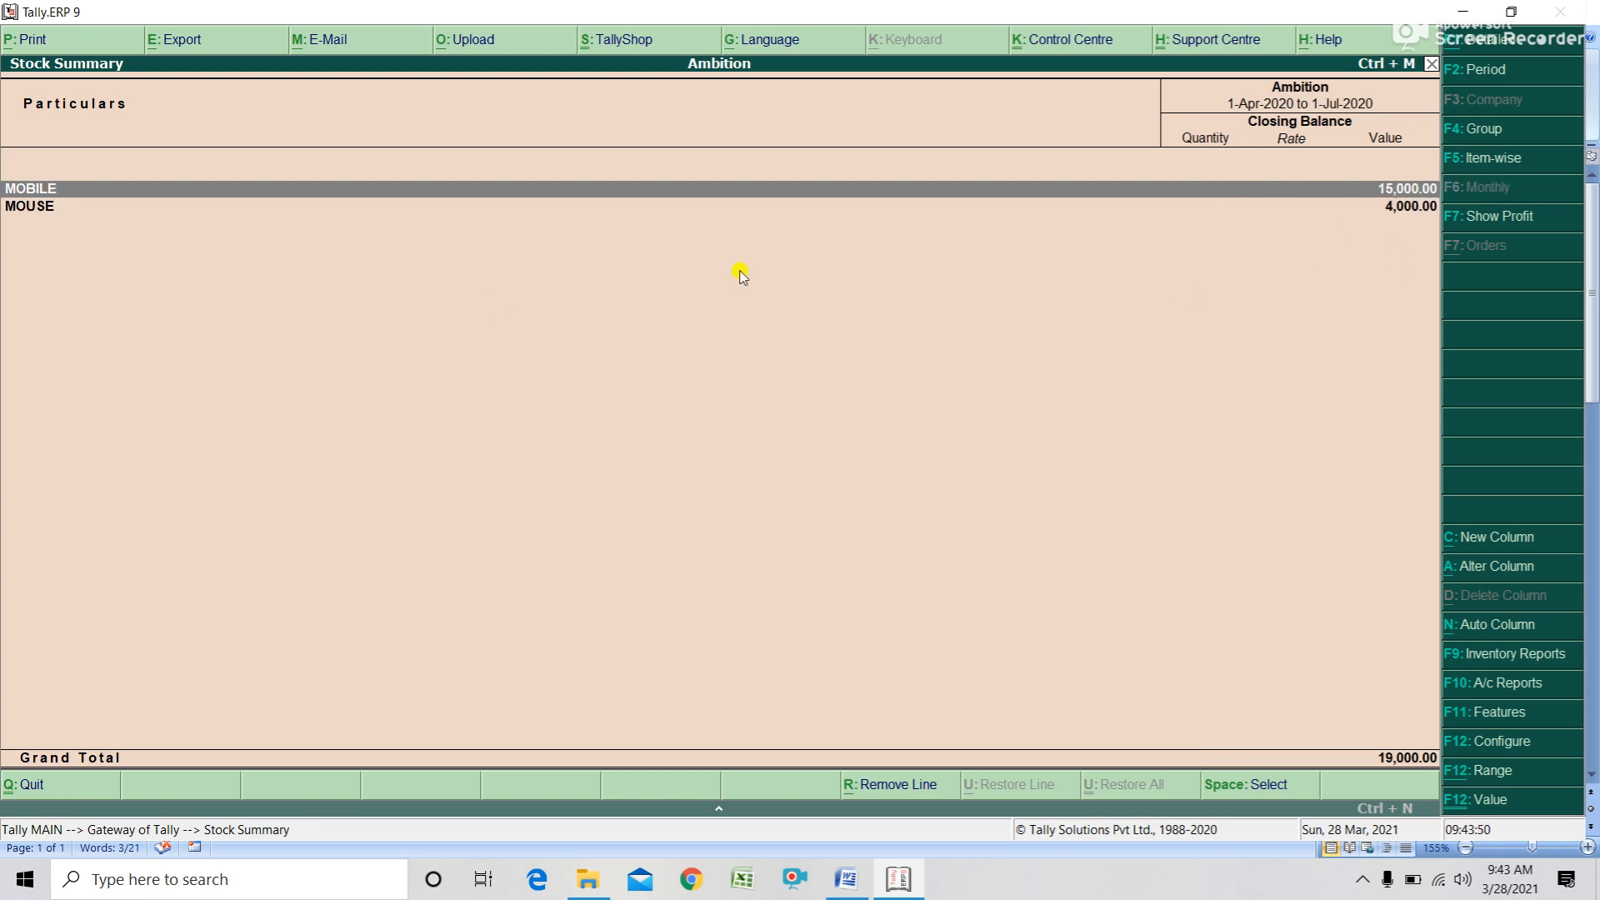
{"action": "key", "text": "Down"}
{"action": "key", "text": "Return"}
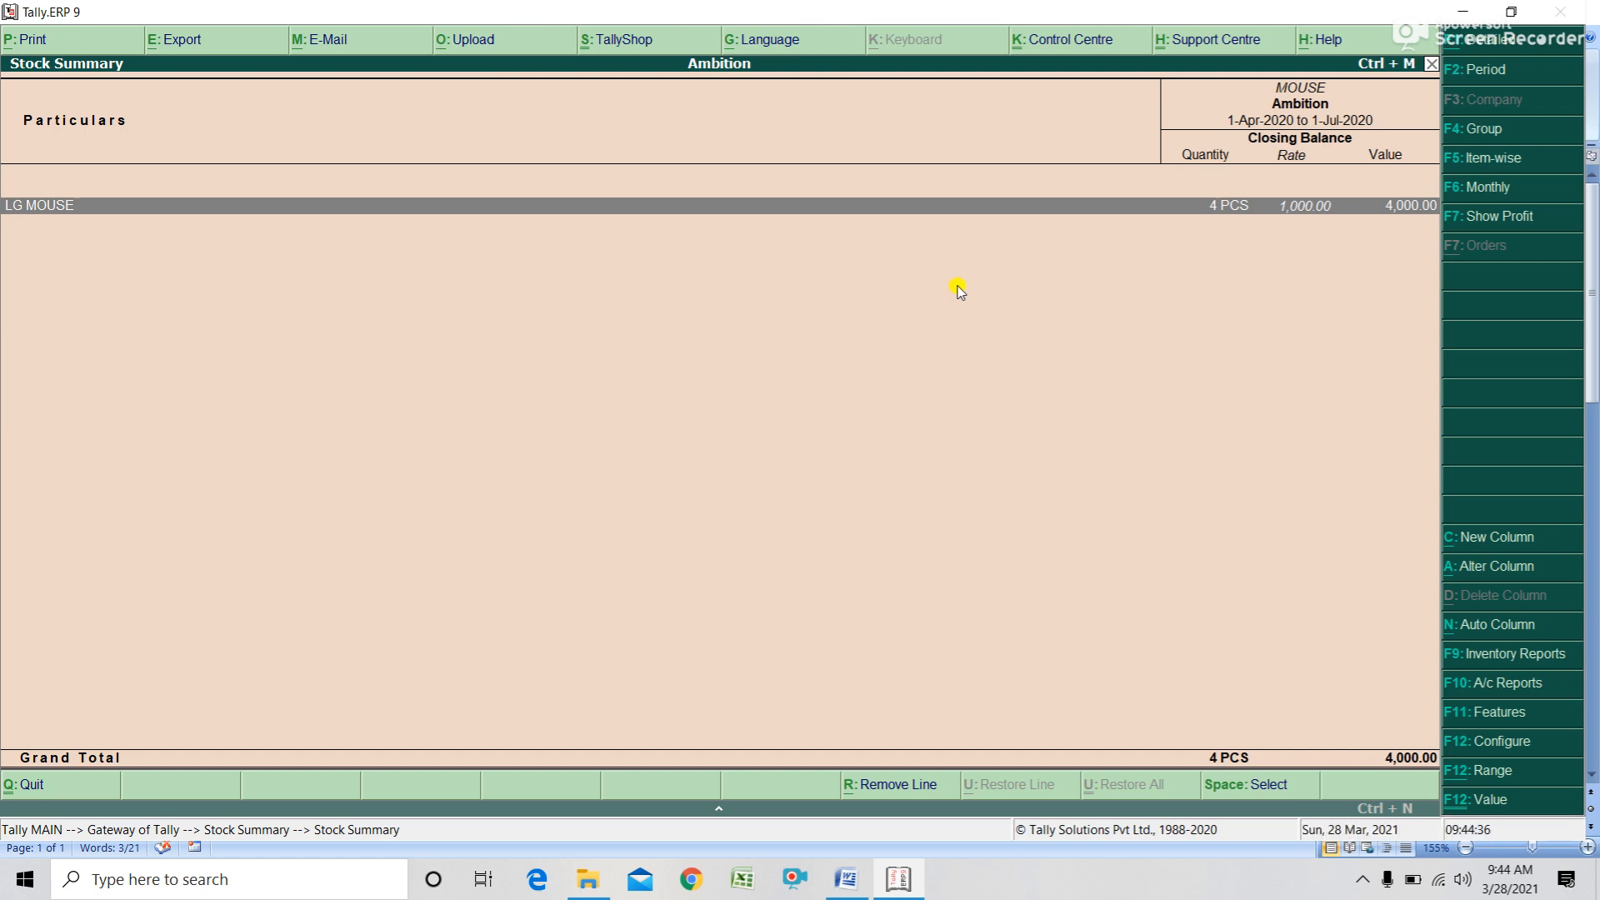
- Switch to the Word document and add the line RETURN GOODS BY AMBITION 2PCS MOUSE below the GST line
{"action": "left_click", "coordinate": [846, 879]}
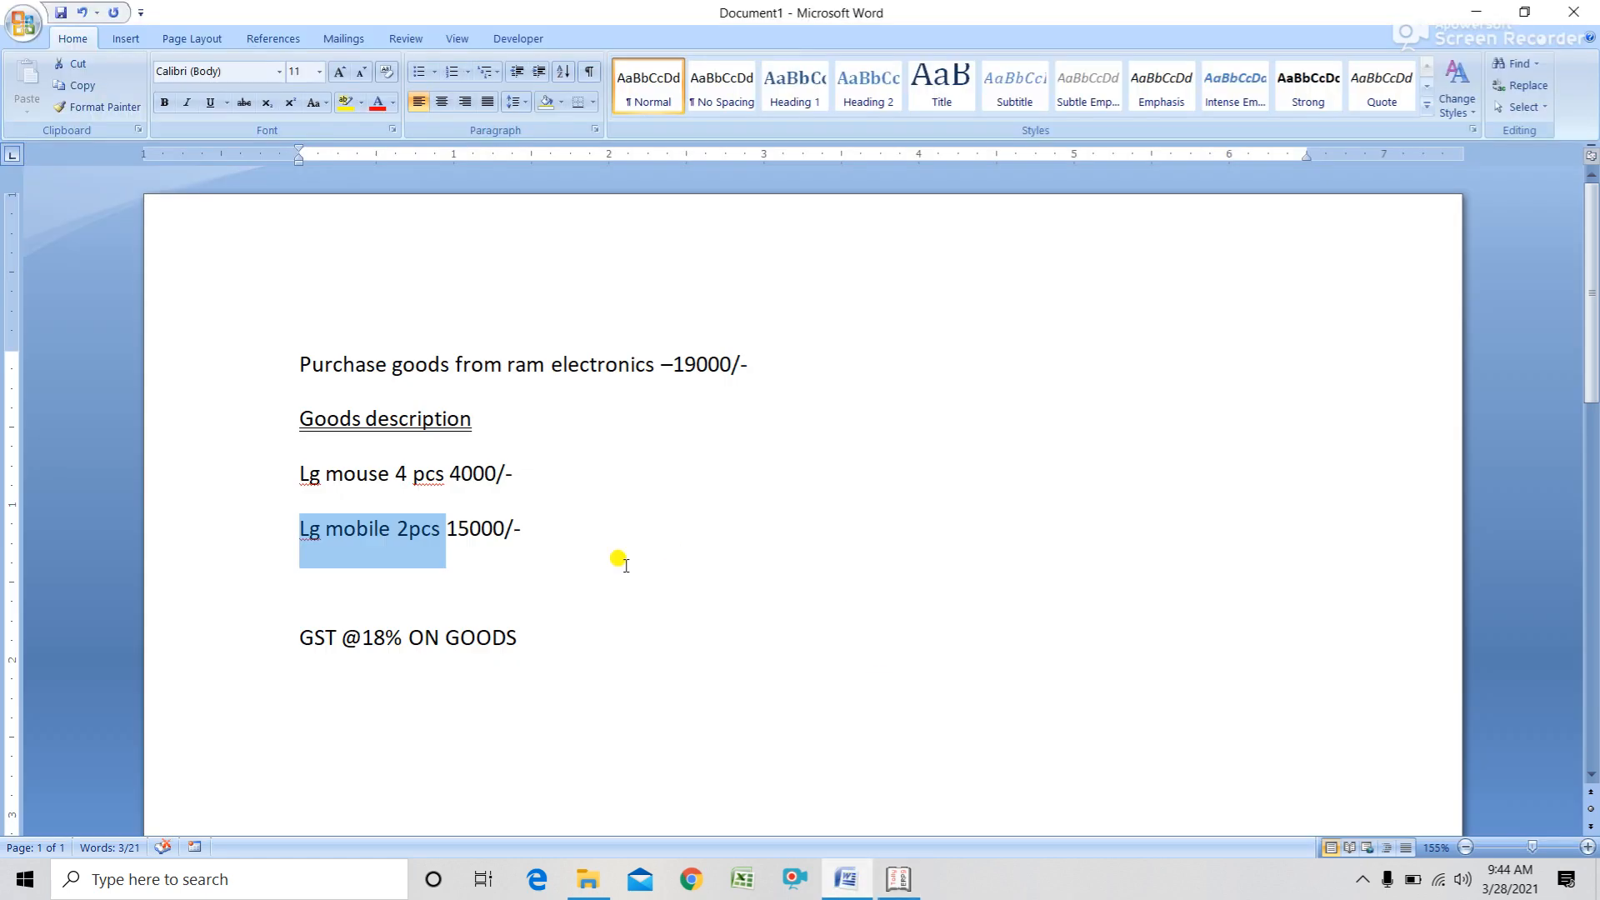
{"action": "left_click", "coordinate": [553, 633]}
{"action": "key", "text": "Return"}
{"action": "key", "text": "Return"}
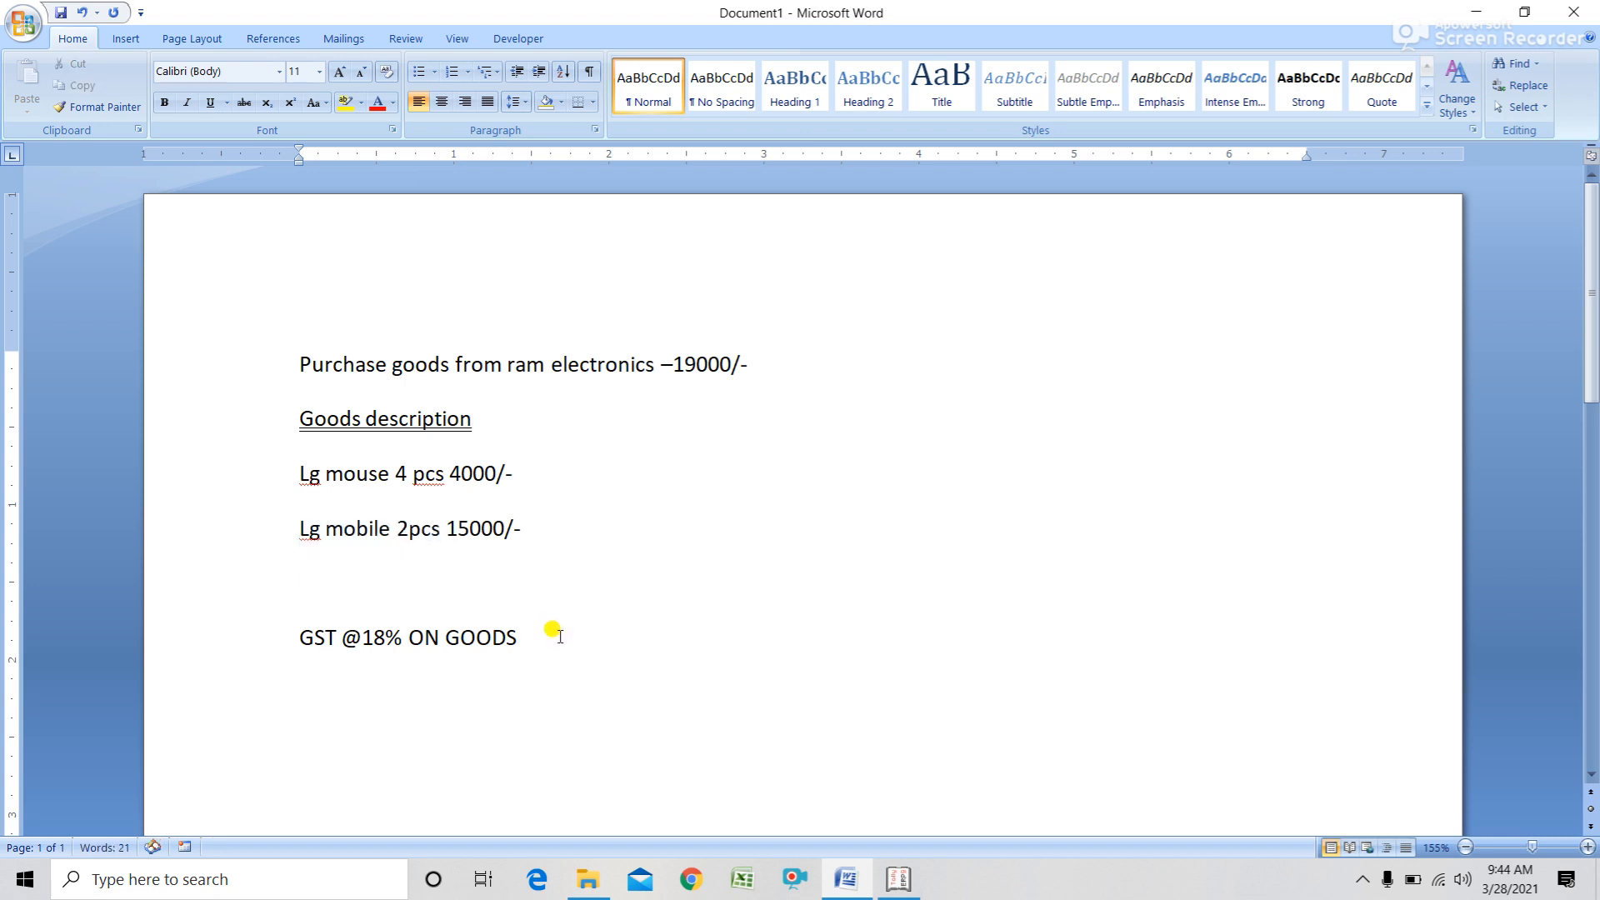
{"action": "type", "text": "RETURN"}
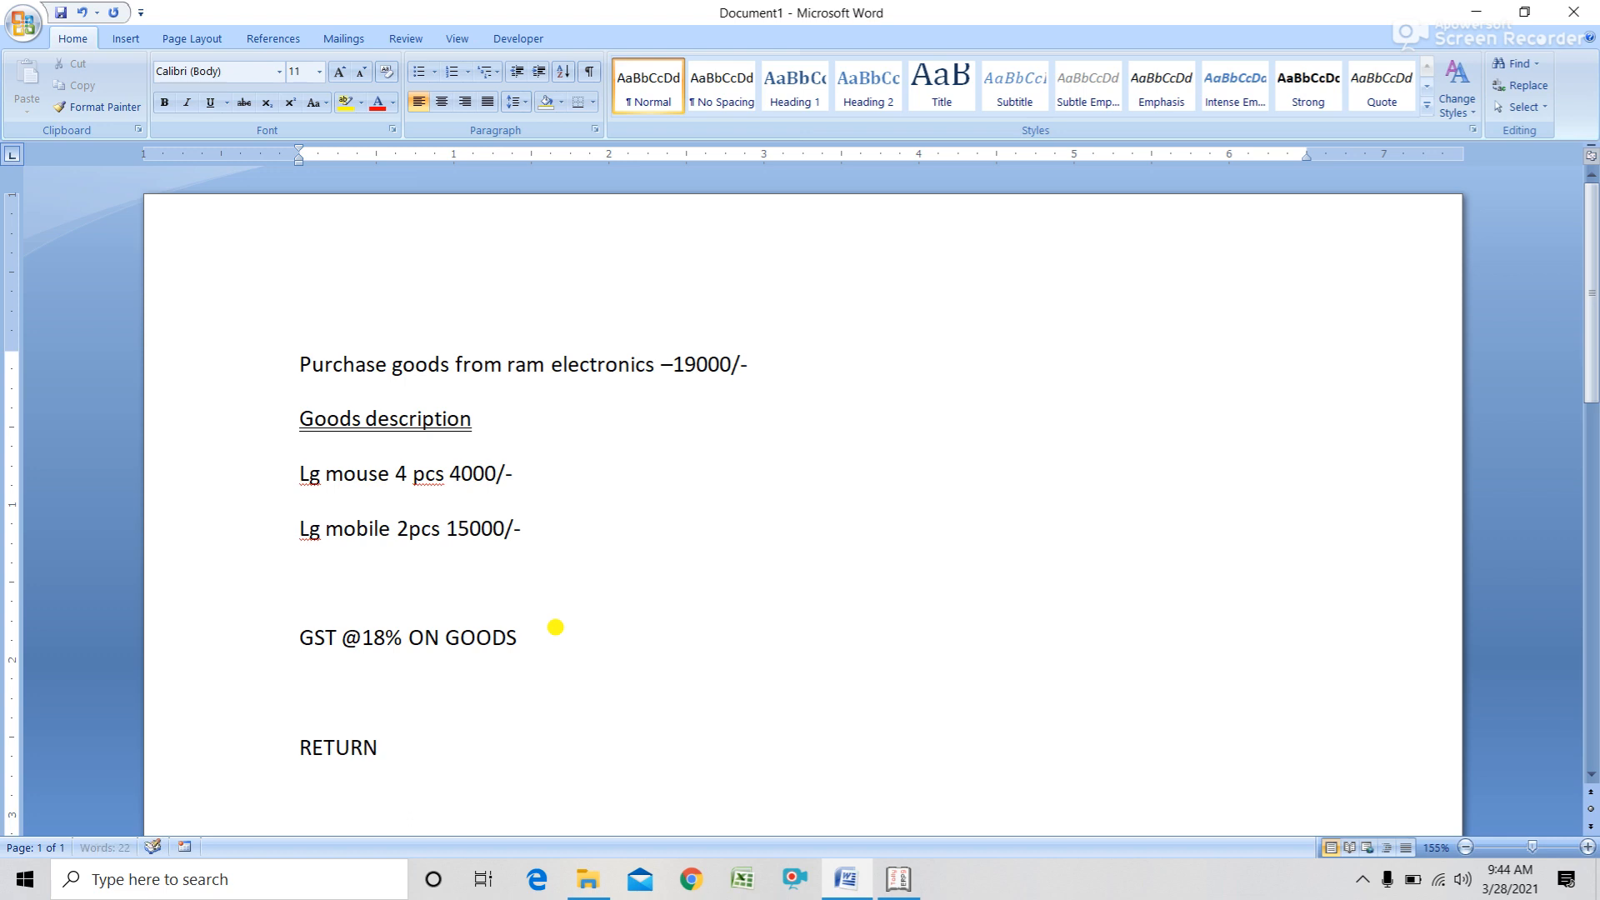
{"action": "type", "text": " GOODS BY AMBITI"}
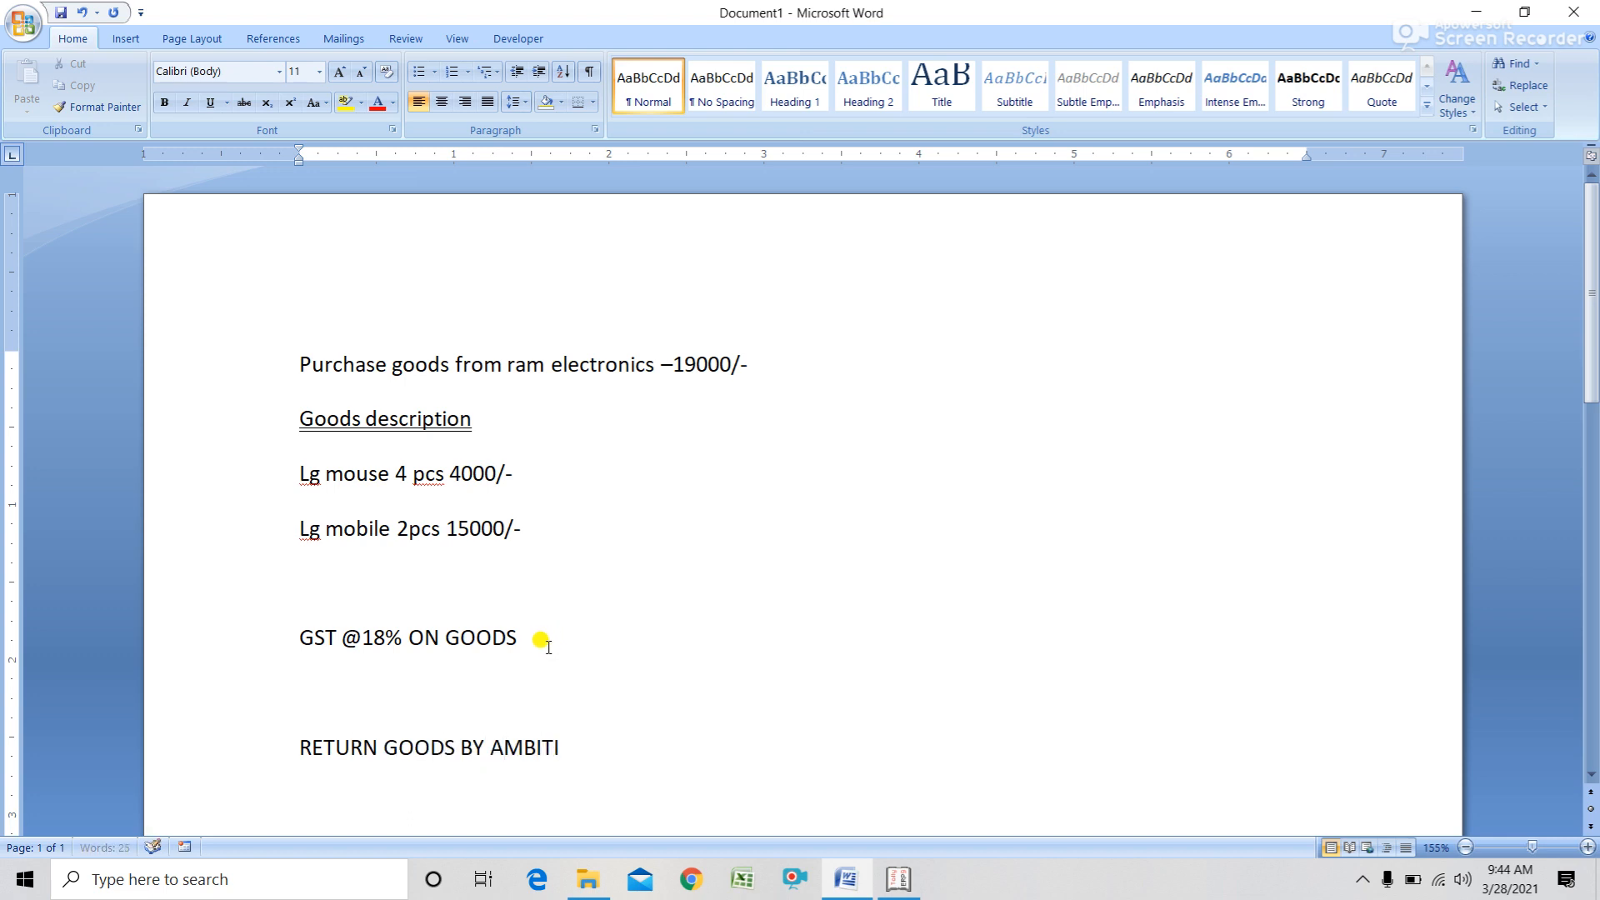
{"action": "type", "text": "ON 2PCS MOUSE"}
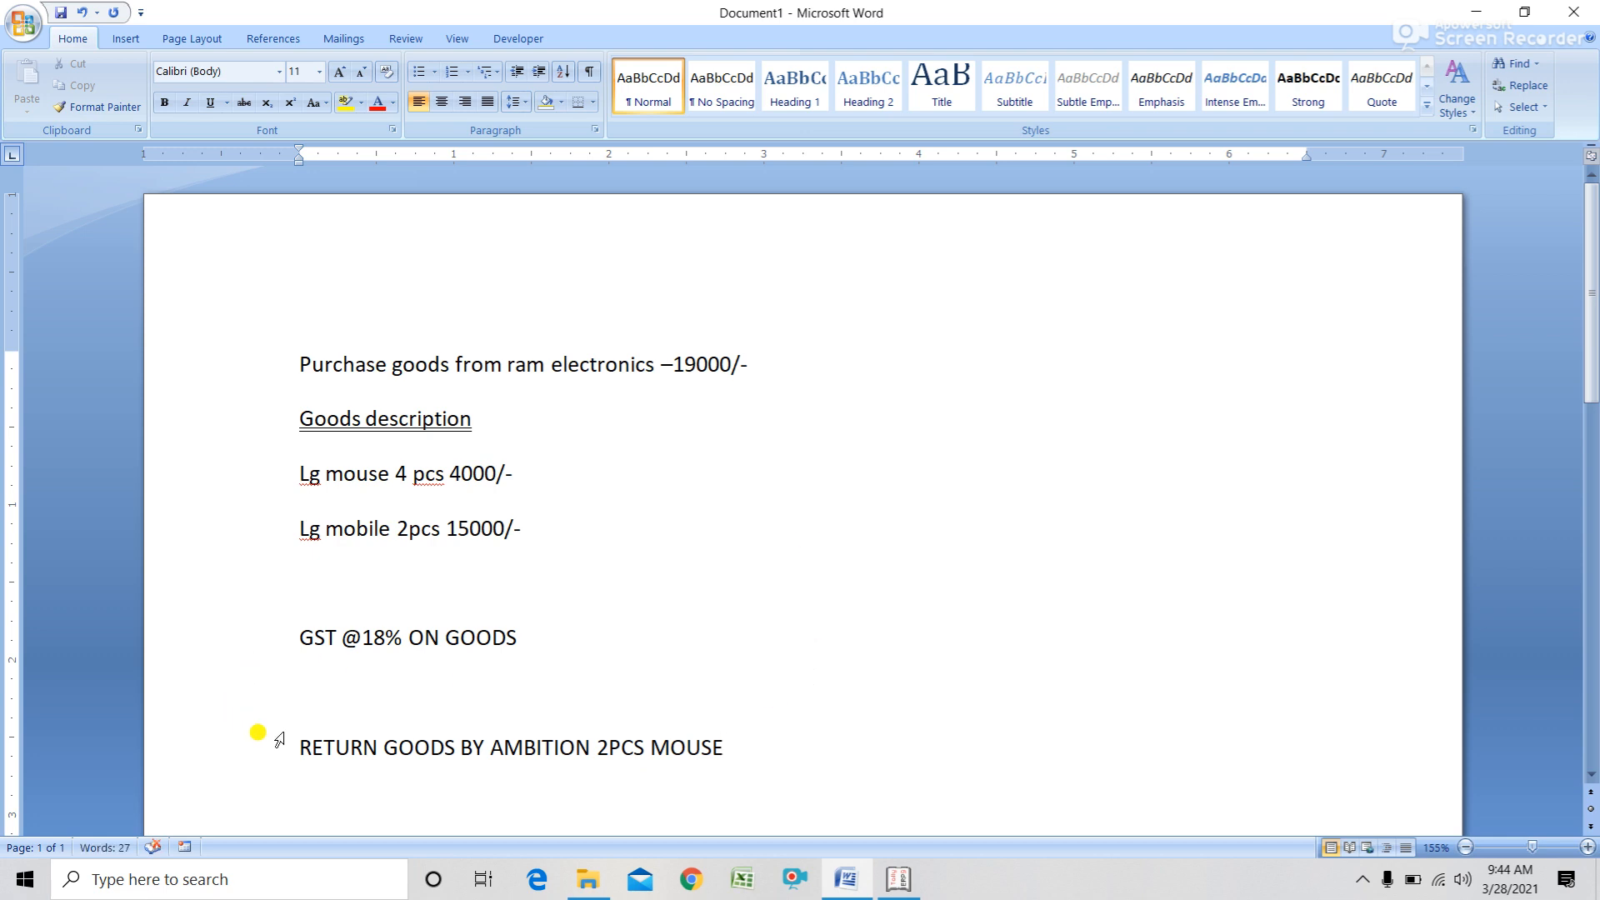
{"action": "left_click", "coordinate": [319, 720]}
{"action": "type", "text": "DEBIT NOTE"}
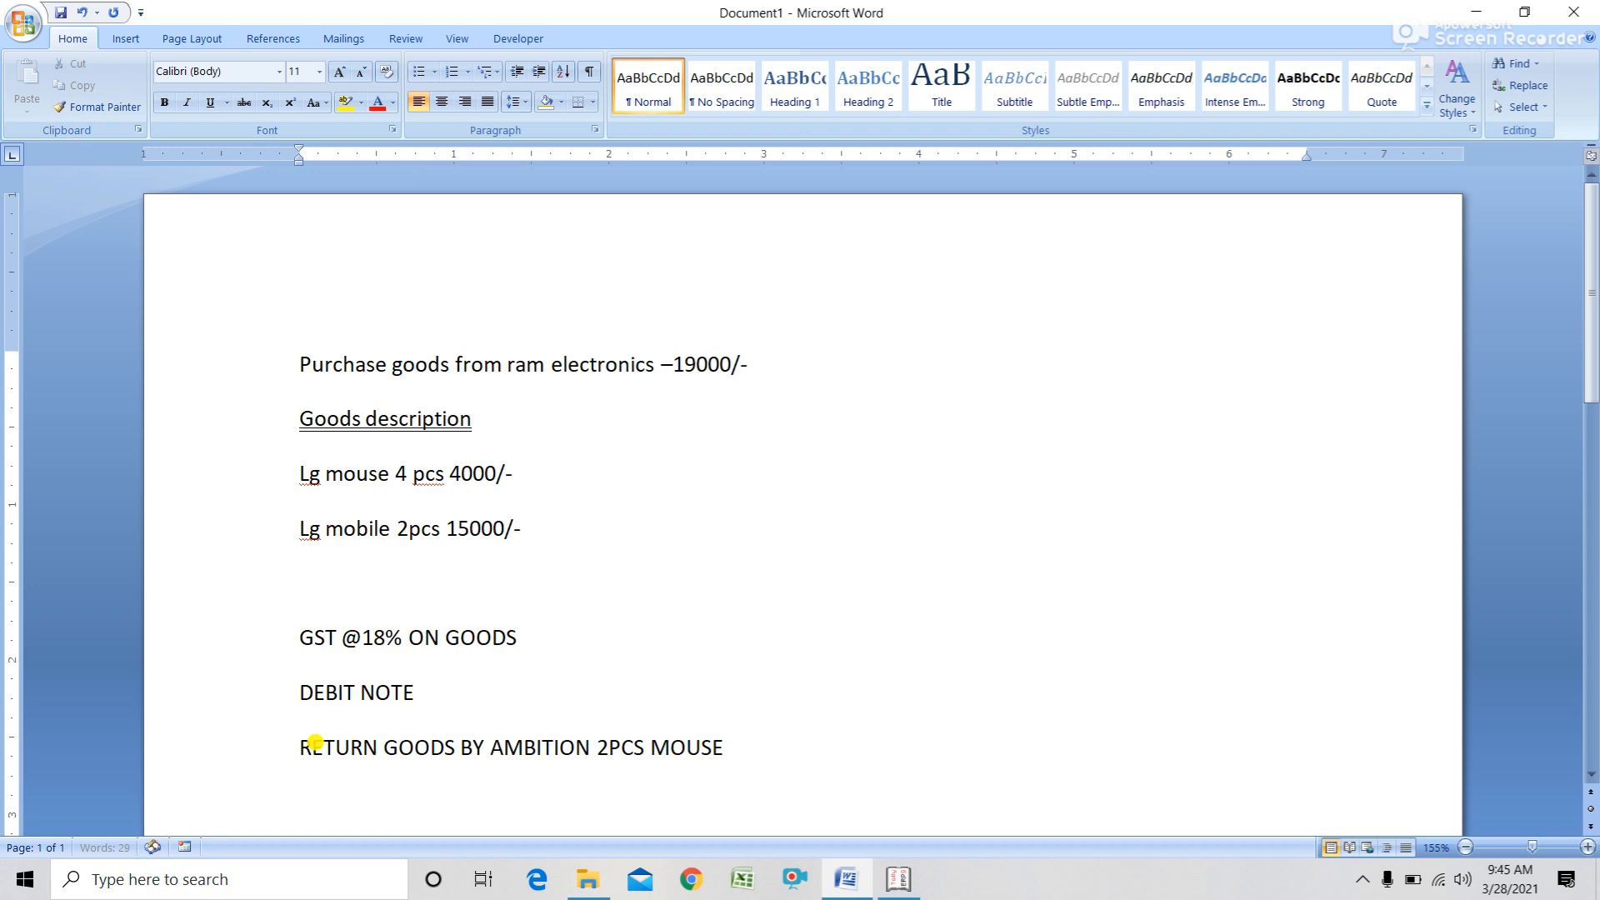
{"action": "scroll", "coordinate": [404, 793], "scroll_direction": "down", "scroll_amount": 1}
{"action": "left_click_drag", "start_coordinate": [437, 618], "coordinate": [242, 604]}
{"action": "key", "text": "ctrl+u"}
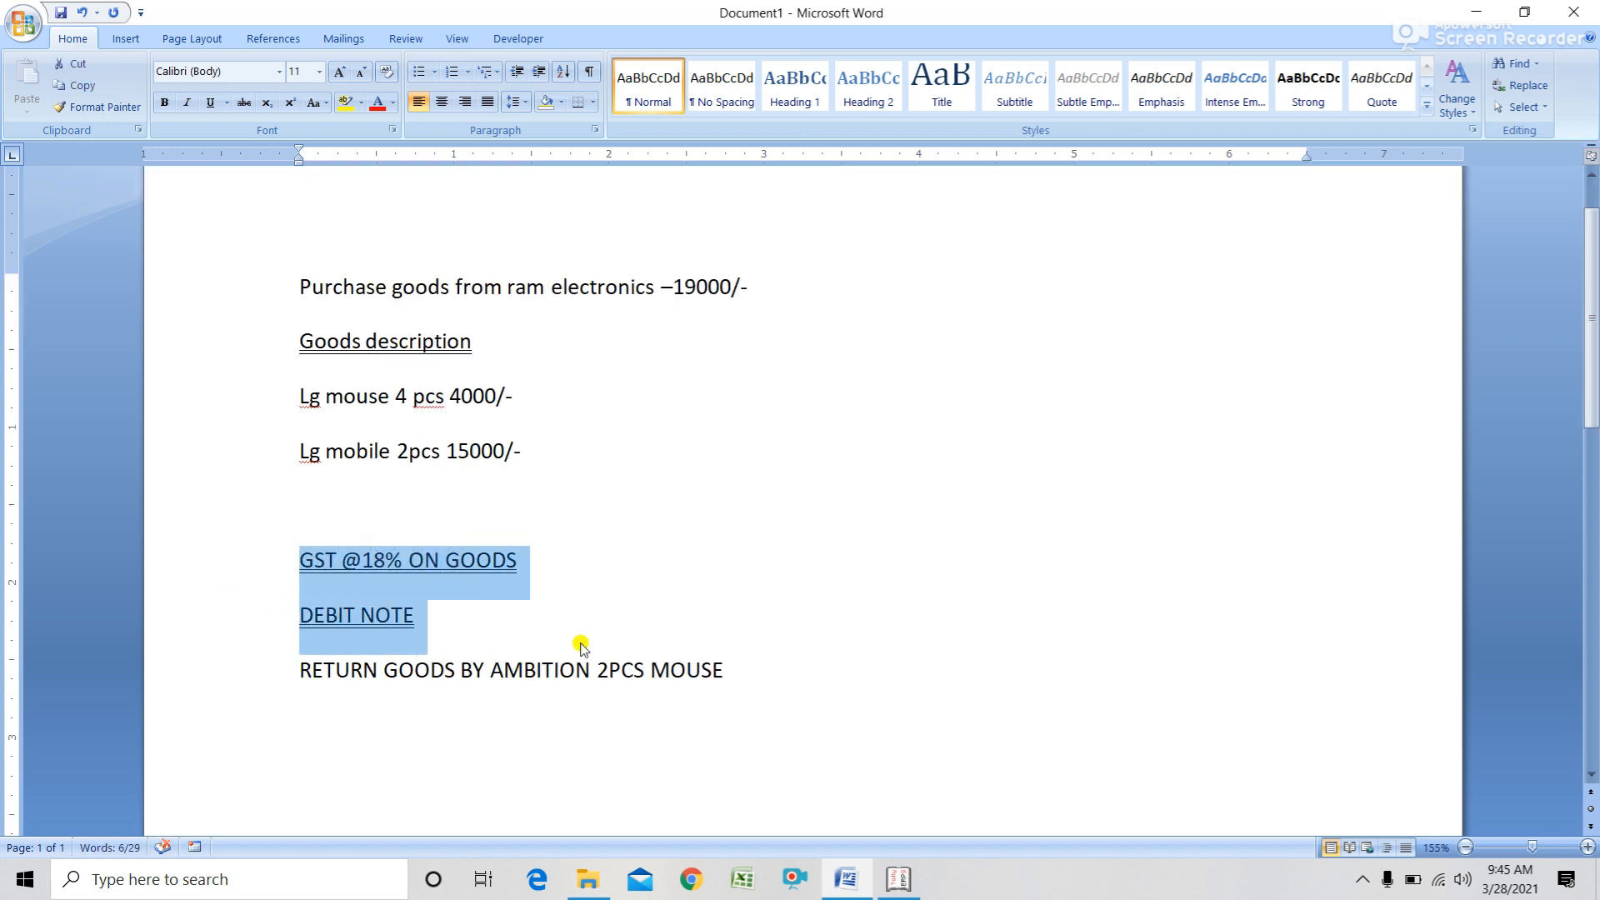
{"action": "left_click_drag", "start_coordinate": [541, 566], "coordinate": [295, 546]}
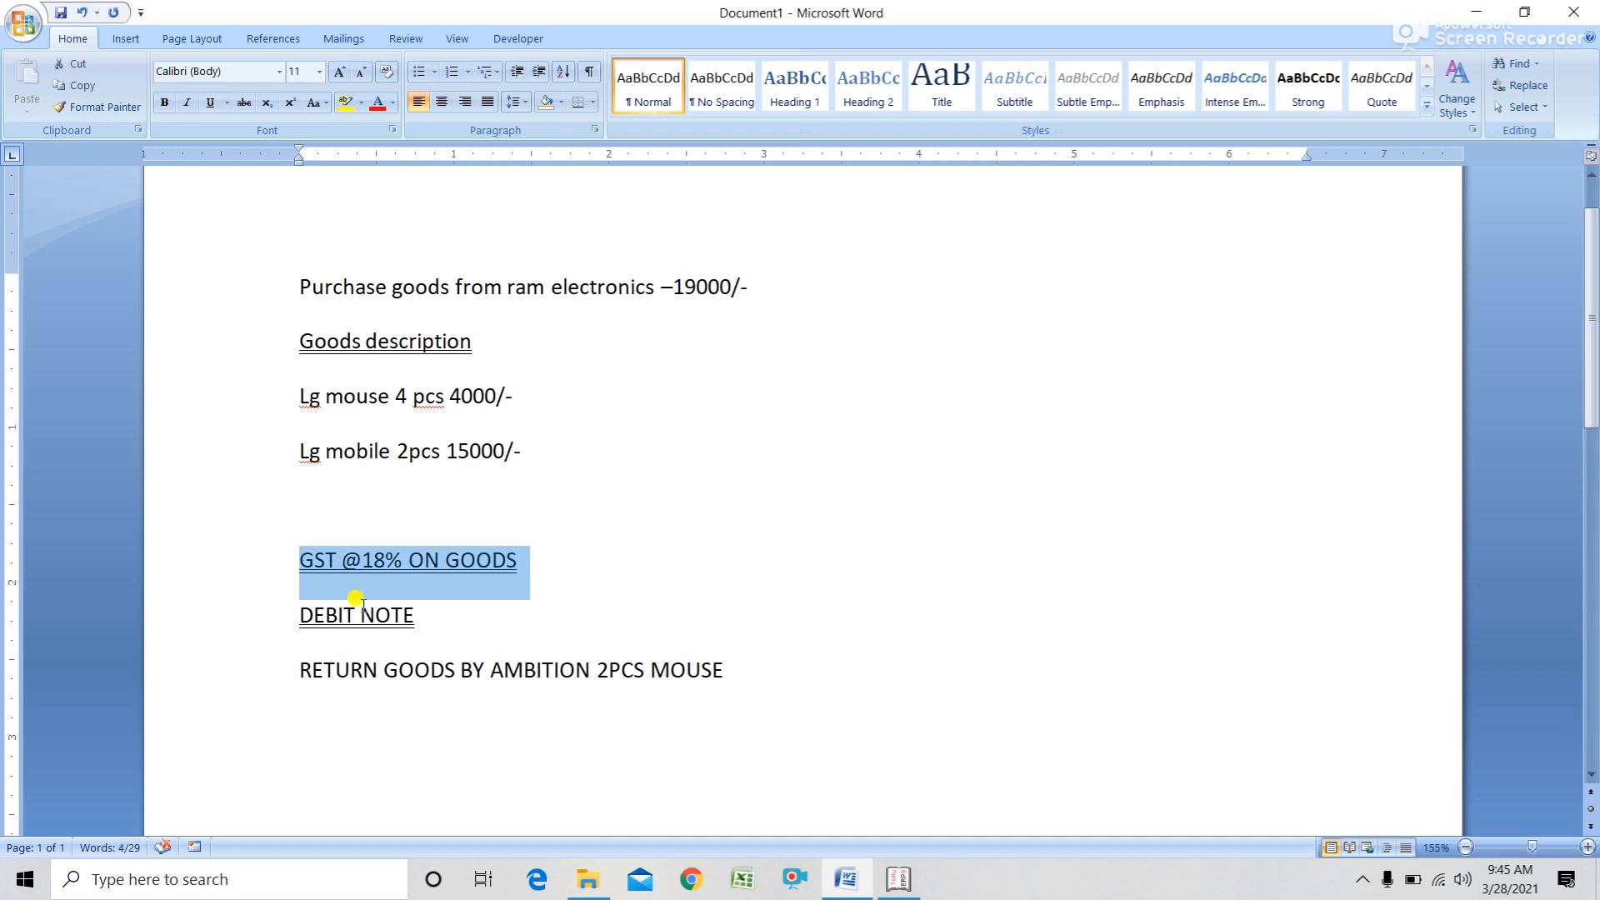
{"action": "key", "text": "ctrl+u"}
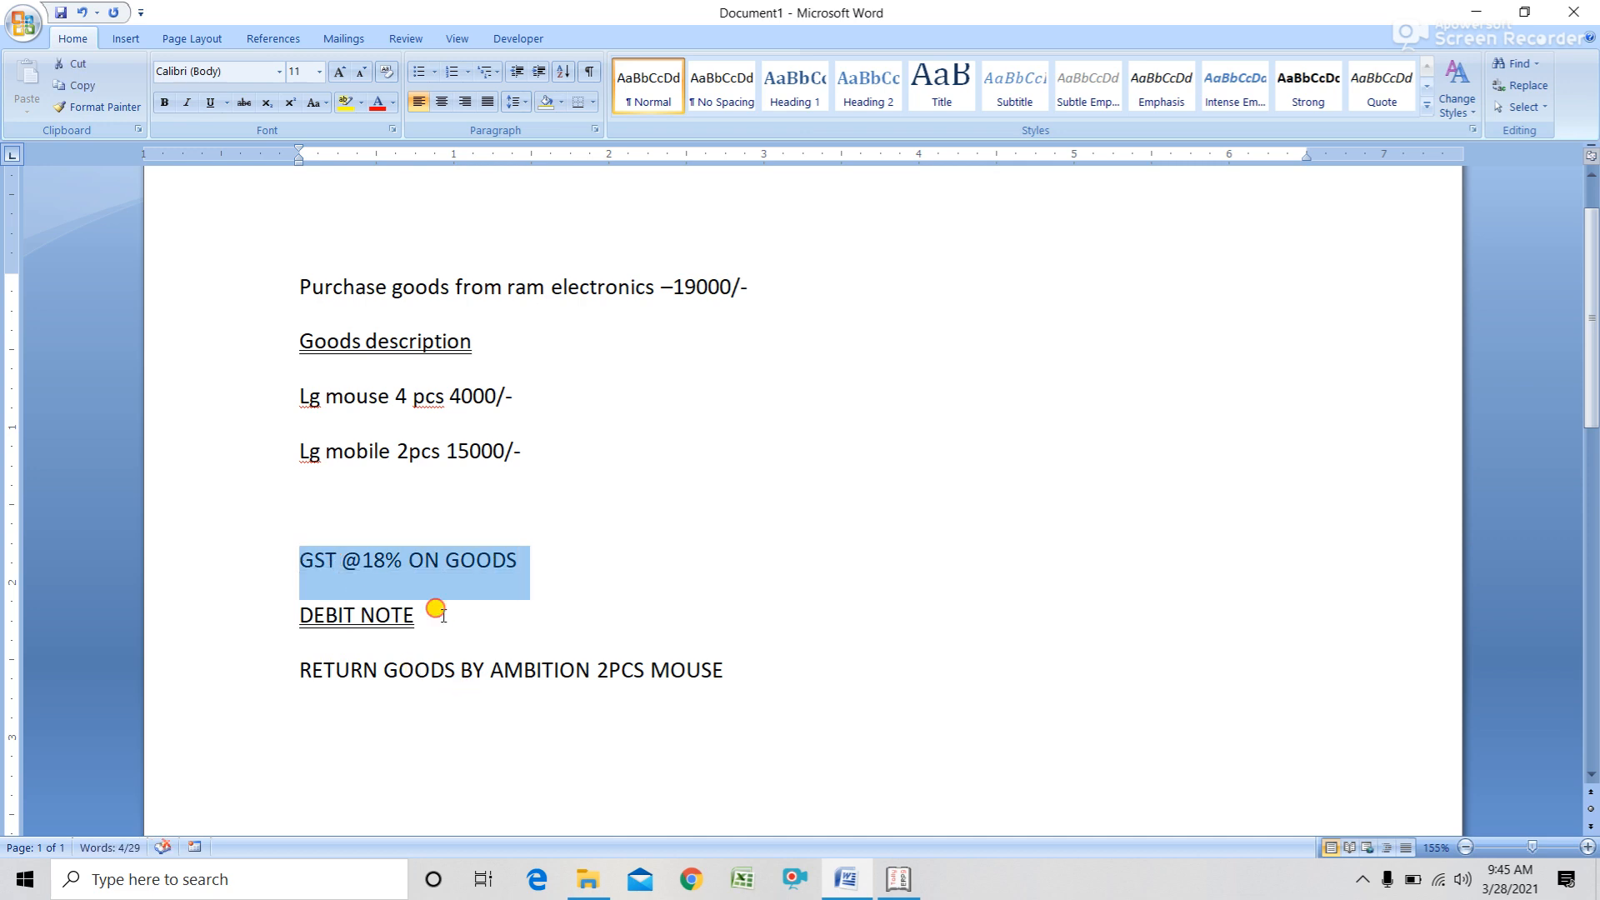
{"action": "left_click", "coordinate": [435, 615]}
{"action": "left_click_drag", "start_coordinate": [297, 685], "coordinate": [781, 650]}
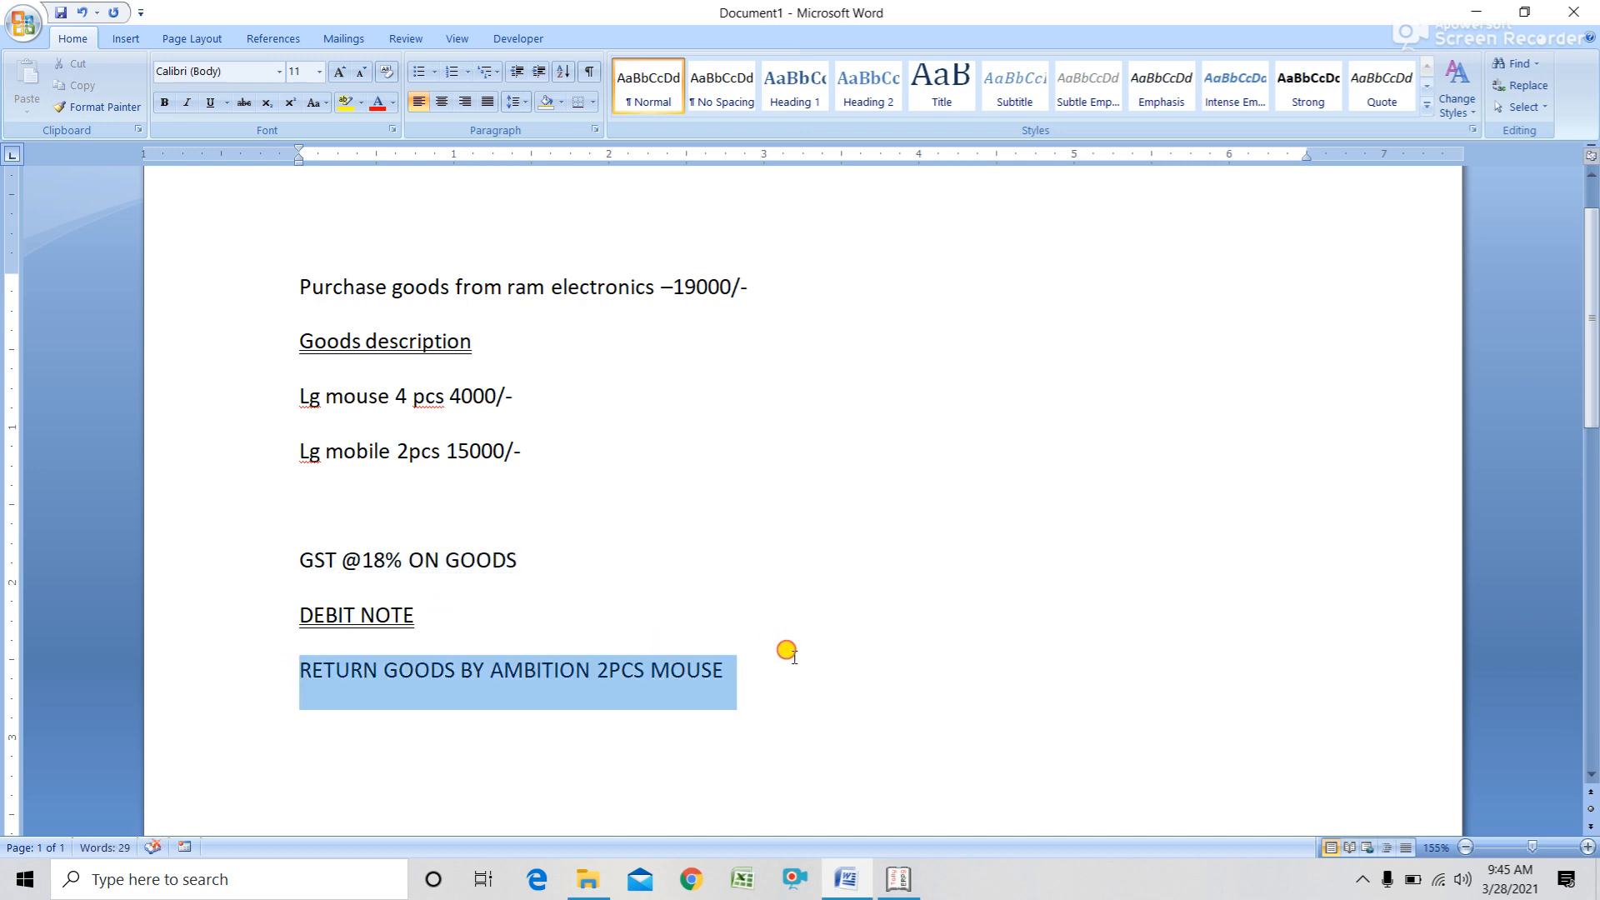
- Switch to Tally.ERP 9, leave the Stock Summary, and open accounting voucher entry
{"action": "left_click", "coordinate": [897, 878]}
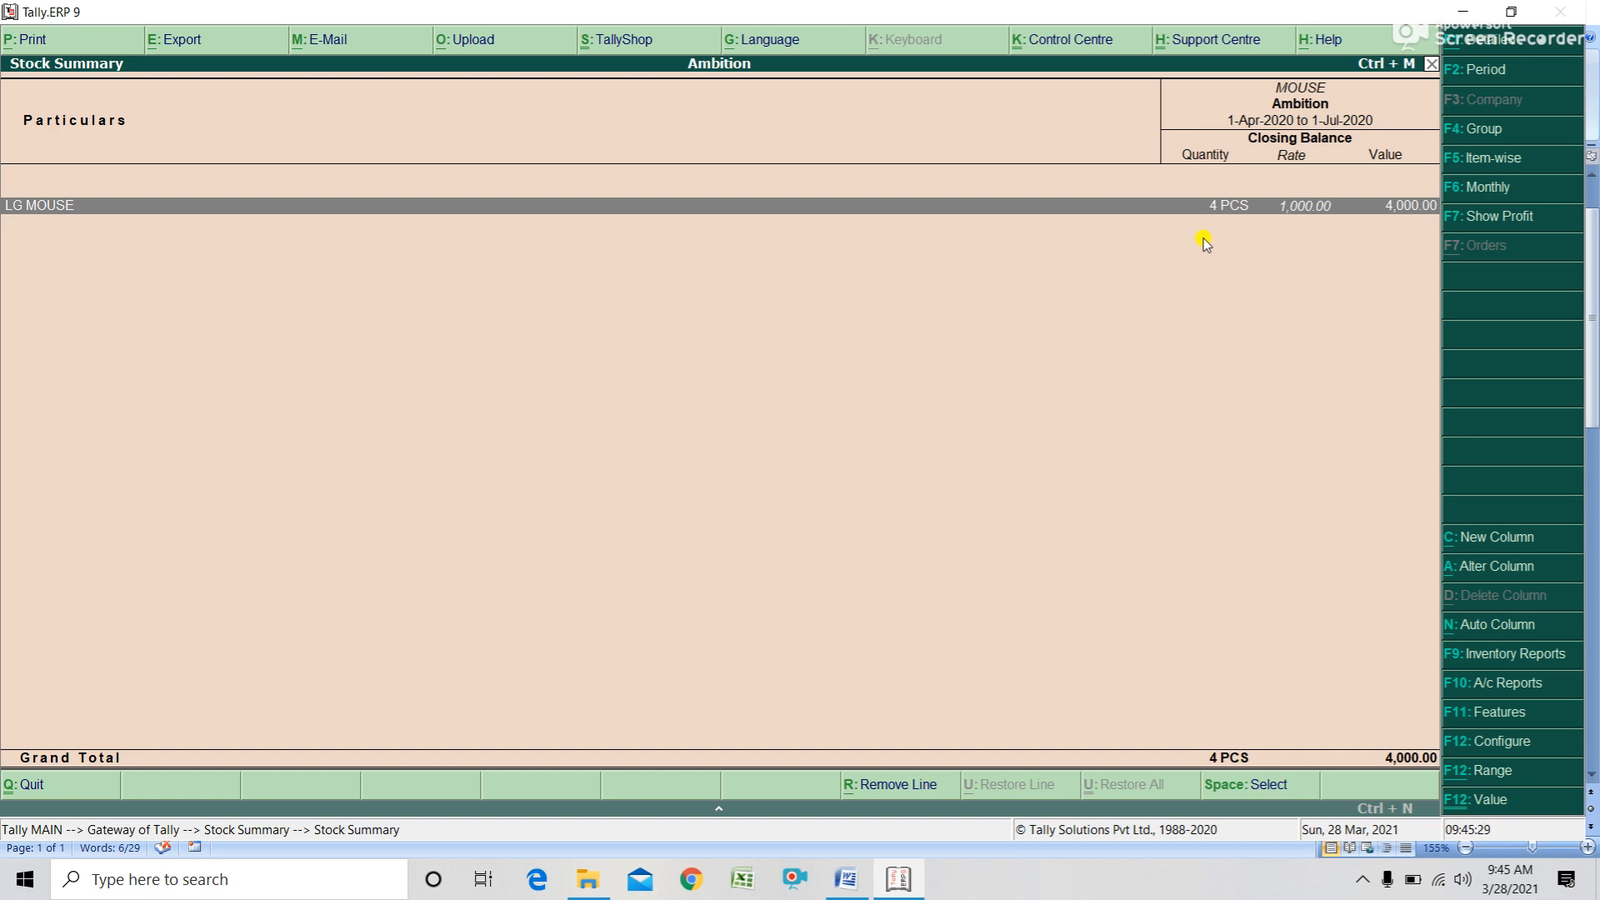
{"action": "key", "text": "Escape"}
{"action": "key", "text": "Escape"}
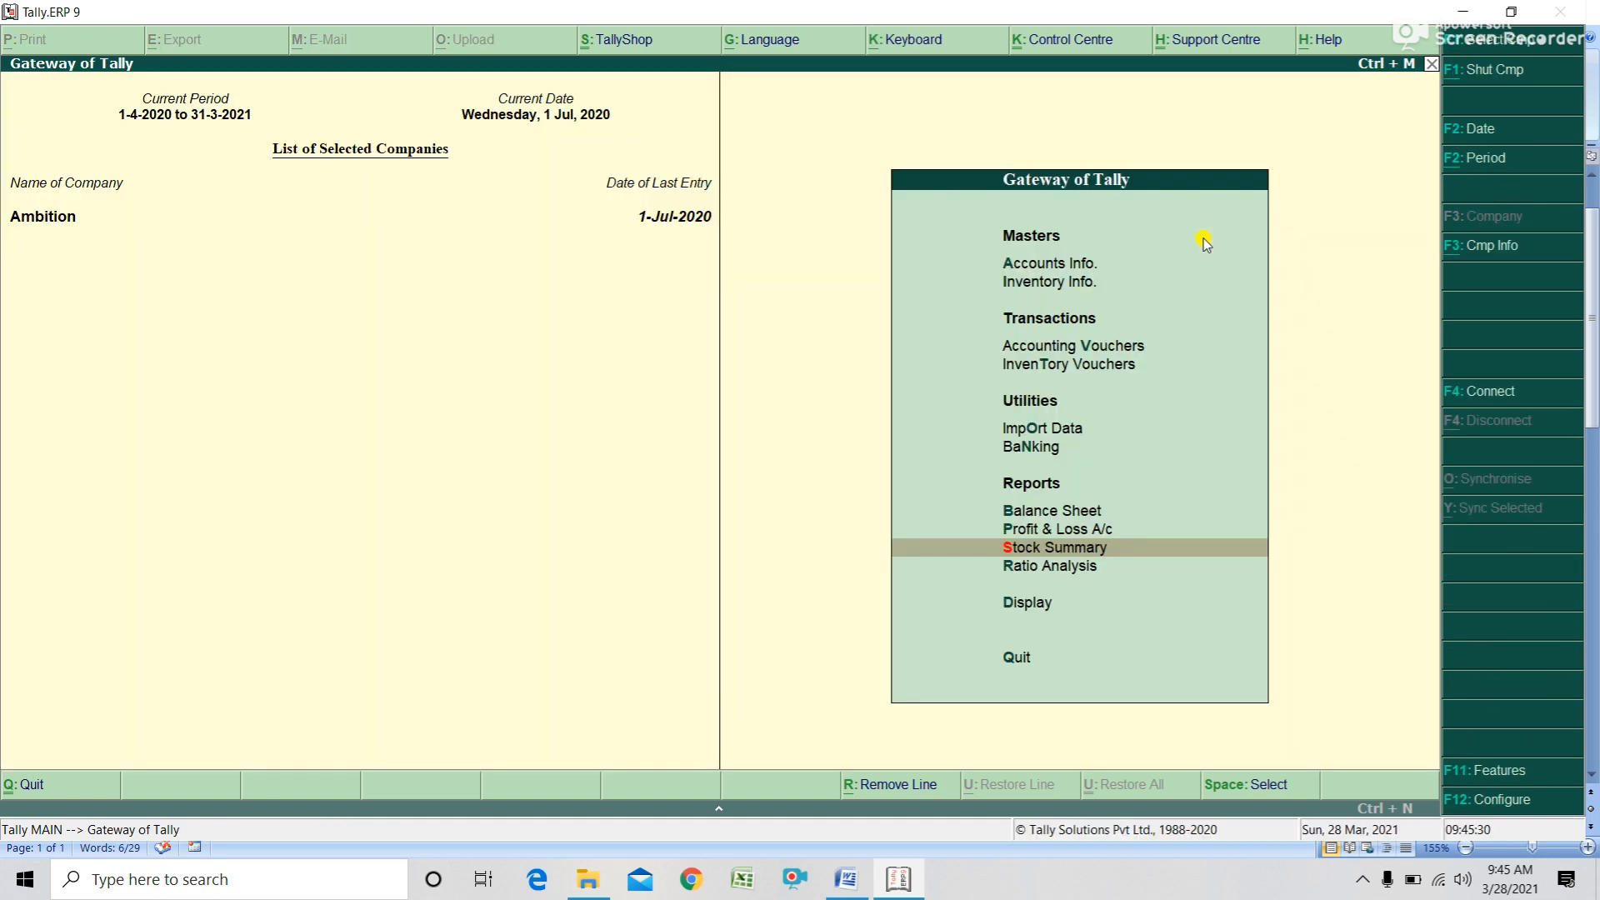
{"action": "left_click", "coordinate": [1060, 347]}
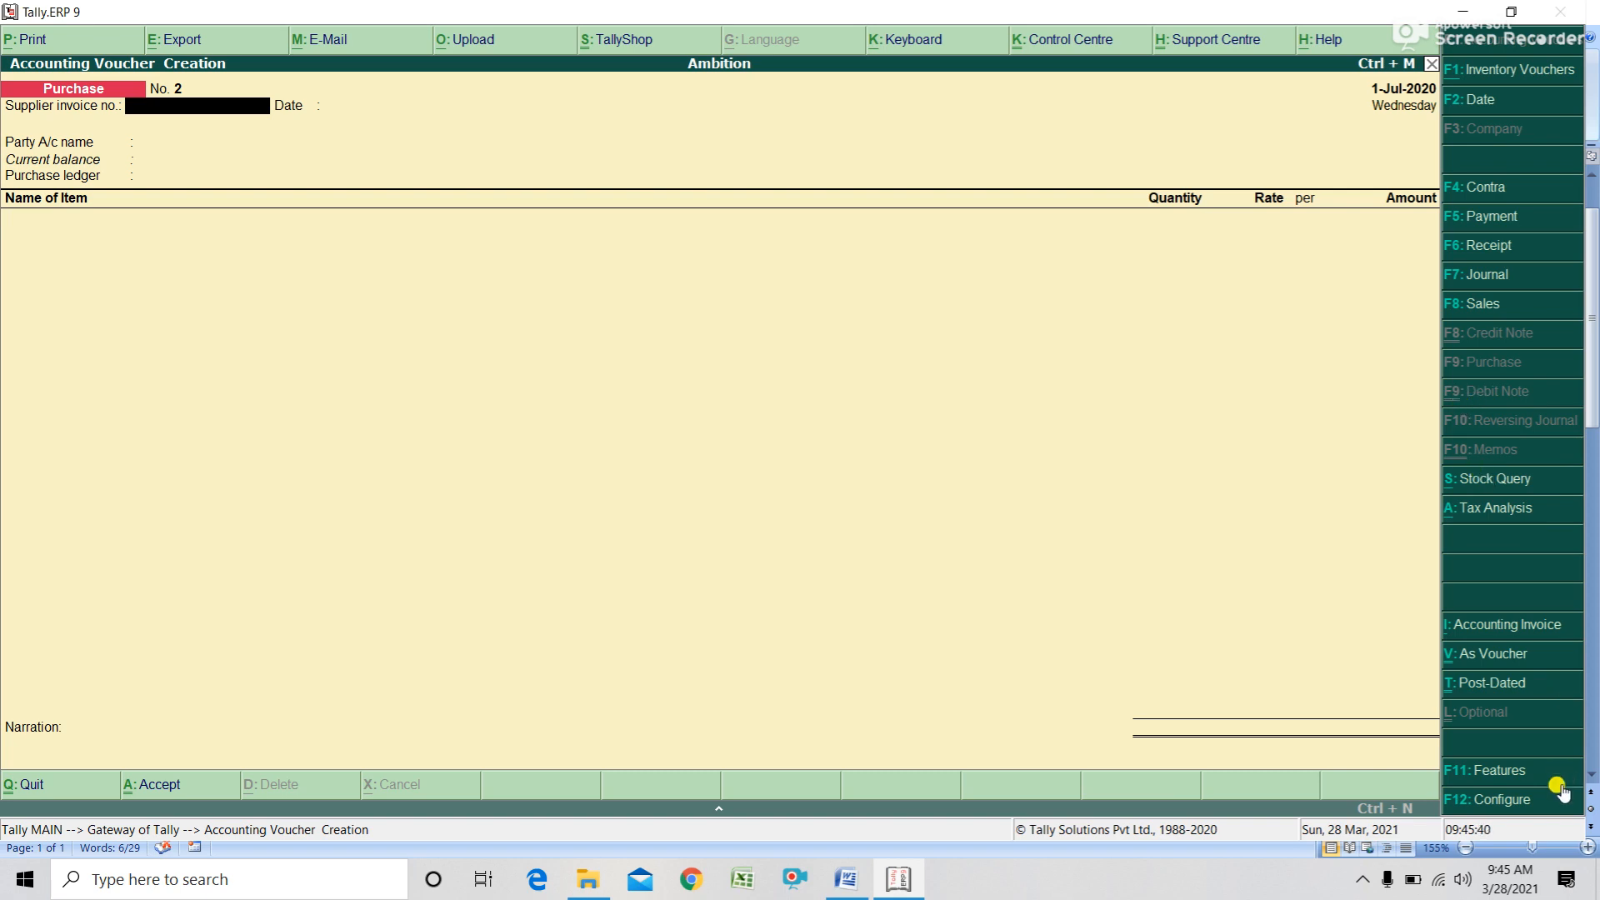
- Enable debit and credit notes and the recording of both in invoice mode in the company's accounting features, and save the settings
{"action": "left_click", "coordinate": [1491, 770]}
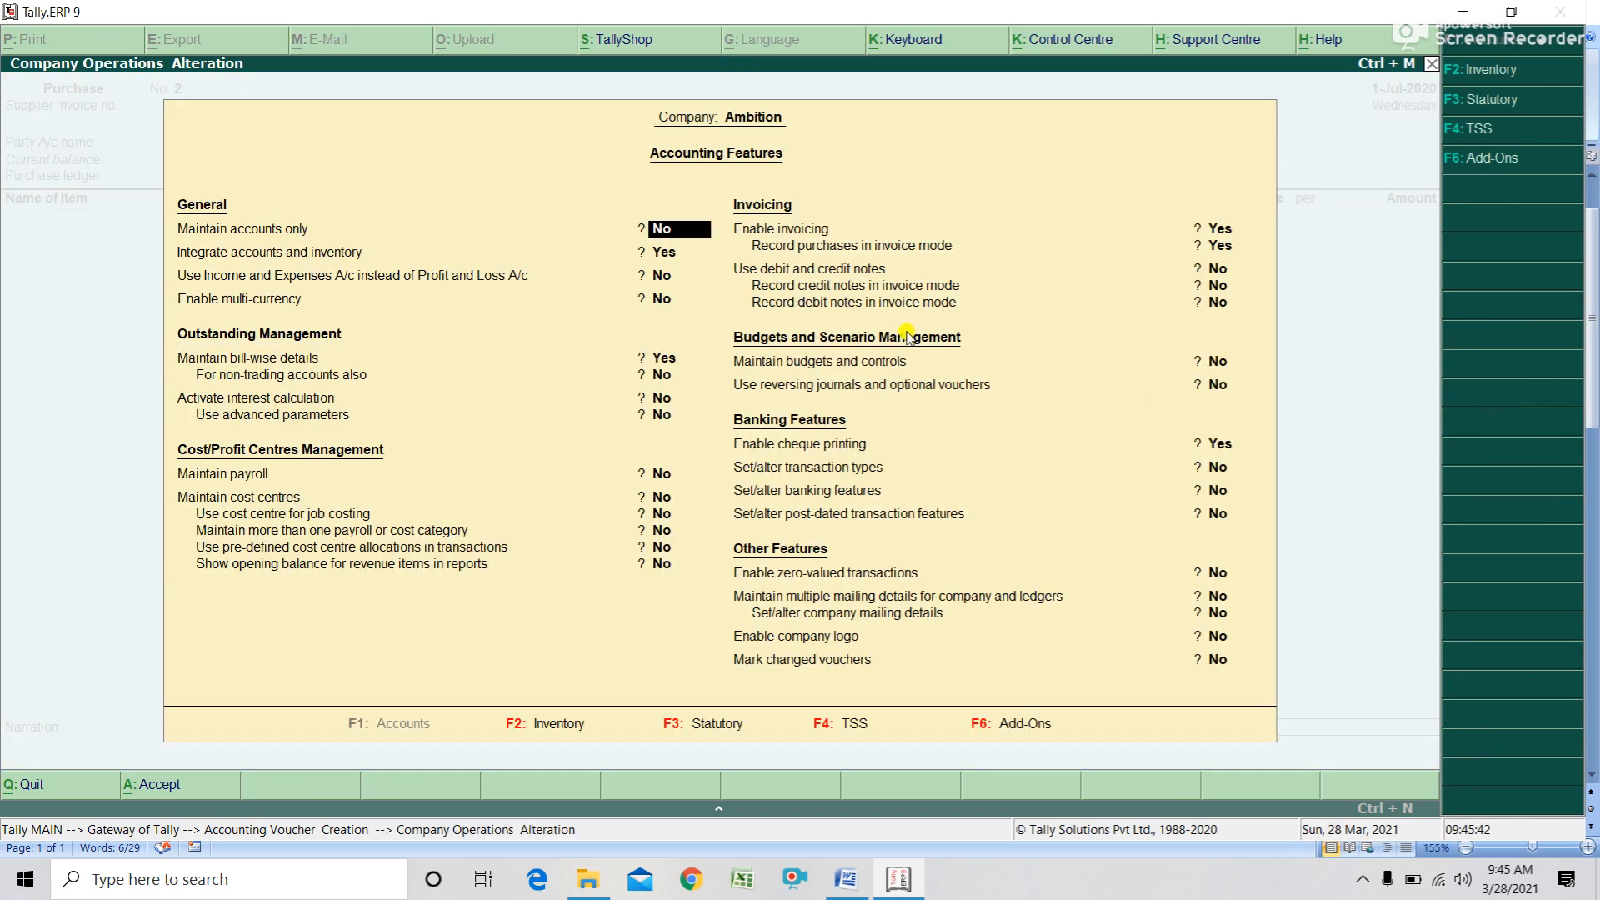
{"action": "left_click", "coordinate": [820, 270]}
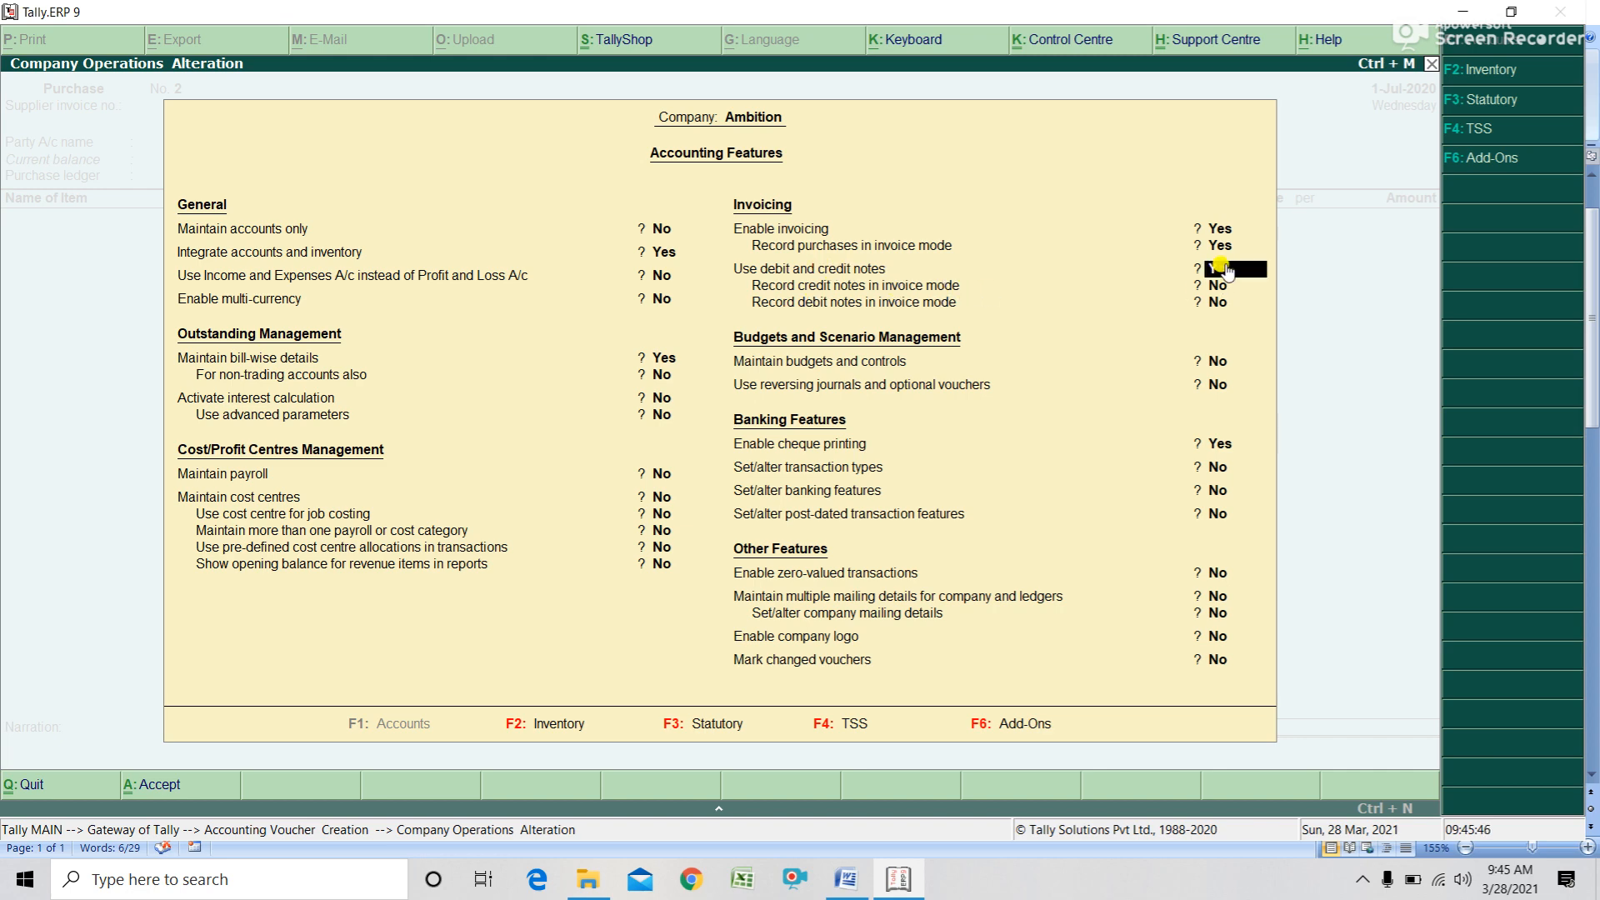
{"action": "key", "text": "Return"}
{"action": "type", "text": "y"}
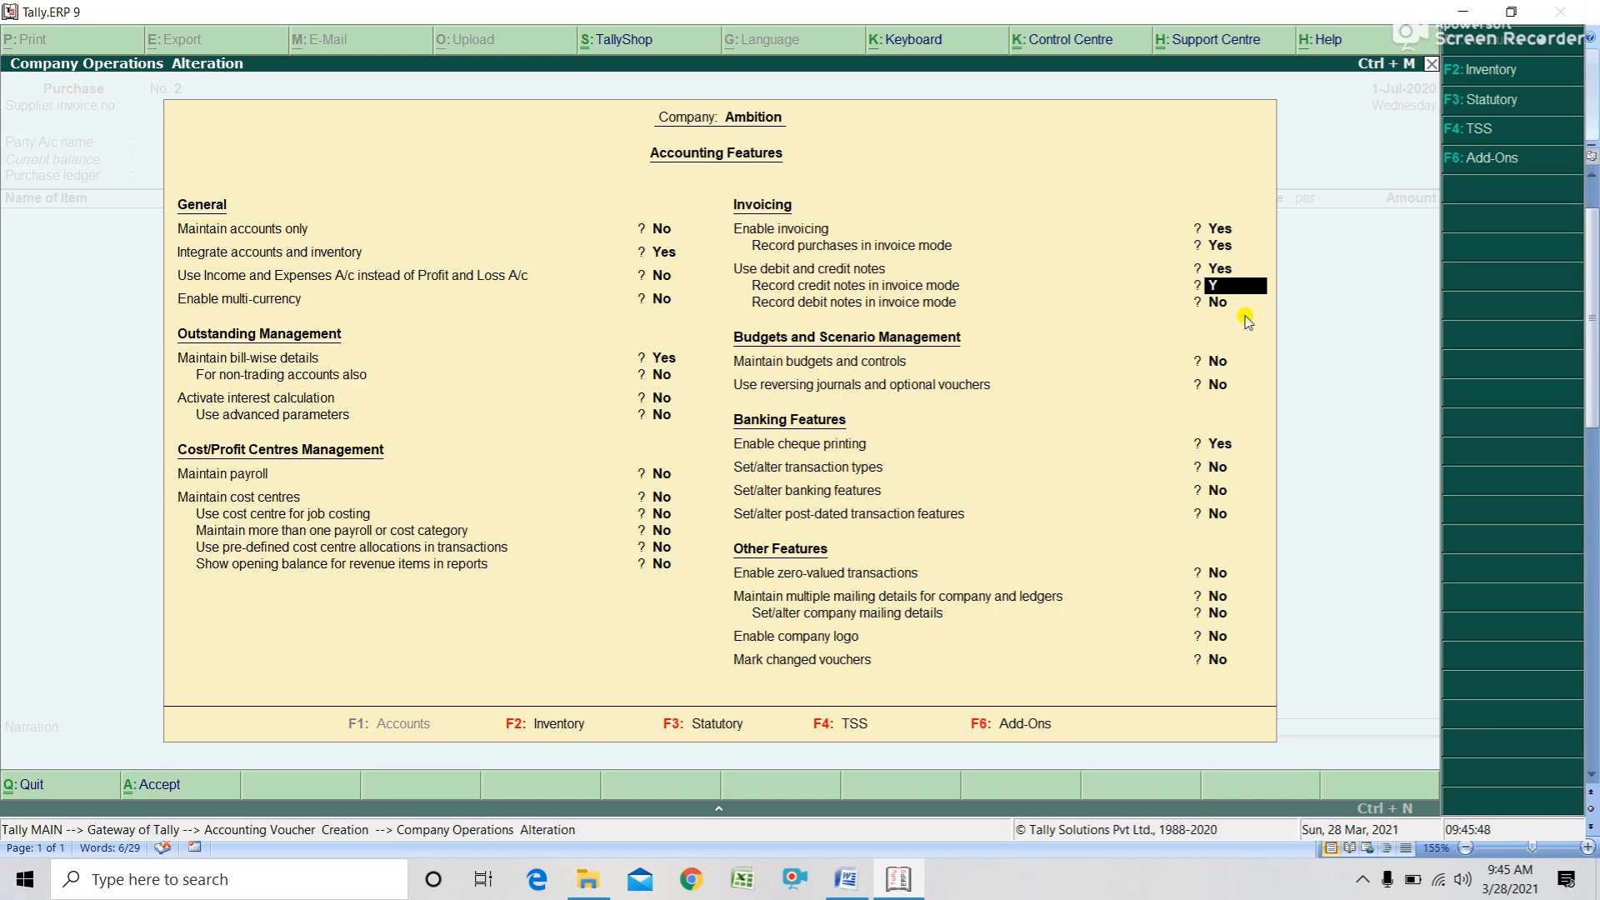
{"action": "key", "text": "Return"}
{"action": "type", "text": "y"}
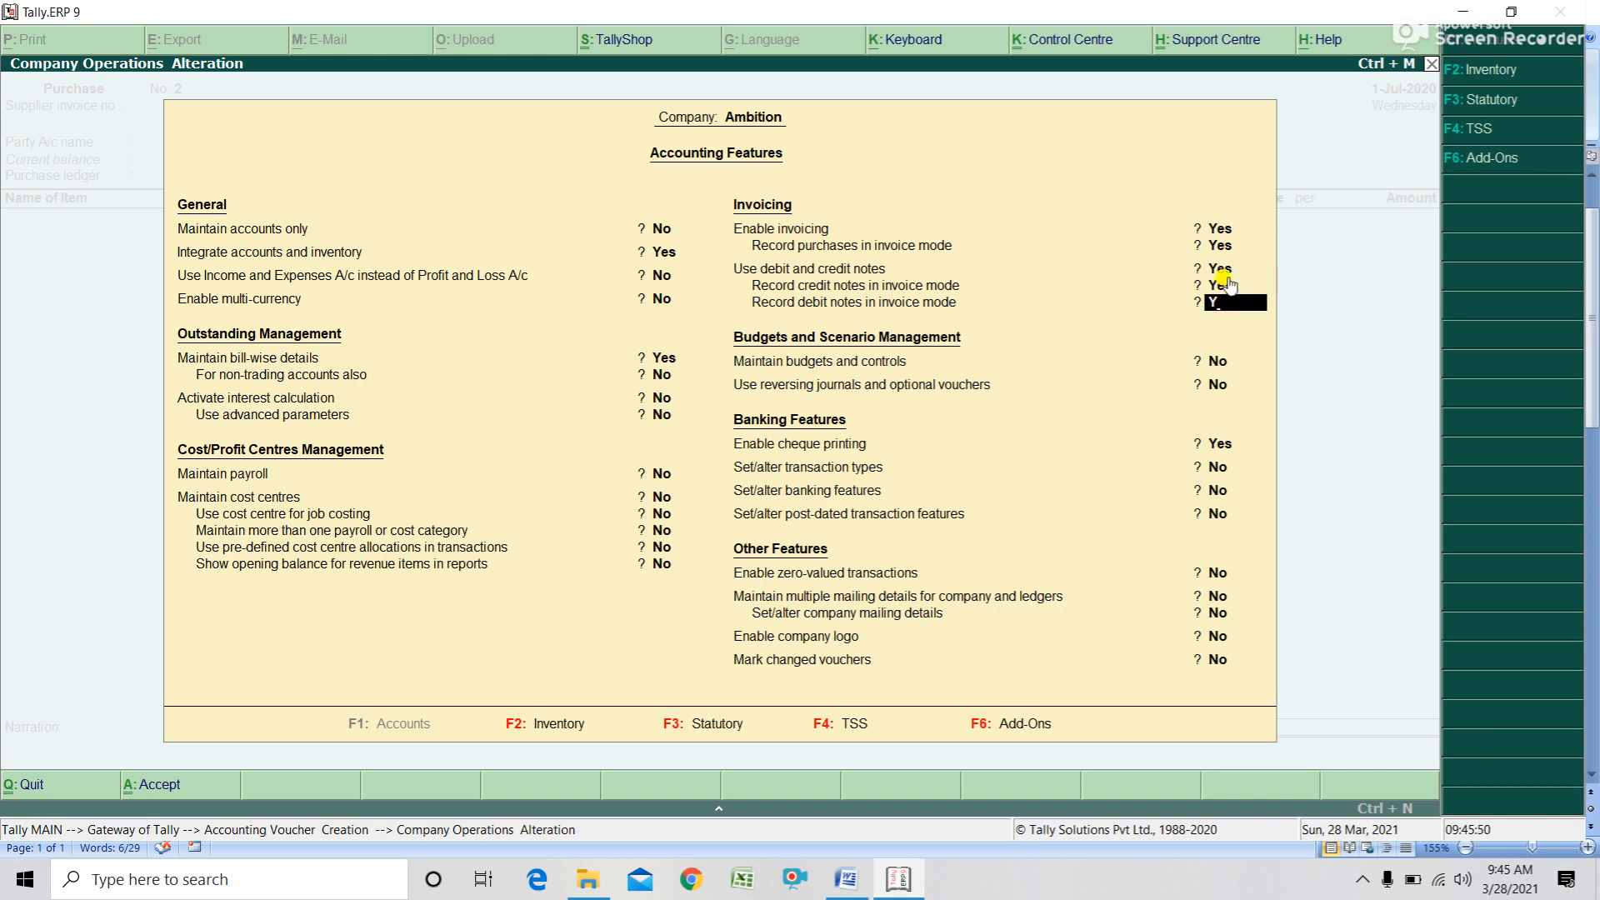
{"action": "key", "text": "Return"}
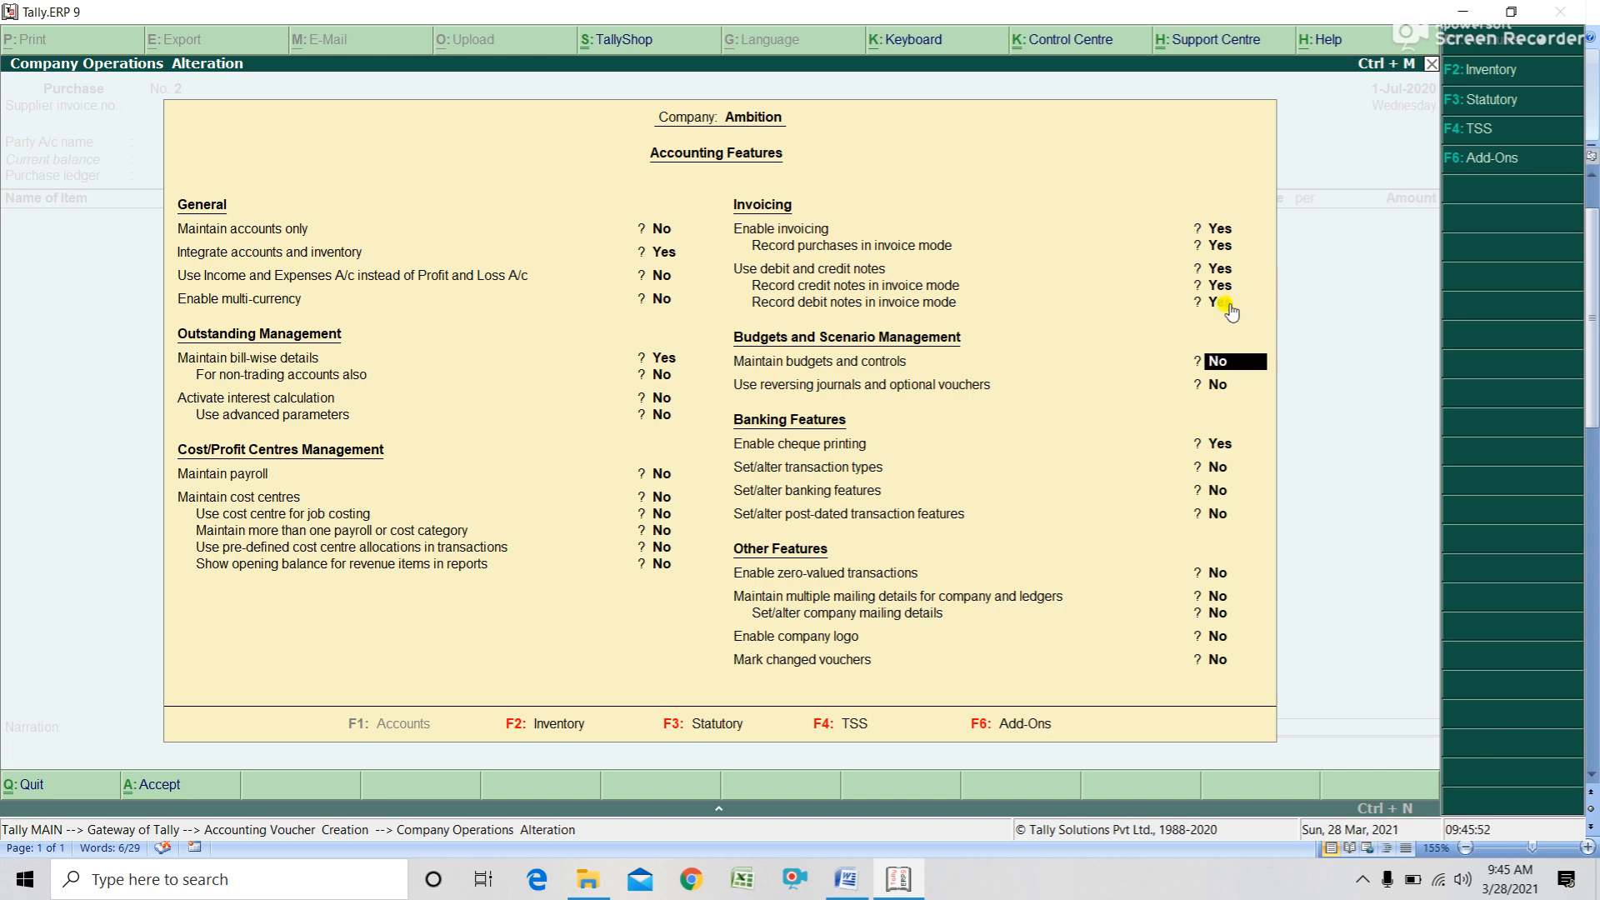
{"action": "key", "text": "Return"}
{"action": "key", "text": "Return"}
{"action": "key", "text": "Return"}
{"action": "key", "text": "Return"}
{"action": "key", "text": "Return"}
{"action": "key", "text": "Return"}
{"action": "key", "text": "Return"}
{"action": "key", "text": "Return"}
{"action": "key", "text": "Return"}
{"action": "key", "text": "Return"}
{"action": "key", "text": "Return"}
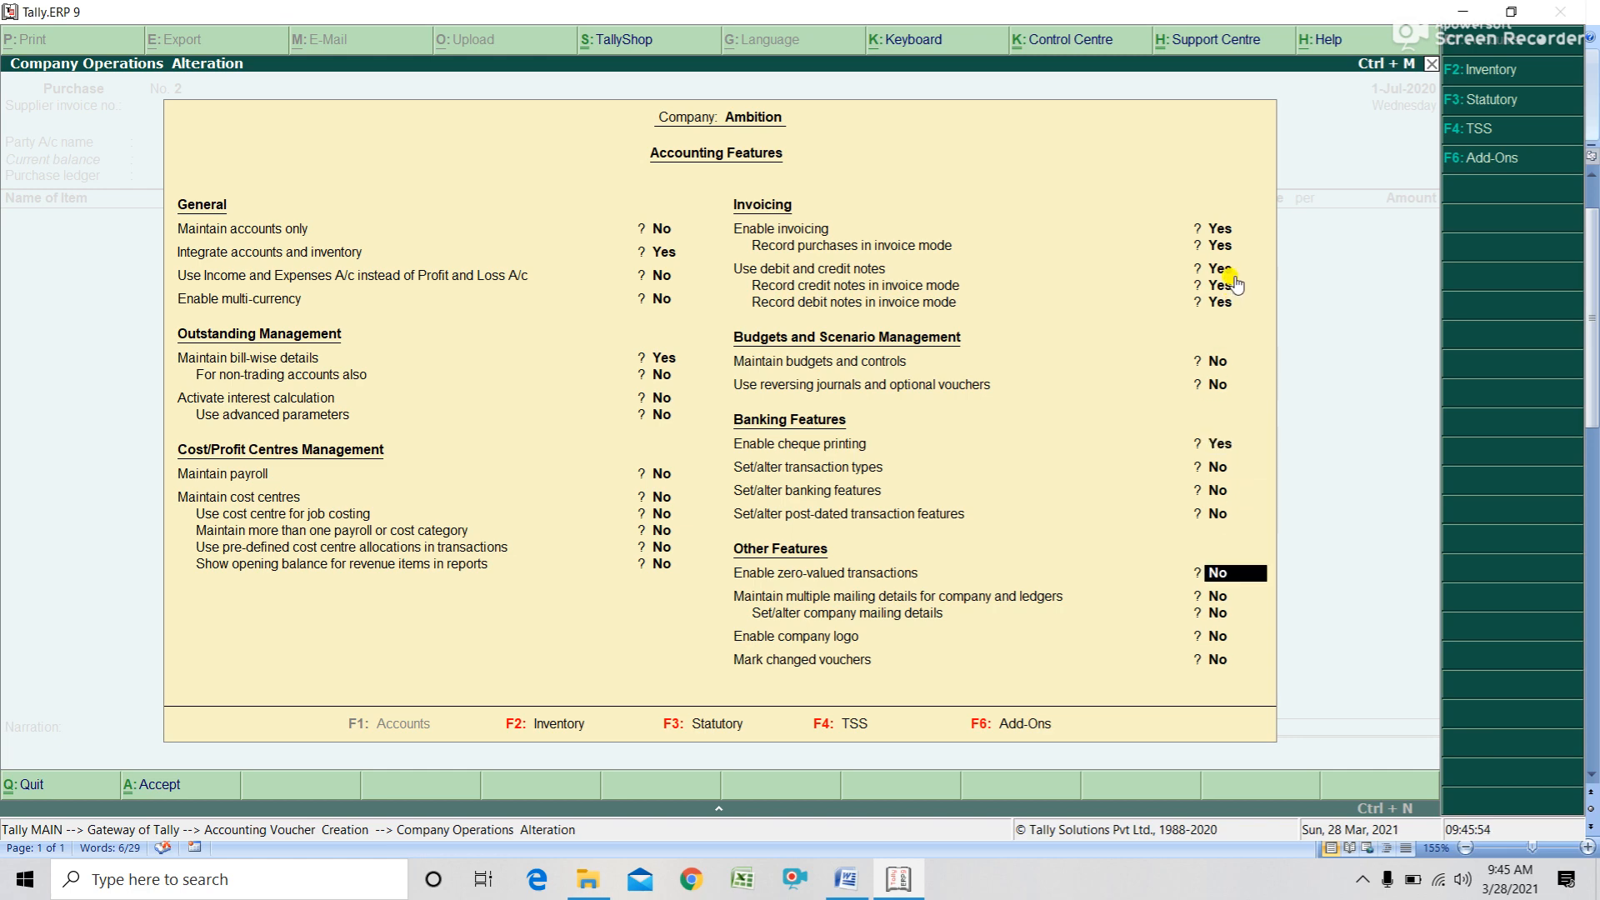
{"action": "left_click", "coordinate": [1234, 274]}
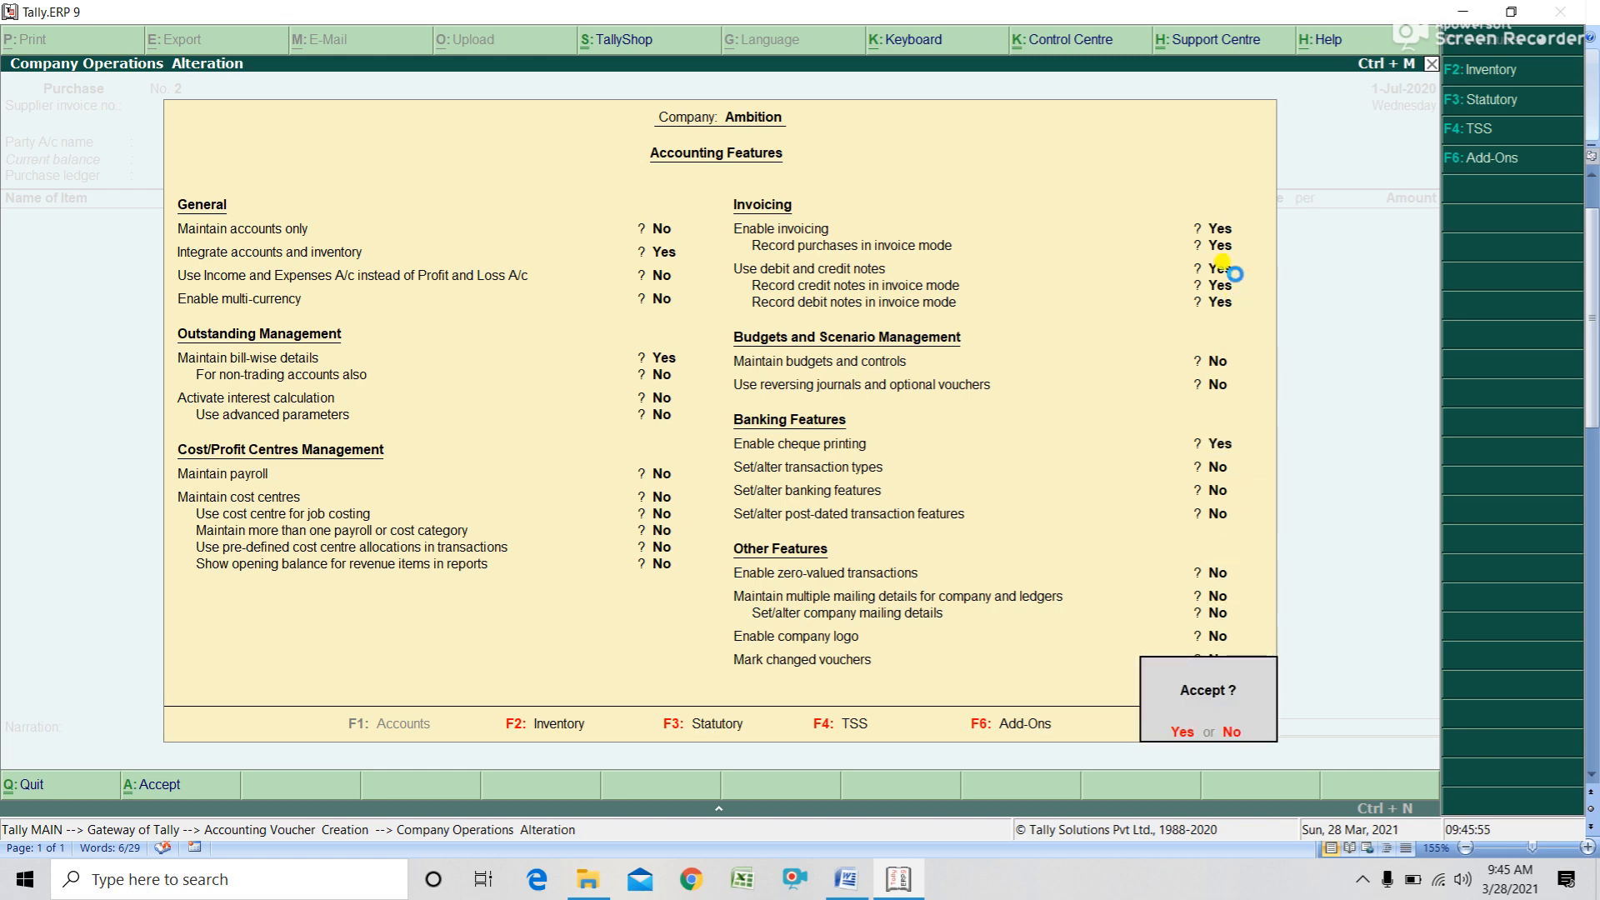
{"action": "key", "text": "Return"}
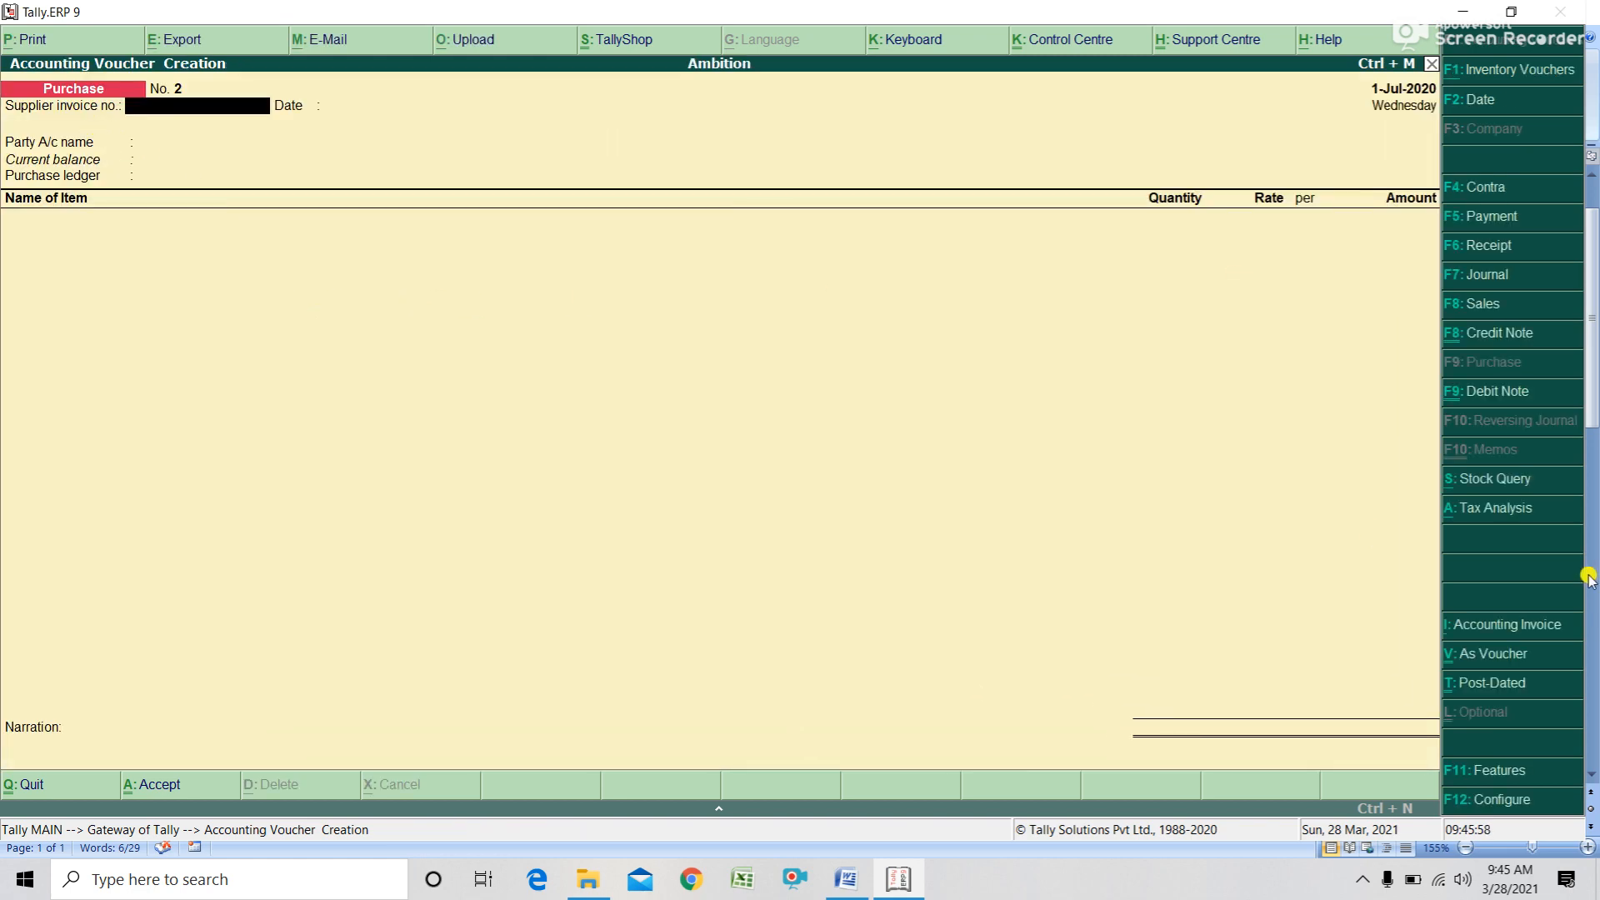
- Start a debit note with original invoice number 1 dated 1-Jul-2020 and RAM ELECTRONIS as the party account
{"action": "left_click", "coordinate": [1482, 401]}
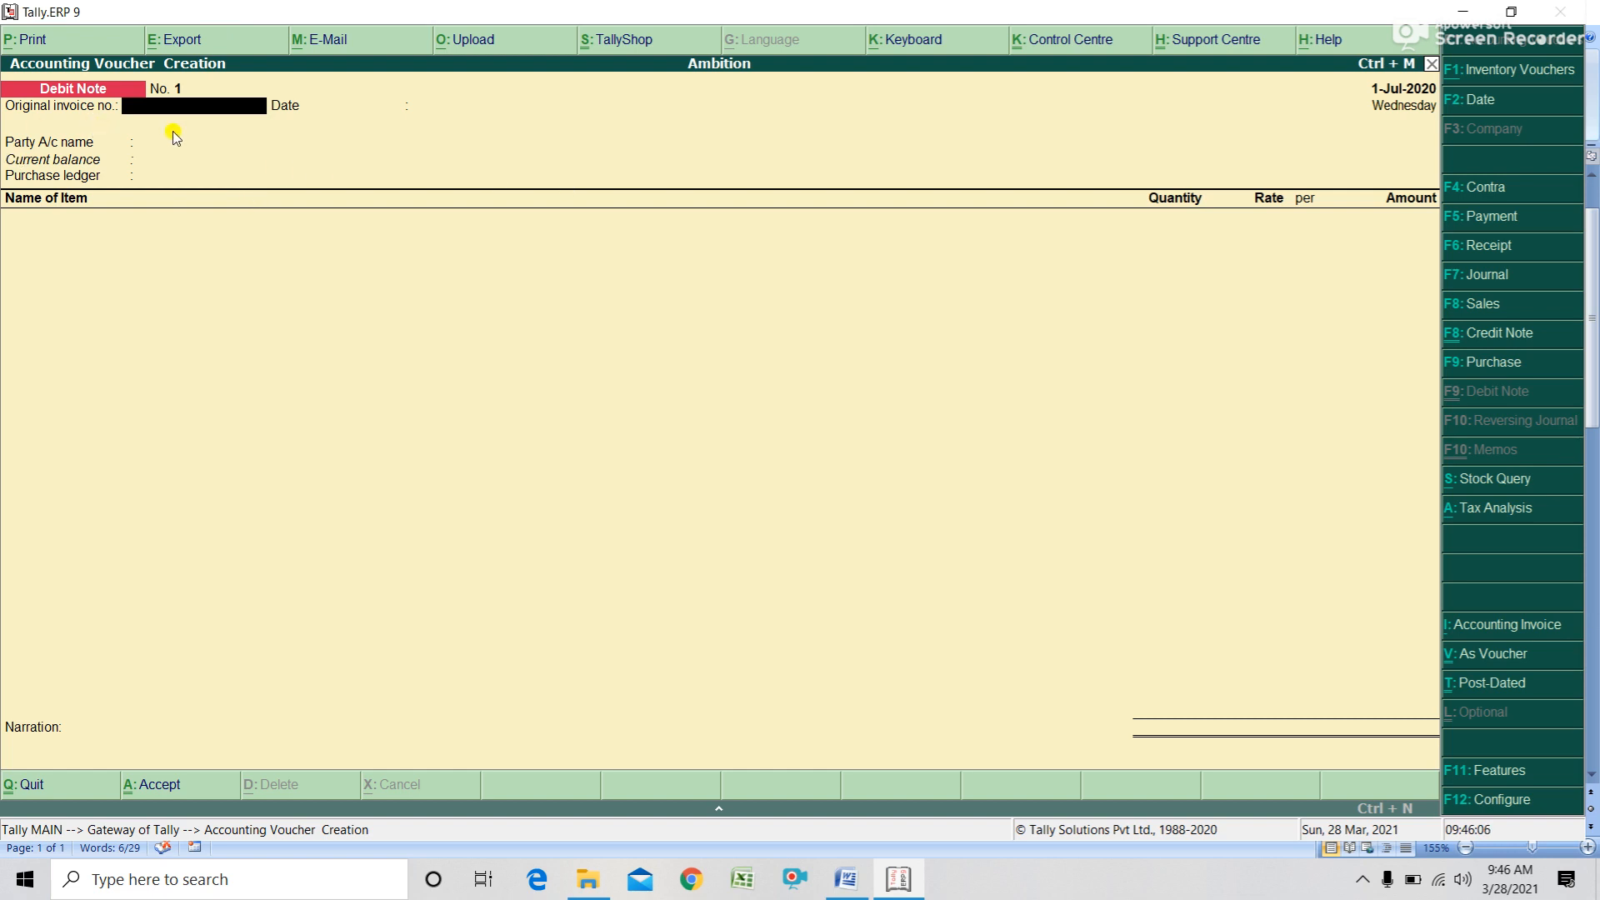
{"action": "type", "text": "1"}
{"action": "key", "text": "Return"}
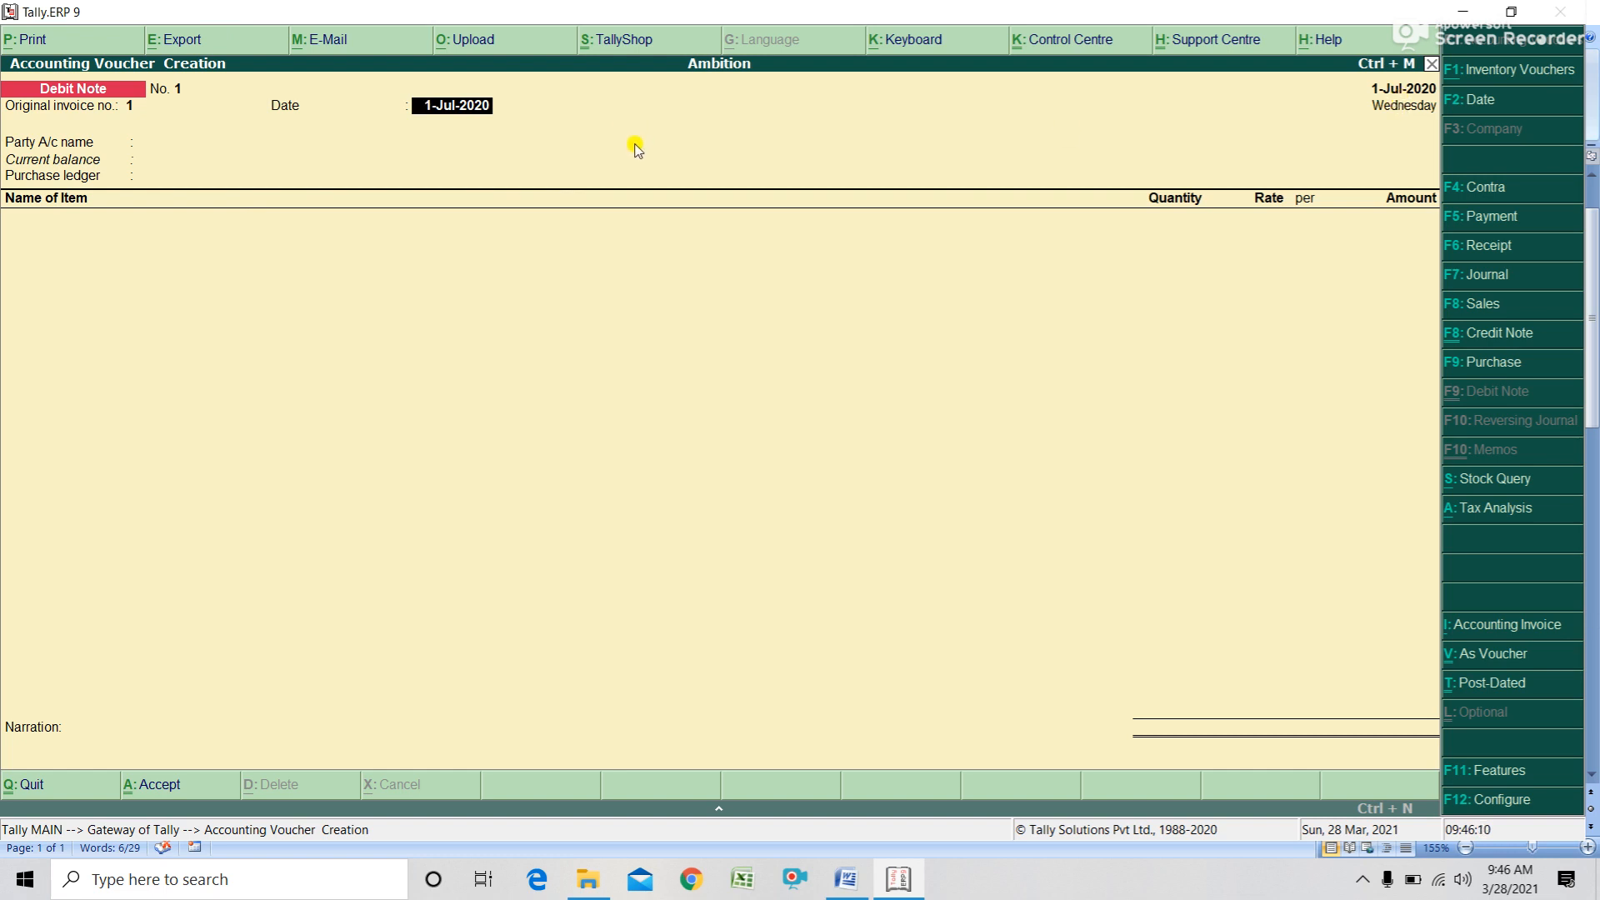
{"action": "key", "text": "Return"}
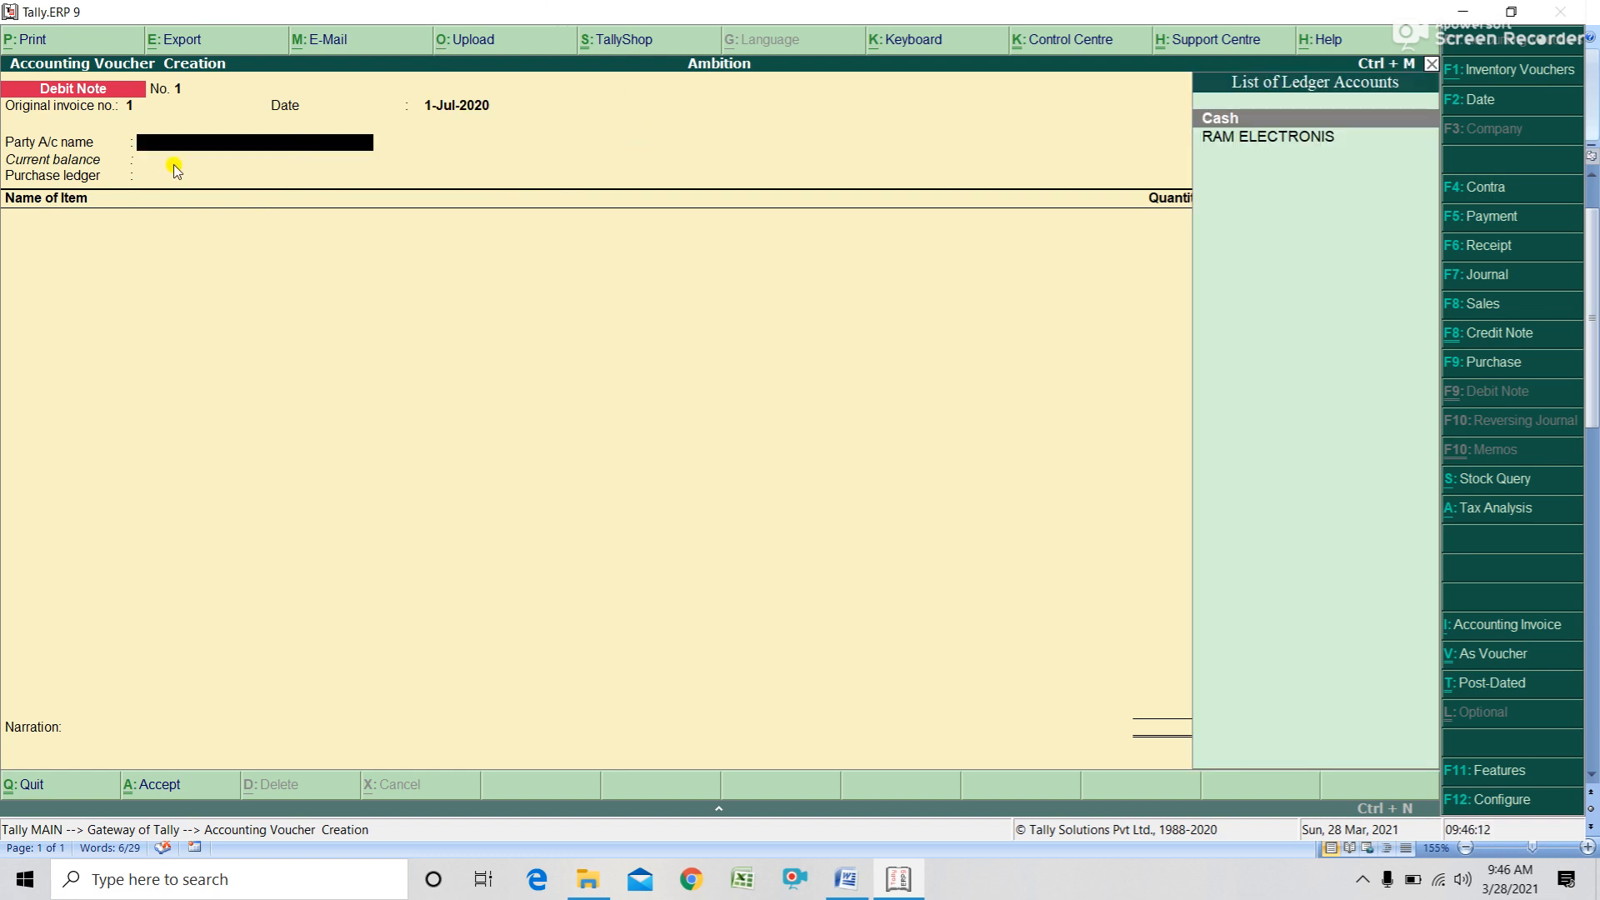
{"action": "left_click", "coordinate": [1266, 138]}
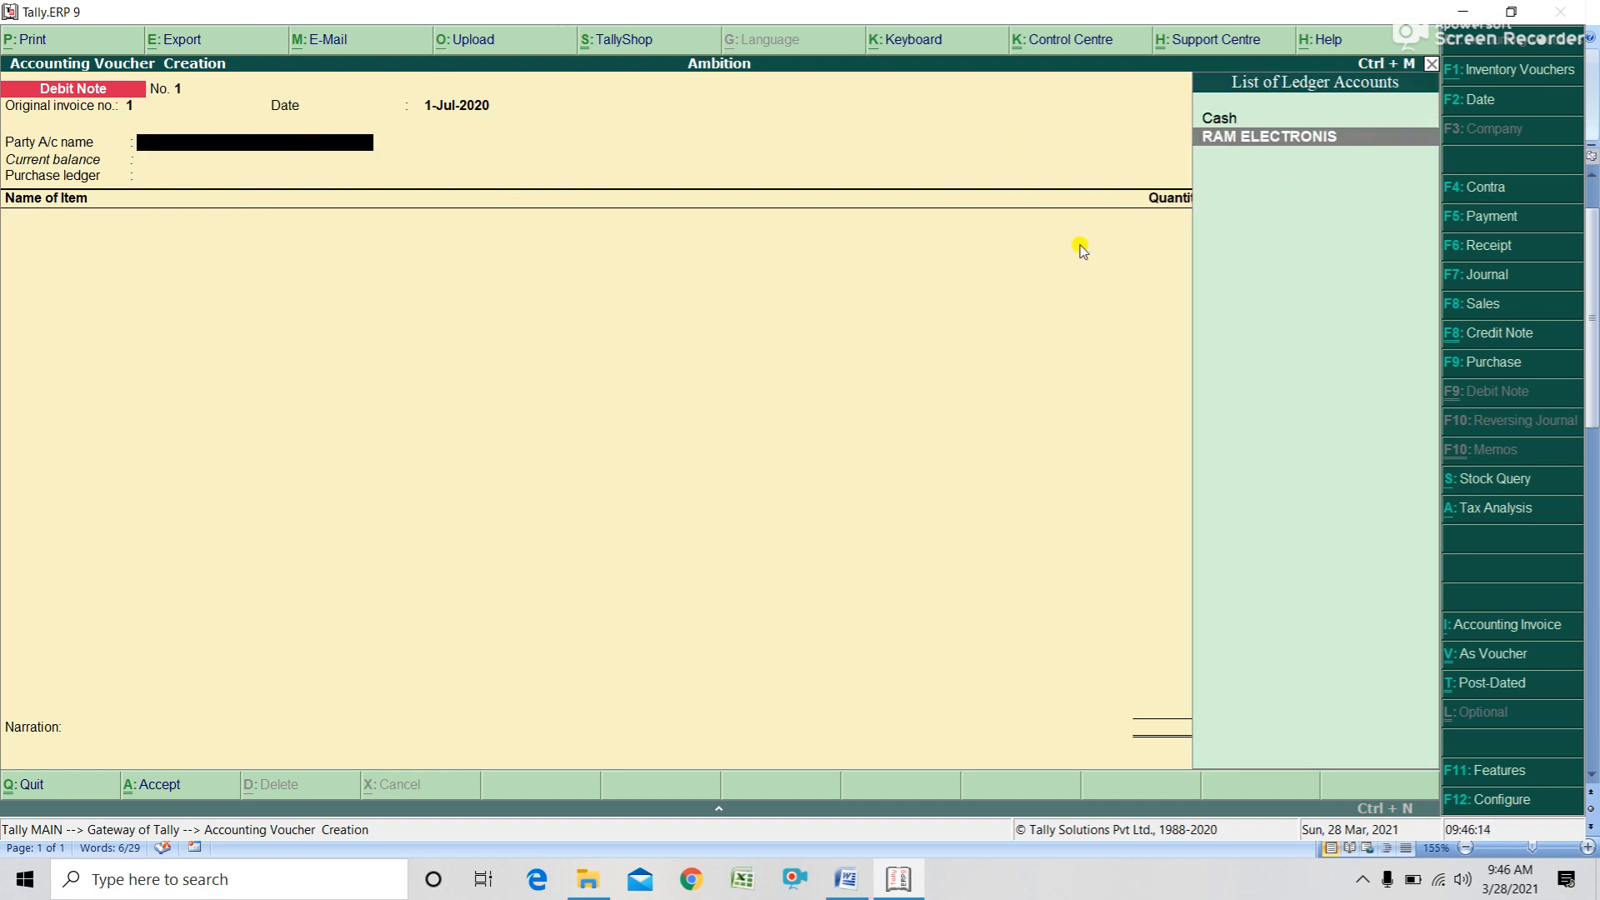
{"action": "key", "text": "Return"}
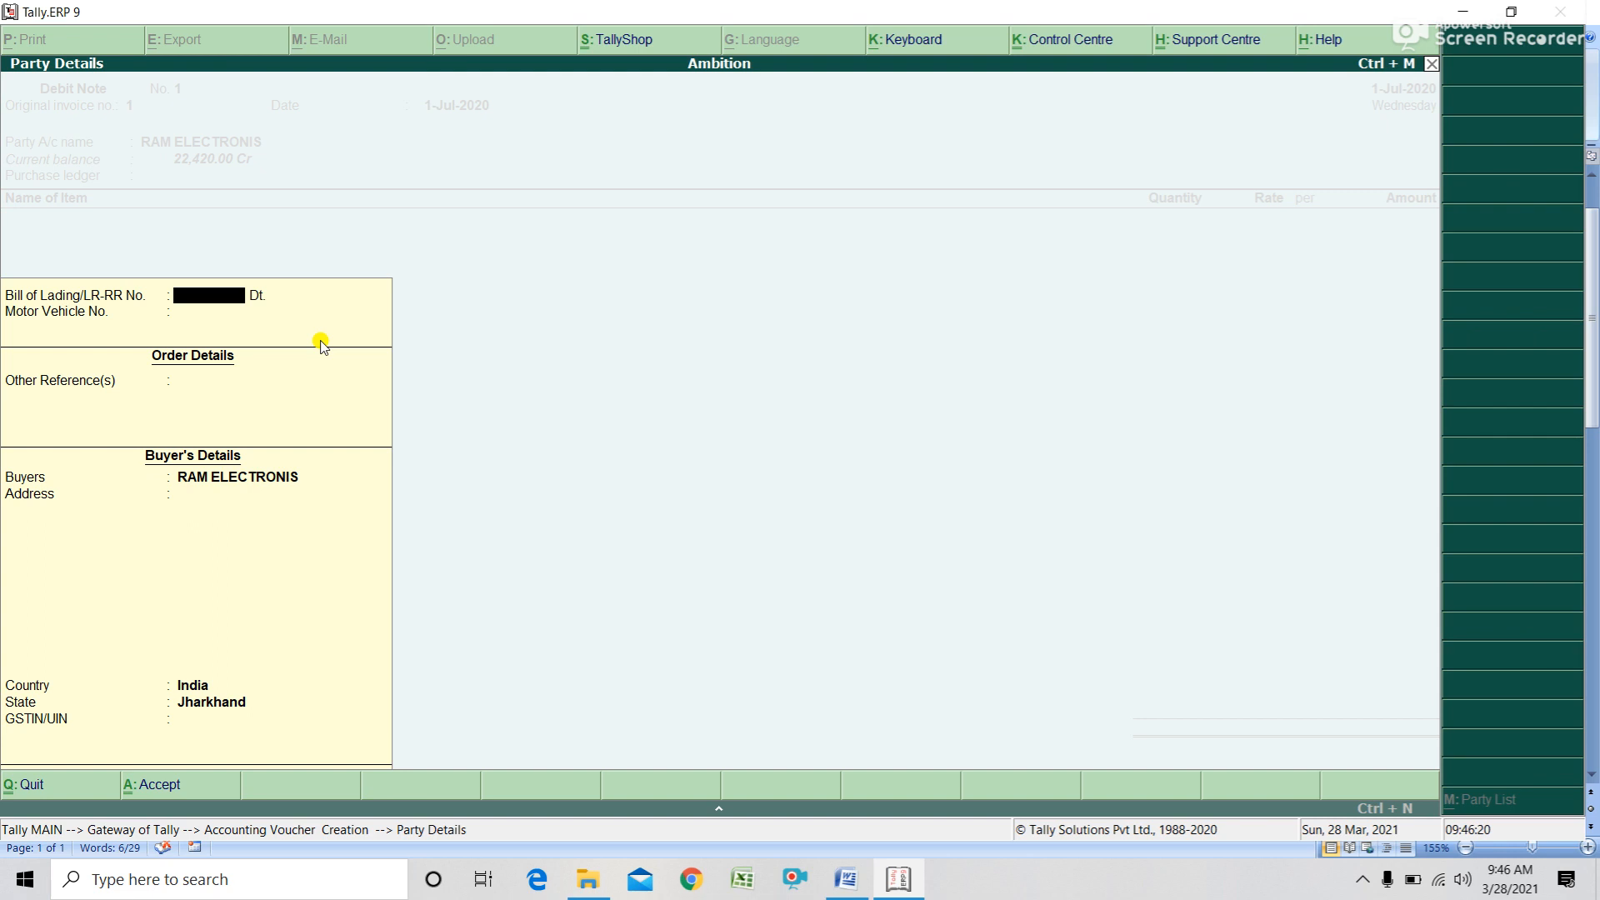
- Leave the shipping, order and GSTIN details of the party blank, and choose PURCHASE A/C as the purchase ledger
{"action": "key", "text": "Return"}
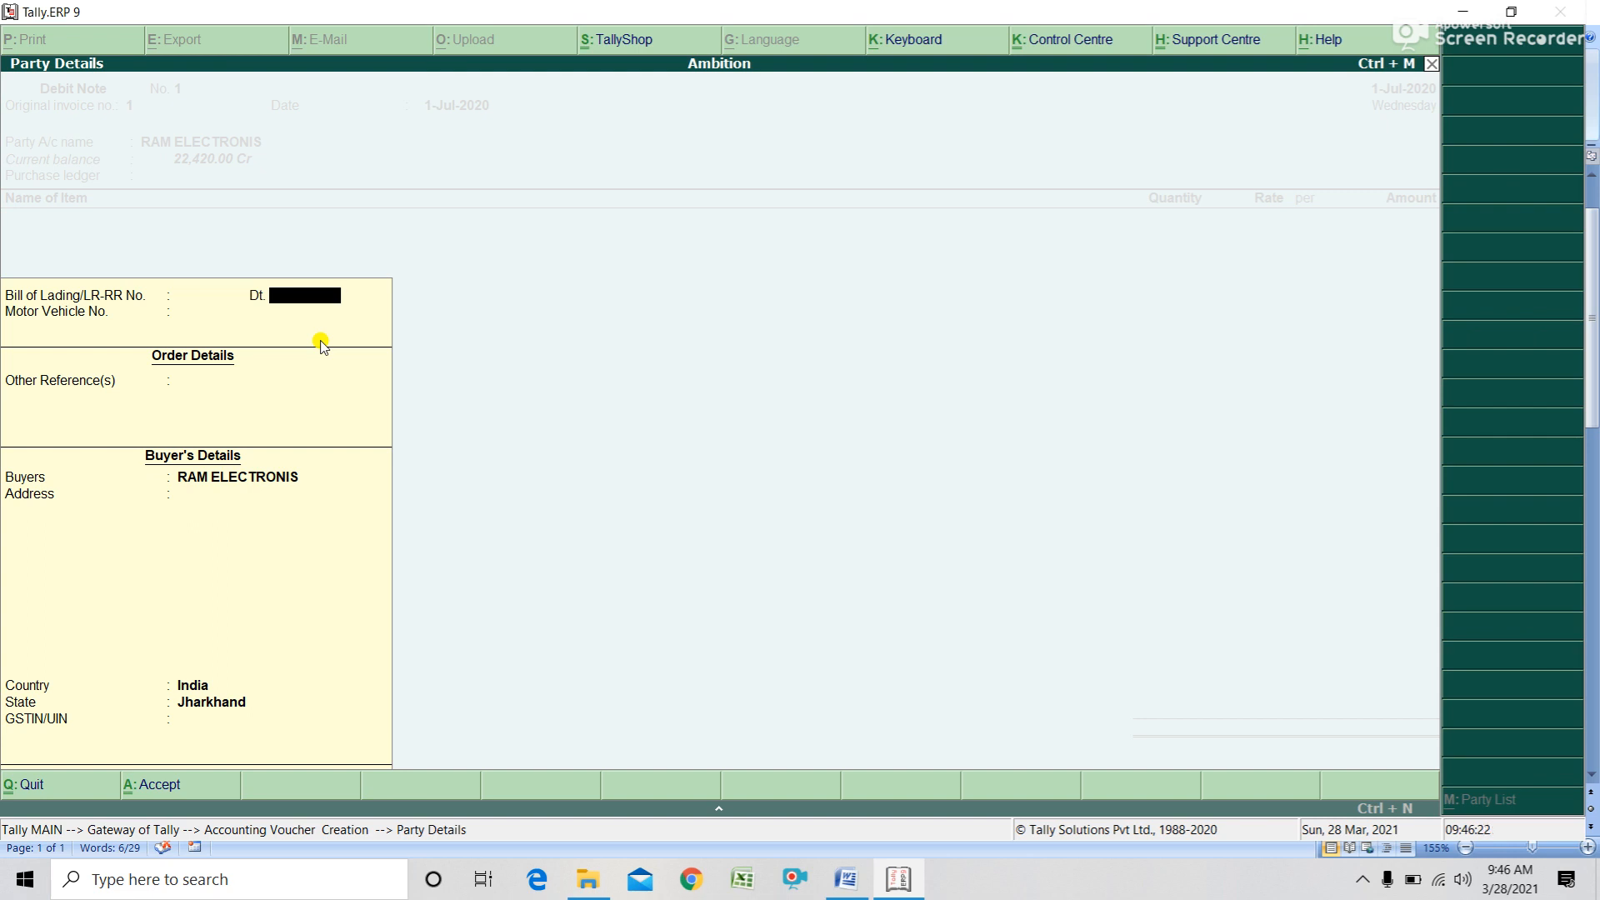
{"action": "key", "text": "Return"}
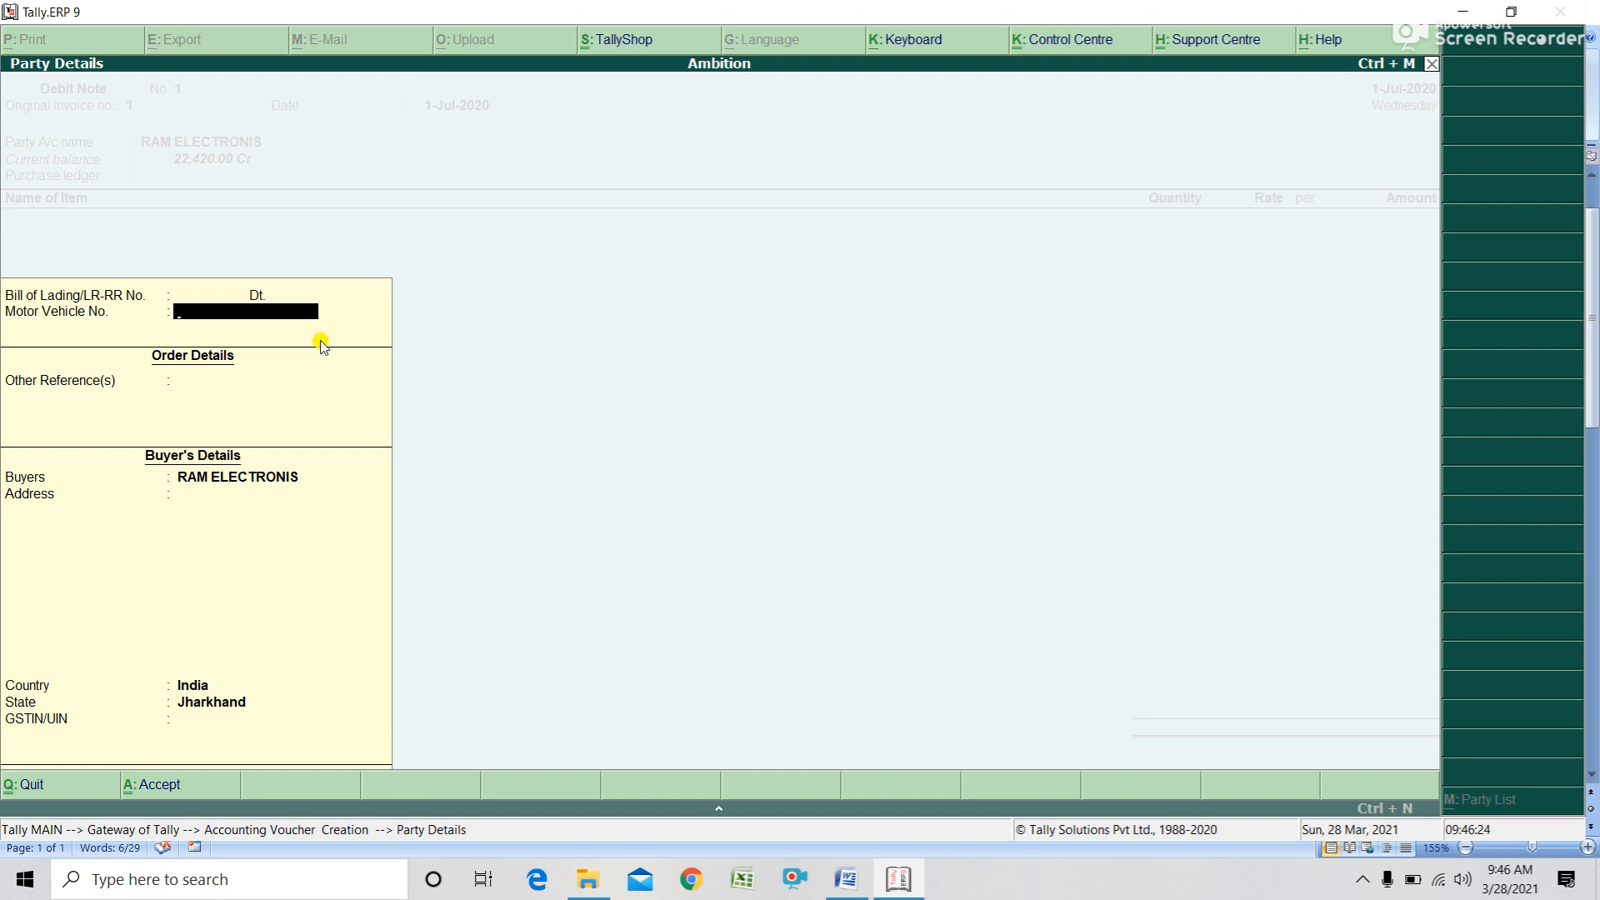
{"action": "key", "text": "Return"}
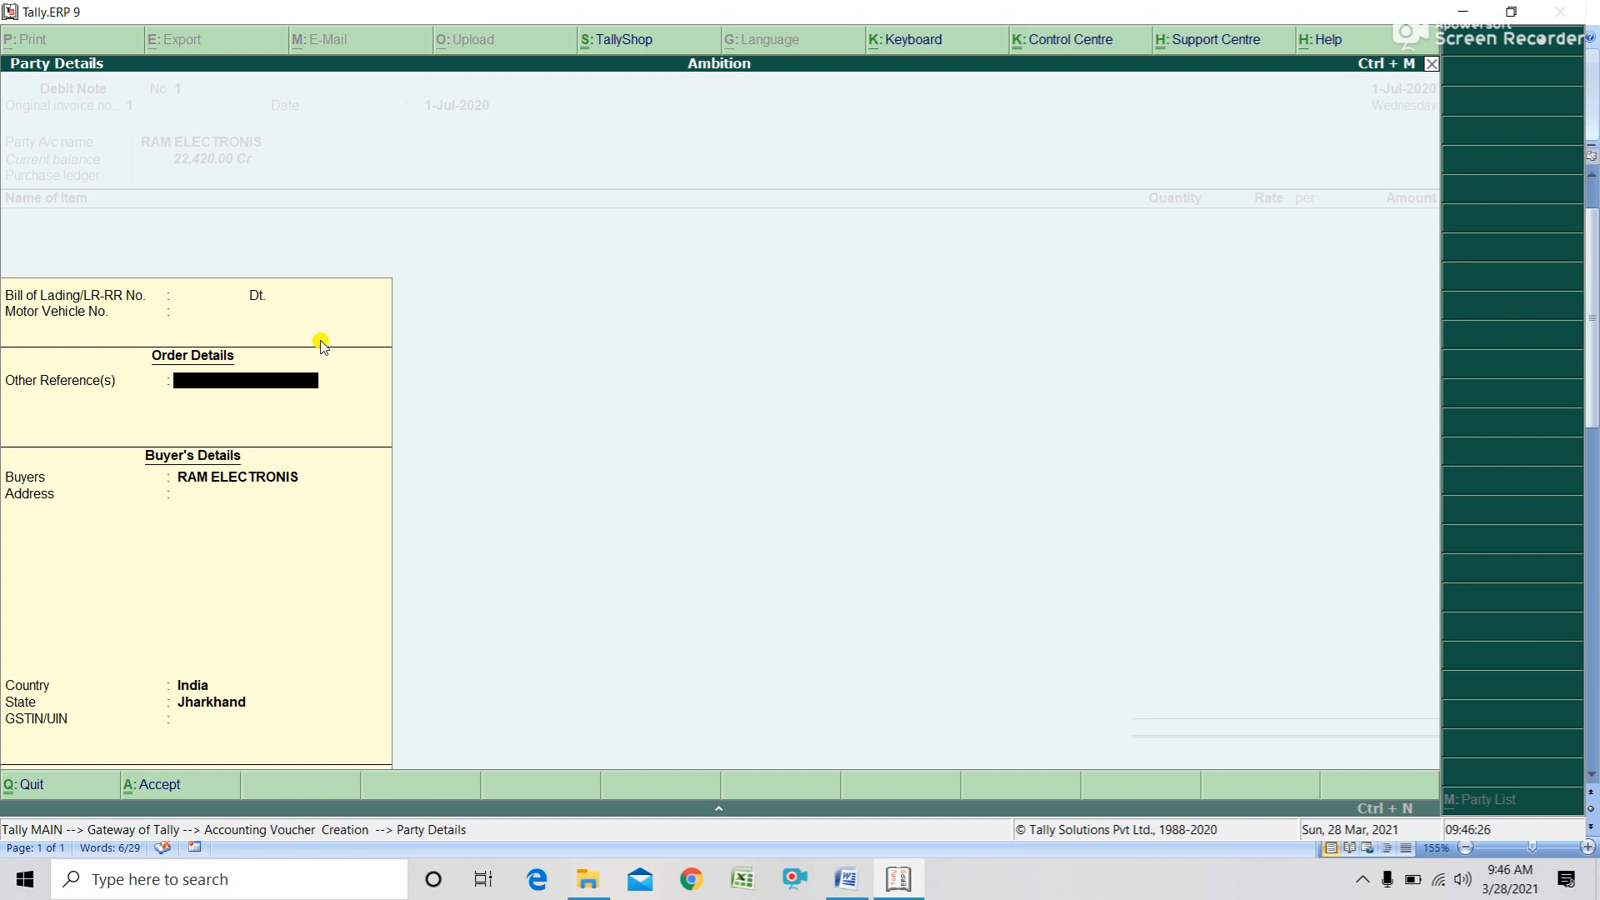
{"action": "key", "text": "Return"}
{"action": "key", "text": "Return"}
{"action": "key", "text": "Return"}
{"action": "key", "text": "Return"}
{"action": "key", "text": "Return"}
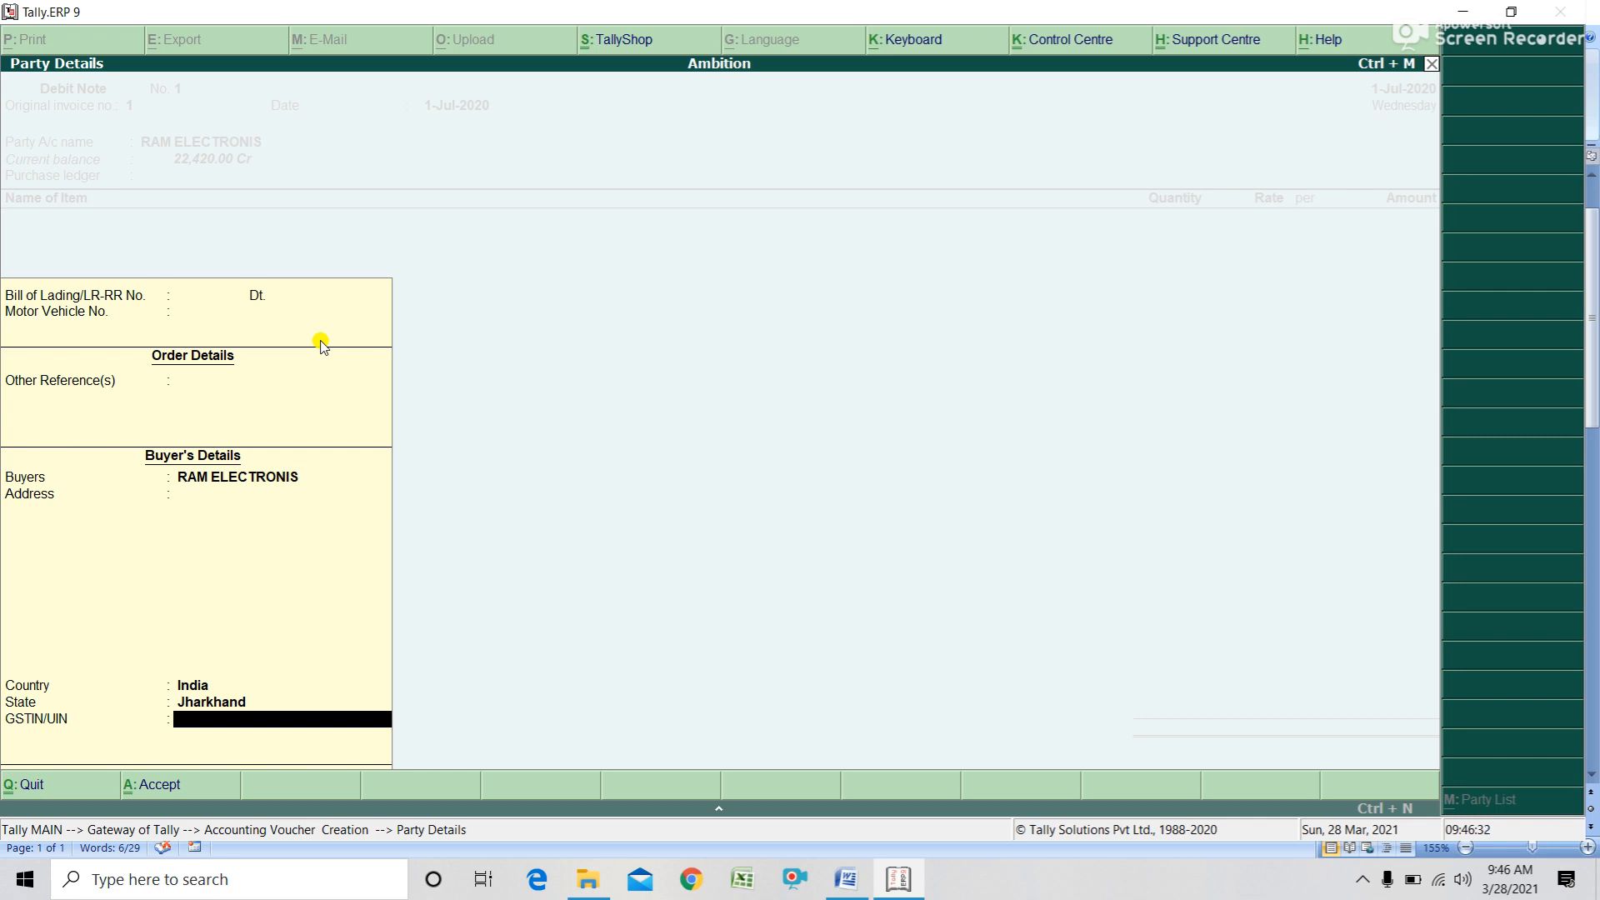
{"action": "key", "text": "Return"}
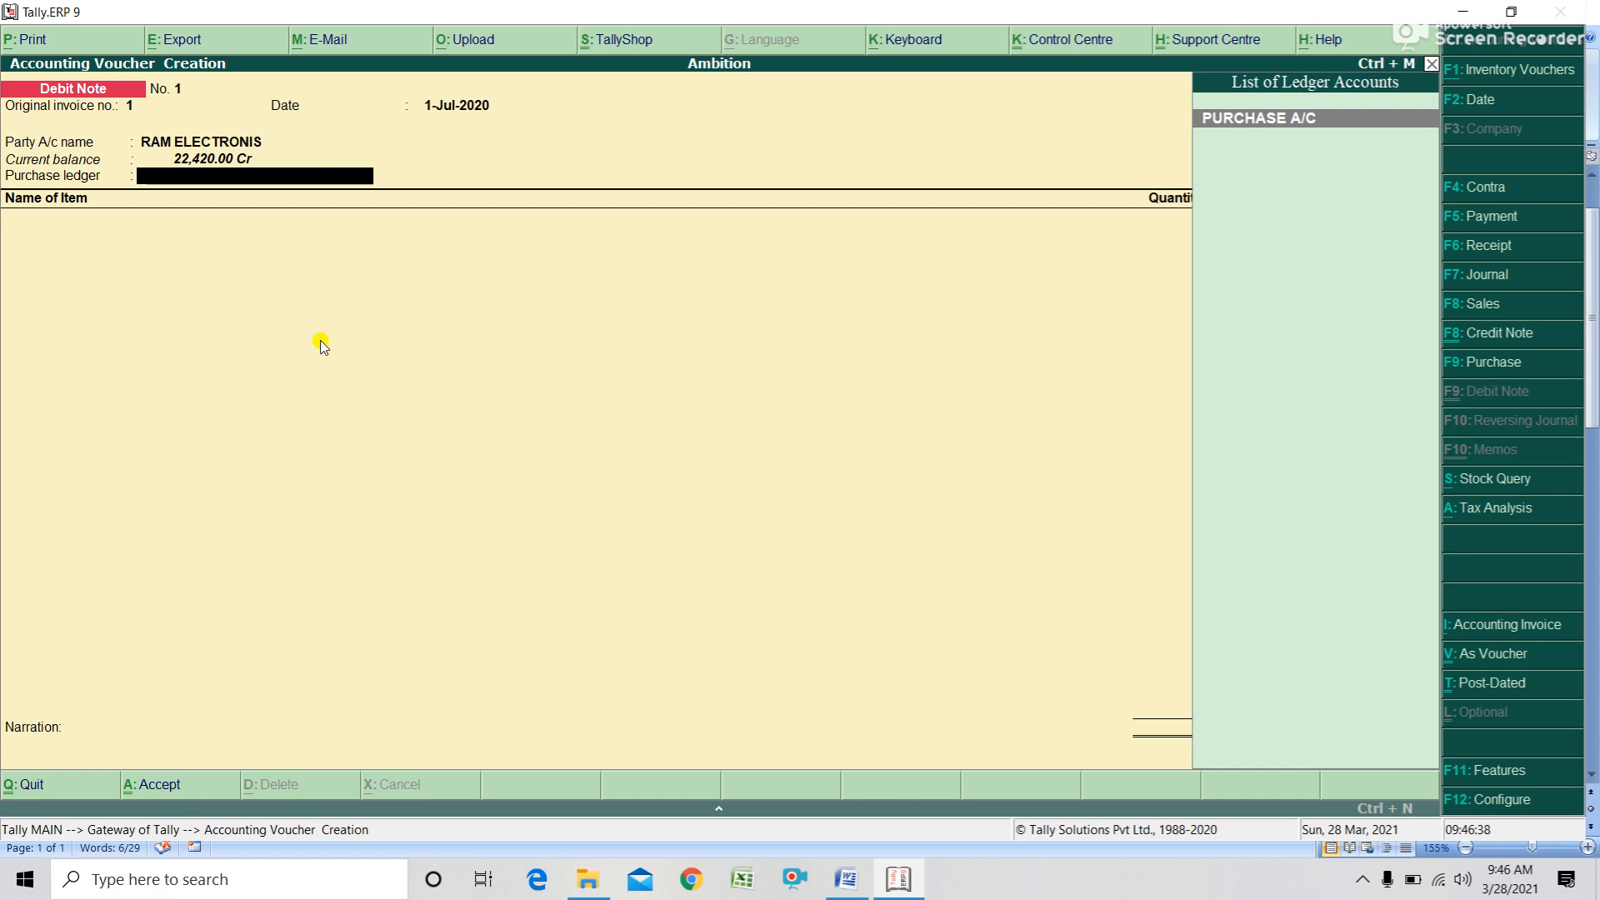
{"action": "key", "text": "Return"}
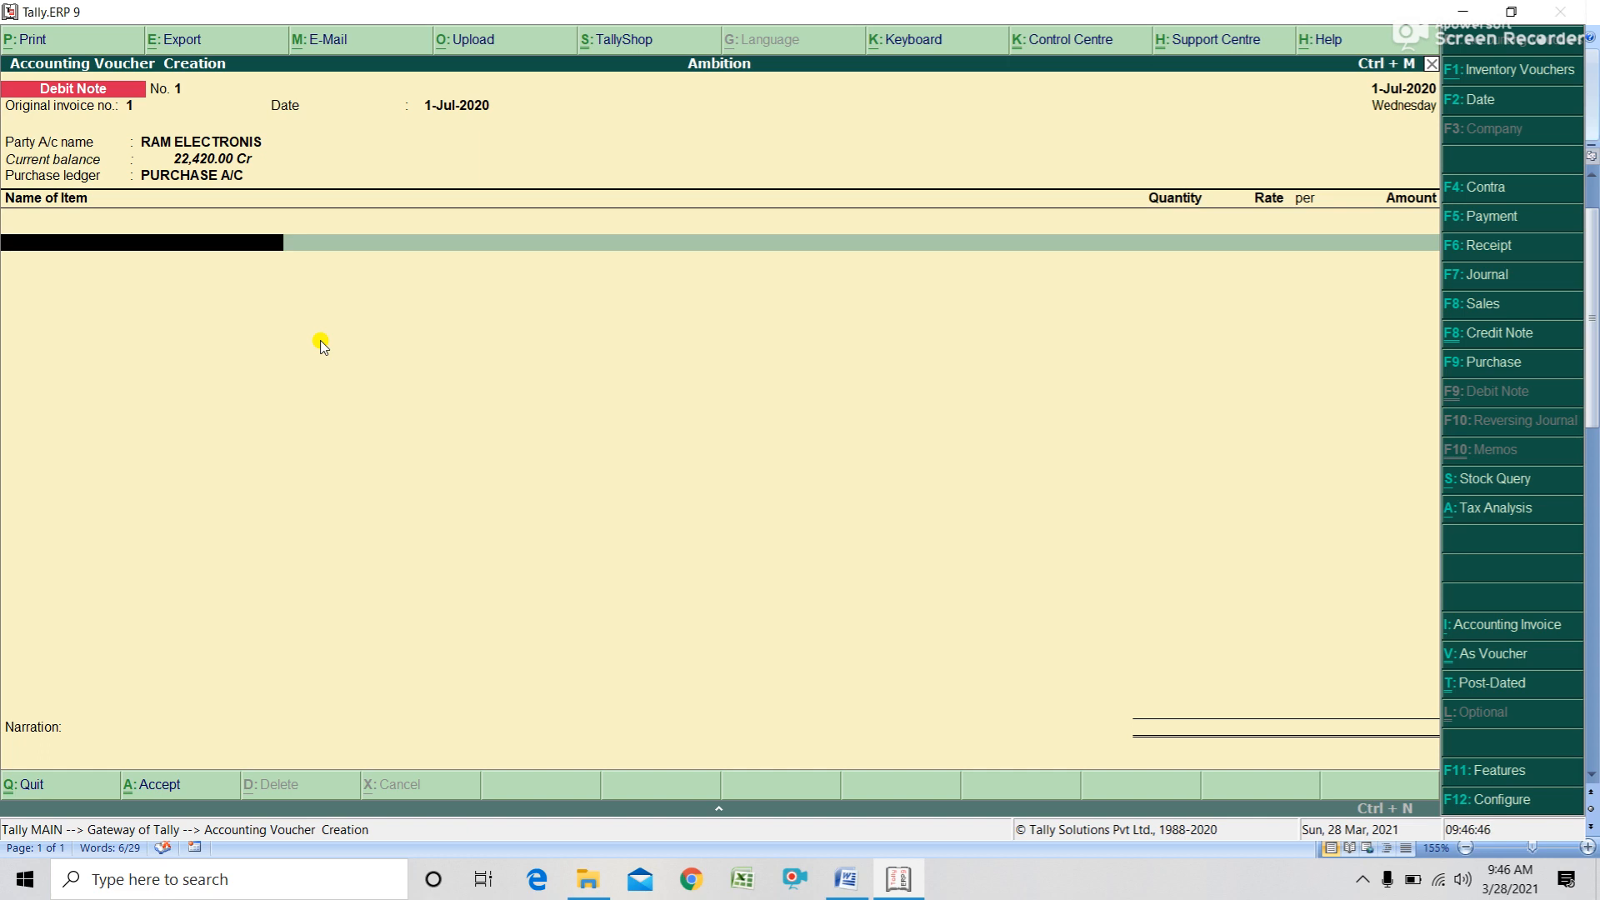
- Add LG MOUSE as the returned item with a quantity of 2 PCS at a rate of 1,000.00
{"action": "type", "text": "L"}
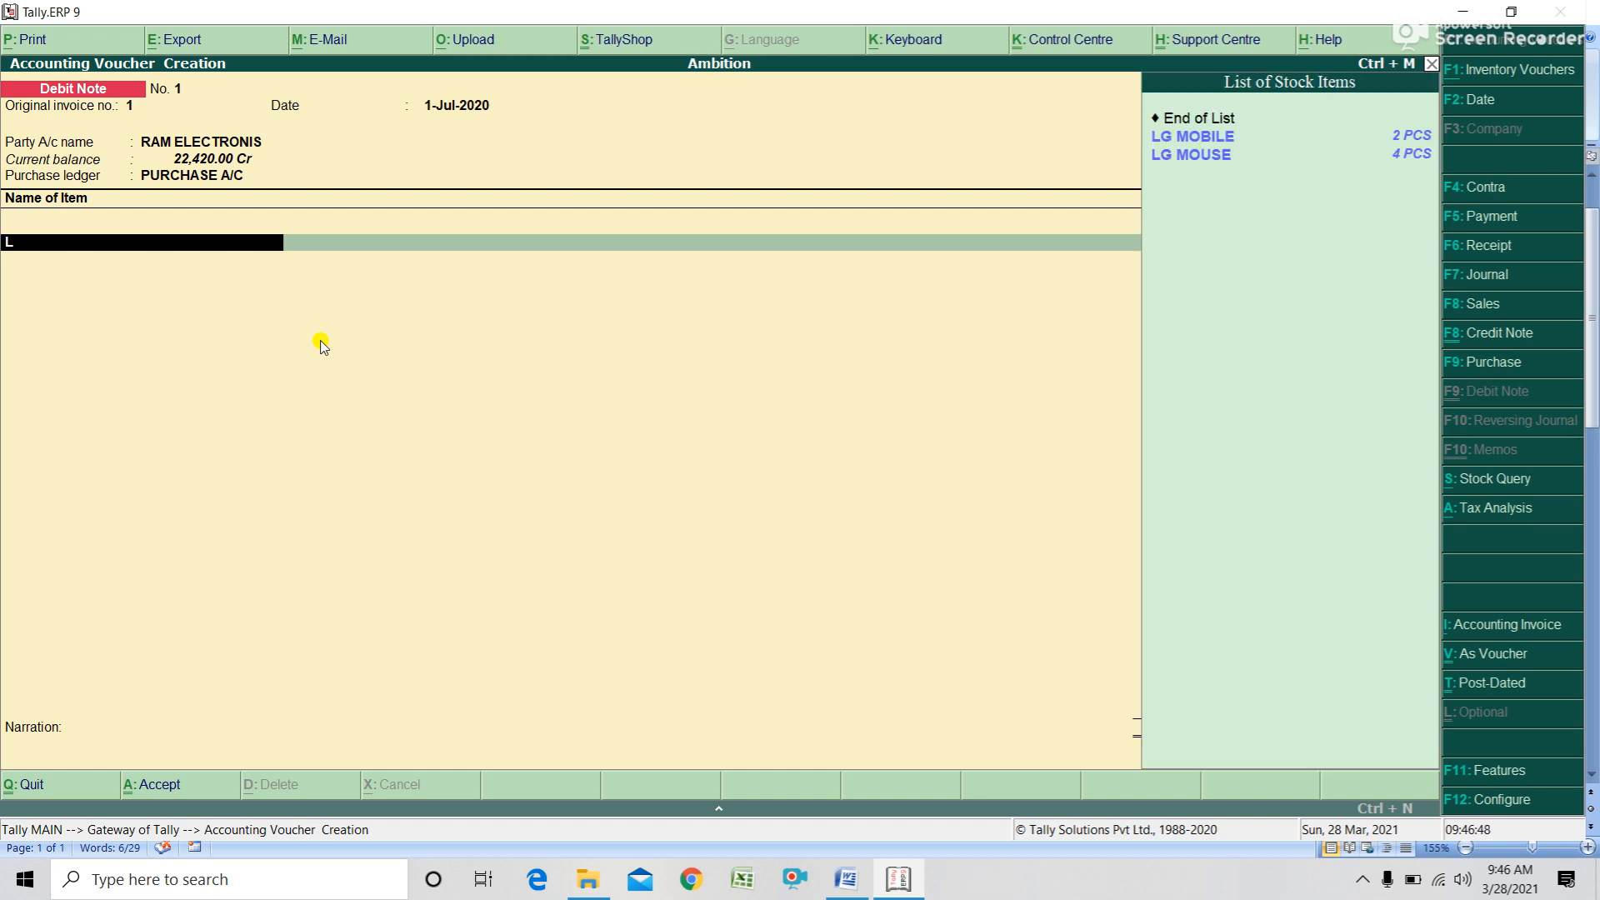
{"action": "key", "text": "Down"}
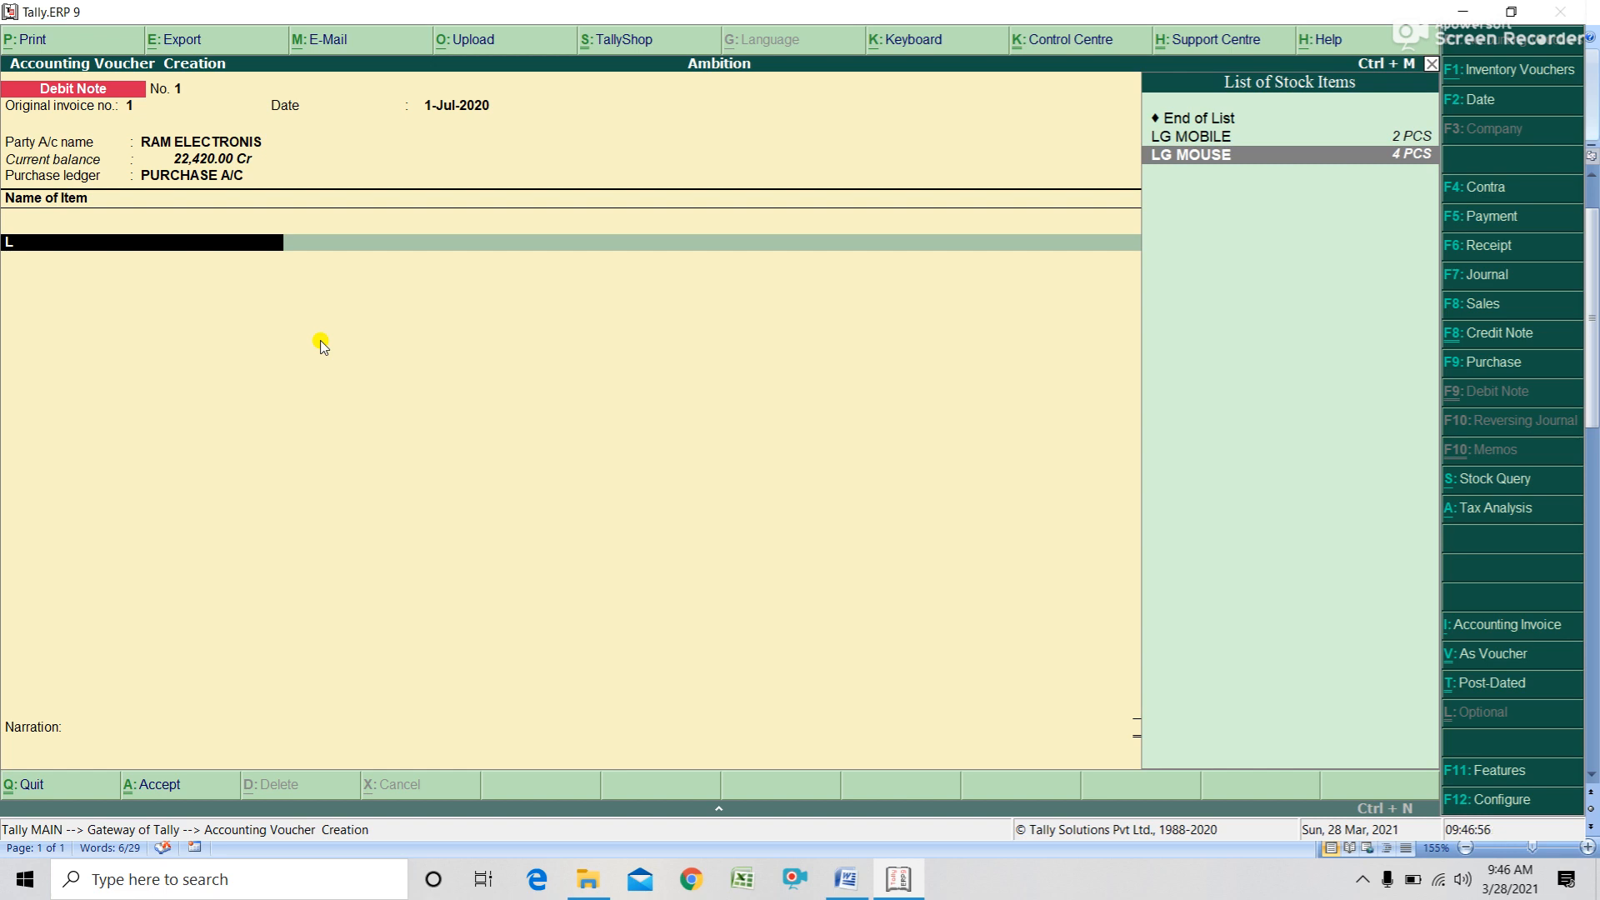
{"action": "key", "text": "Return"}
{"action": "type", "text": "2"}
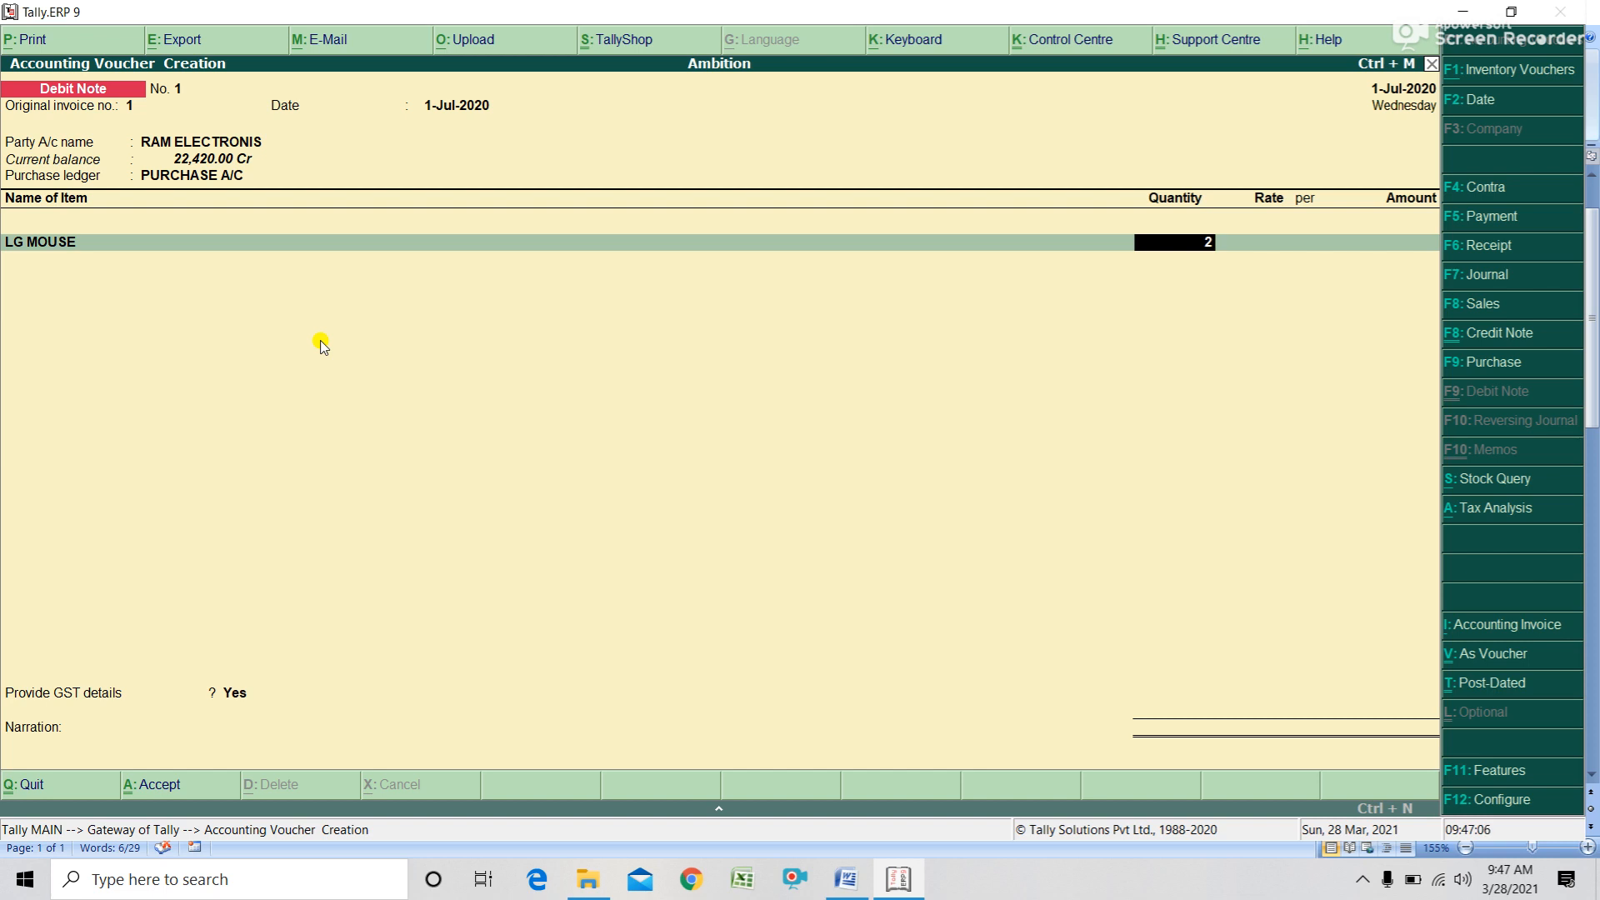
{"action": "key", "text": "Return"}
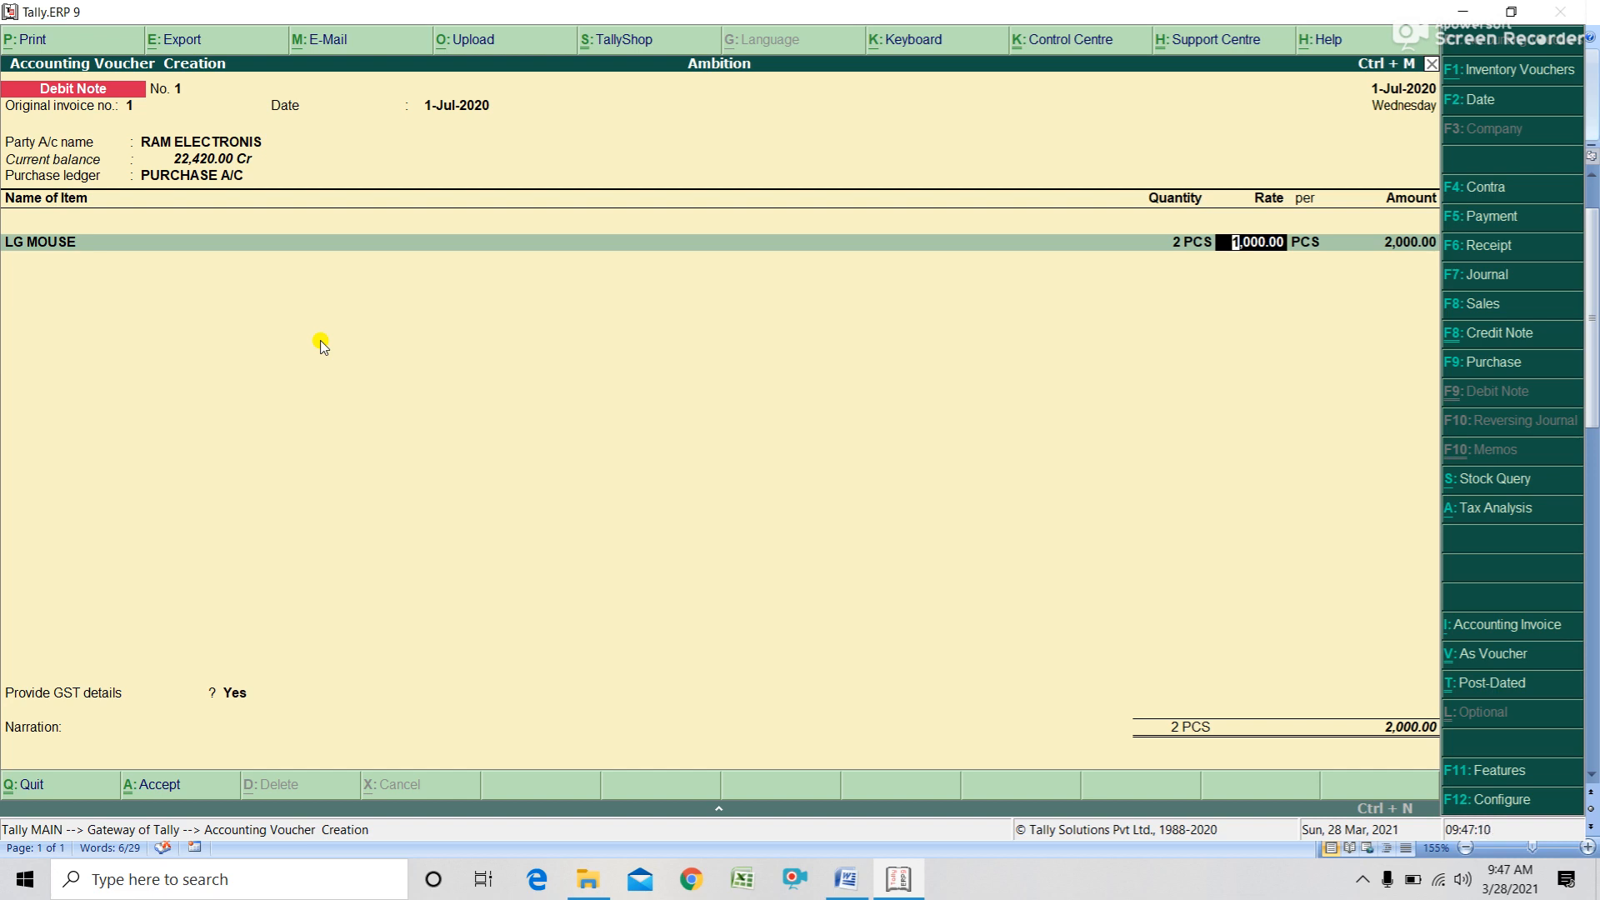
{"action": "key", "text": "Return"}
{"action": "key", "text": "Return"}
{"action": "key", "text": "Return"}
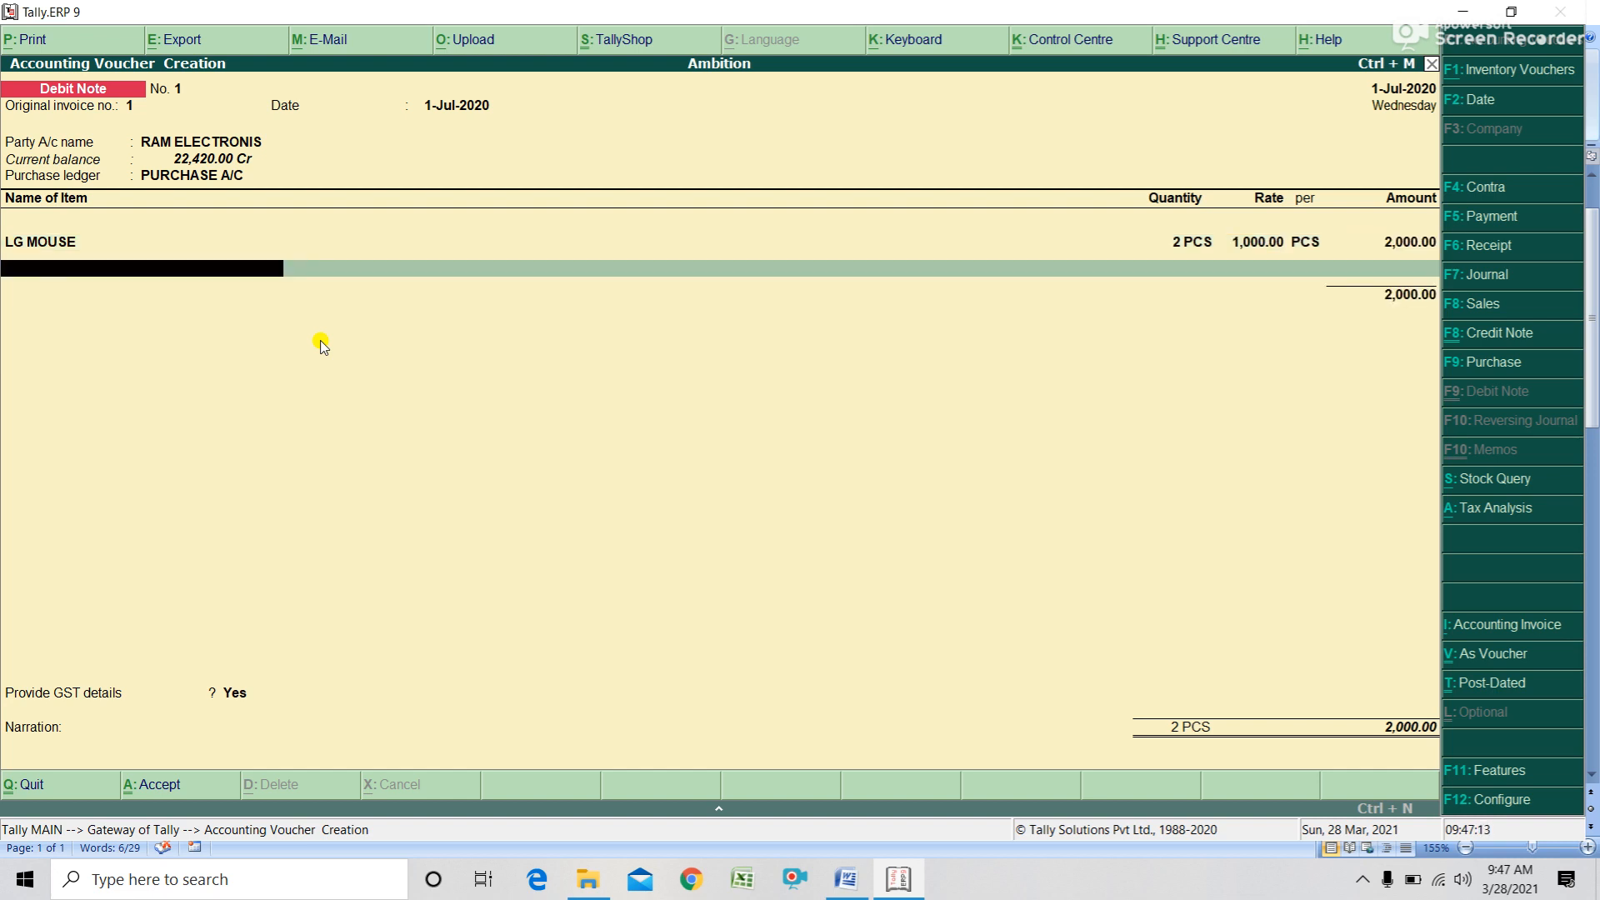
- End the item list and add the CGST and SGST ledgers at 9% each below the mouse
{"action": "key", "text": "Return"}
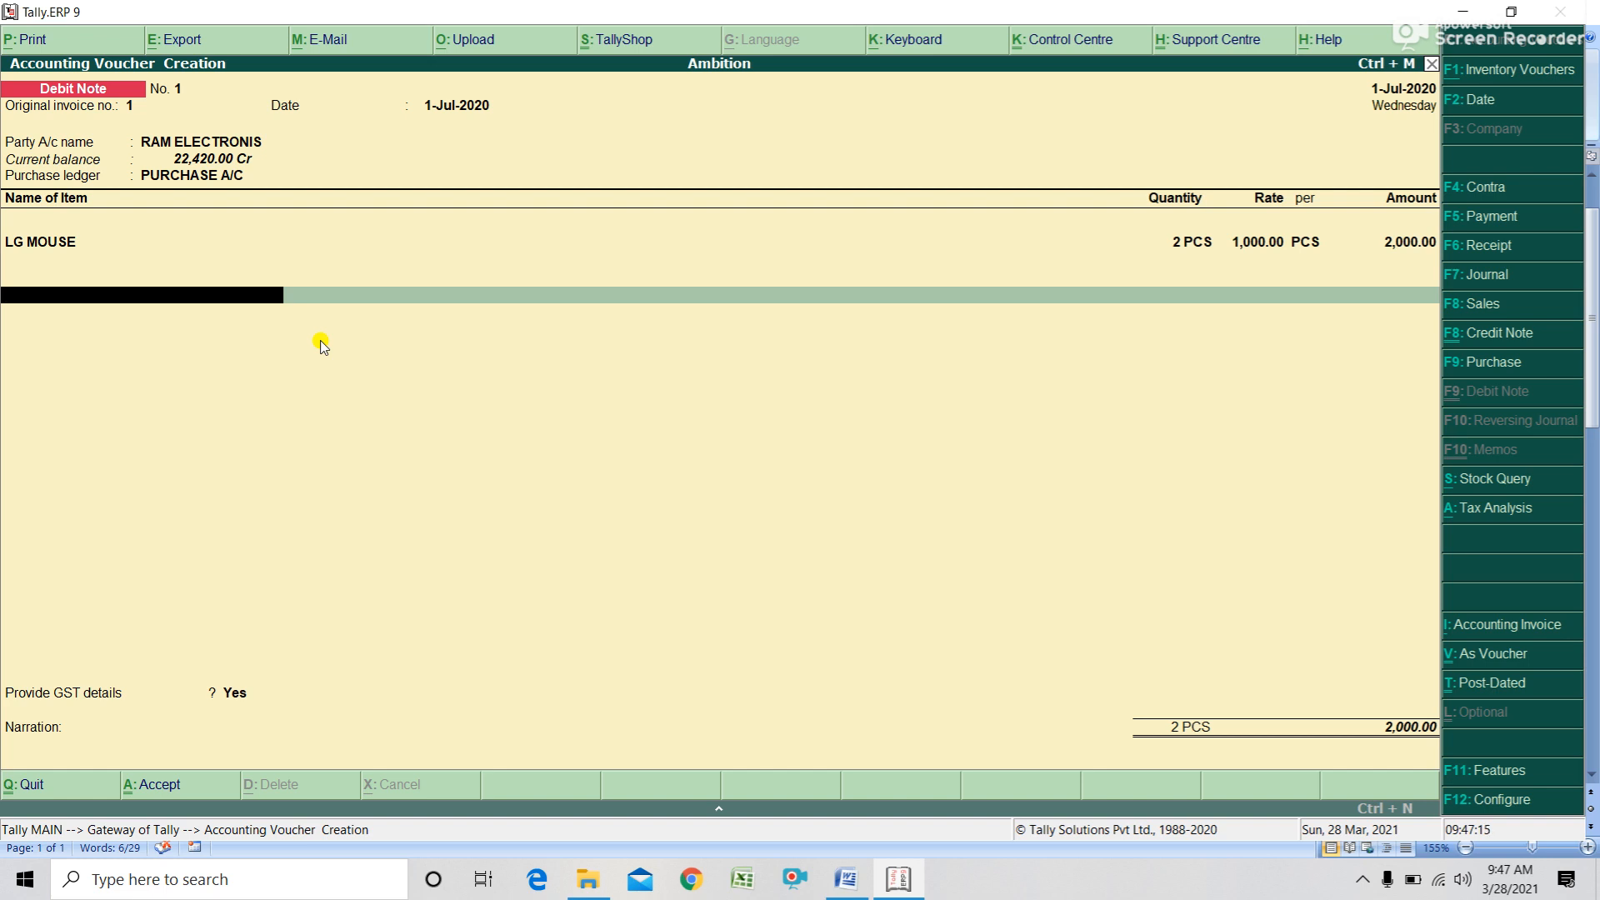
{"action": "type", "text": "c"}
{"action": "key", "text": "Return"}
{"action": "key", "text": "Return"}
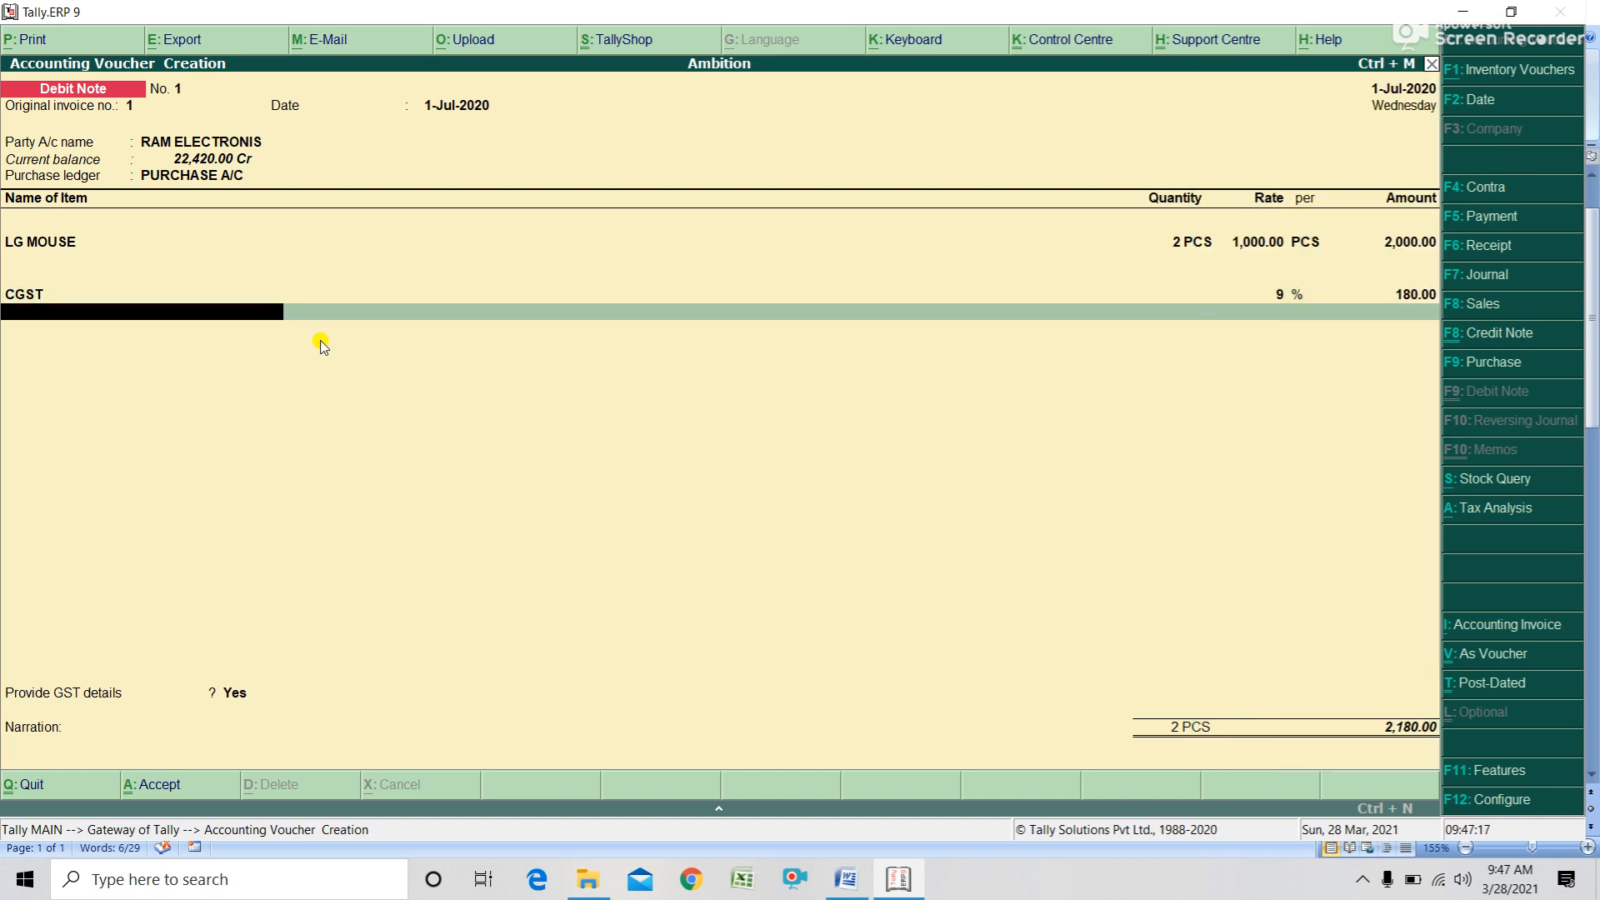
{"action": "type", "text": "s"}
{"action": "key", "text": "Return"}
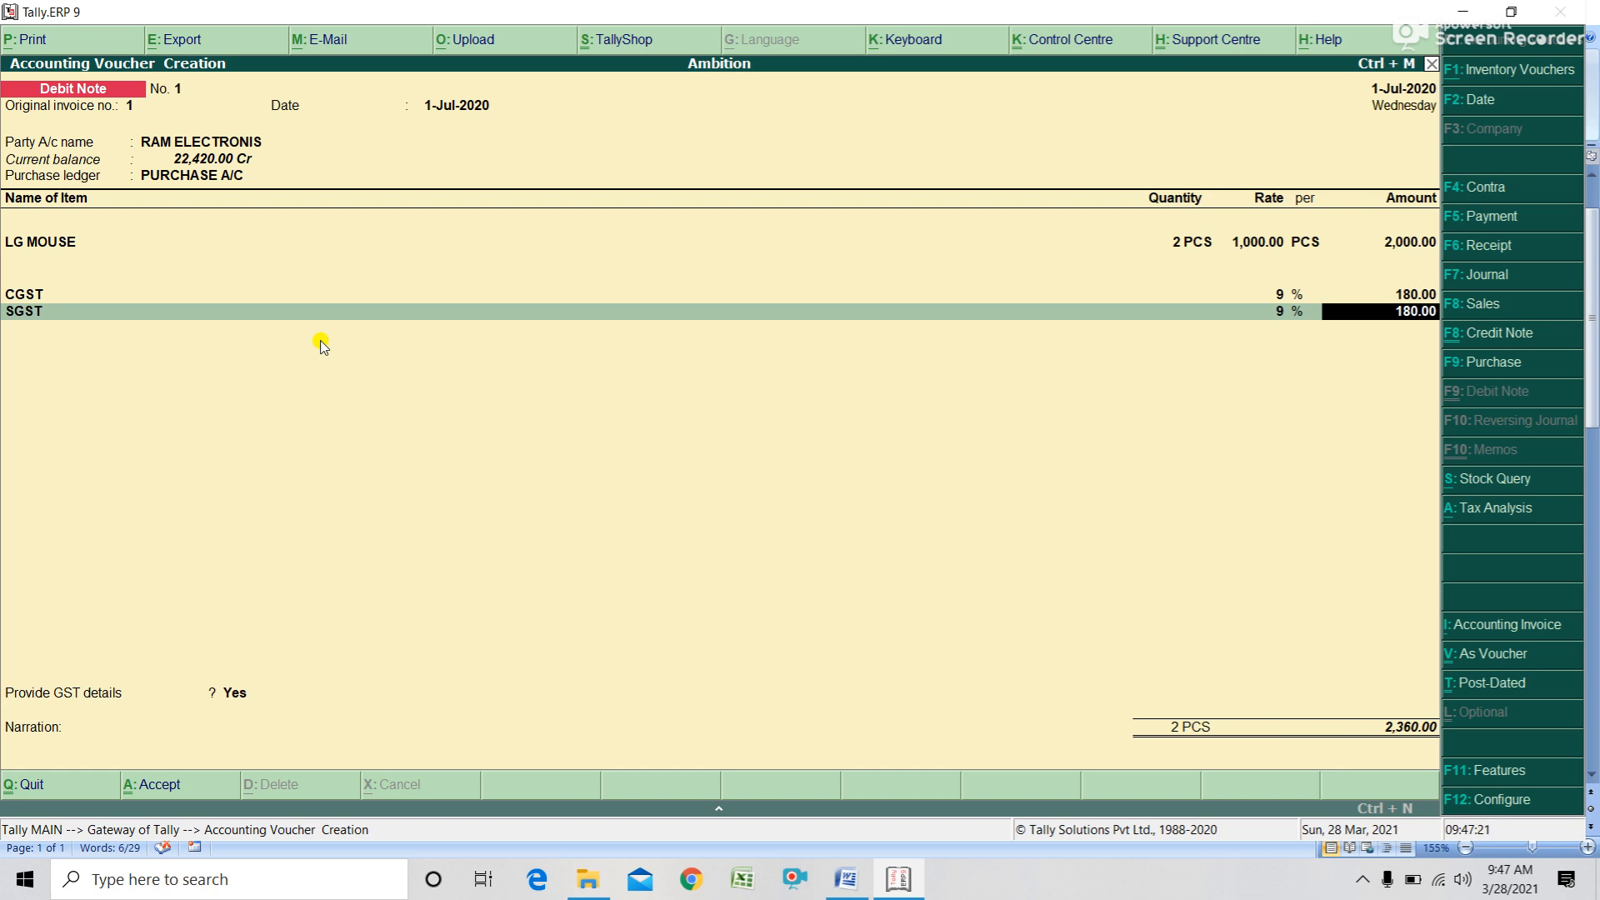
{"action": "key", "text": "Return"}
- Keep GST details enabled for the debit note, set the reason for issuing it to Not Applicable, and leave the supplier's note number blank
{"action": "key", "text": "Return"}
{"action": "key", "text": "Return"}
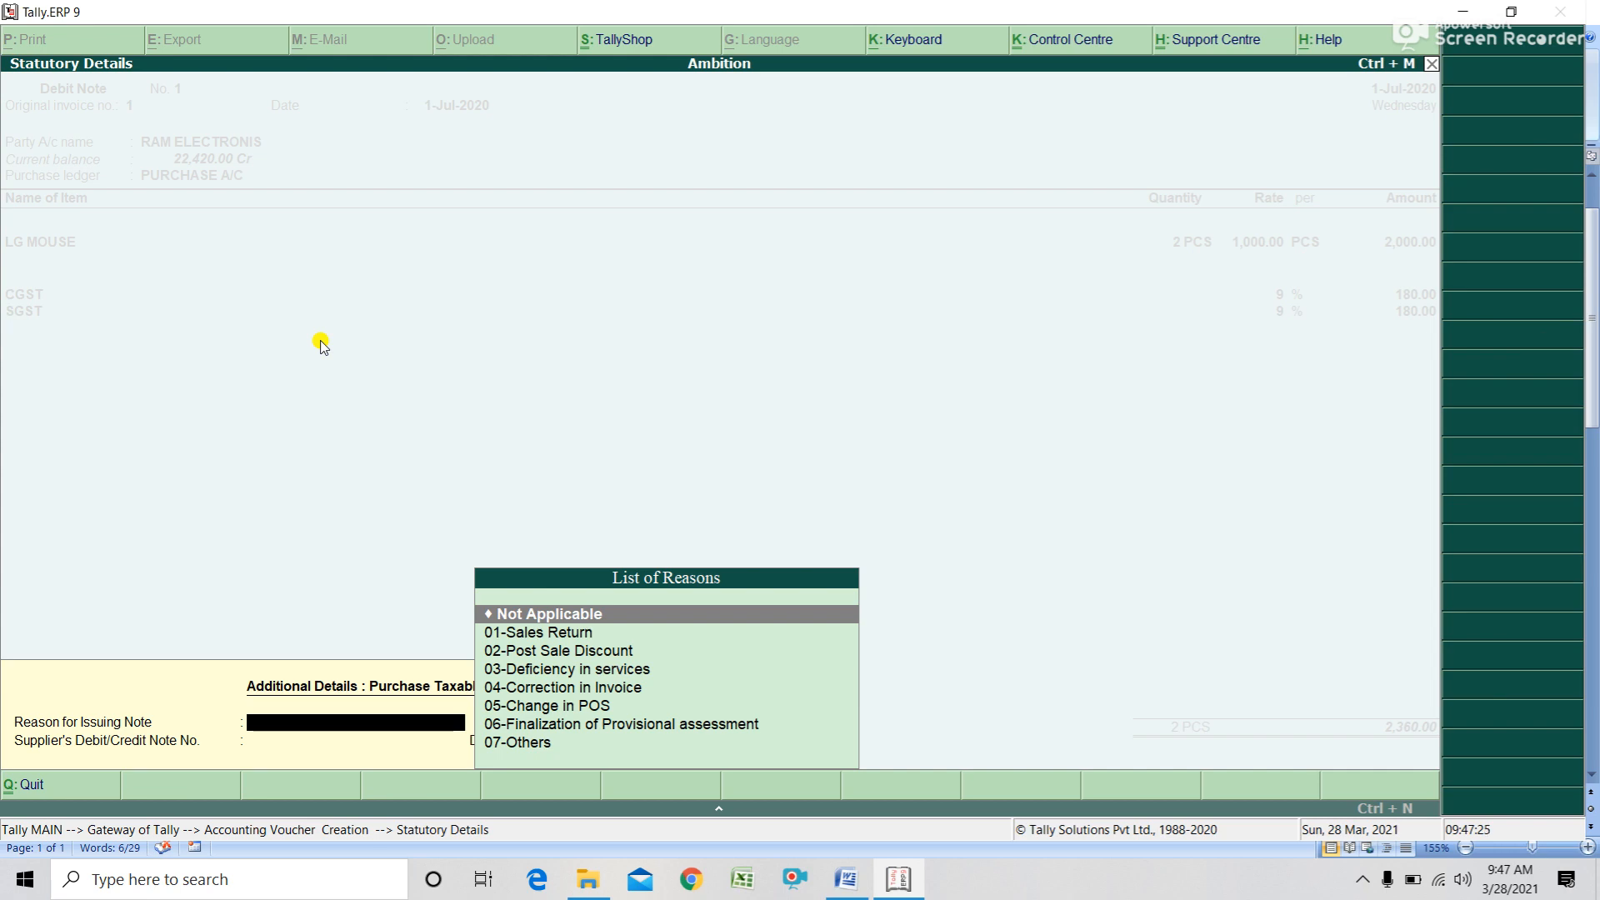
{"action": "key", "text": "Return"}
{"action": "key", "text": "Return"}
{"action": "key", "text": "Return"}
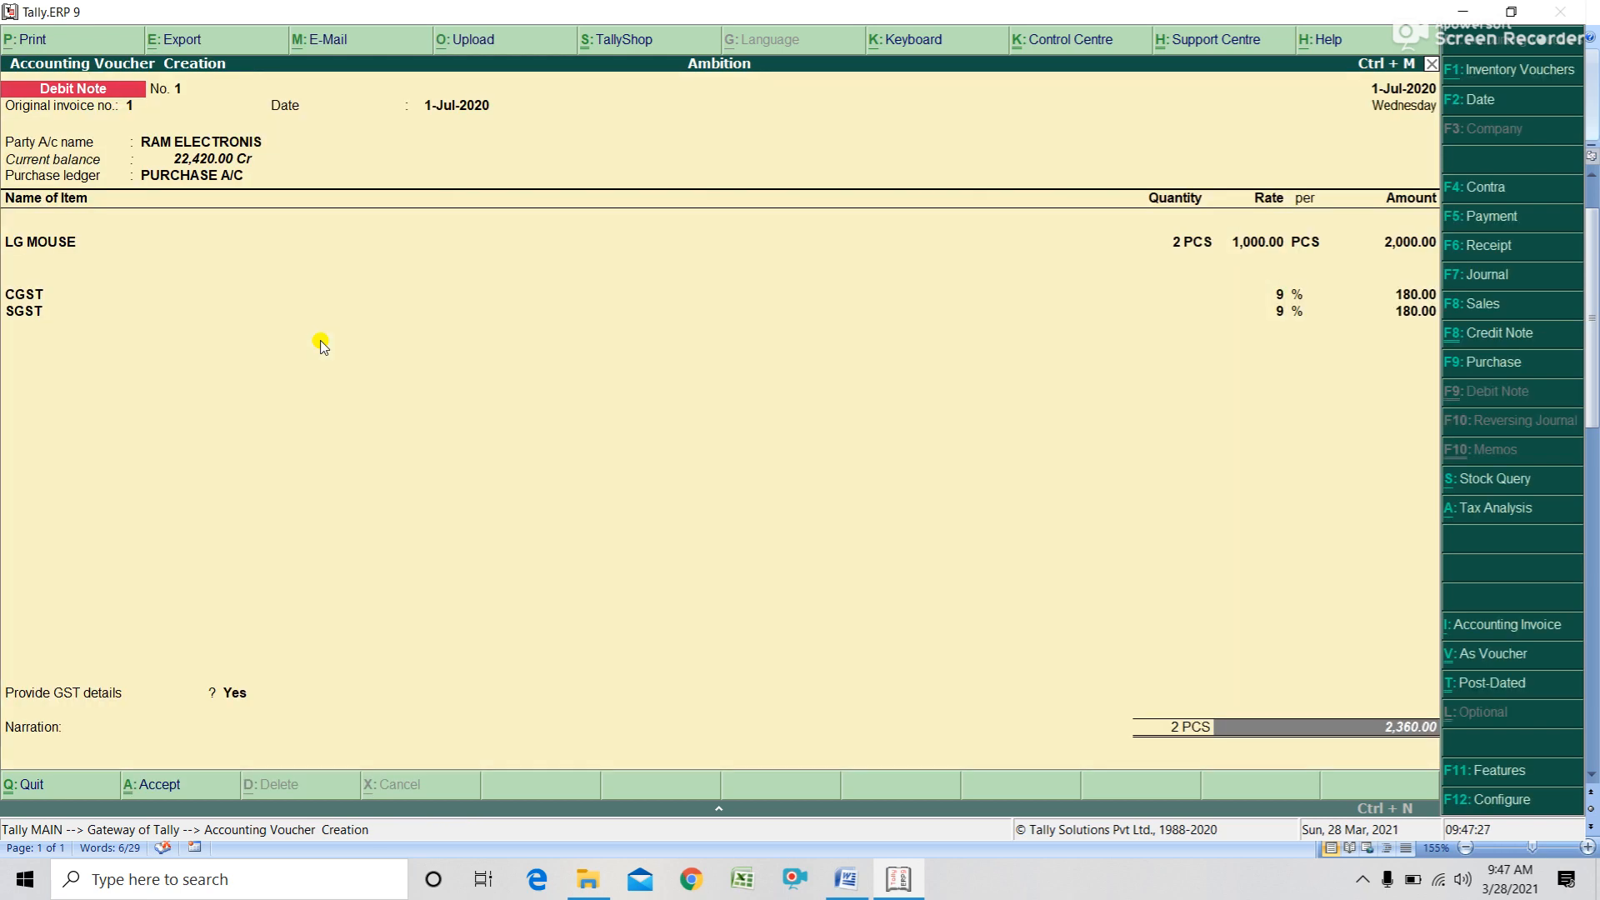
- Leave the debit note's narration blank, save the voucher, and exit voucher entry to the Gateway of Tally
{"action": "key", "text": "Return"}
{"action": "key", "text": "Return"}
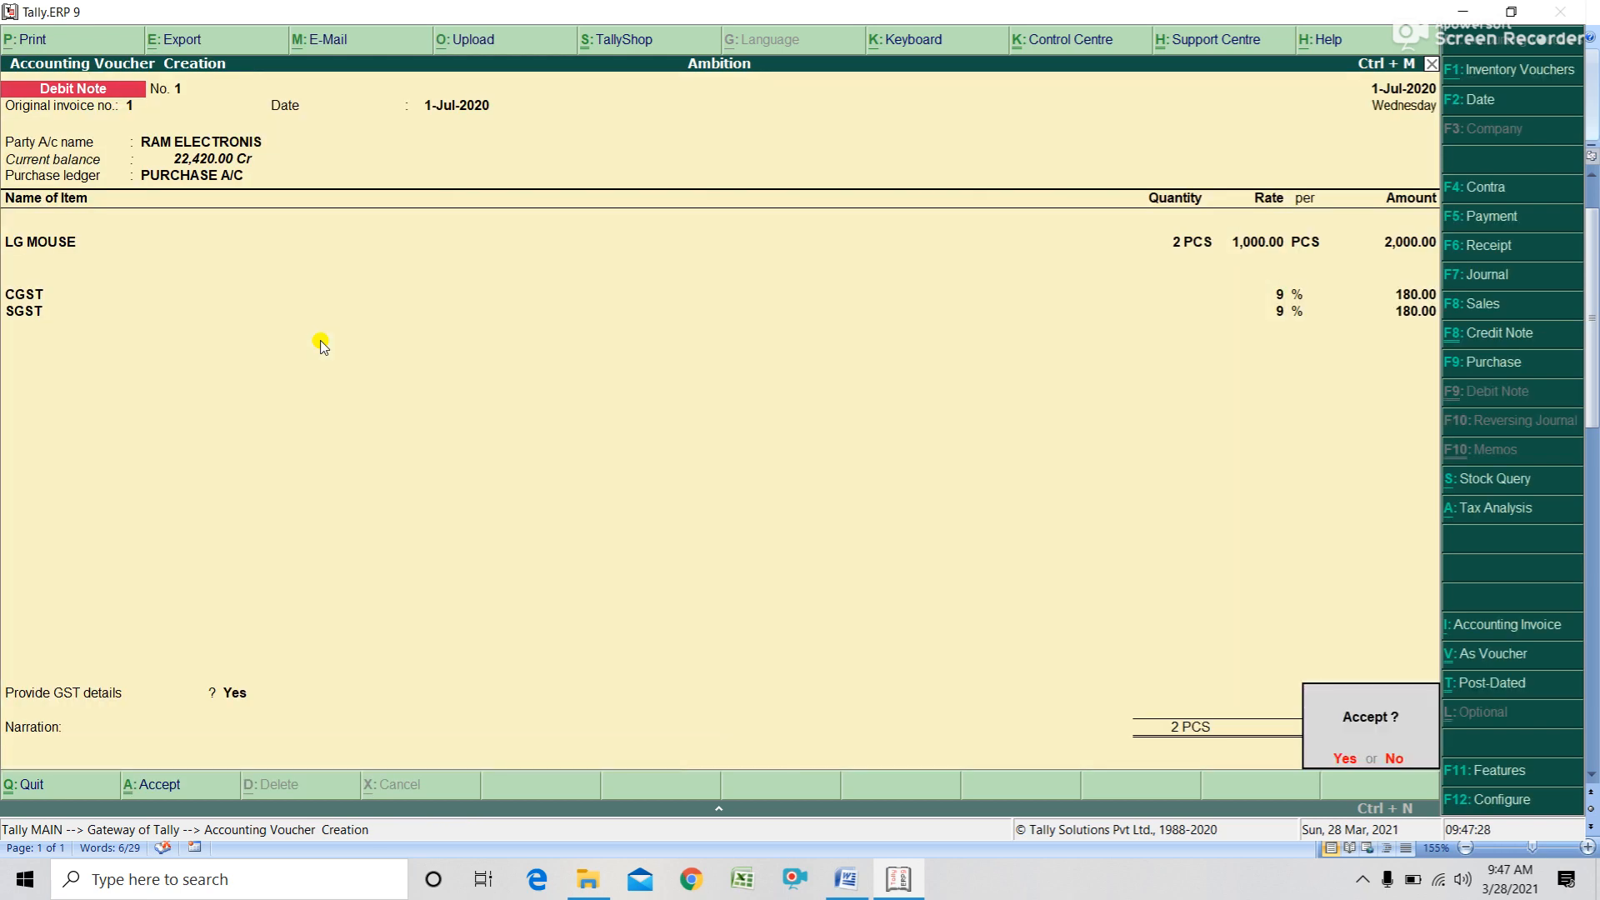
{"action": "key", "text": "Return"}
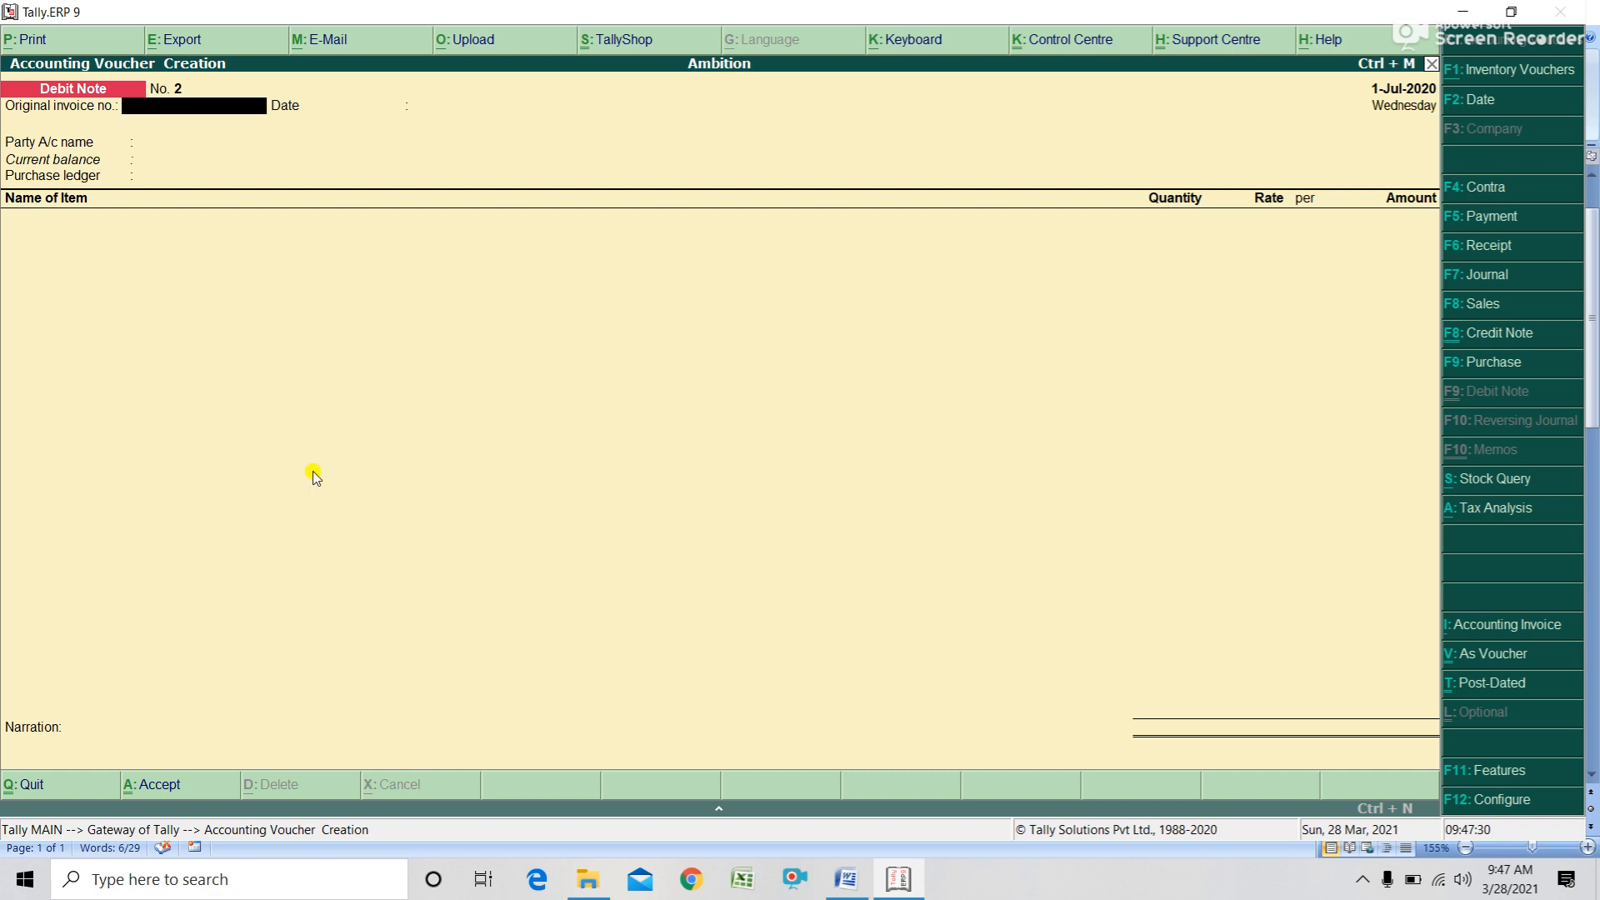
{"action": "key", "text": "Escape"}
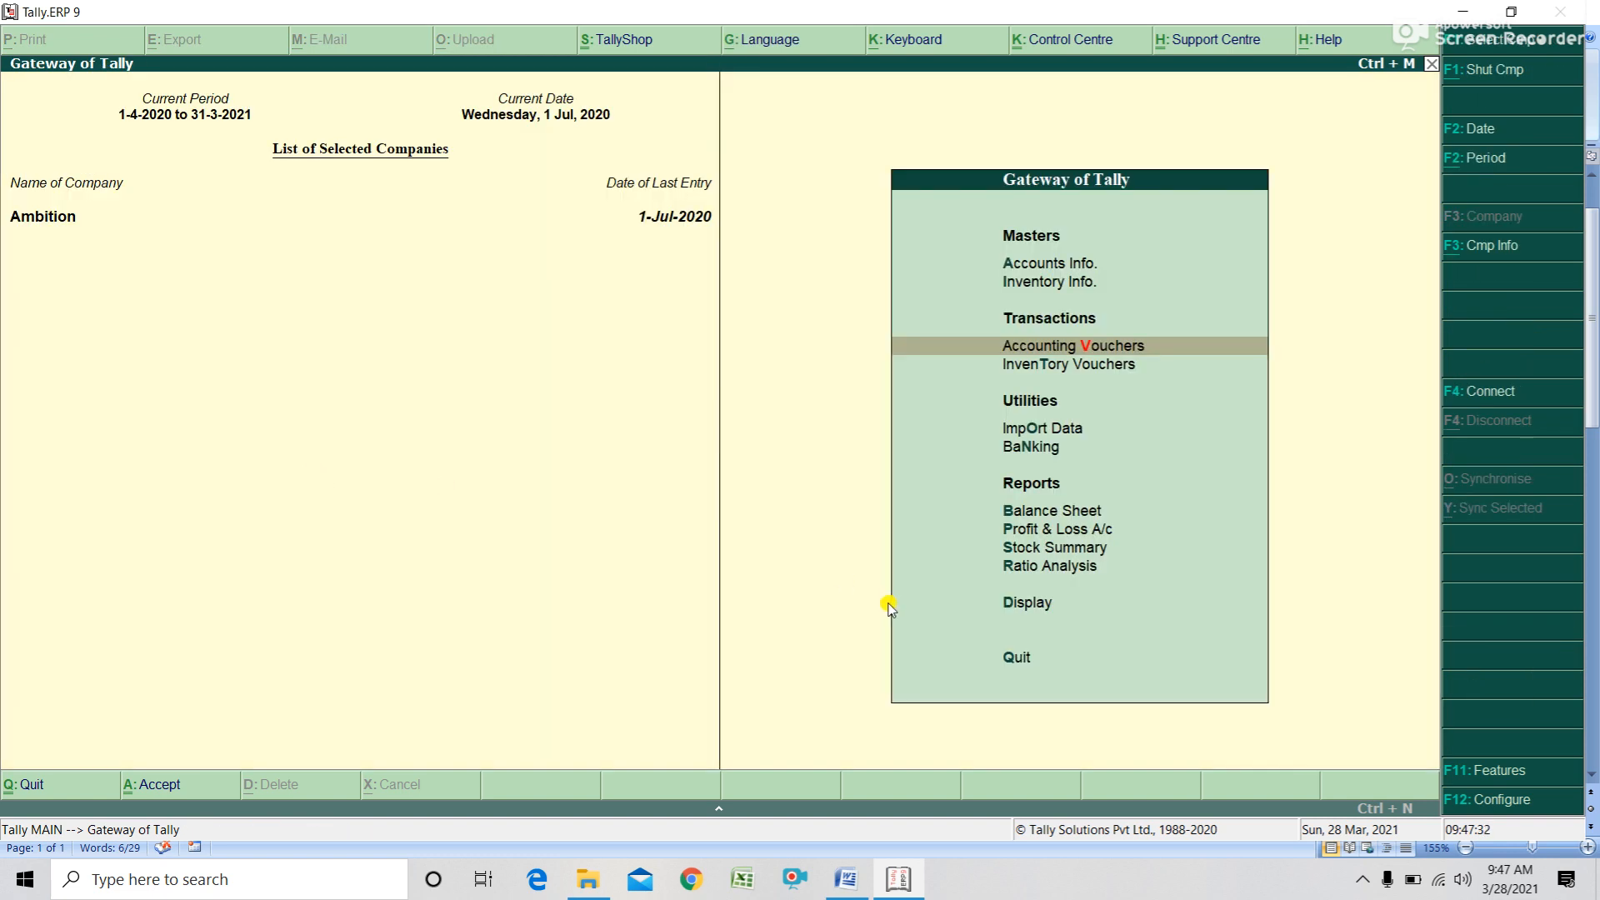
- Open the company's Stock Summary report to review the closing balances of the stock groups
{"action": "key", "text": "Down"}
{"action": "key", "text": "Down"}
{"action": "key", "text": "Down"}
{"action": "key", "text": "Down"}
{"action": "key", "text": "Down"}
{"action": "key", "text": "Down"}
{"action": "key", "text": "Down"}
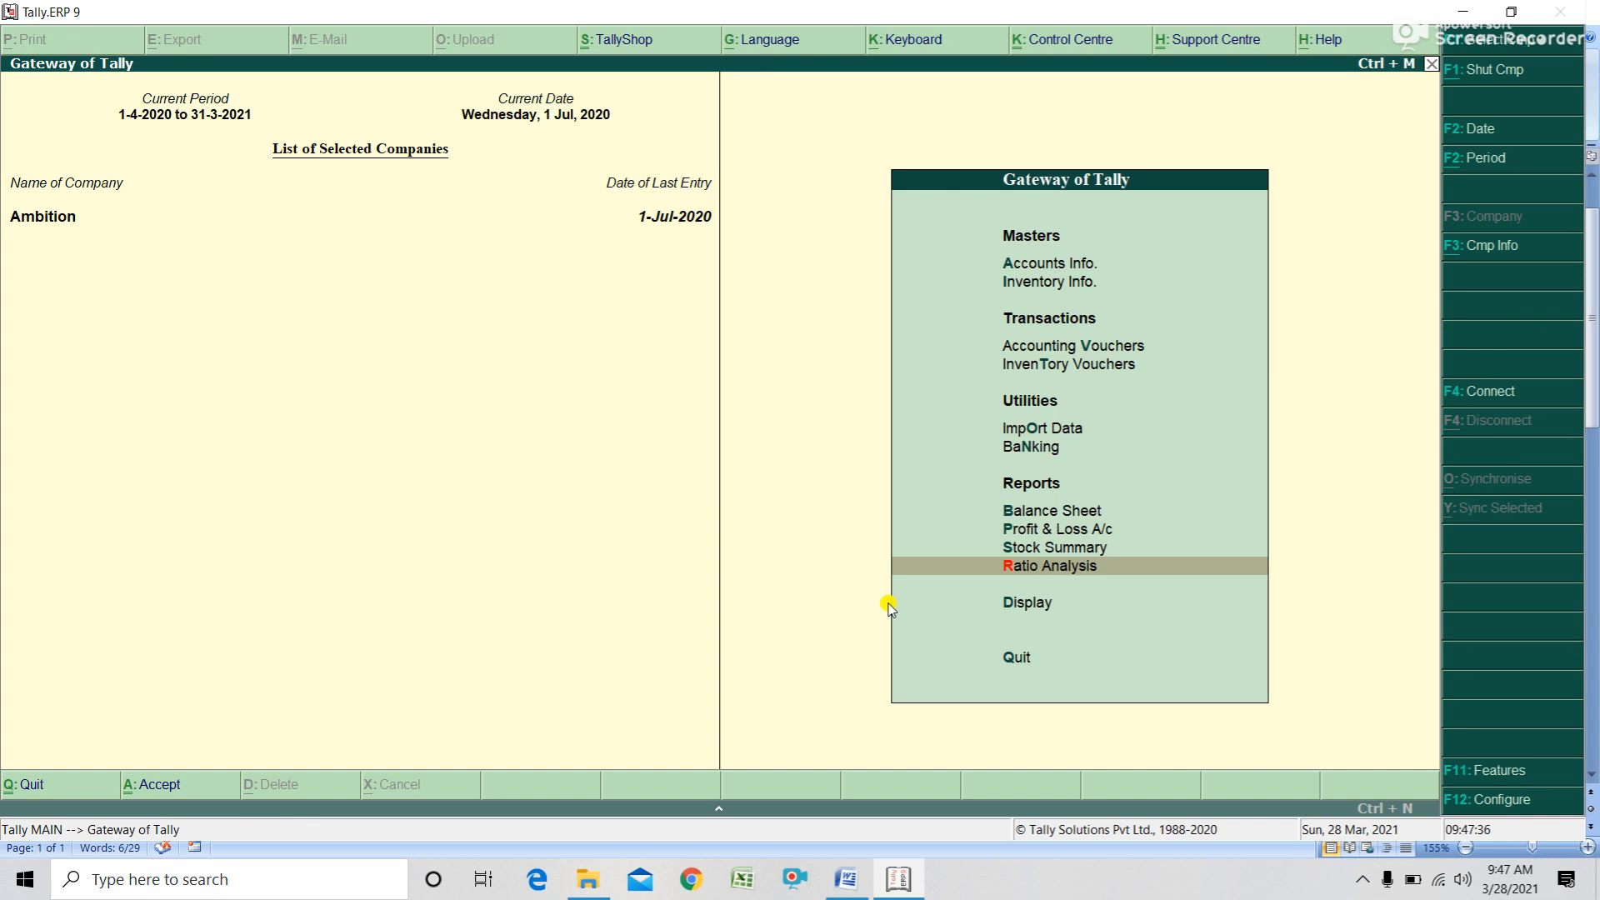
{"action": "key", "text": "Up"}
{"action": "key", "text": "Return"}
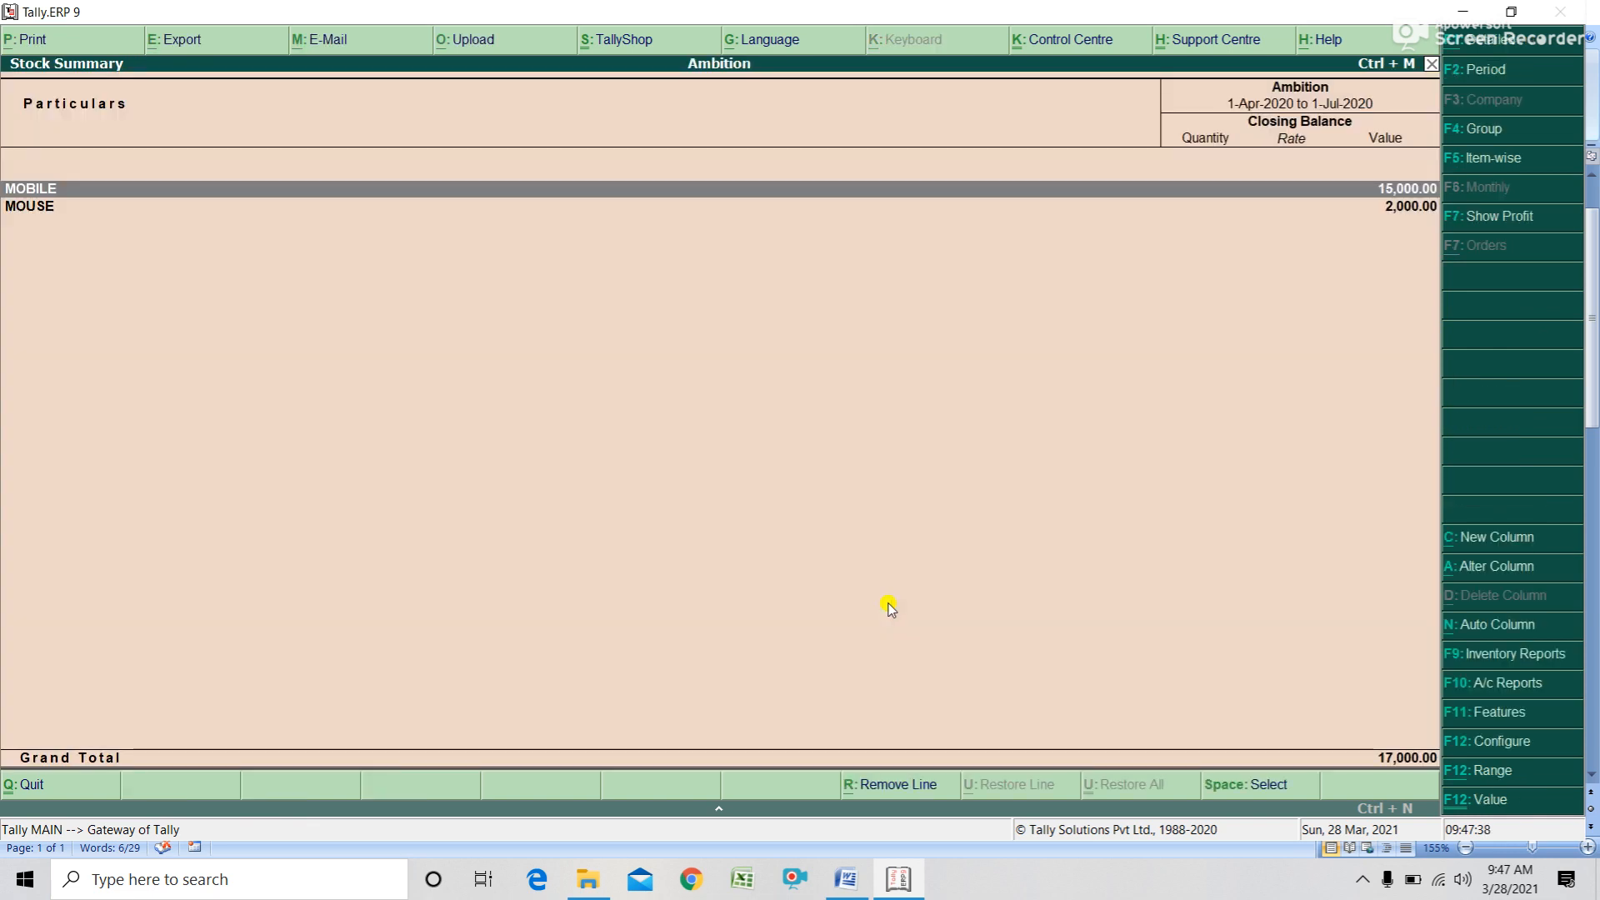
- Drill into the MOUSE stock group to check LG MOUSE's closing quantity and value, and return to the group summary
{"action": "left_click", "coordinate": [44, 211]}
{"action": "left_click", "coordinate": [43, 212]}
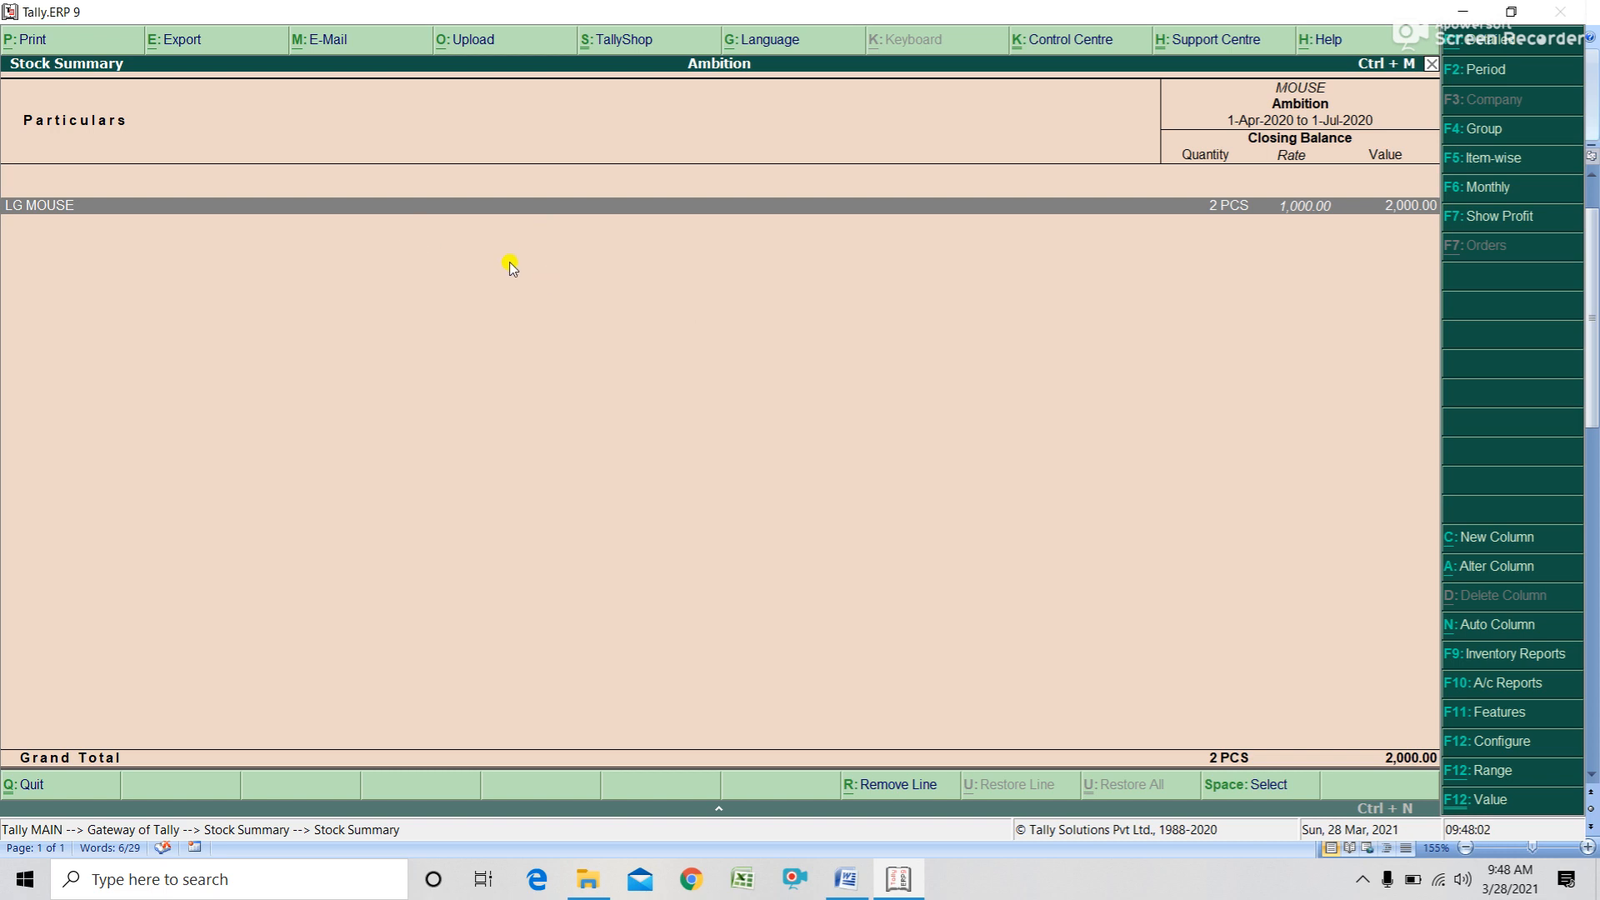
{"action": "key", "text": "Escape"}
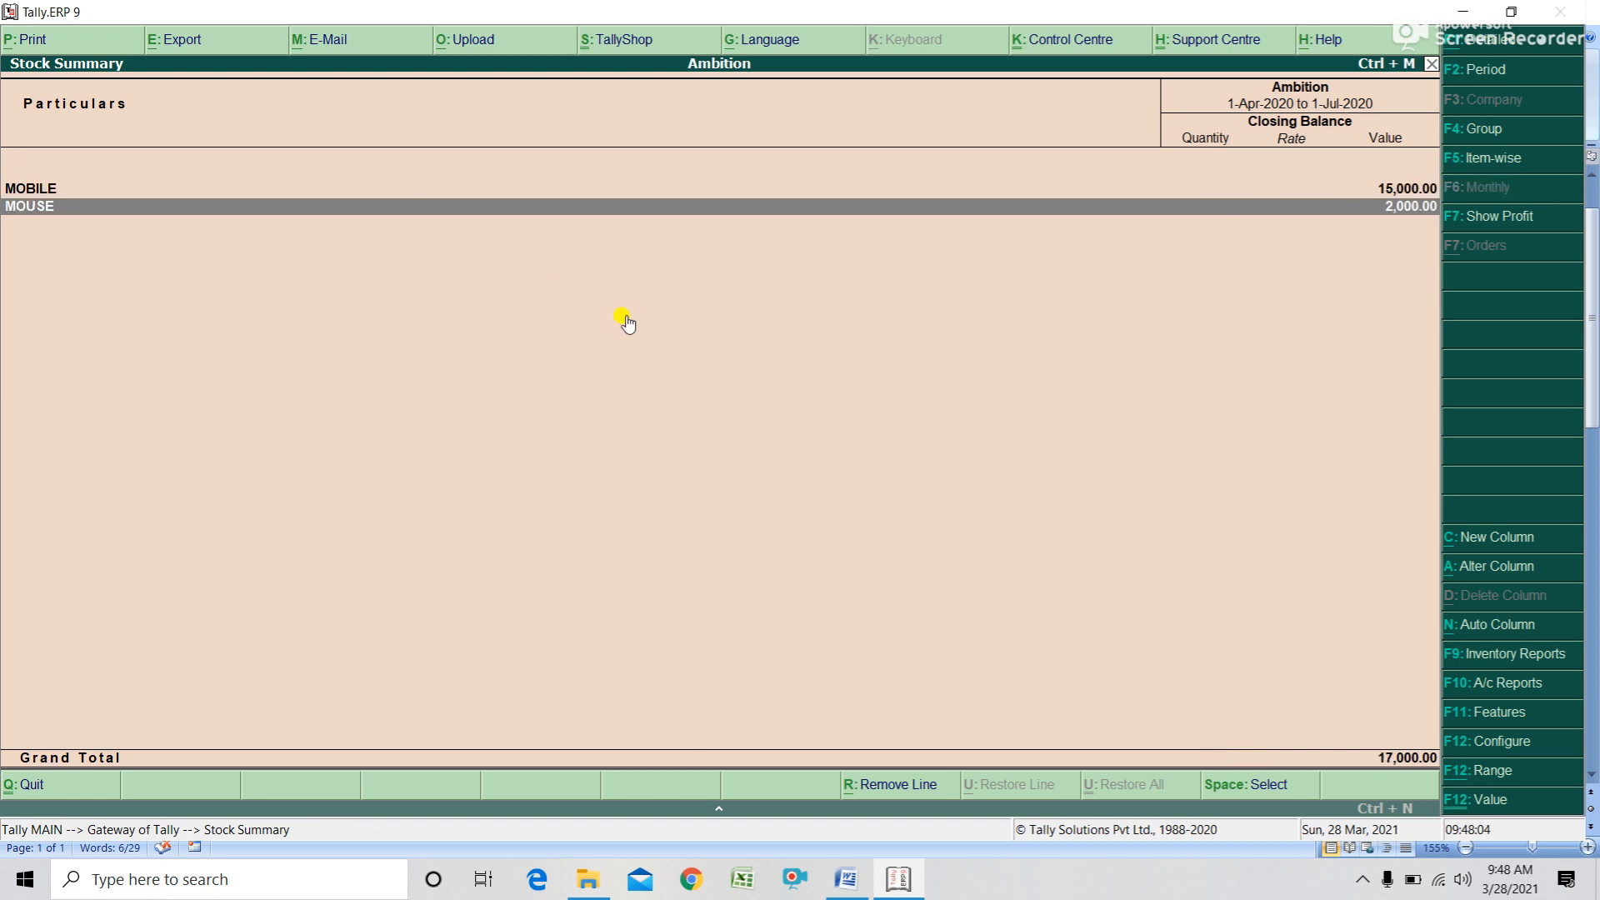